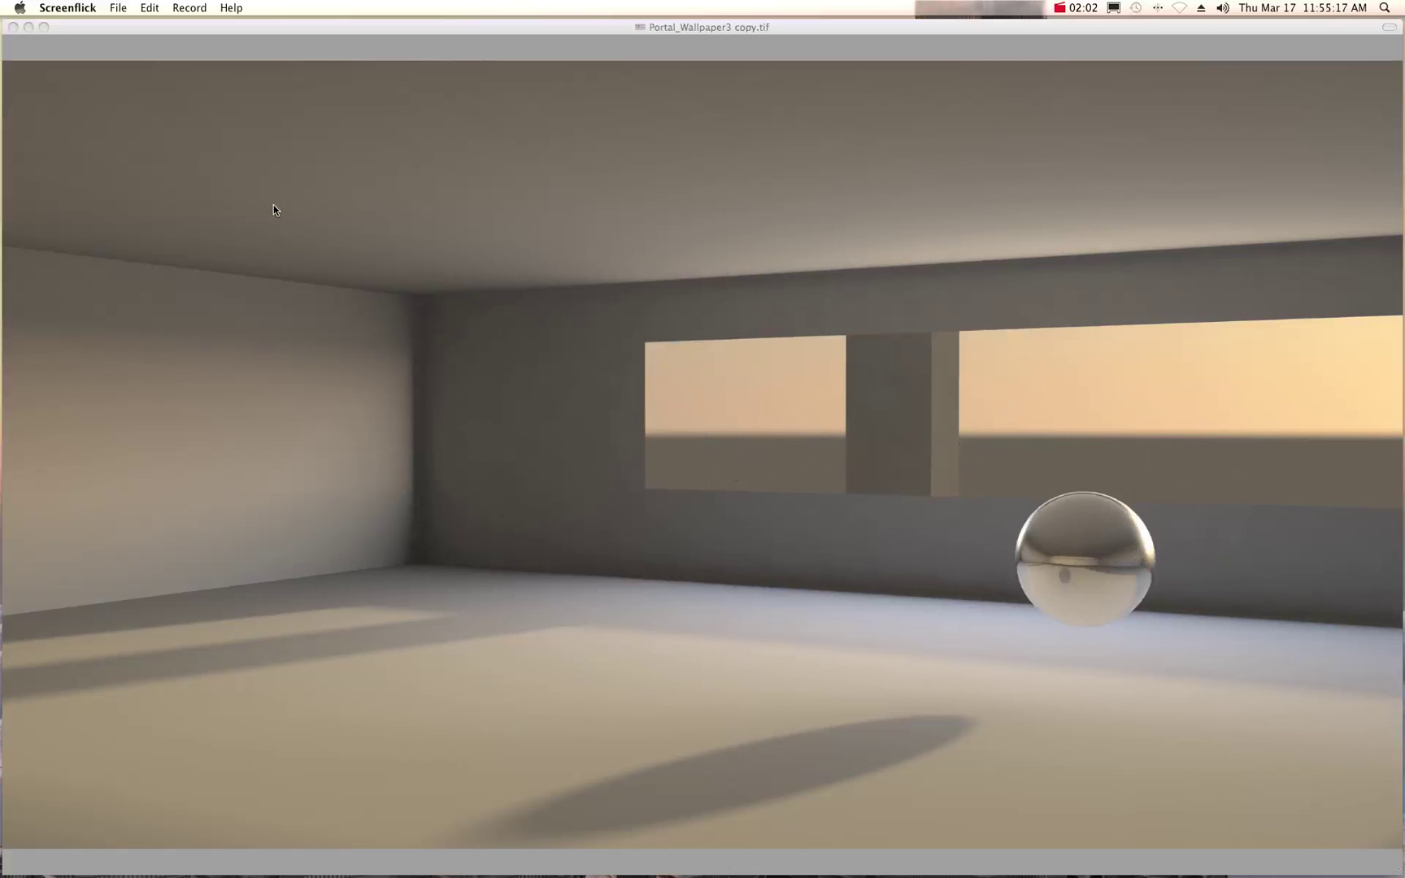
# Reopen the minimized Portal_Wallpaper3 copy.tif reference render in Preview, look at it, and close it.
pyautogui.click(28, 27)
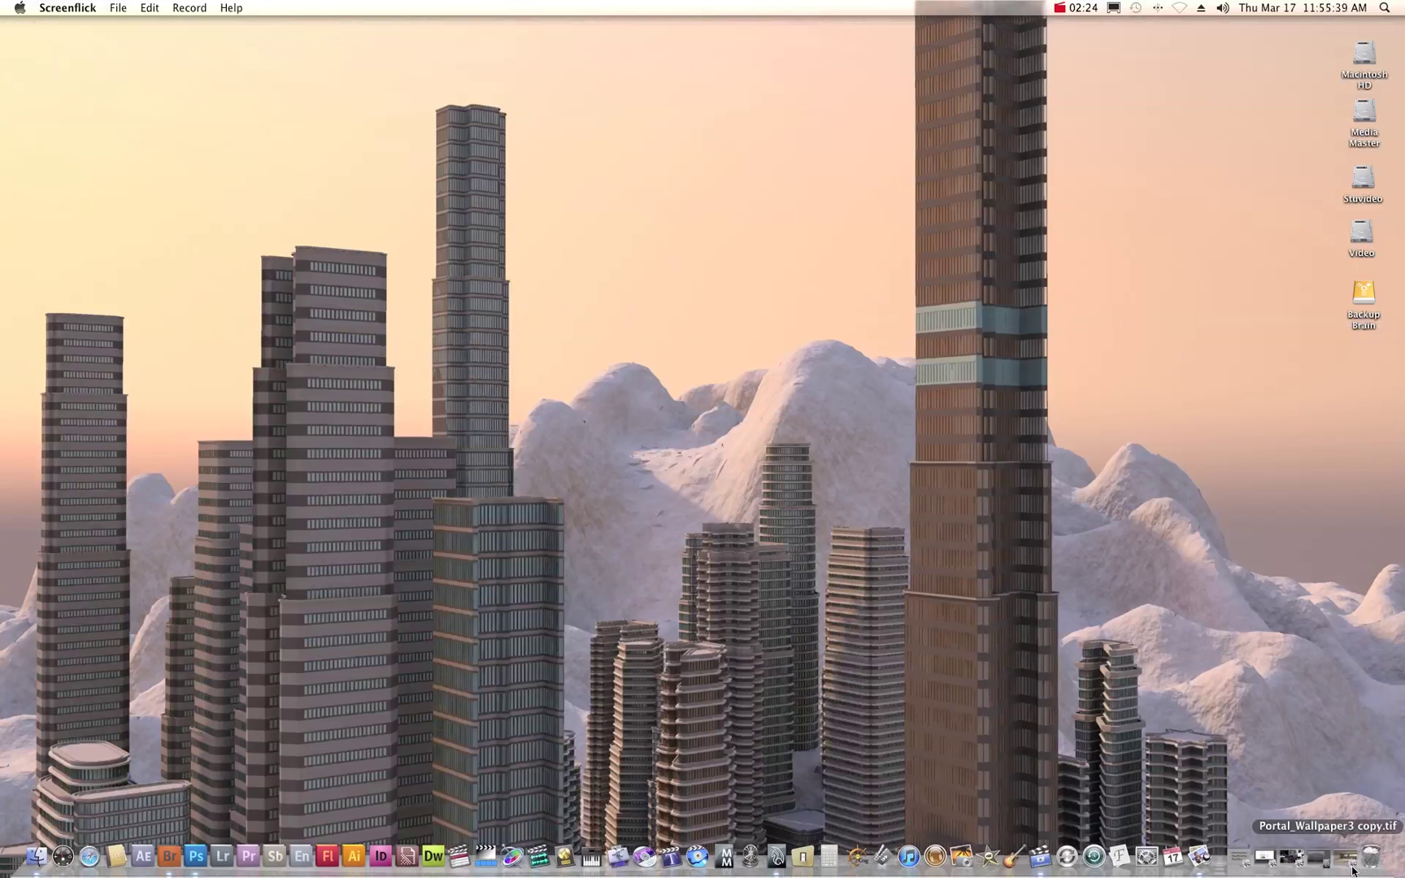
pyautogui.click(1345, 857)
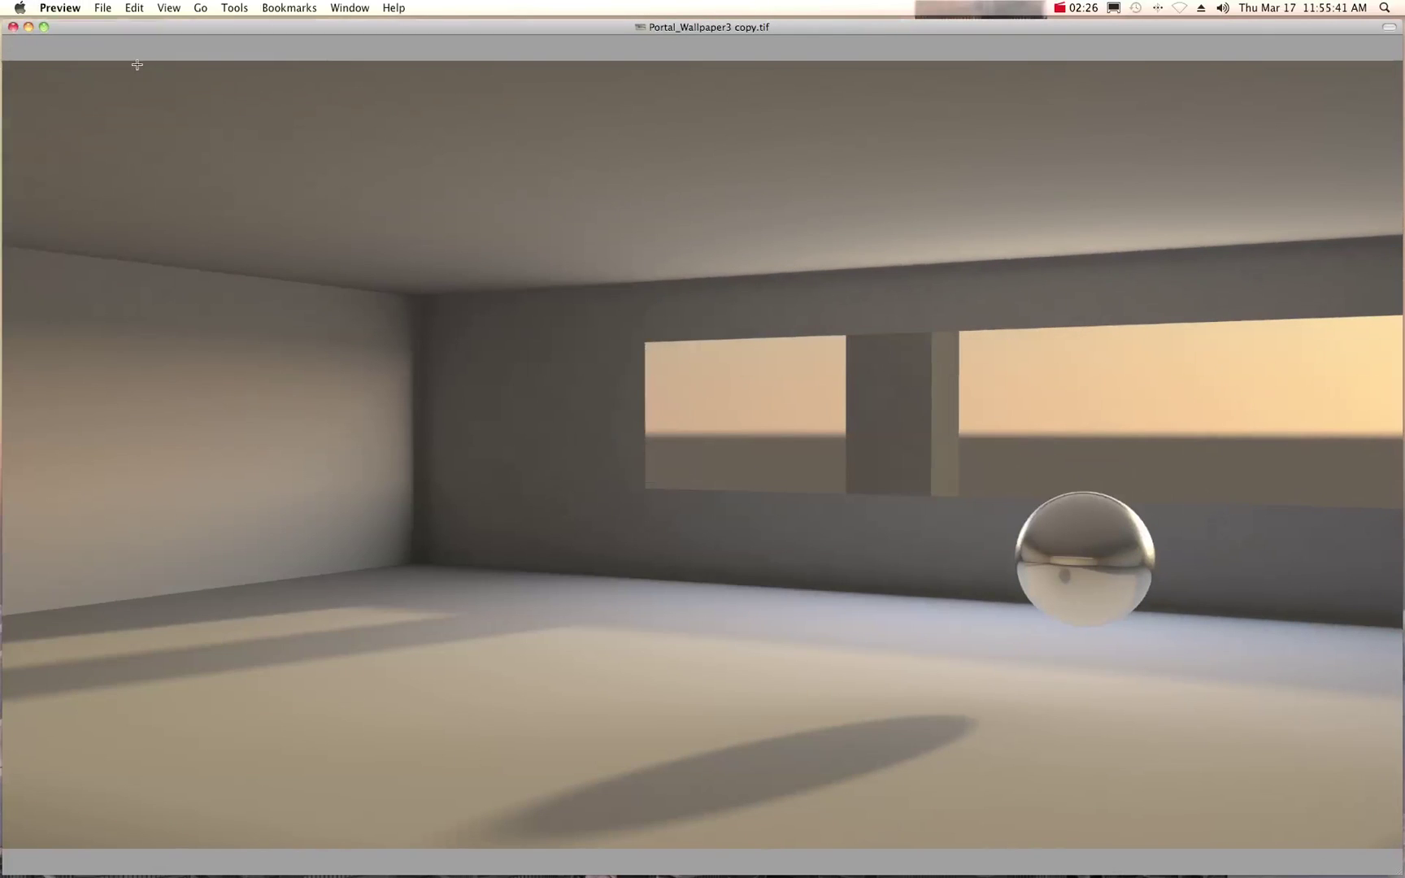
pyautogui.click(13, 27)
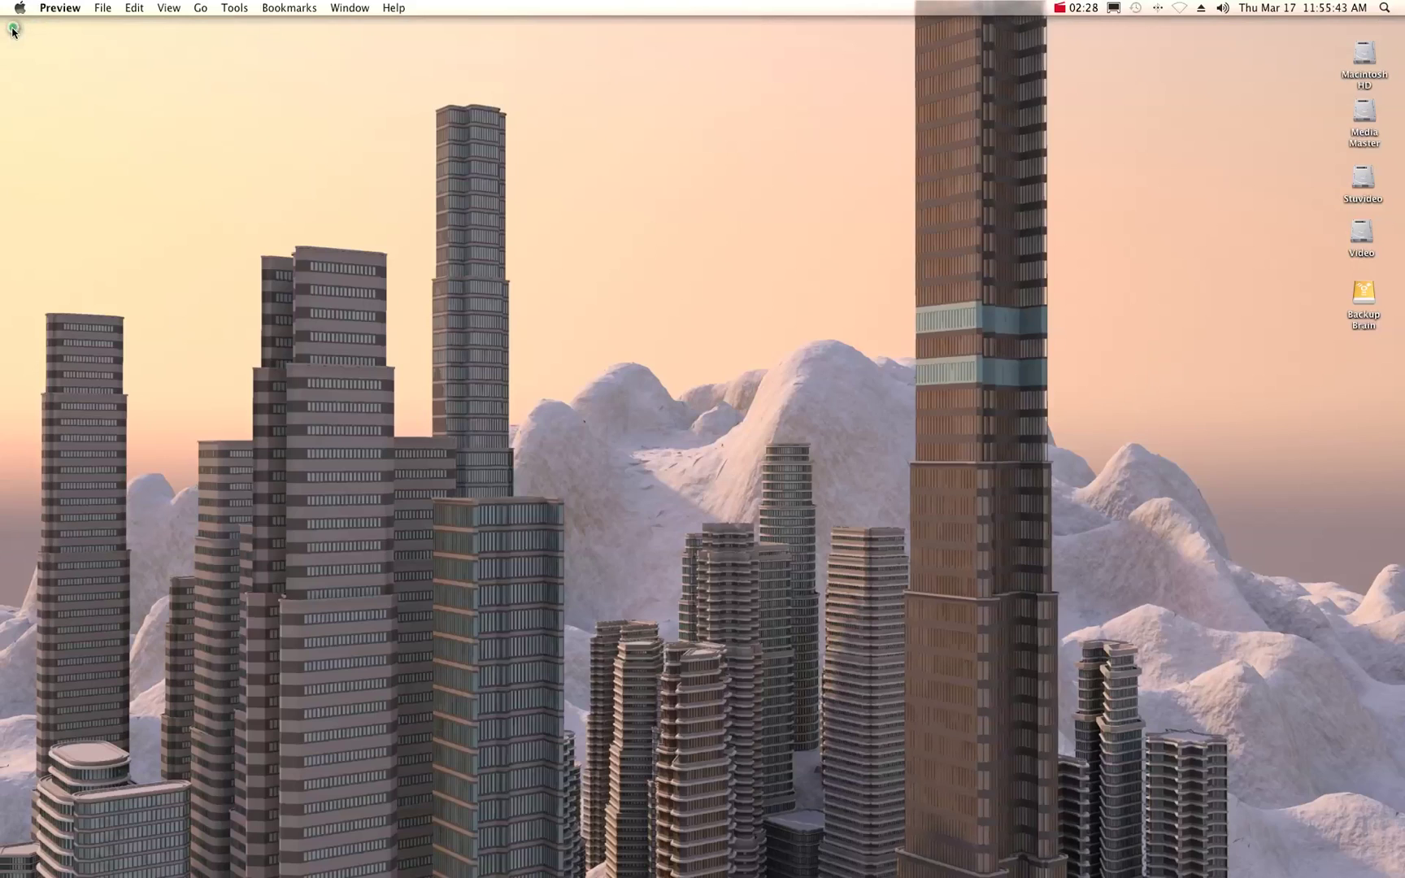
# View the minimized Lester_NewStuff.tif and Cat Buks promo images one after the other, closing each.
pyautogui.moveTo(1293, 874)
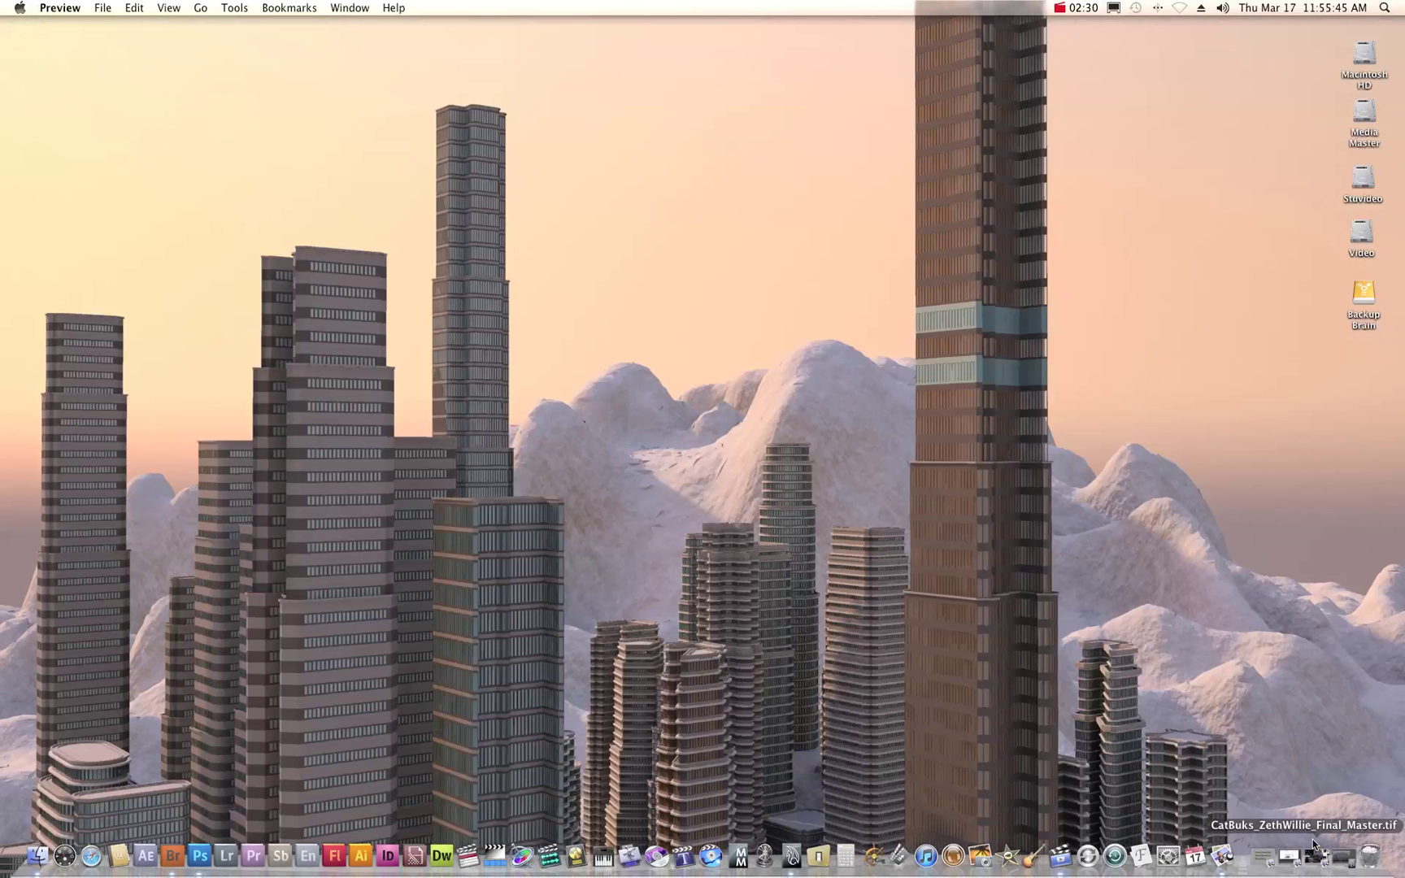
pyautogui.click(1292, 856)
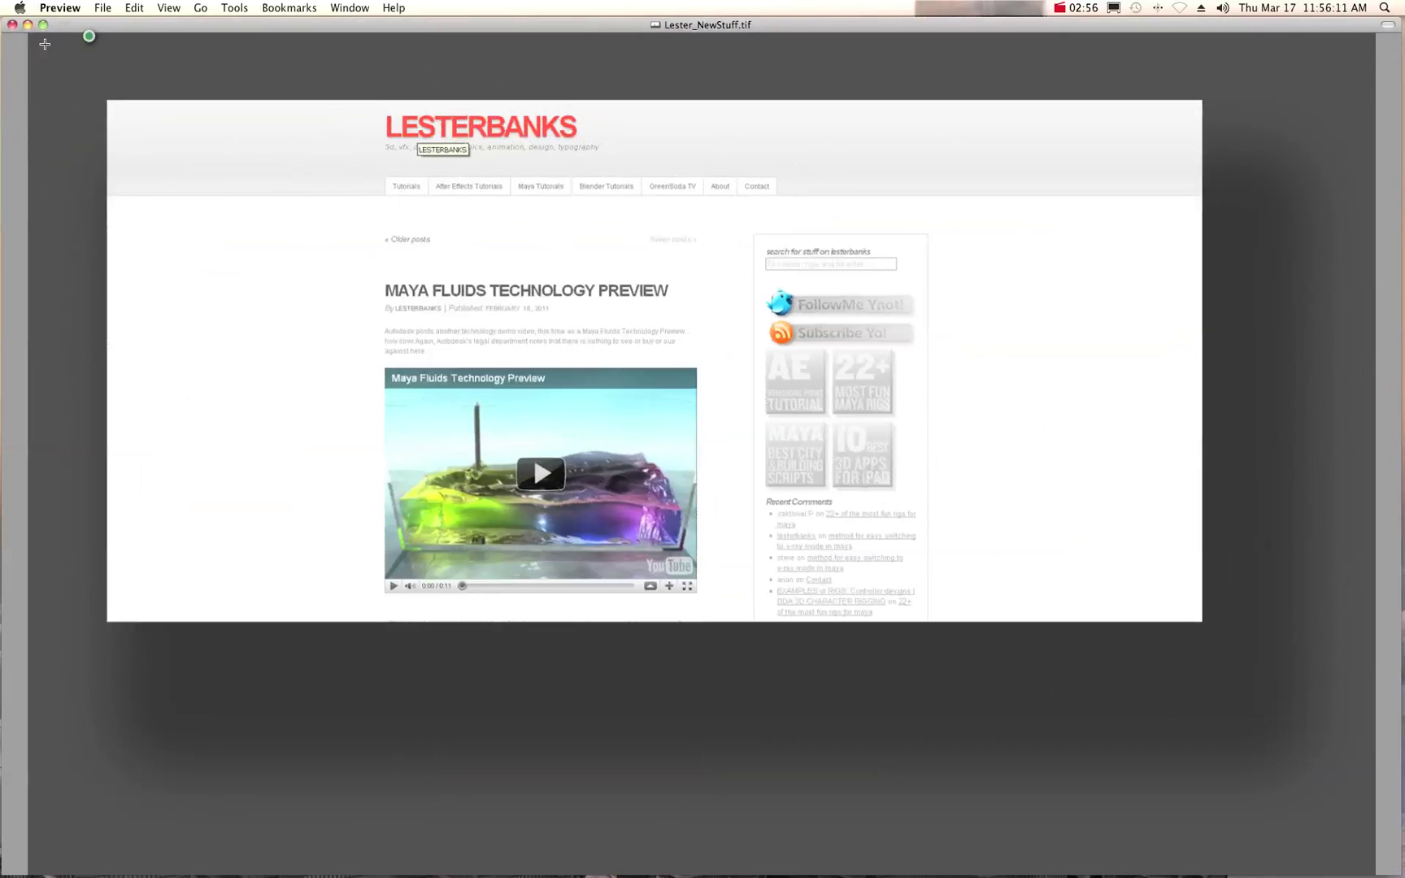
pyautogui.click(12, 25)
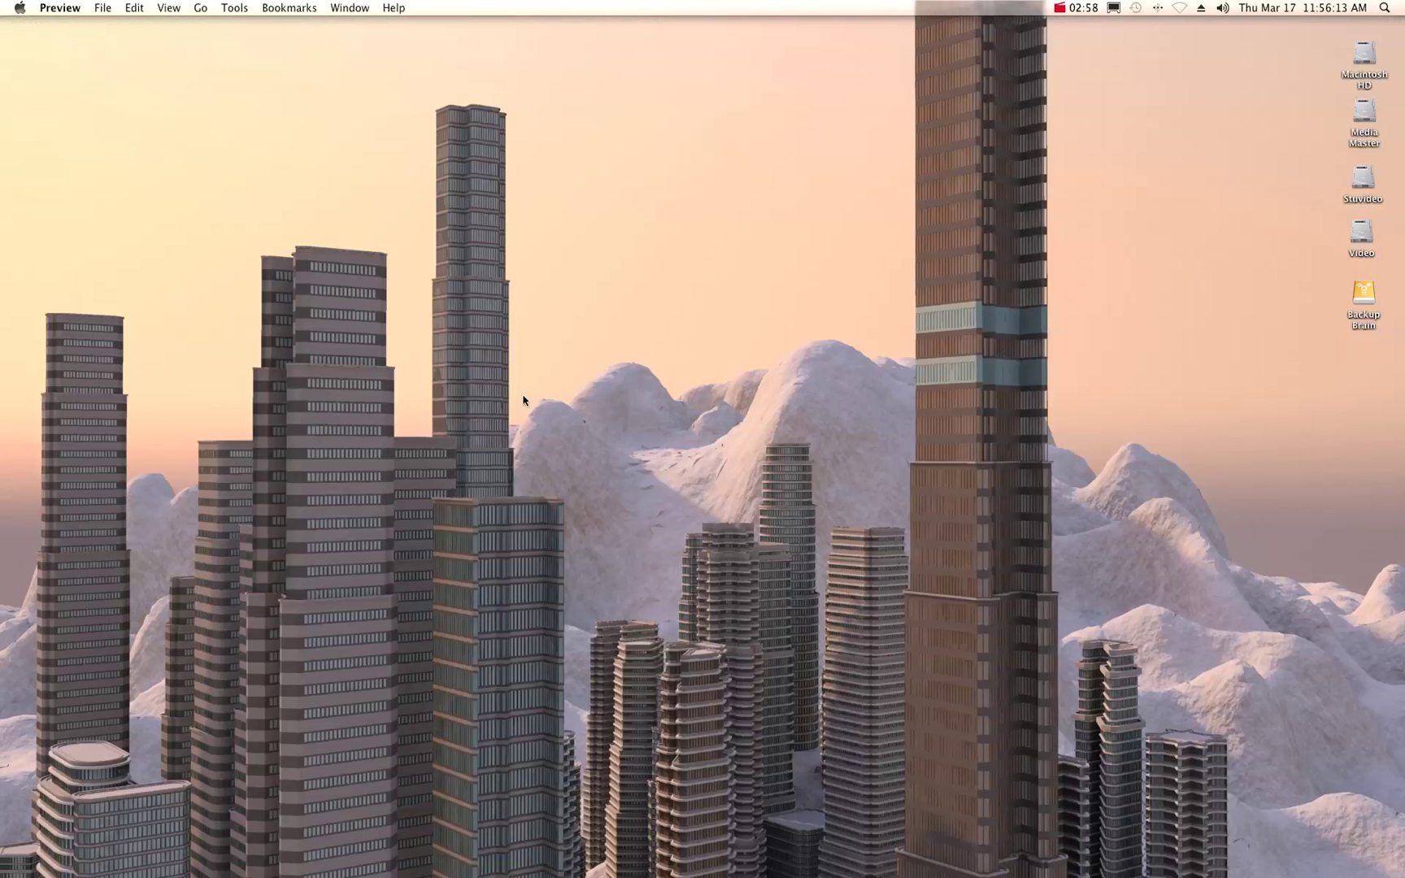
pyautogui.moveTo(1081, 860)
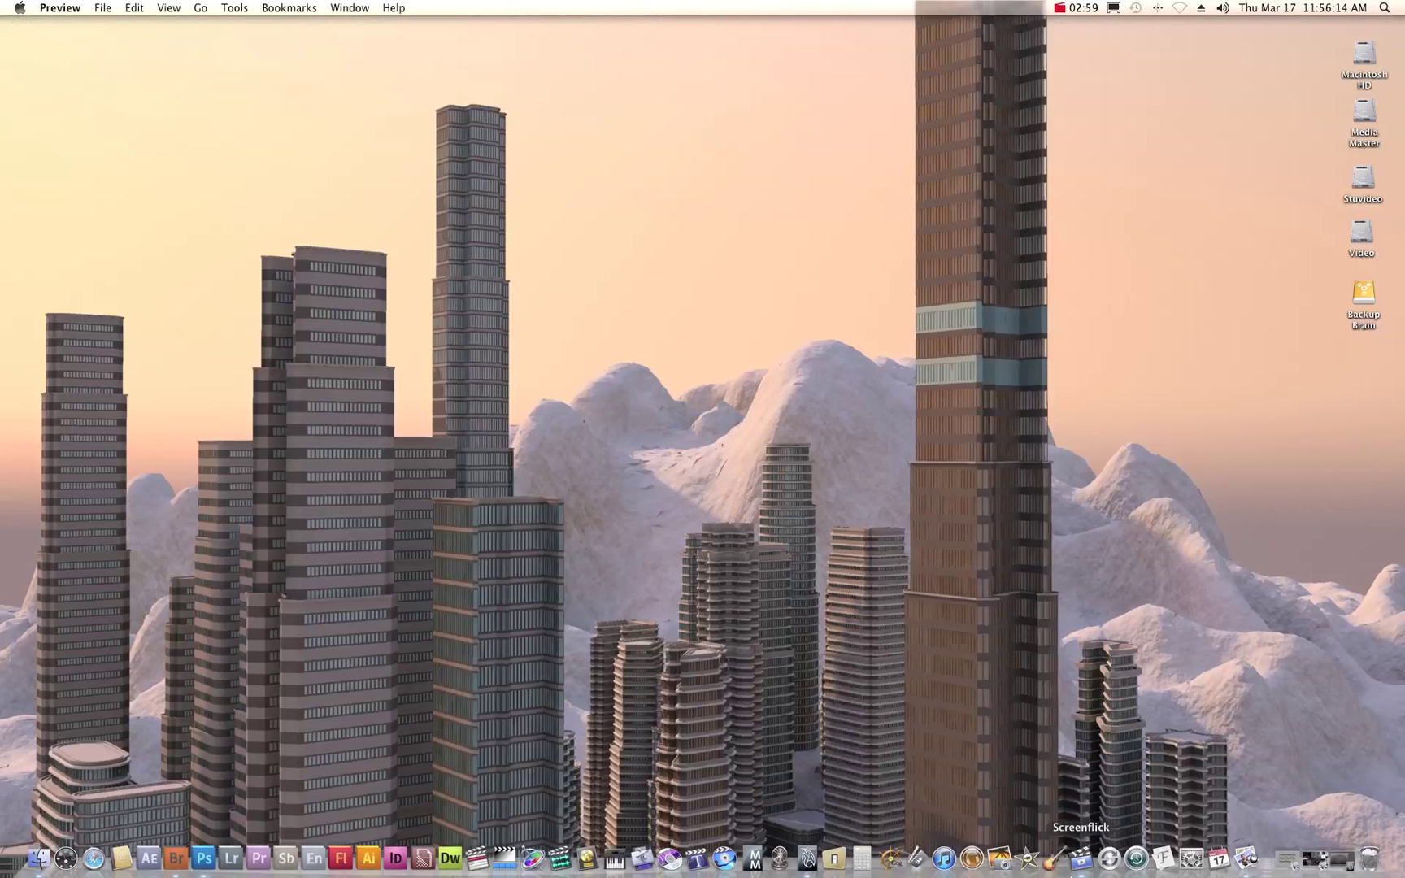
pyautogui.click(1313, 860)
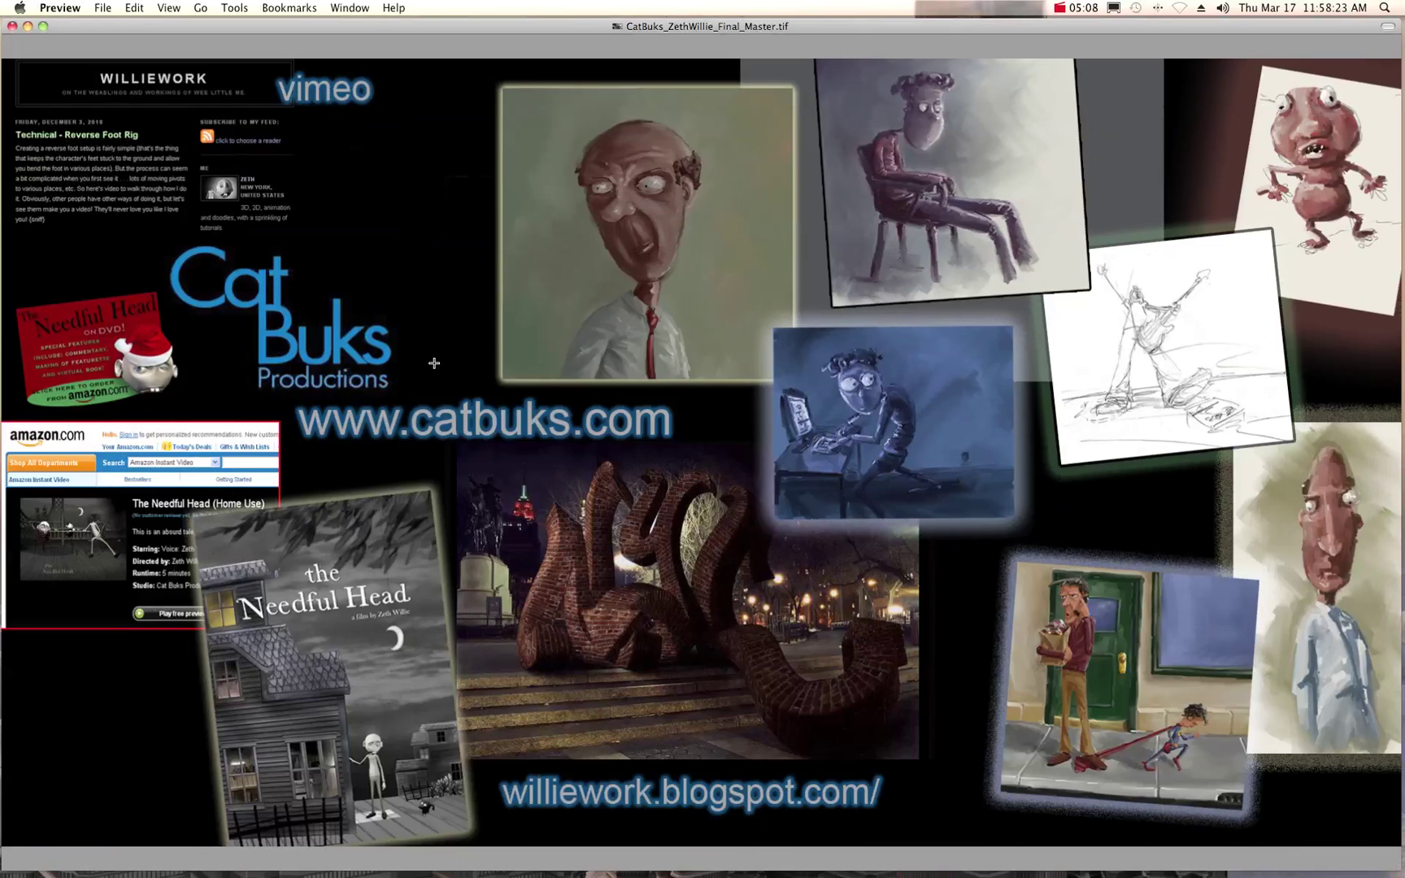
pyautogui.click(11, 26)
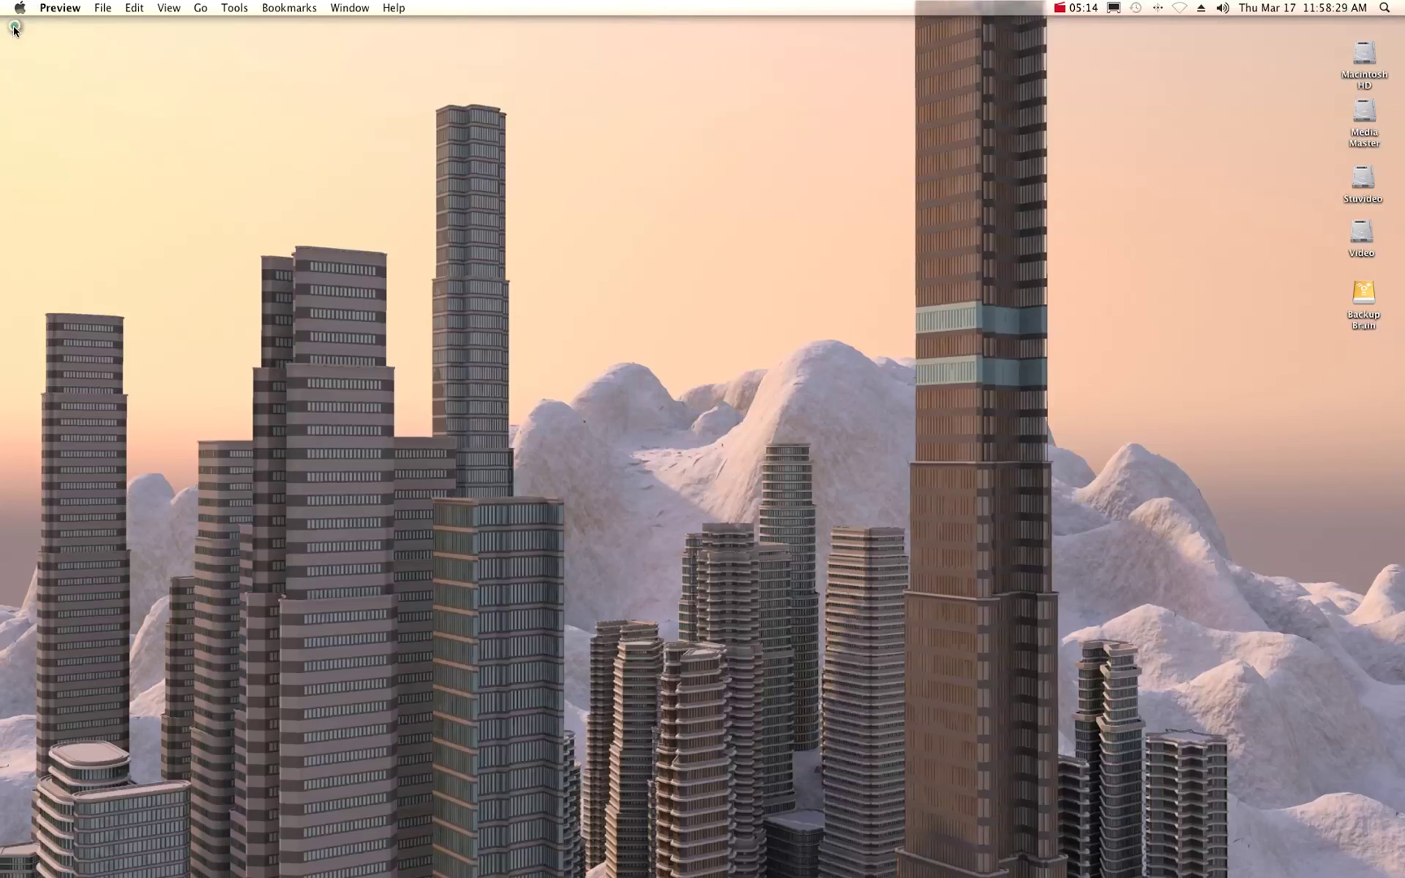
# Switch to the portal light scene in Maya and turn off X-ray shading in the perspective view.
pyautogui.moveTo(1342, 872)
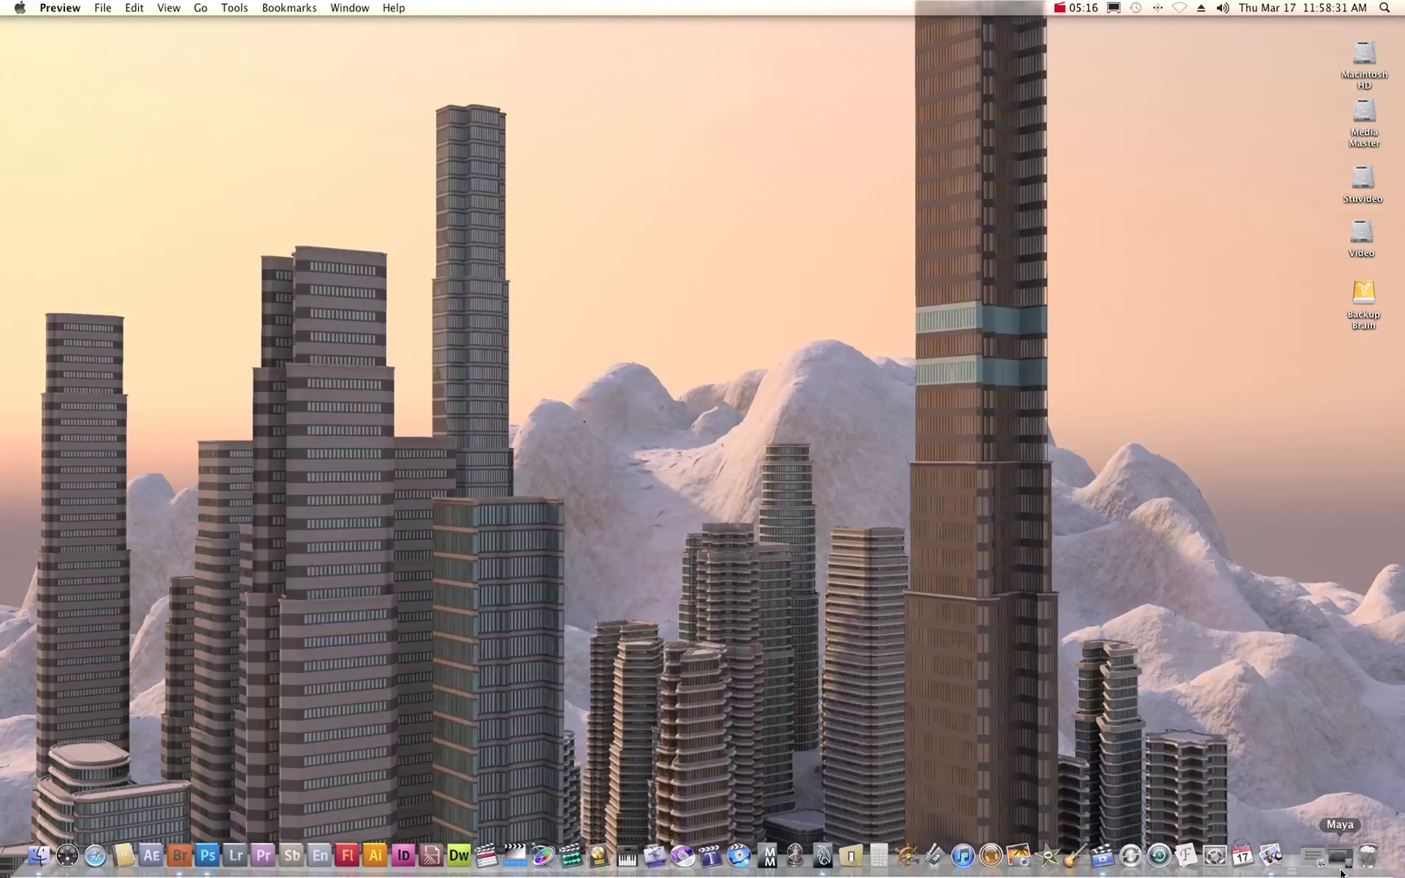
pyautogui.click(1341, 858)
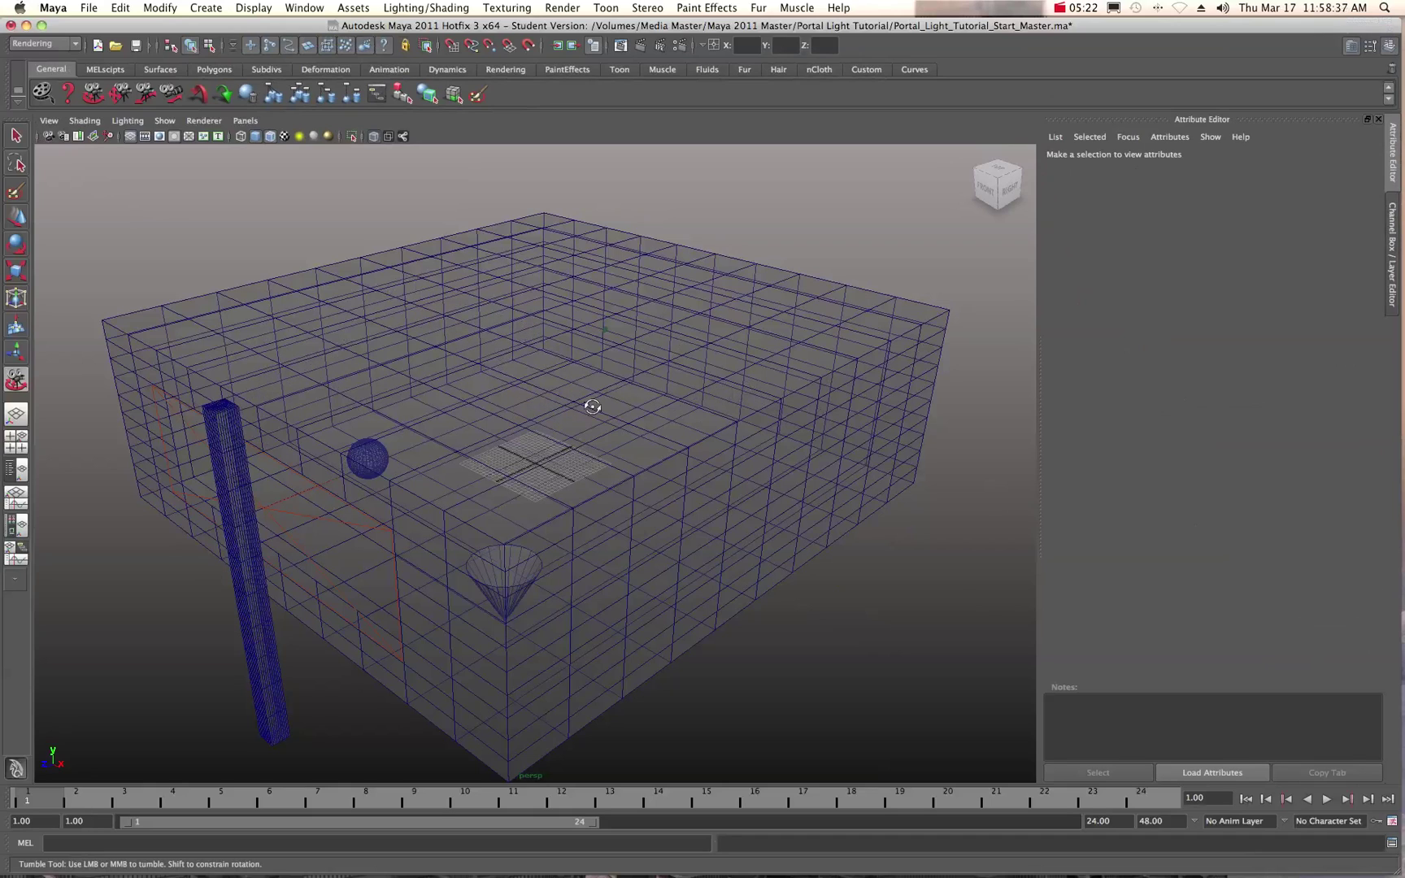
pyautogui.click(372, 138)
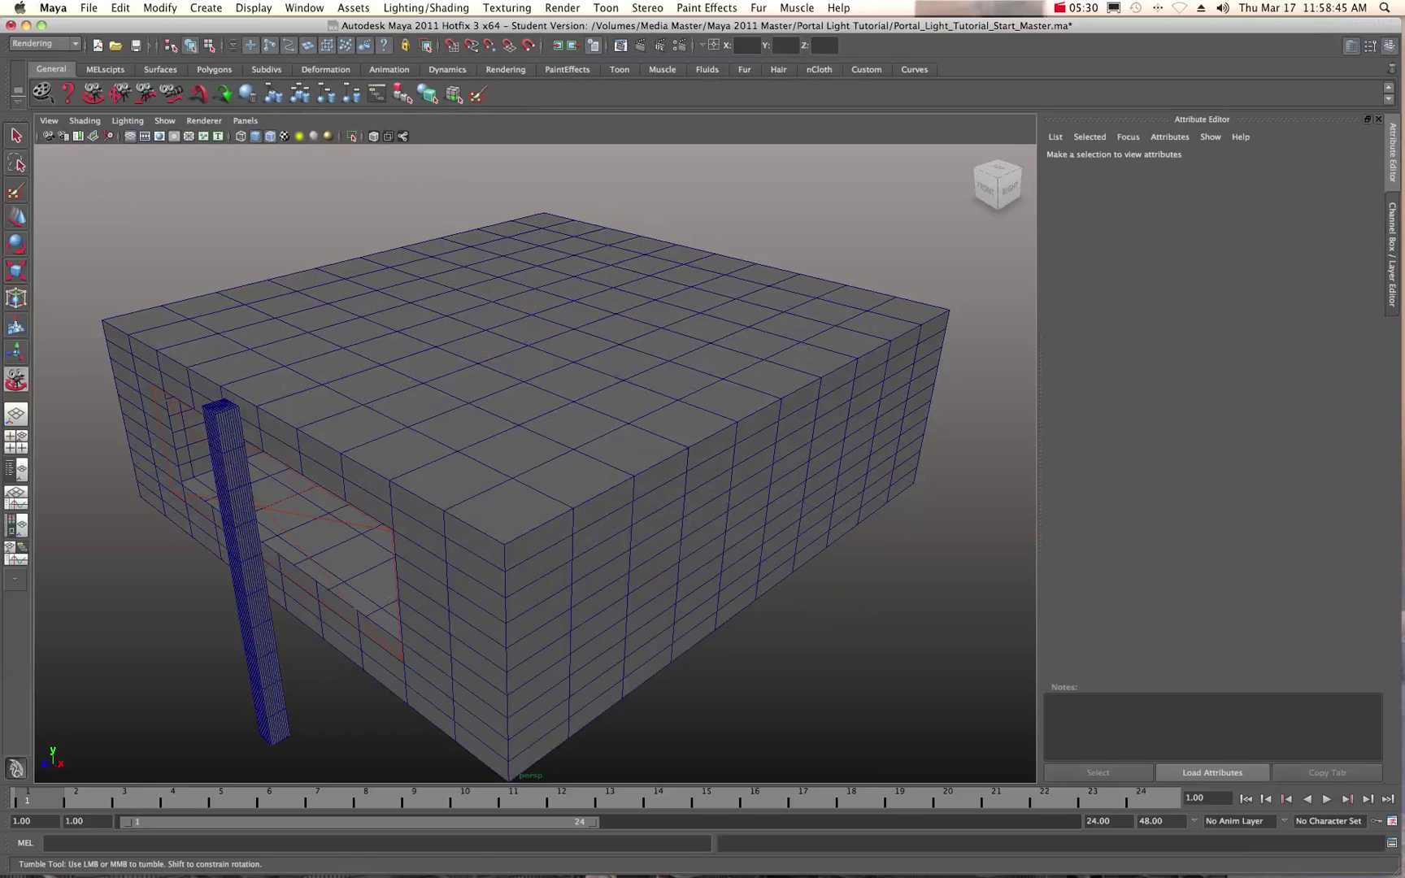
# Open the Outliner and identify areaLight1 and pCone1 in the scene, turning X-ray shading back on.
pyautogui.hotkey('shift', 'o')
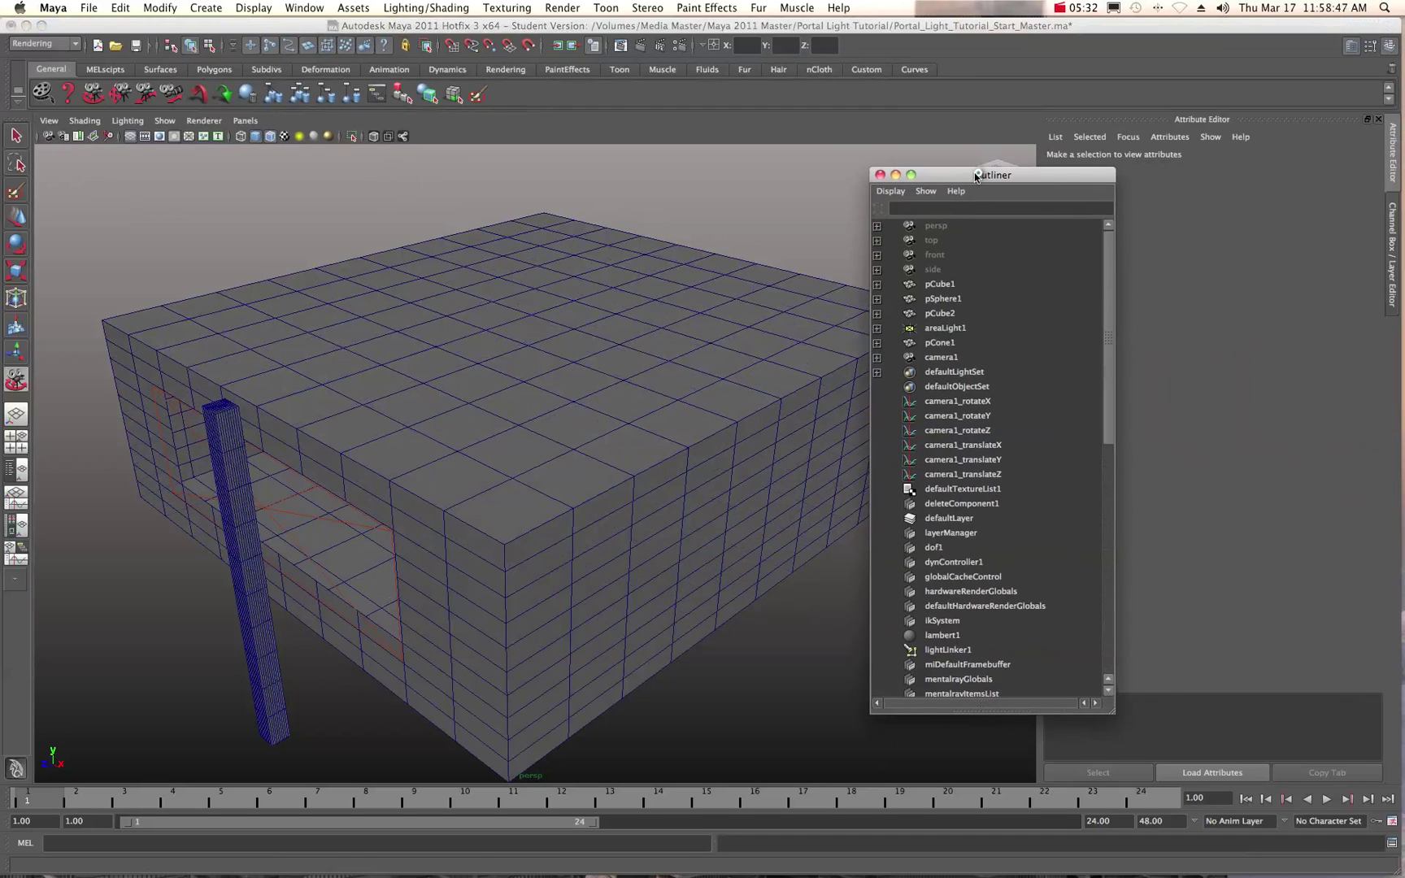
pyautogui.click(939, 328)
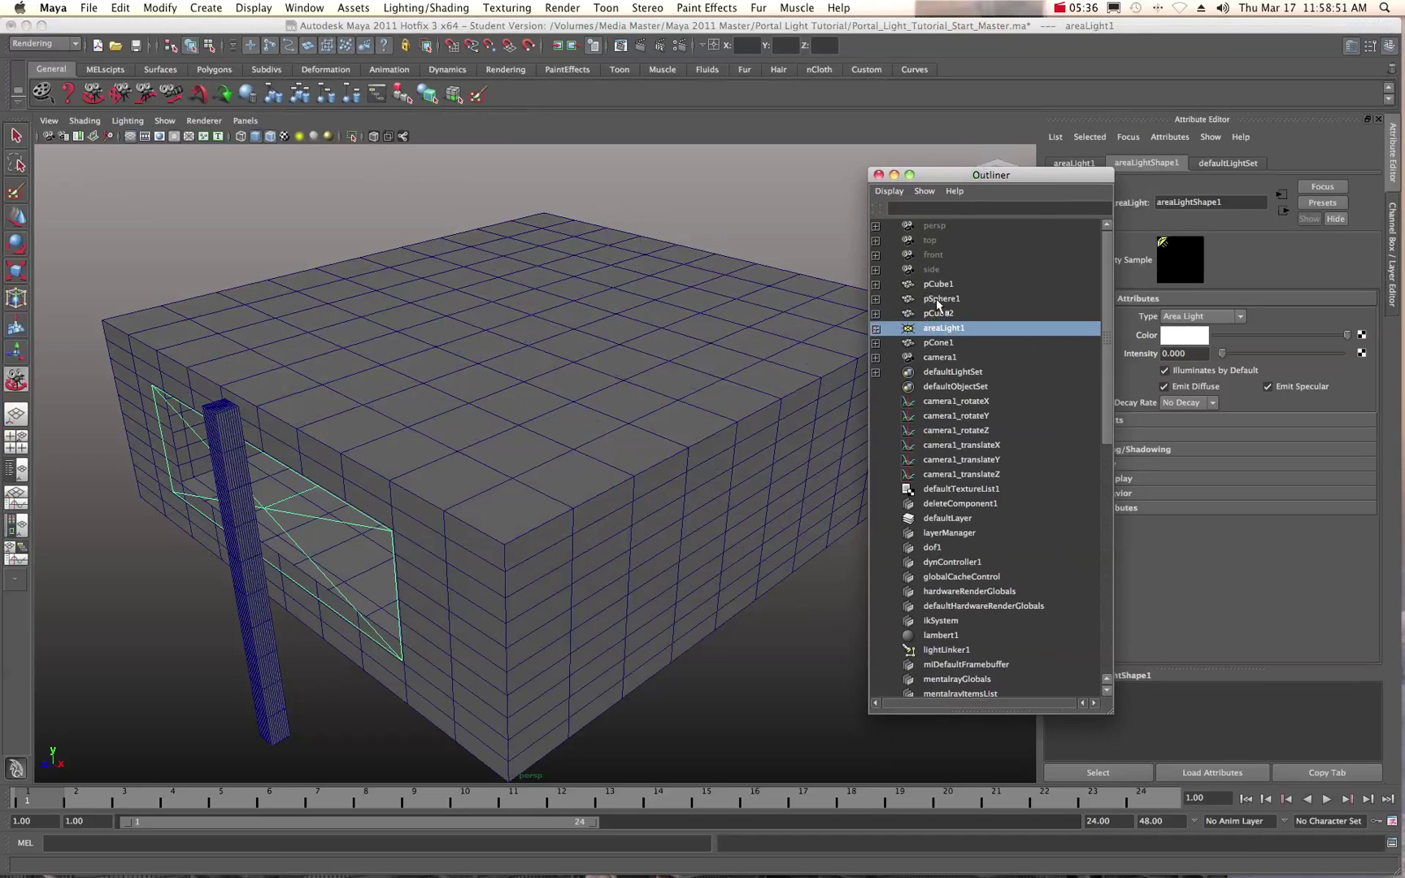
pyautogui.click(938, 344)
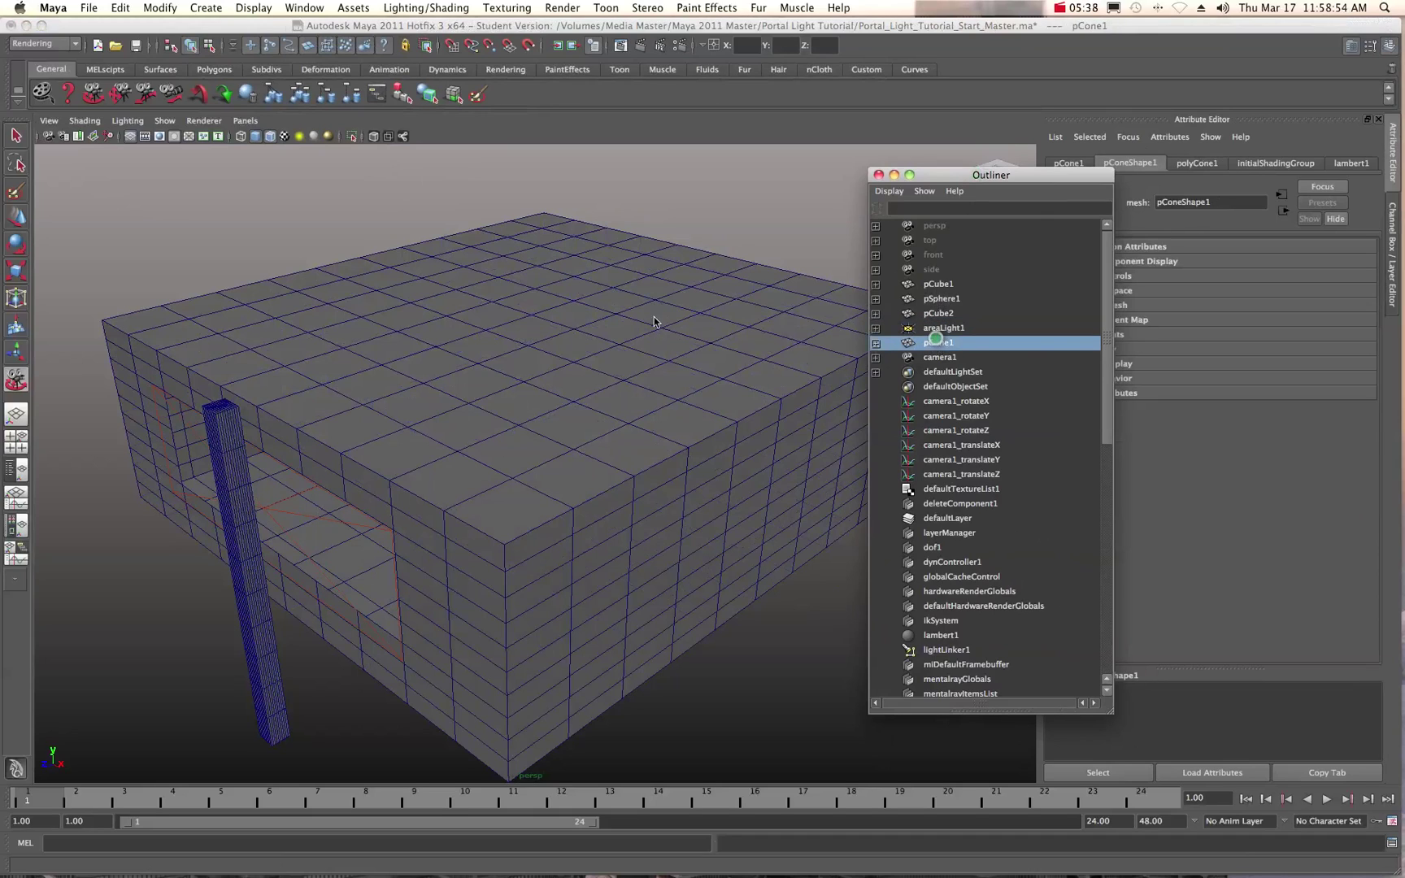
pyautogui.click(374, 139)
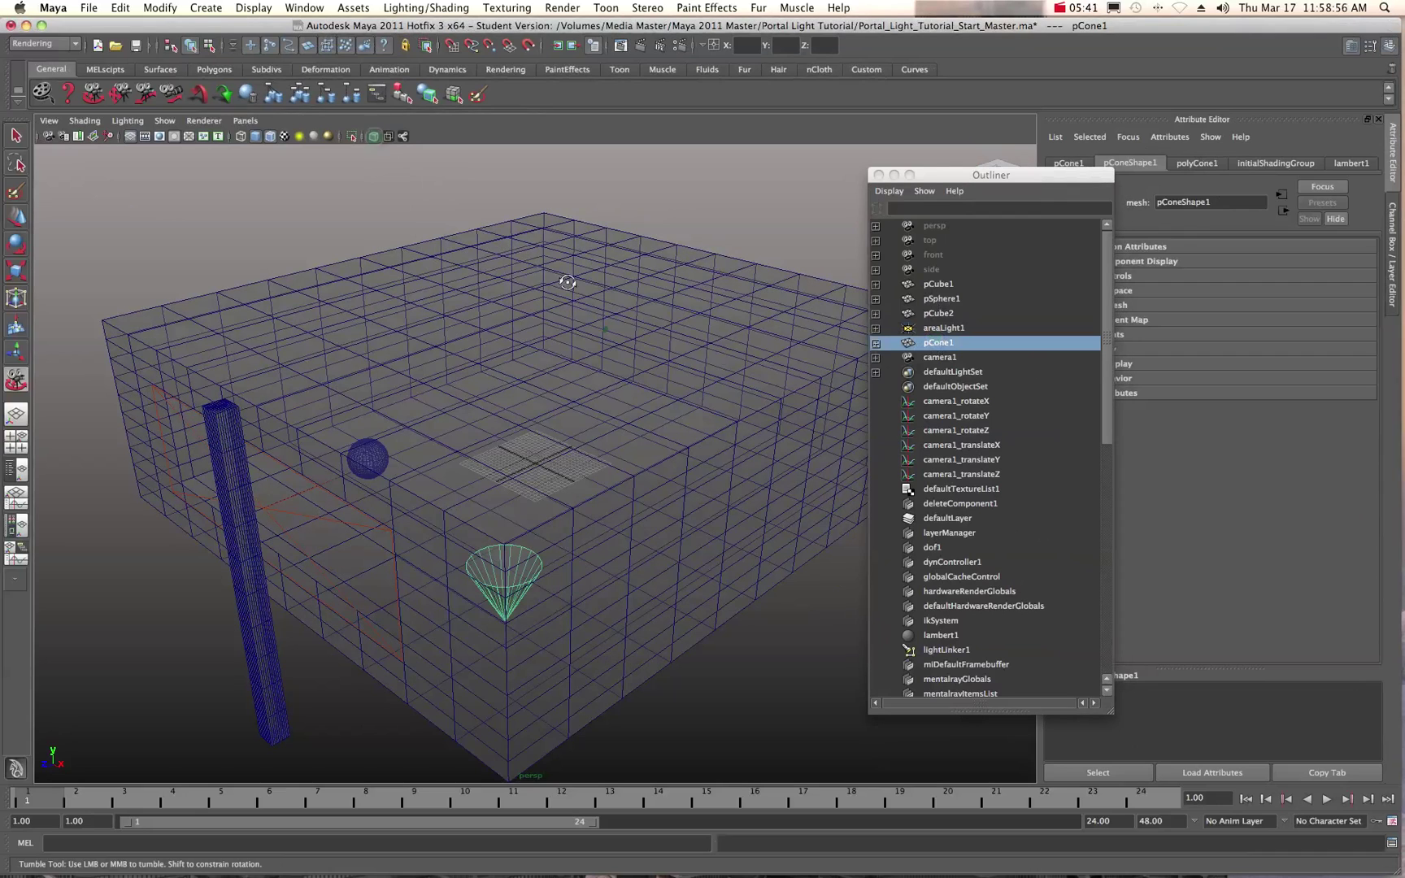
# Identify pSphere1, pCube1 and camera1 in the Outliner, and close it with areaLight1 selected.
pyautogui.click(935, 329)
pyautogui.click(936, 298)
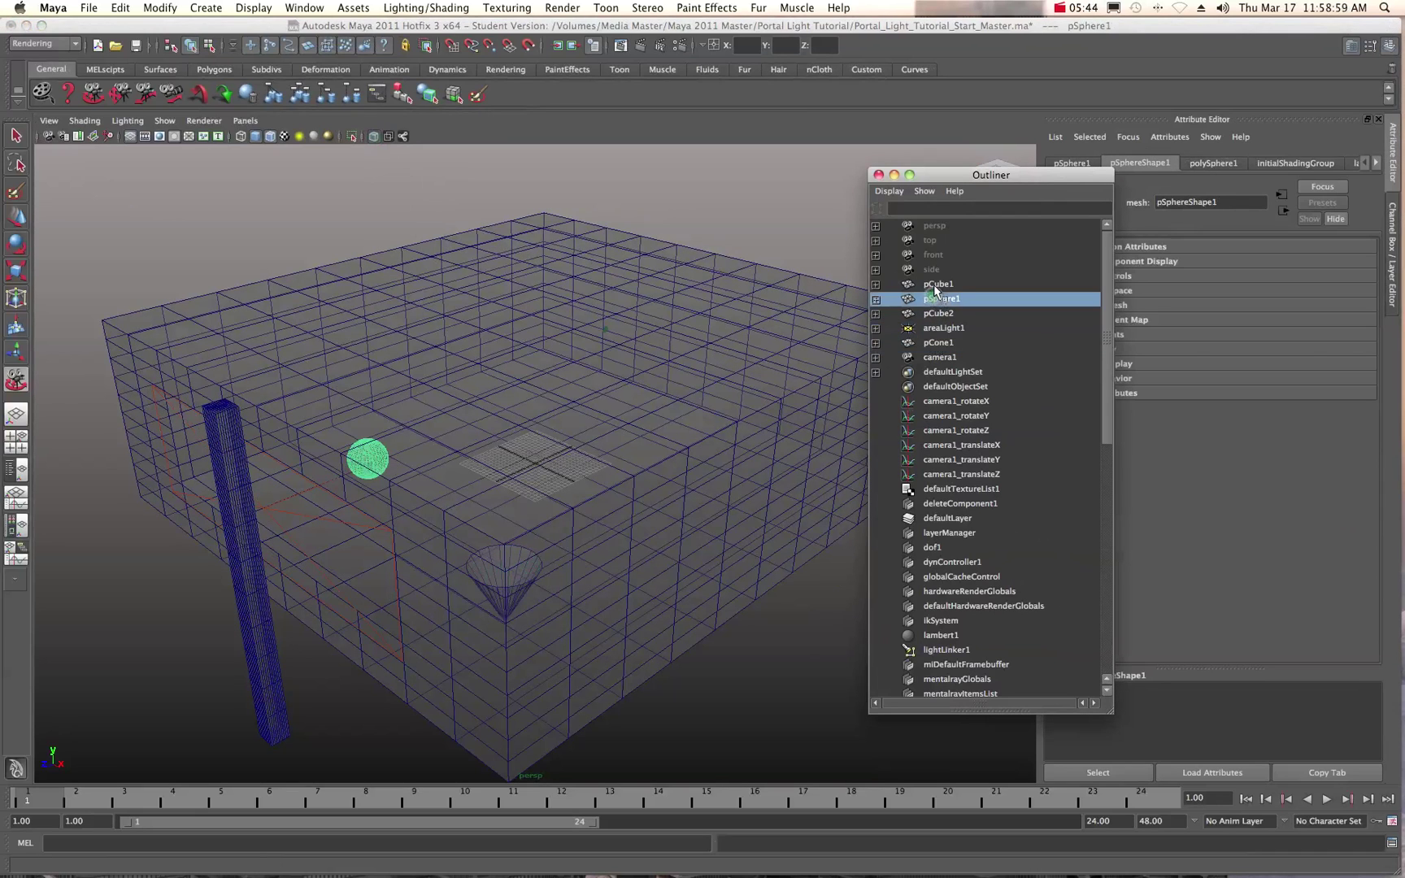
pyautogui.click(935, 284)
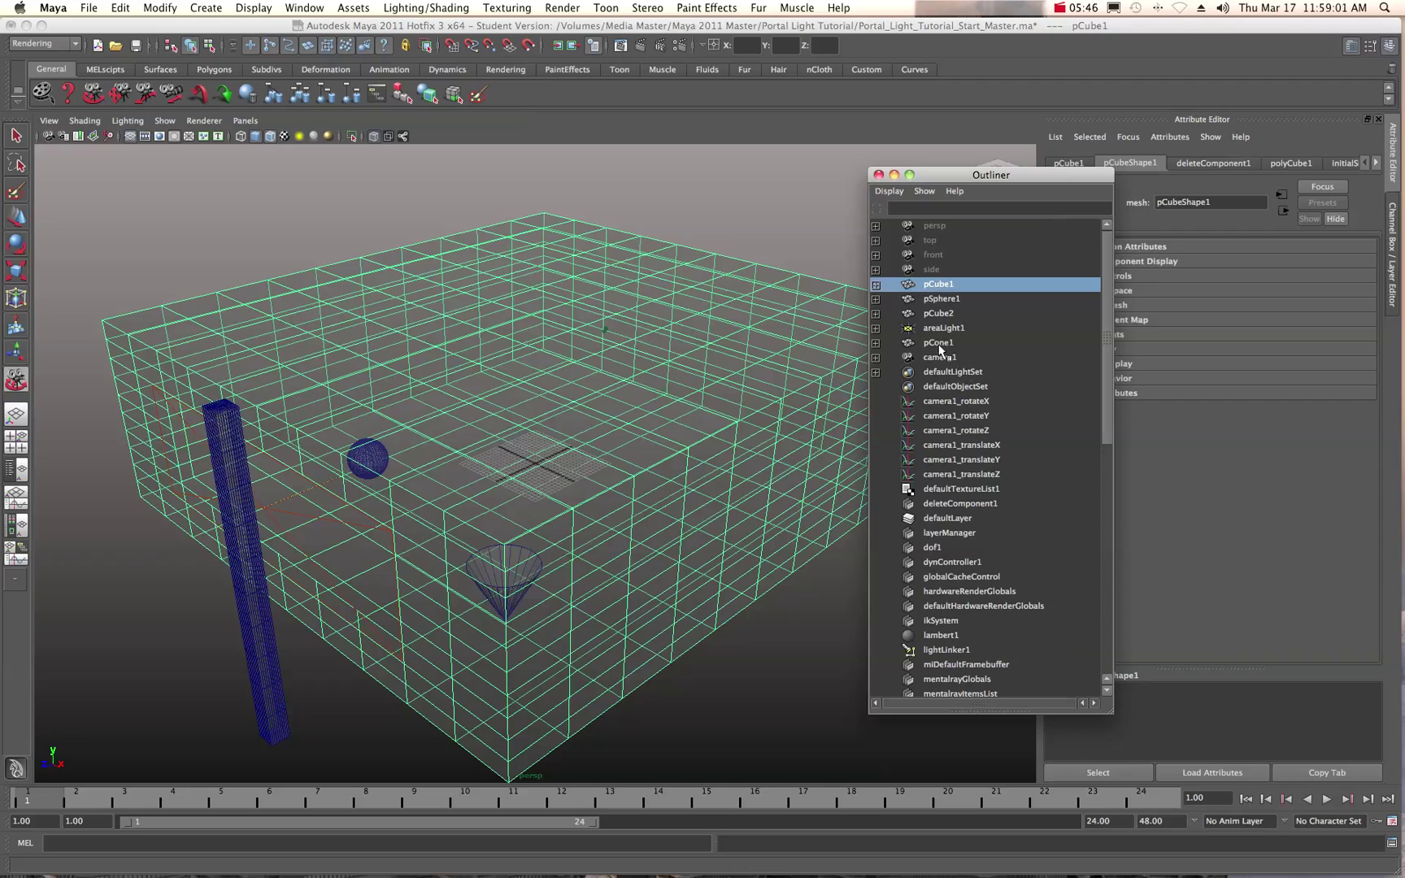
pyautogui.click(935, 358)
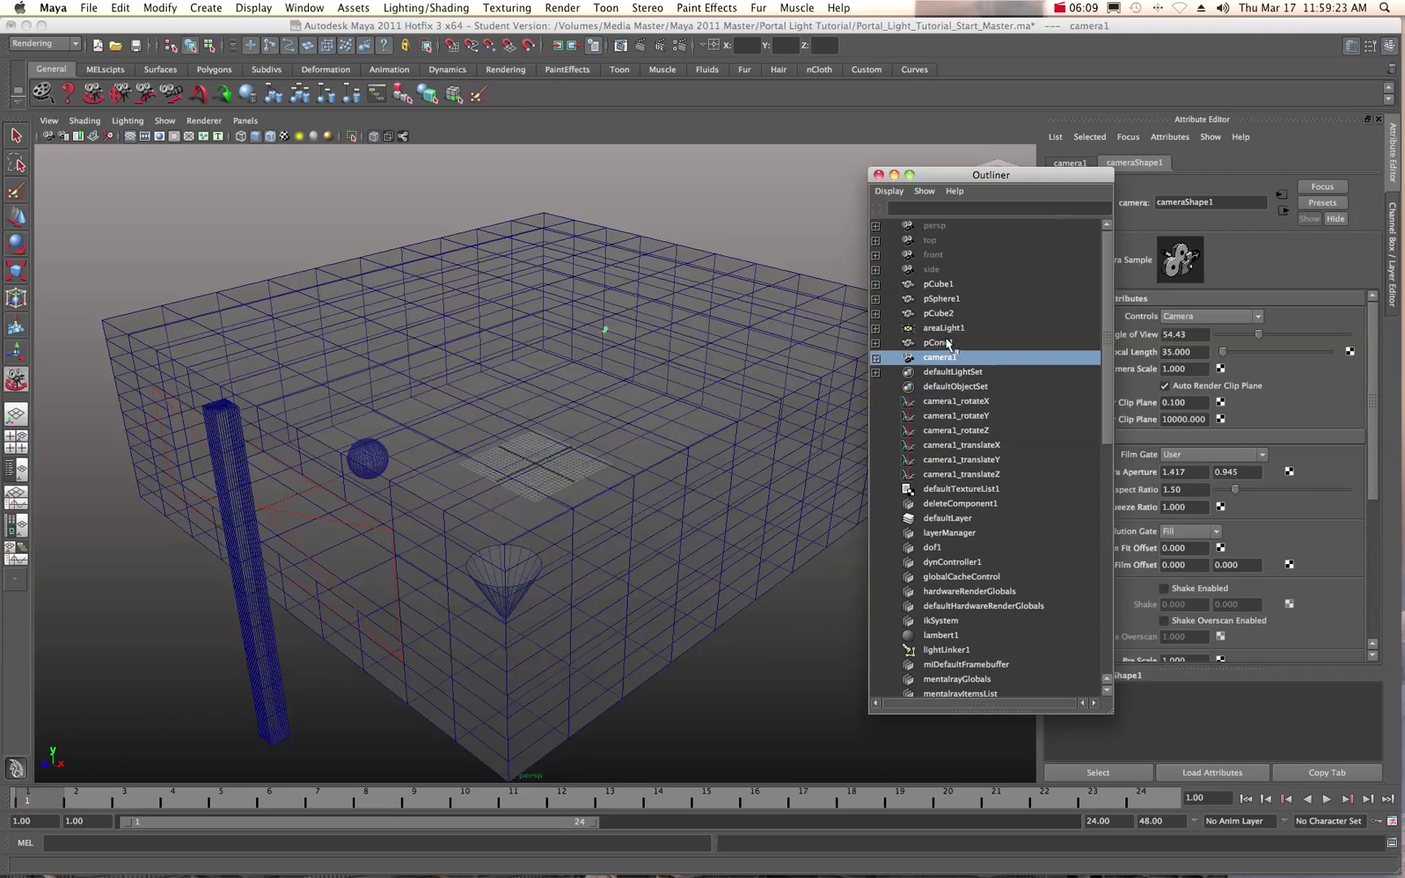
pyautogui.click(945, 328)
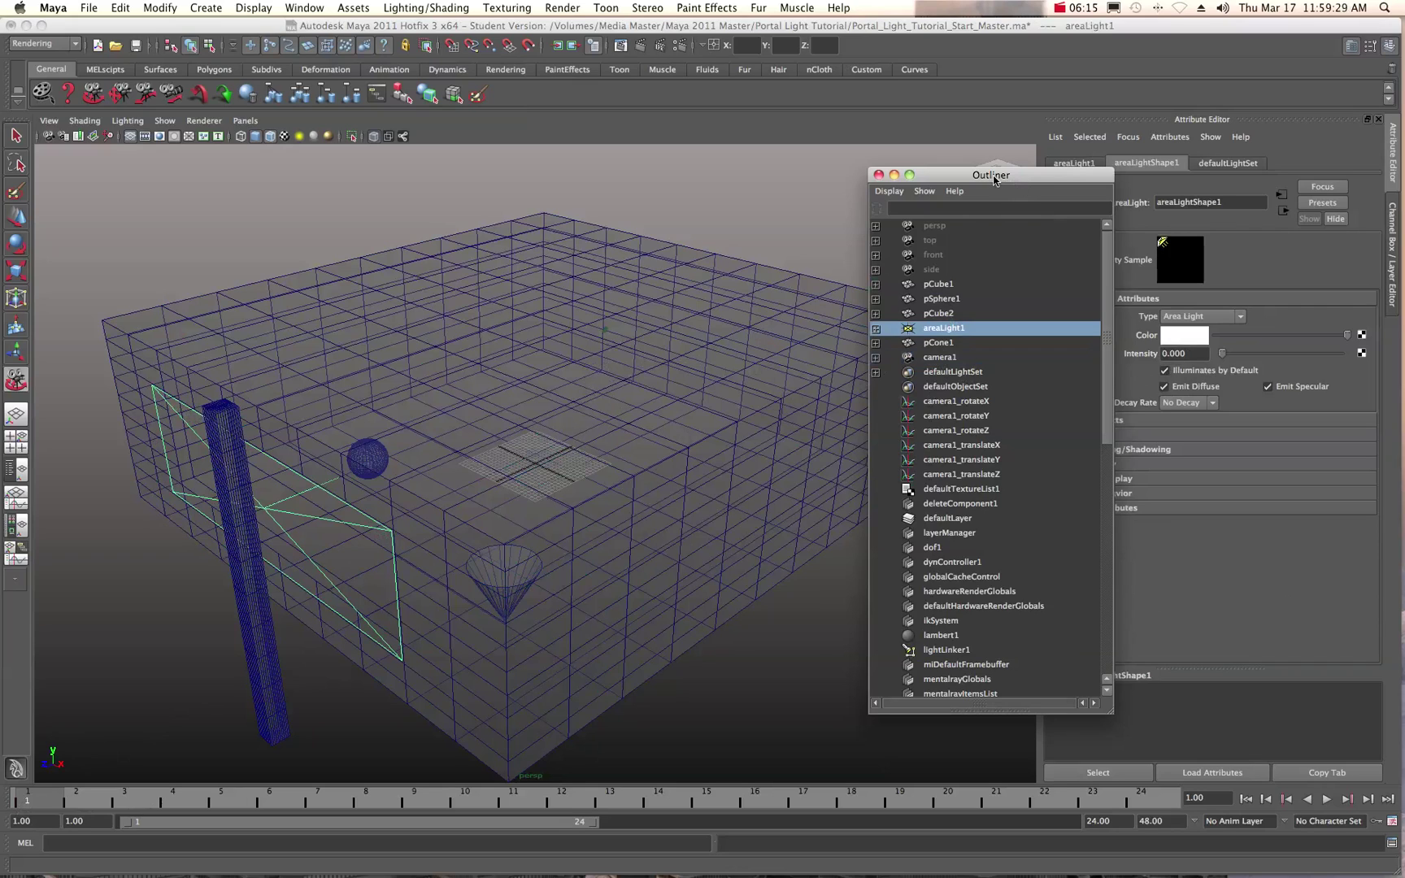
pyautogui.click(879, 174)
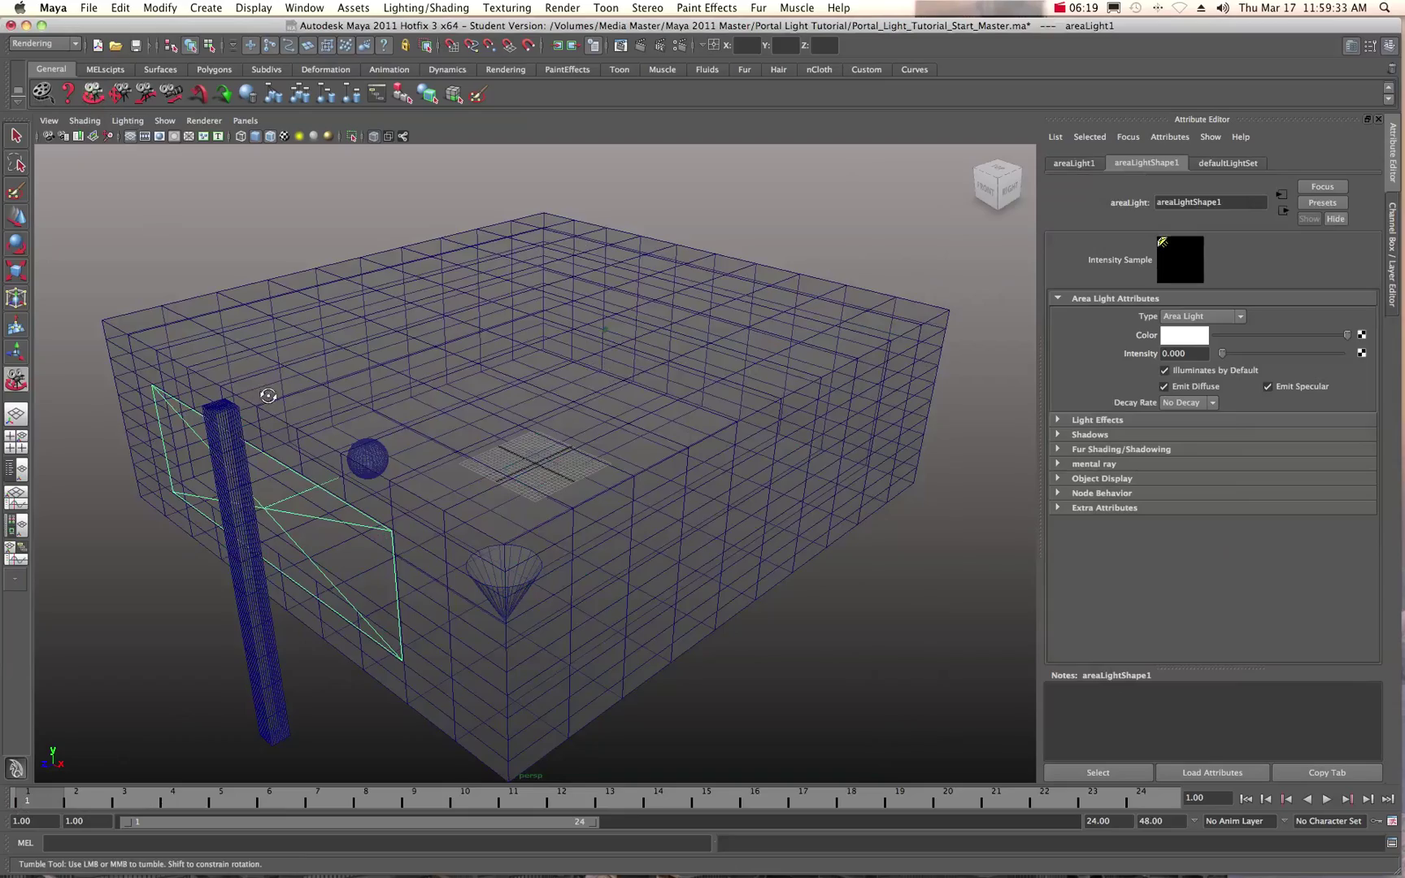
# Examine from several sides how the area light sits at the room's window opening and which way it points.
pyautogui.moveTo(268, 395); pyautogui.dragTo(710, 404)
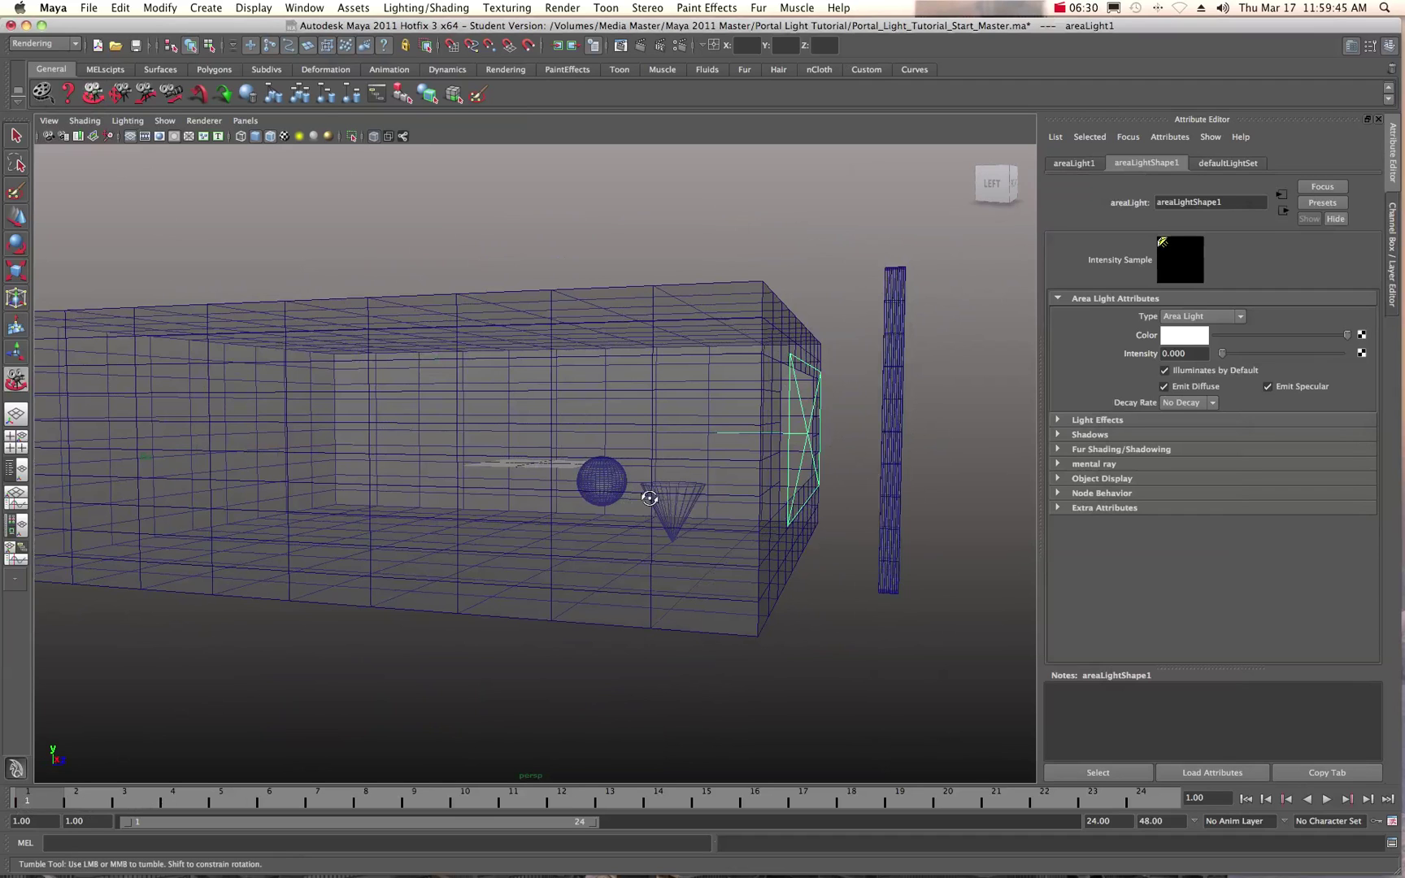
pyautogui.moveTo(560, 493); pyautogui.dragTo(587, 469)
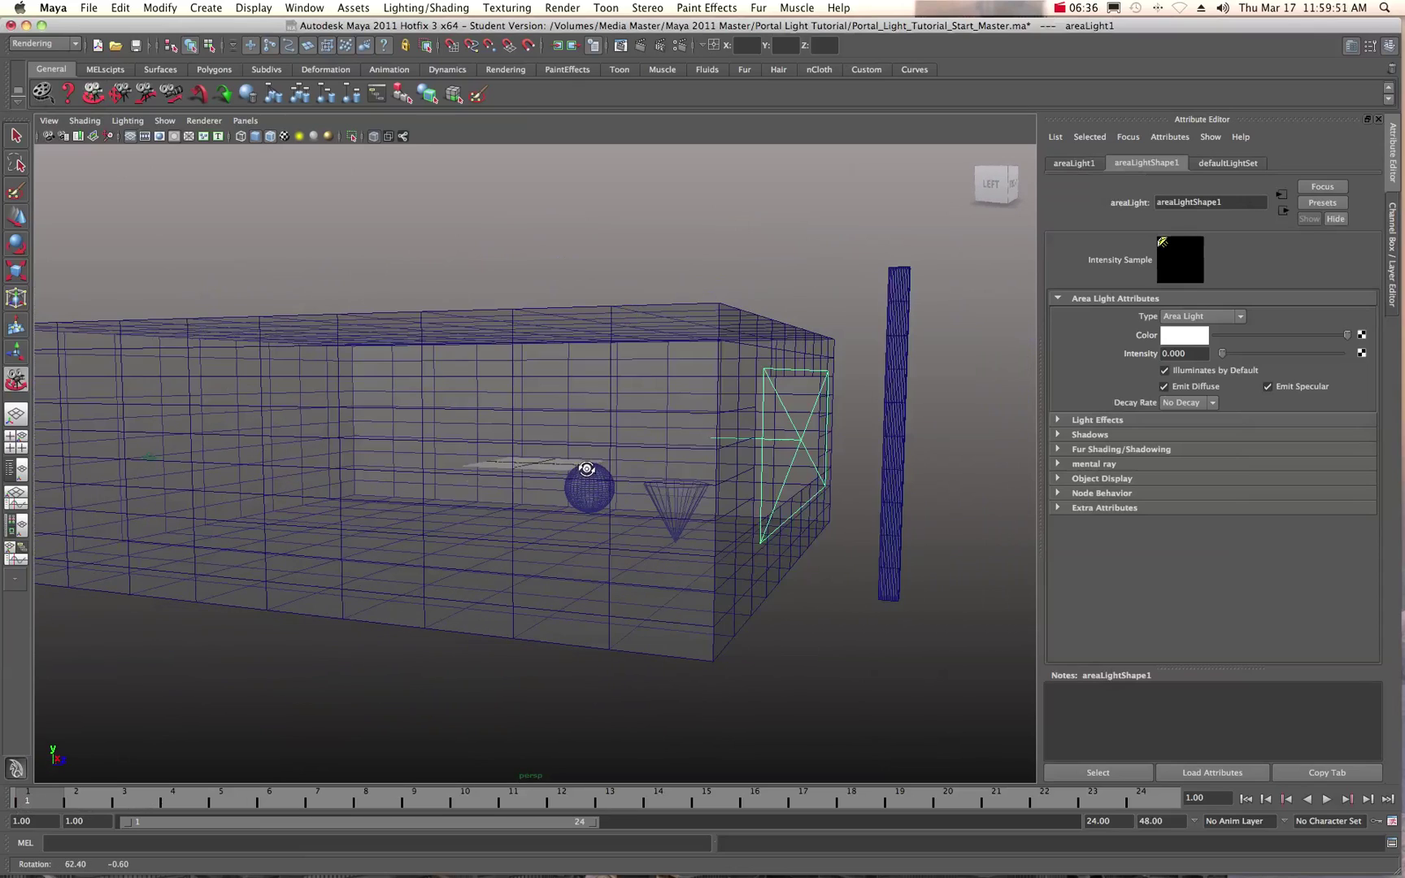
pyautogui.moveTo(767, 417); pyautogui.dragTo(667, 421)
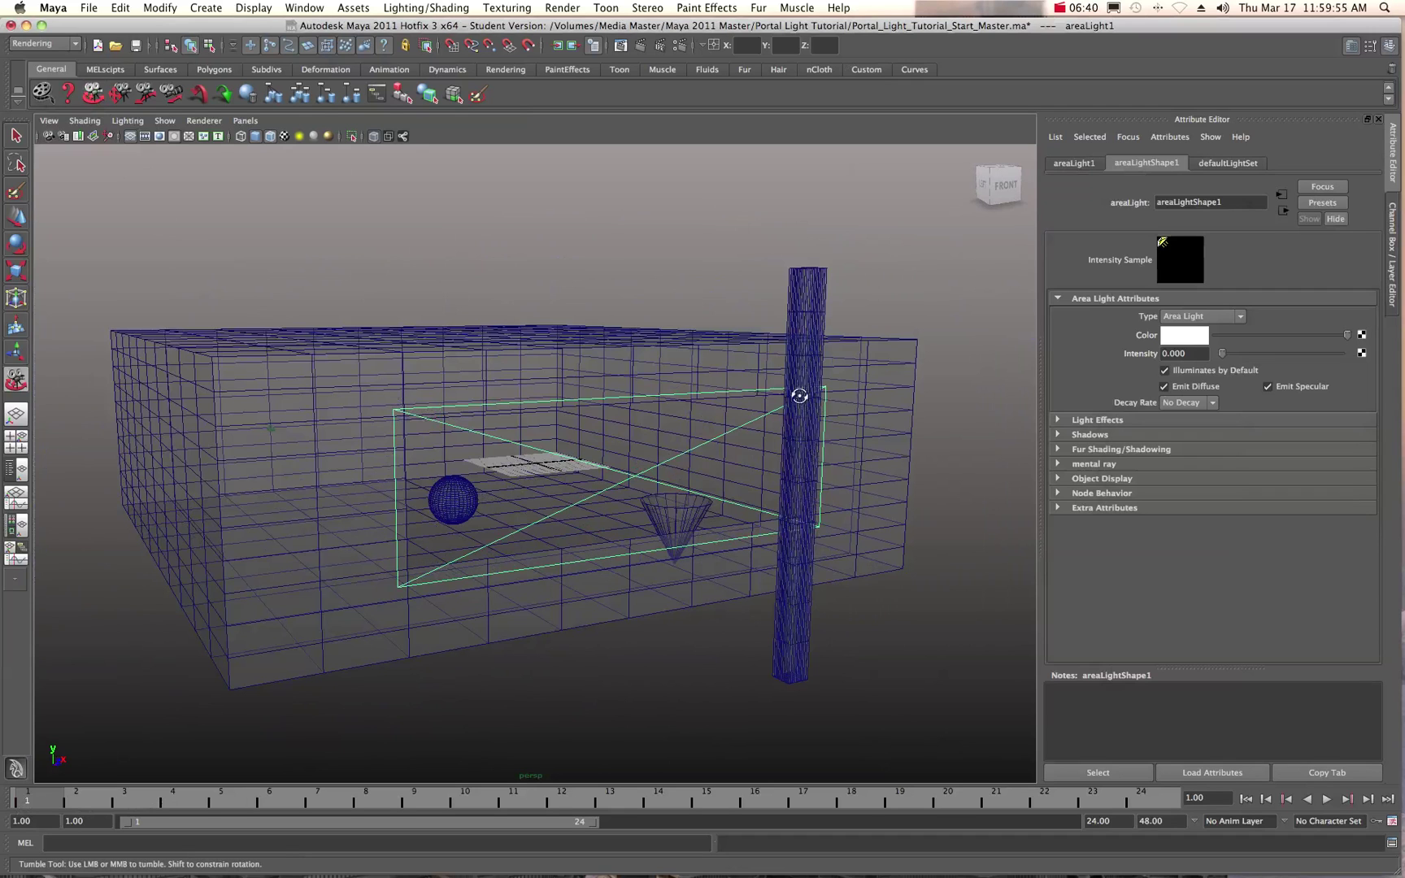
pyautogui.moveTo(326, 446); pyautogui.dragTo(411, 435)
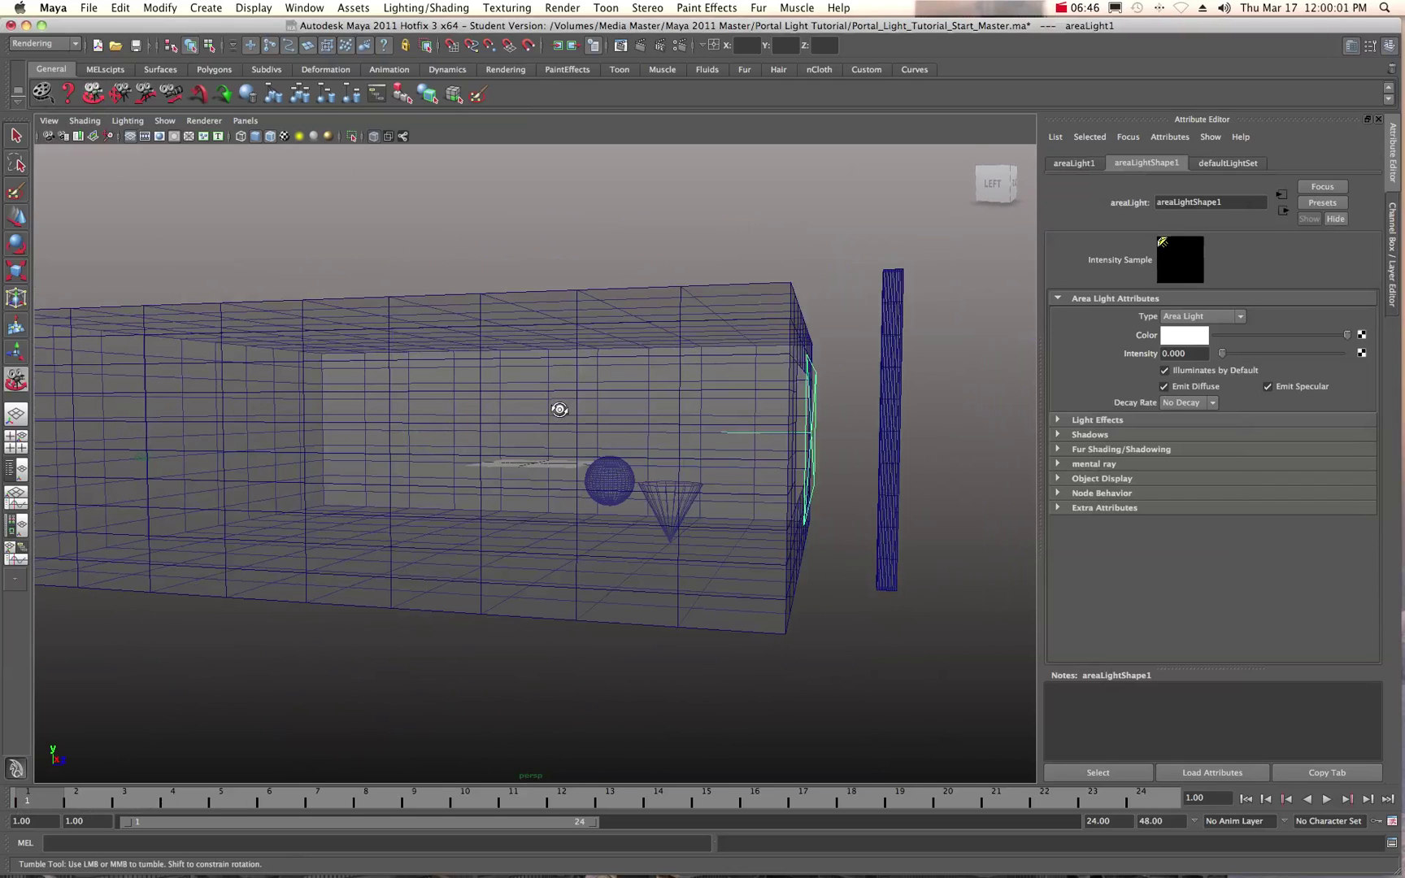
pyautogui.moveTo(559, 409); pyautogui.dragTo(564, 409)
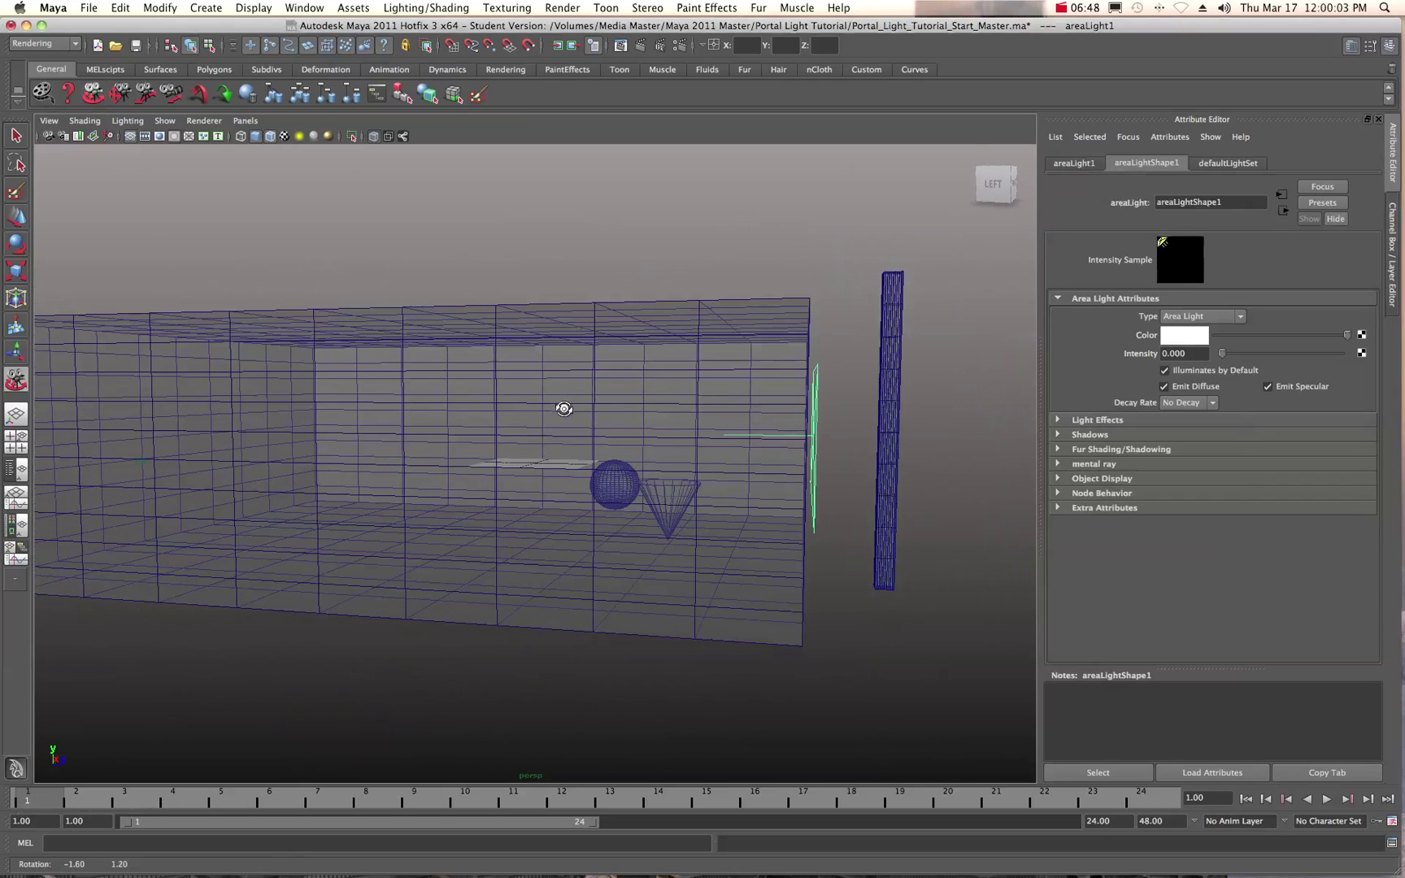
pyautogui.keyDown('alt'); pyautogui.moveTo(564, 409); pyautogui.dragTo(489, 410); pyautogui.keyUp('alt')
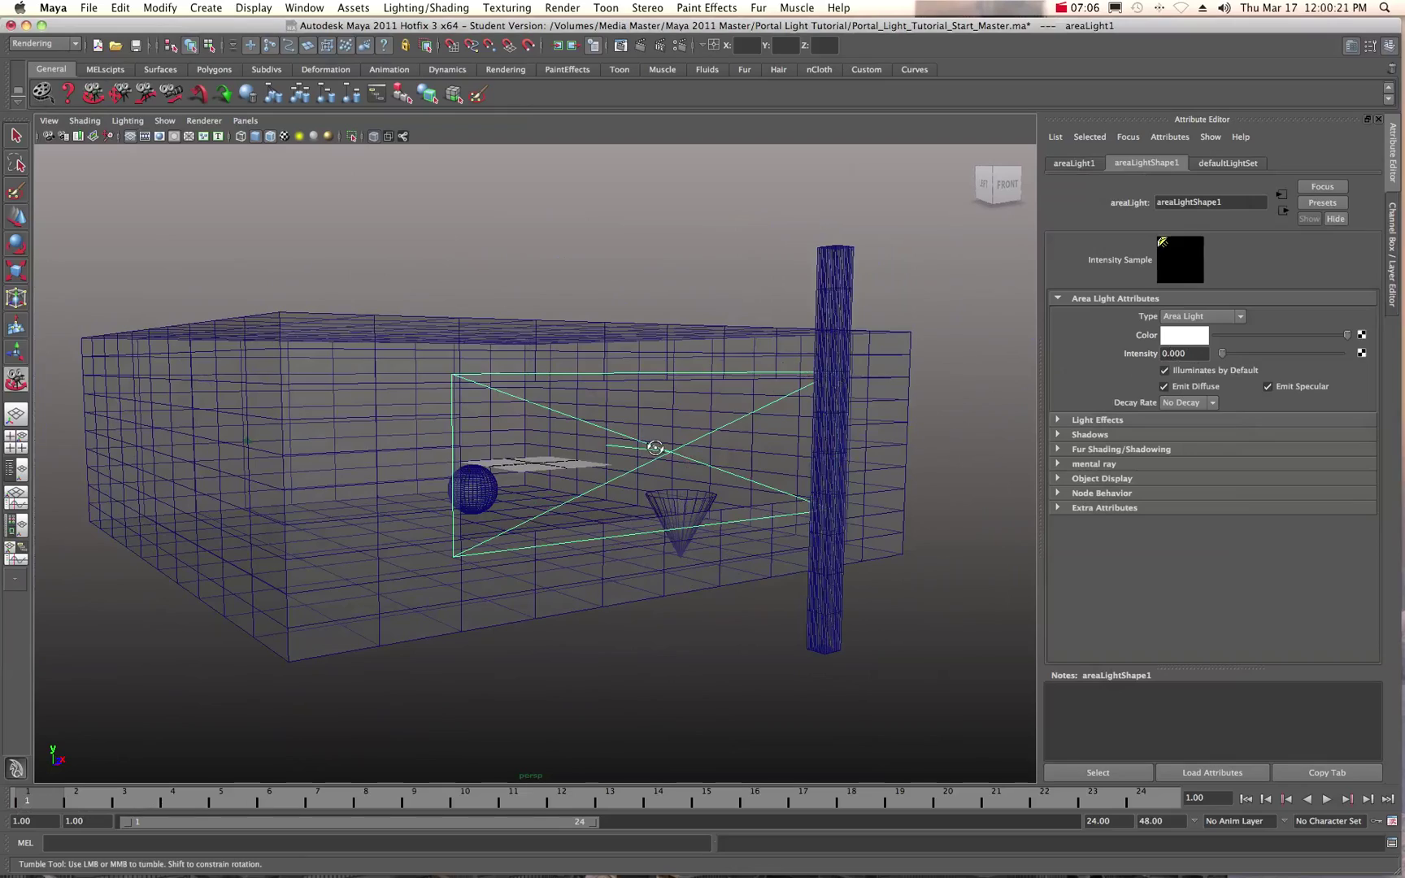
pyautogui.moveTo(419, 473); pyautogui.dragTo(588, 471)
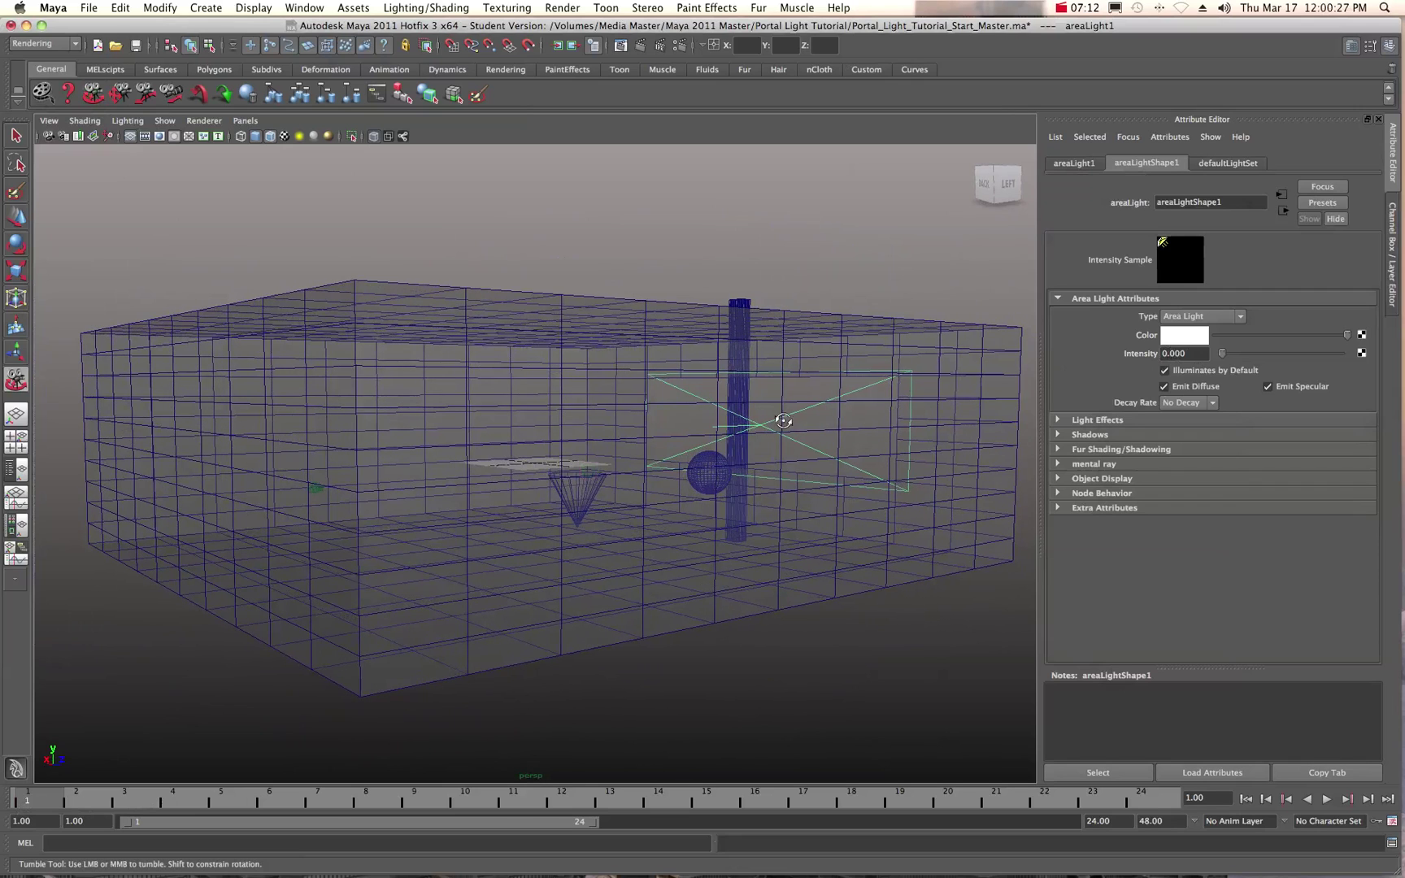
pyautogui.moveTo(614, 419); pyautogui.dragTo(608, 413)
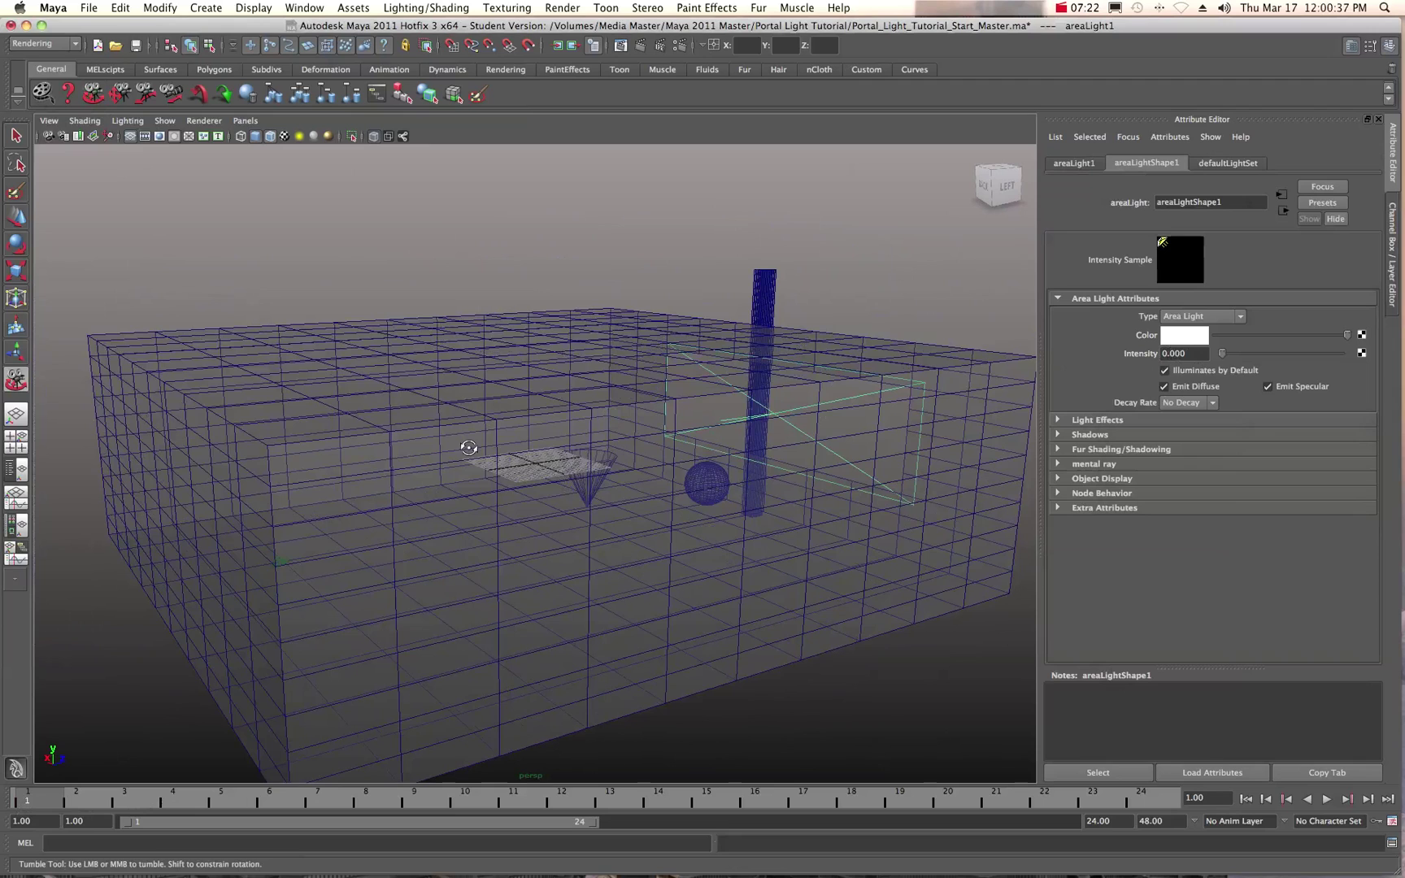
pyautogui.moveTo(464, 442); pyautogui.dragTo(476, 445)
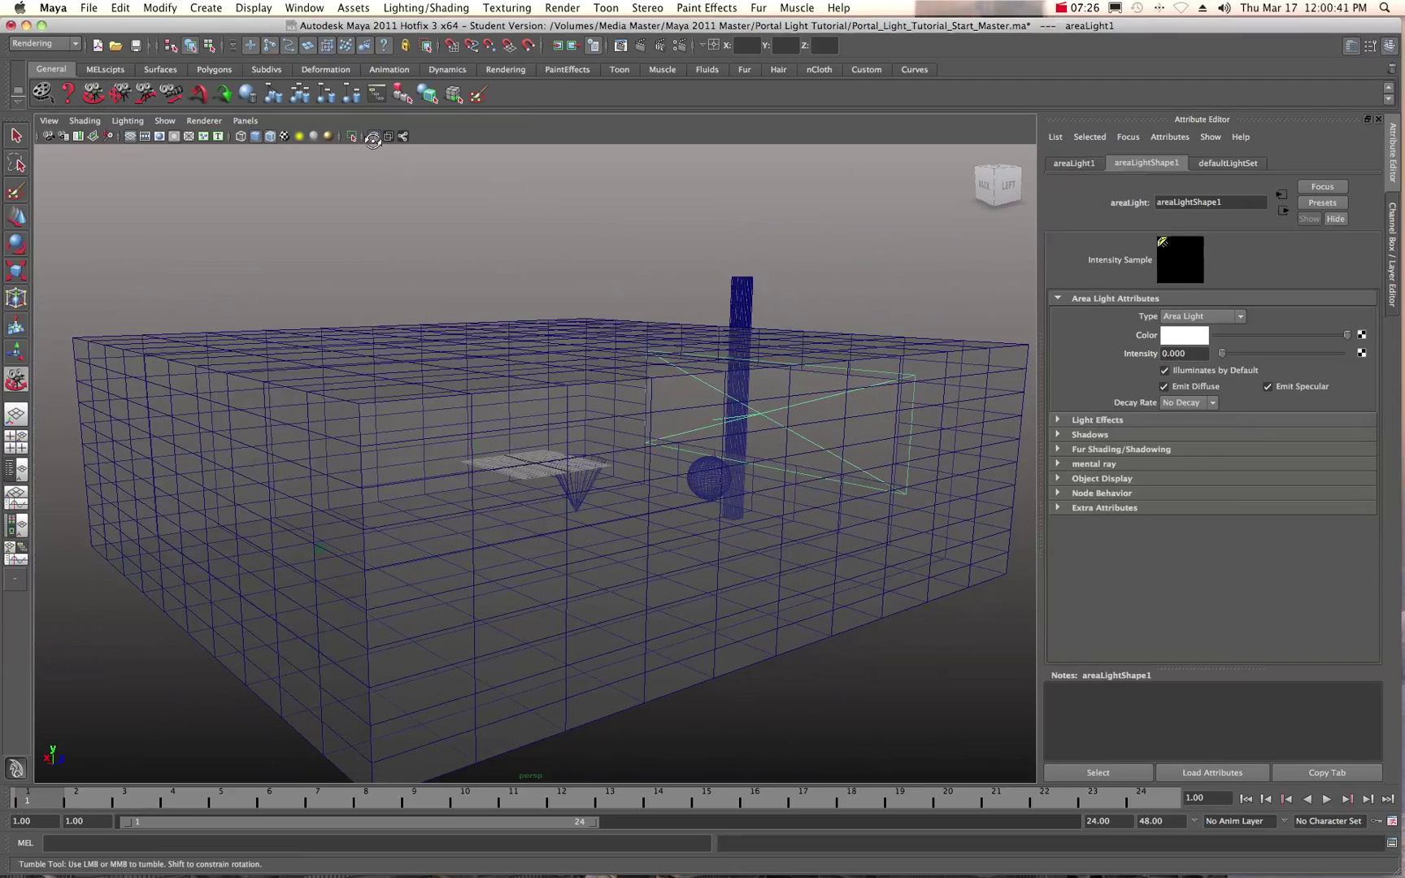
# Turn off X-ray shading and look through camera1 in the viewport.
pyautogui.press('5')
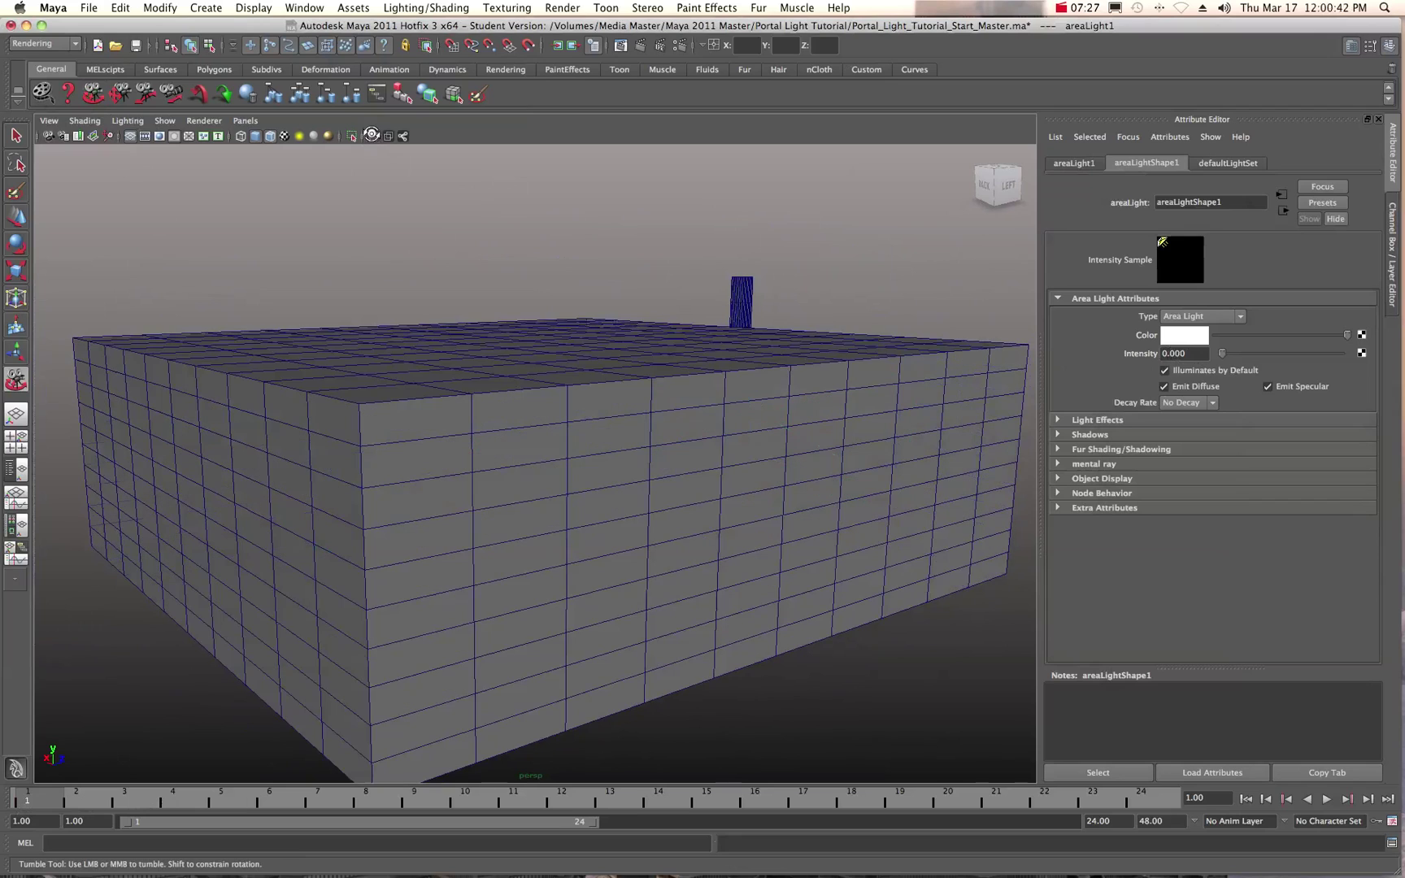
pyautogui.click(246, 121)
pyautogui.moveTo(273, 137)
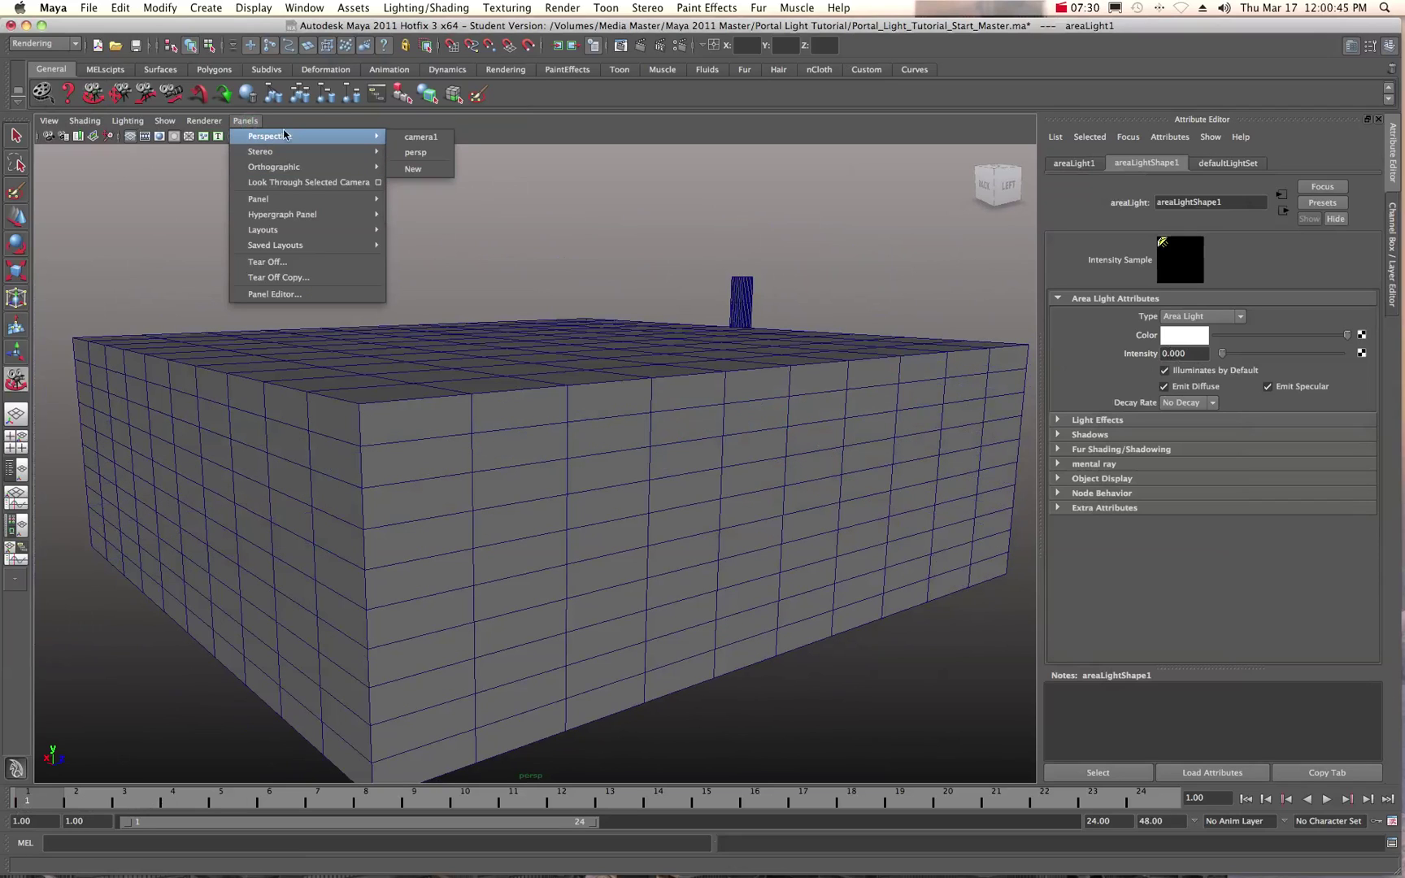
pyautogui.click(409, 140)
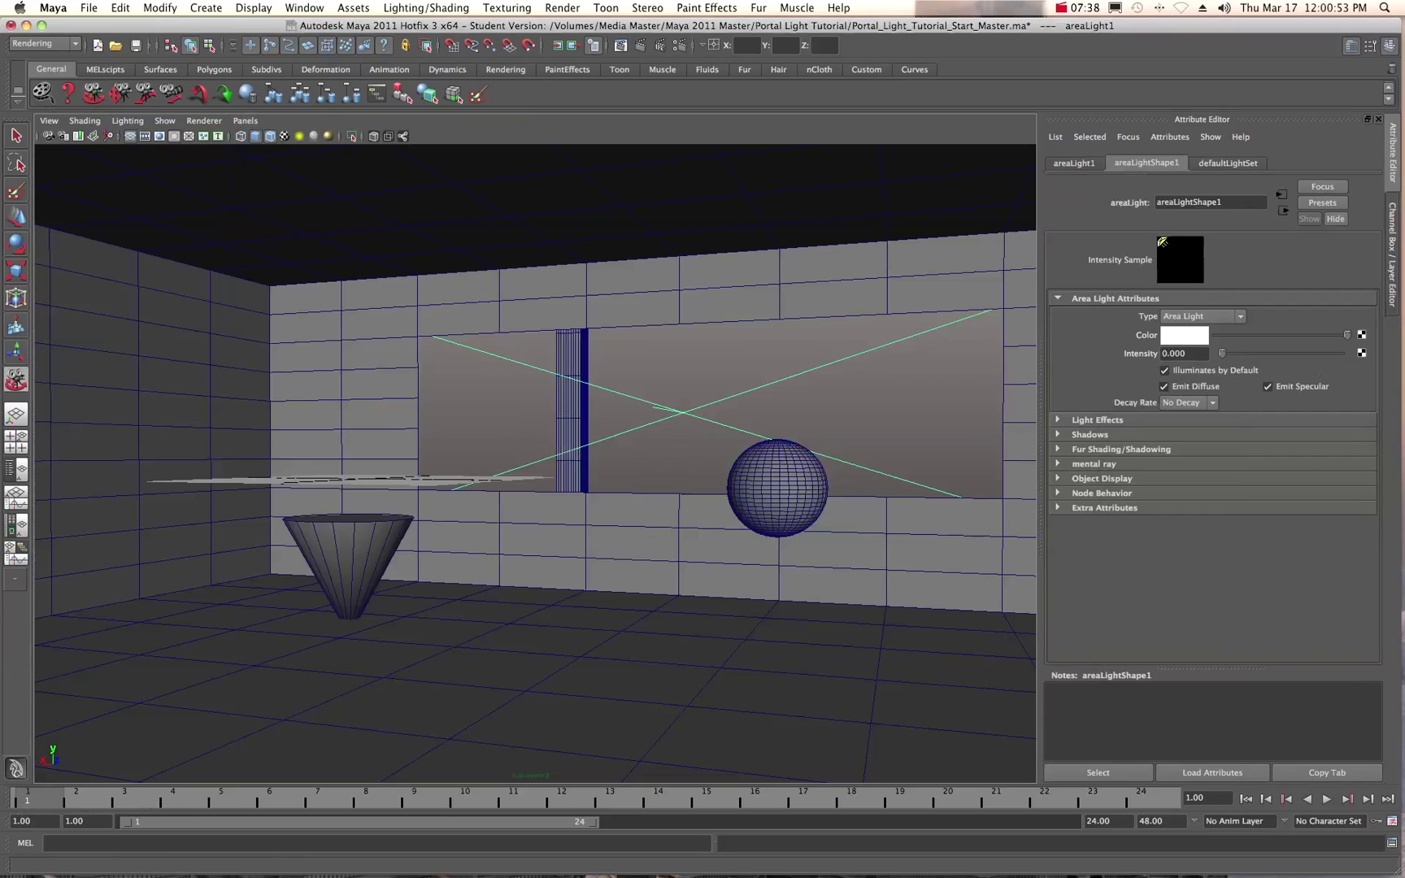
# Bring up the Render View and render the current frame with mental ray.
pyautogui.moveTo(1404, 278); pyautogui.dragTo(531, 237)
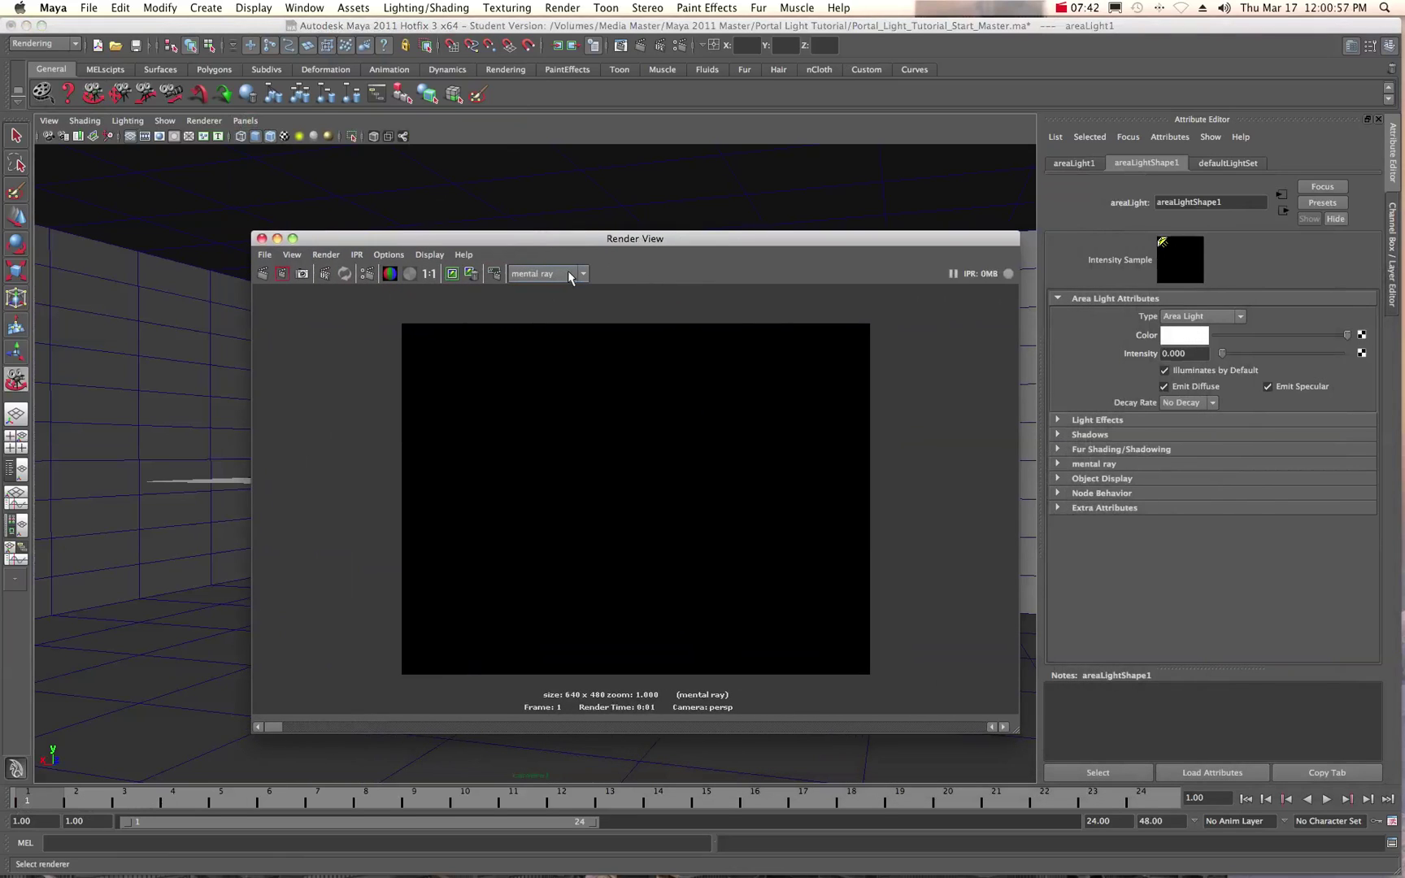
pyautogui.click(265, 276)
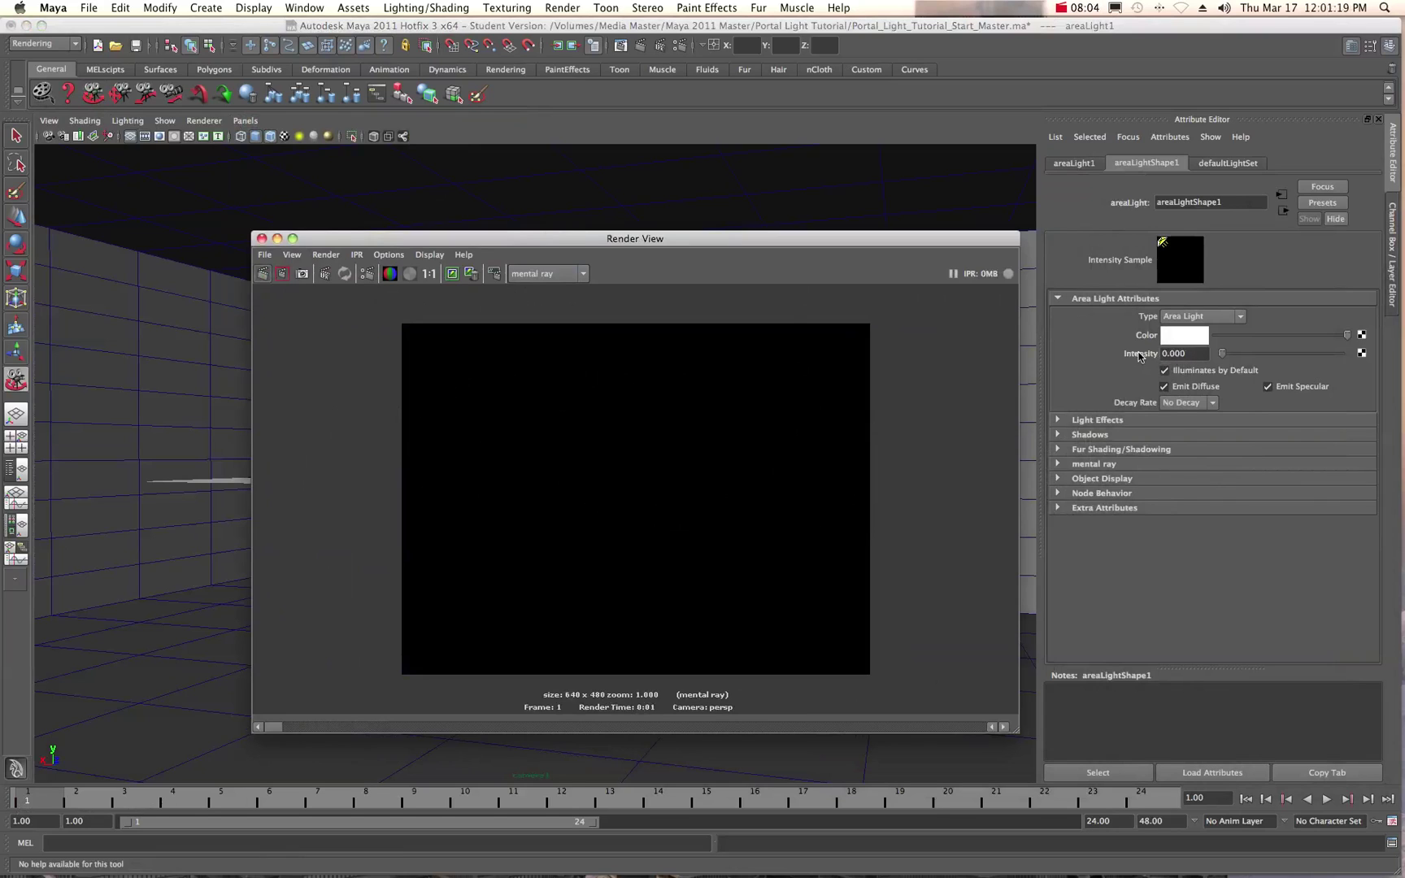
# Set the area light's intensity to 1 and redo the previous render.
pyautogui.moveTo(1194, 356); pyautogui.dragTo(1157, 355)
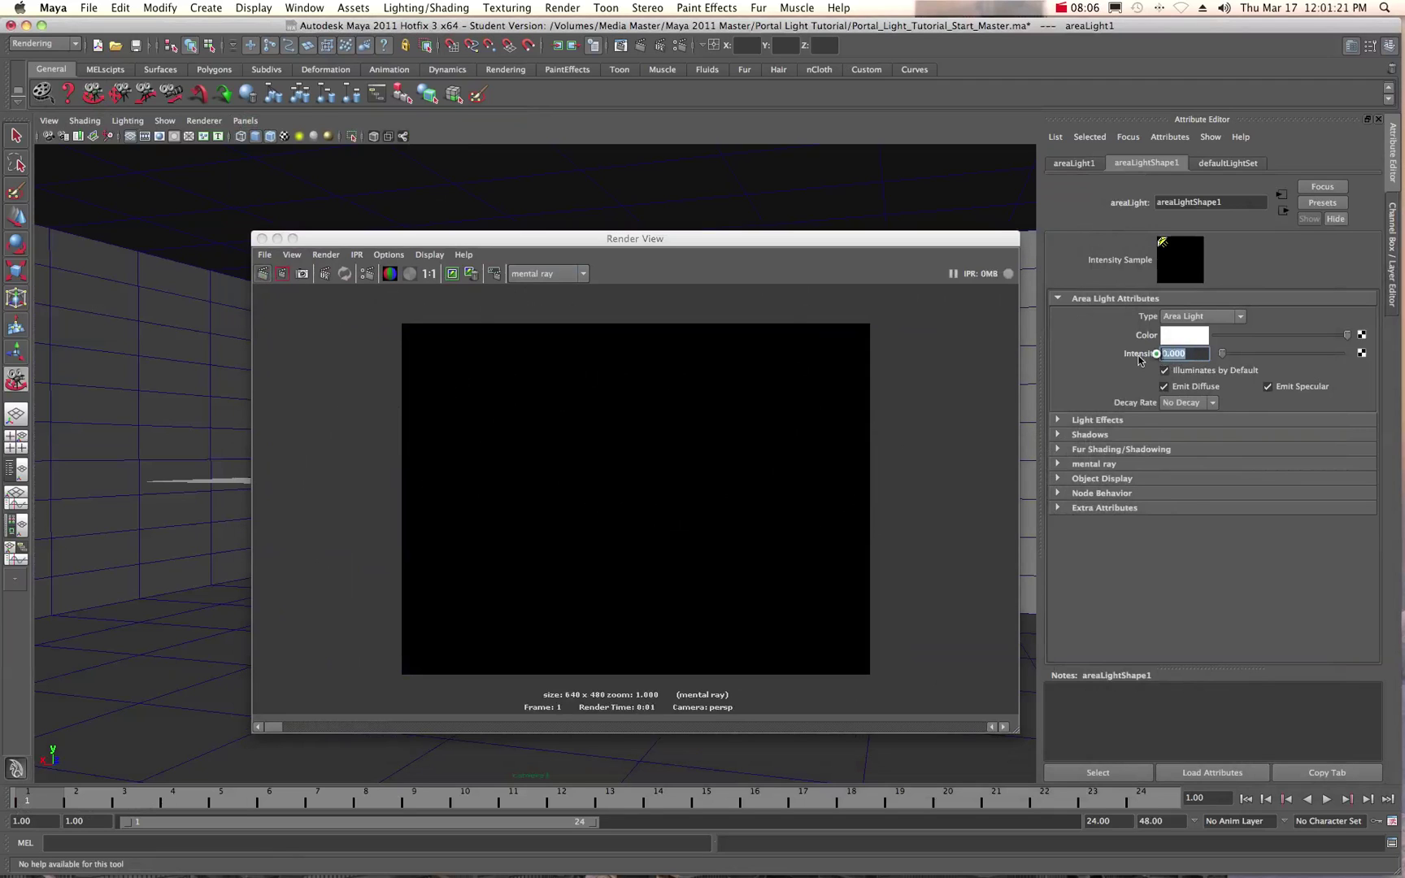
pyautogui.write('1')
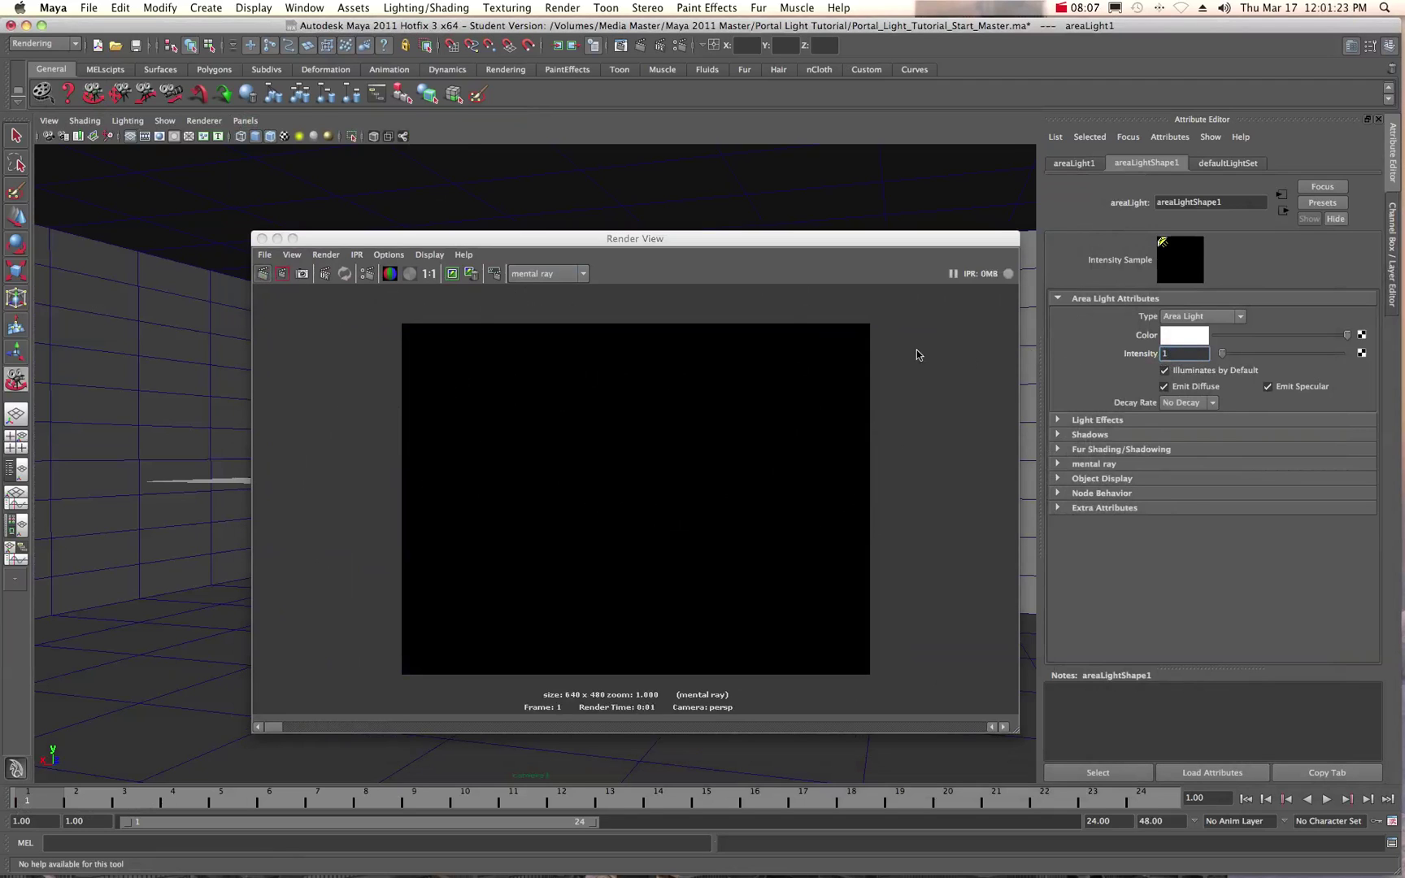
pyautogui.click(262, 274)
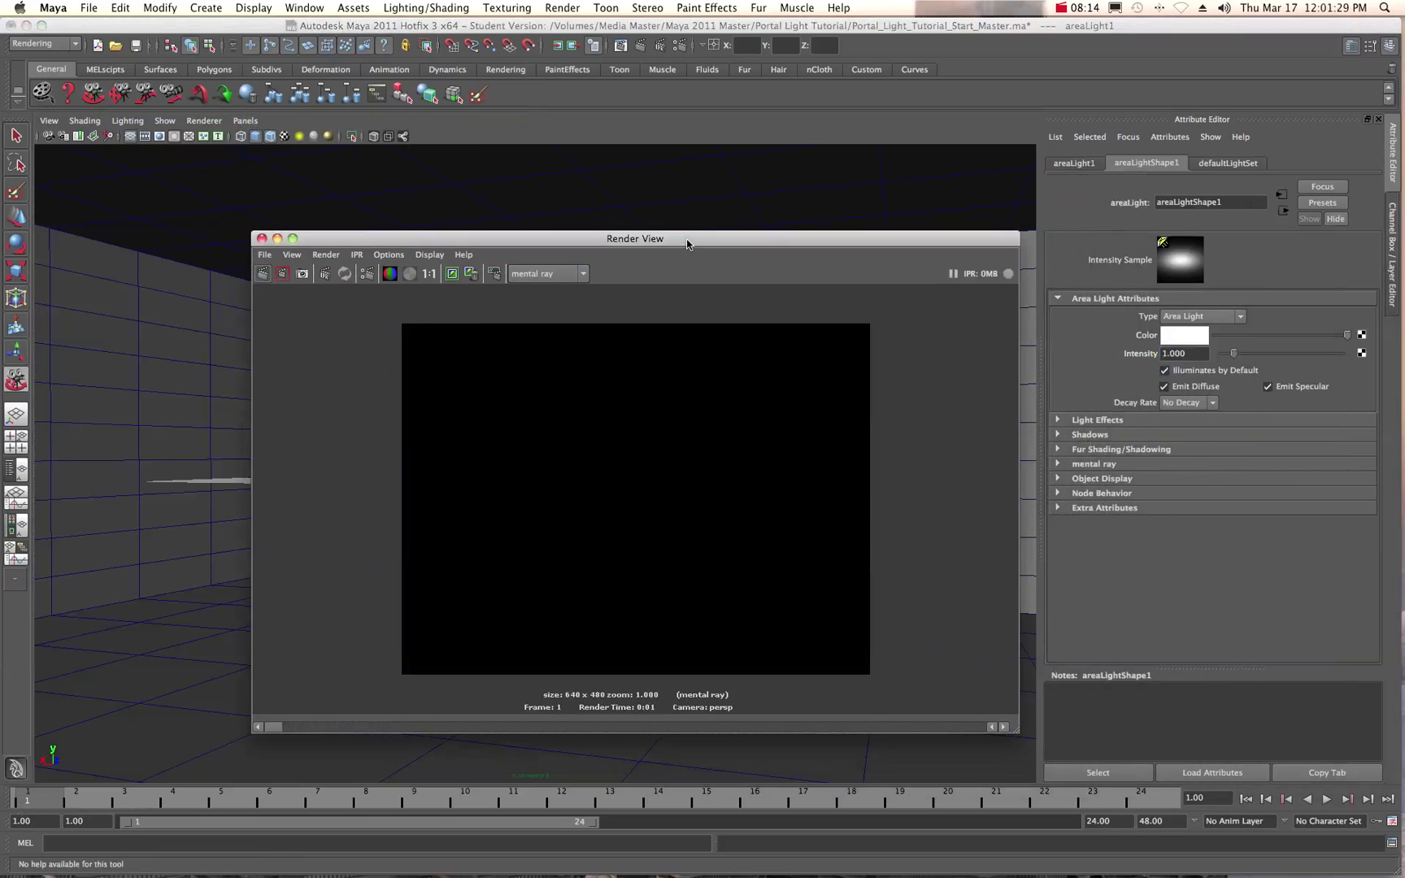
# Render the scene from camera1 instead of the perspective view.
pyautogui.moveTo(688, 240); pyautogui.dragTo(700, 240)
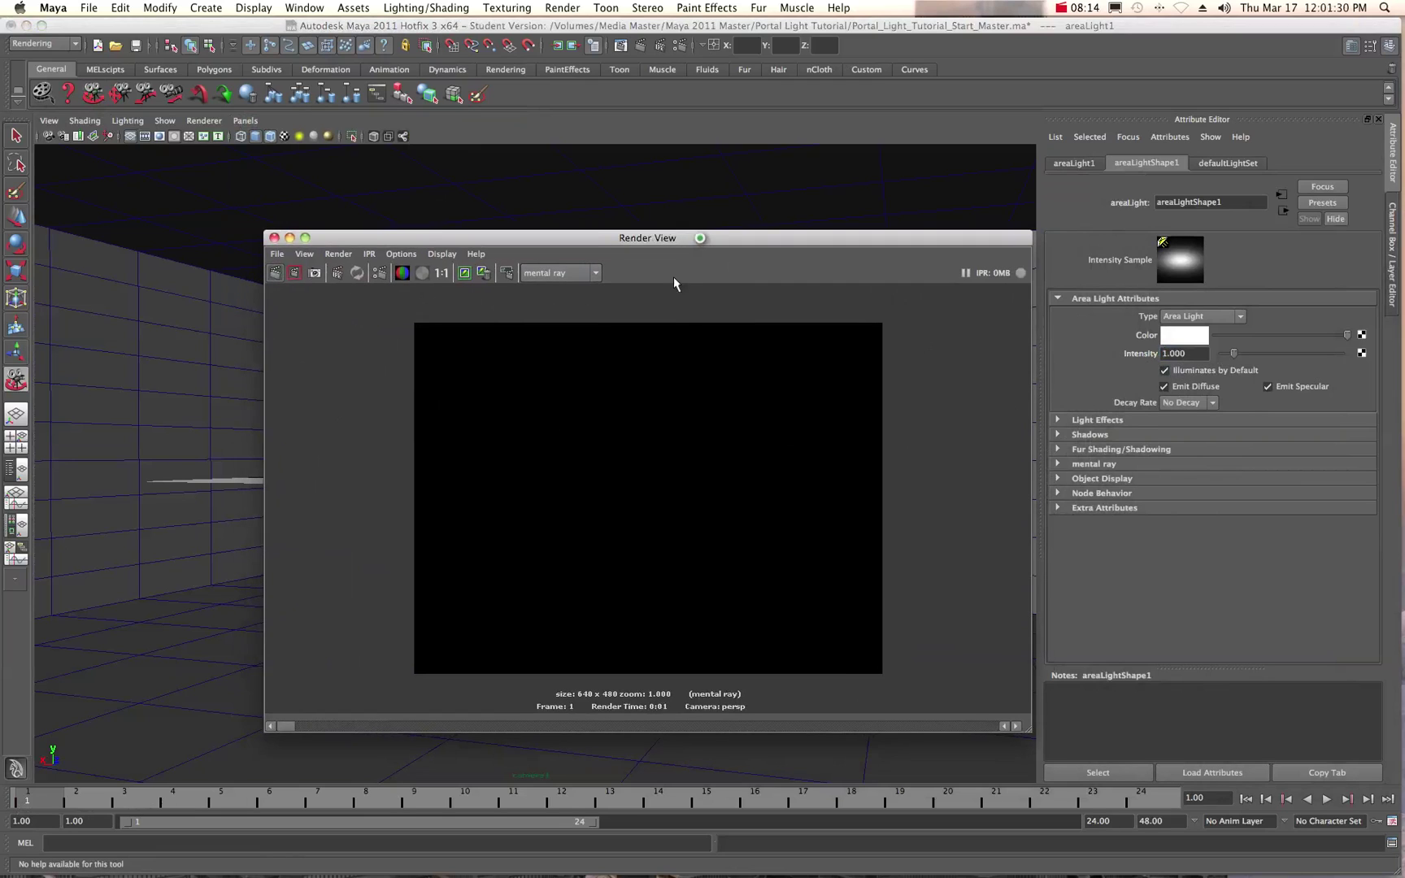
pyautogui.click(337, 256)
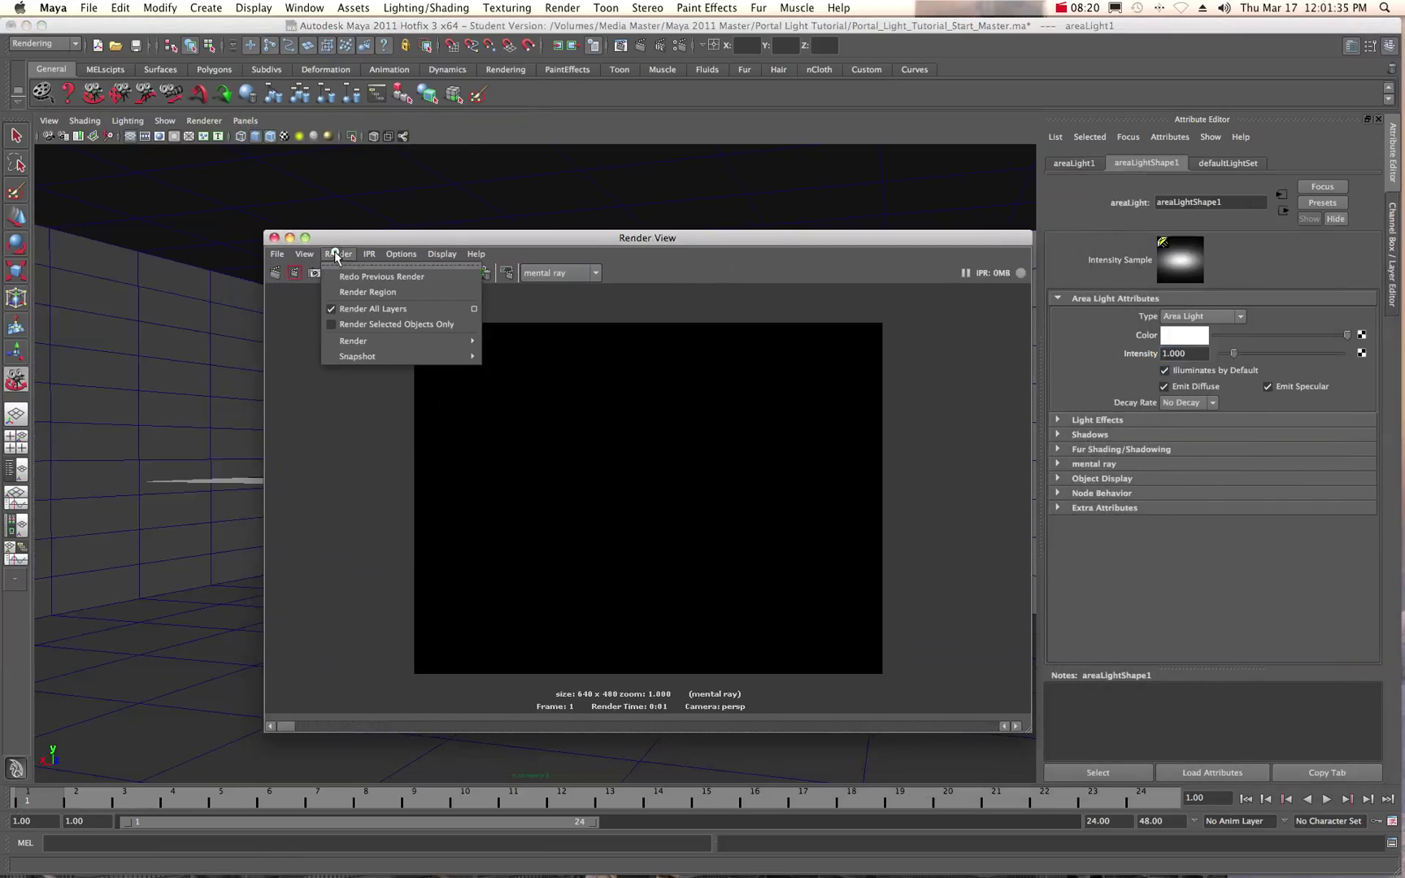
pyautogui.moveTo(354, 342)
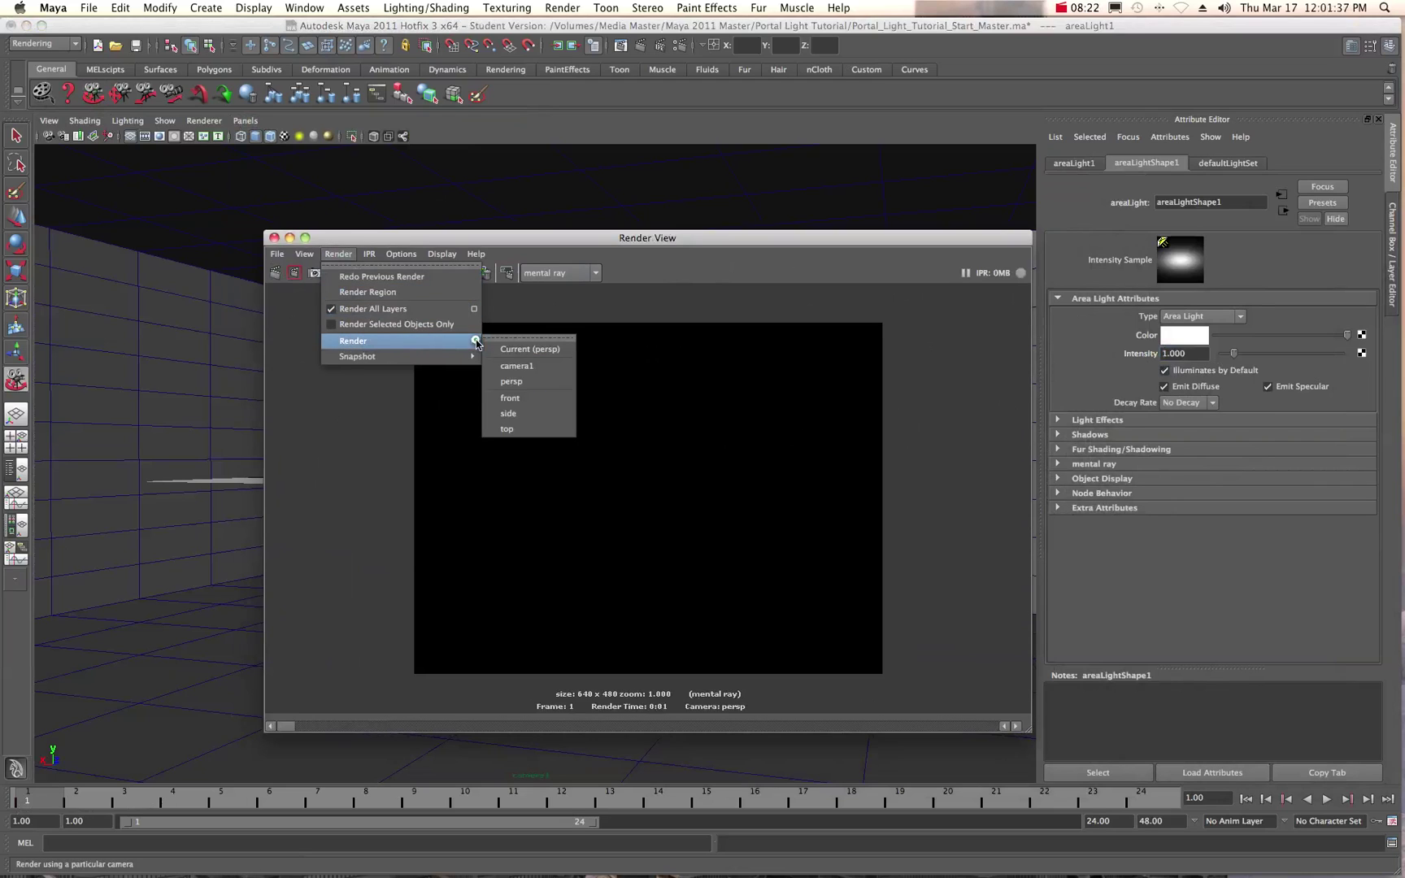
pyautogui.click(511, 372)
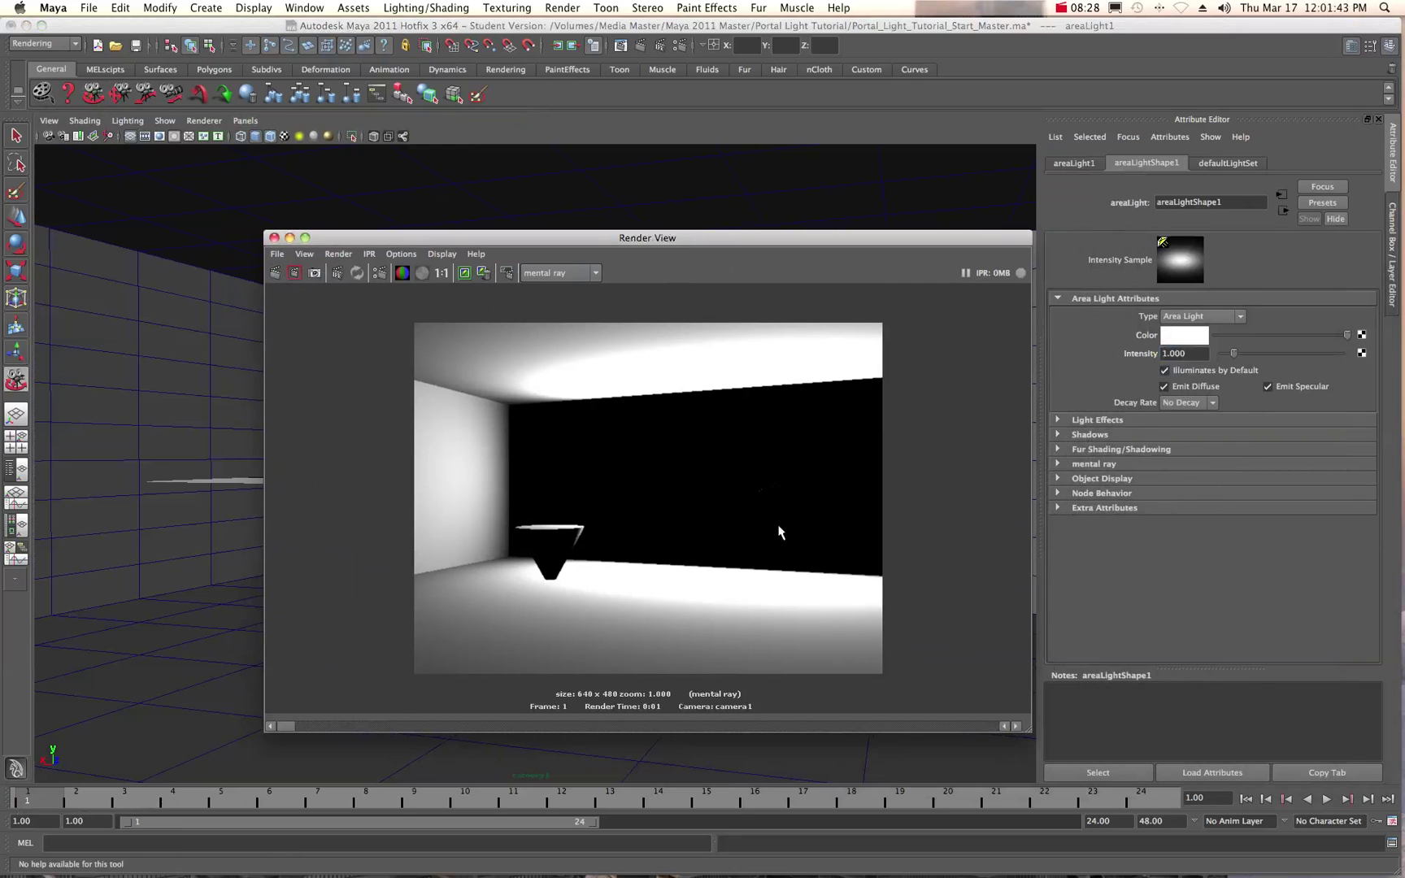
pyautogui.moveTo(725, 237); pyautogui.dragTo(695, 221)
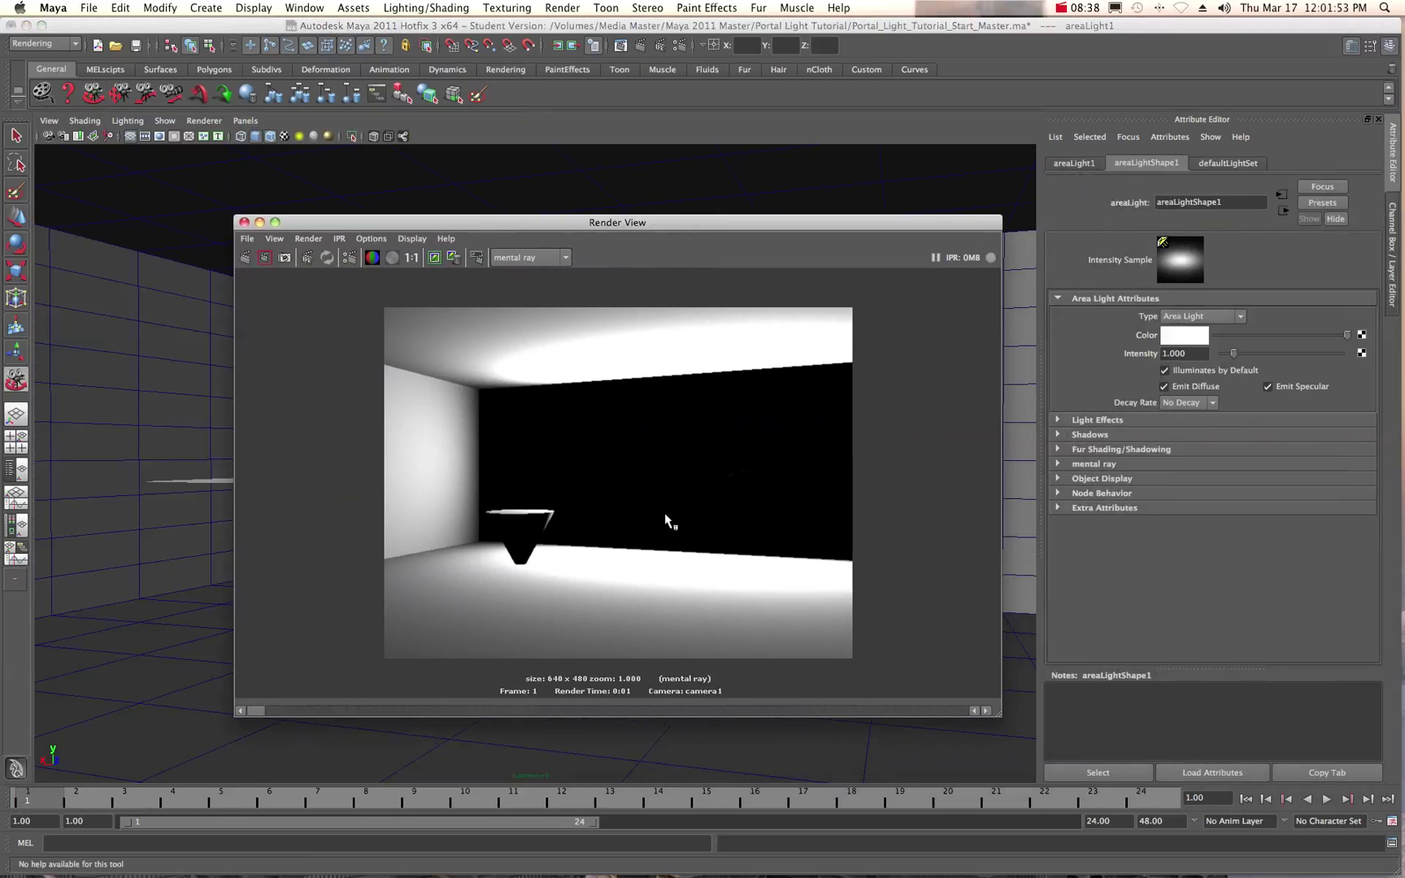
# Lower the area light's intensity to 0 and re-render the camera1 view.
pyautogui.moveTo(1235, 354); pyautogui.dragTo(1222, 355)
pyautogui.click(247, 262)
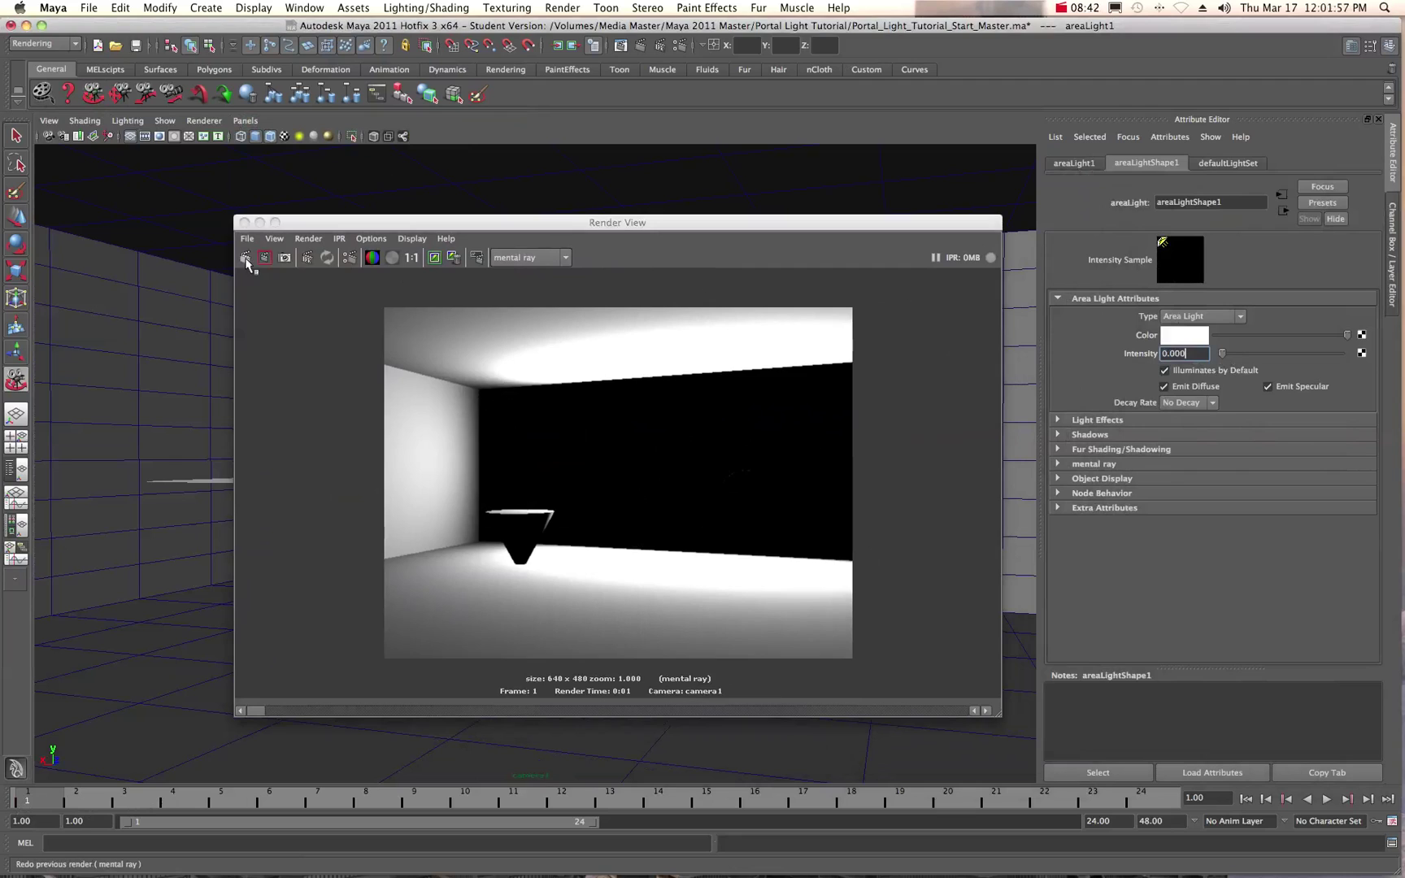
pyautogui.moveTo(698, 225); pyautogui.dragTo(611, 211)
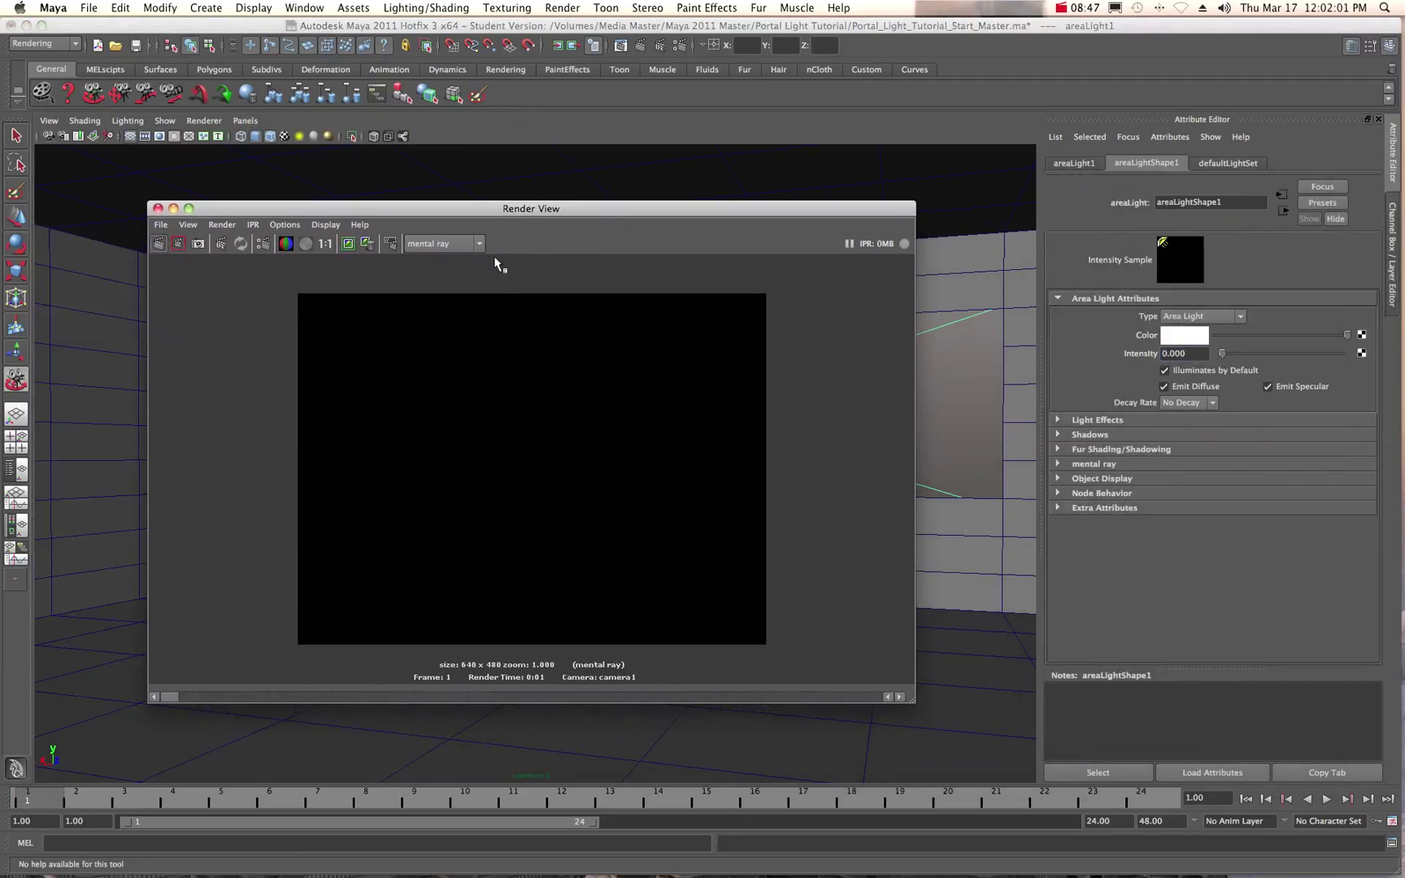
# Create a Physical Sun and Sky in the render settings' indirect lighting, using the mia_exposure_simple exposure shader.
pyautogui.click(263, 243)
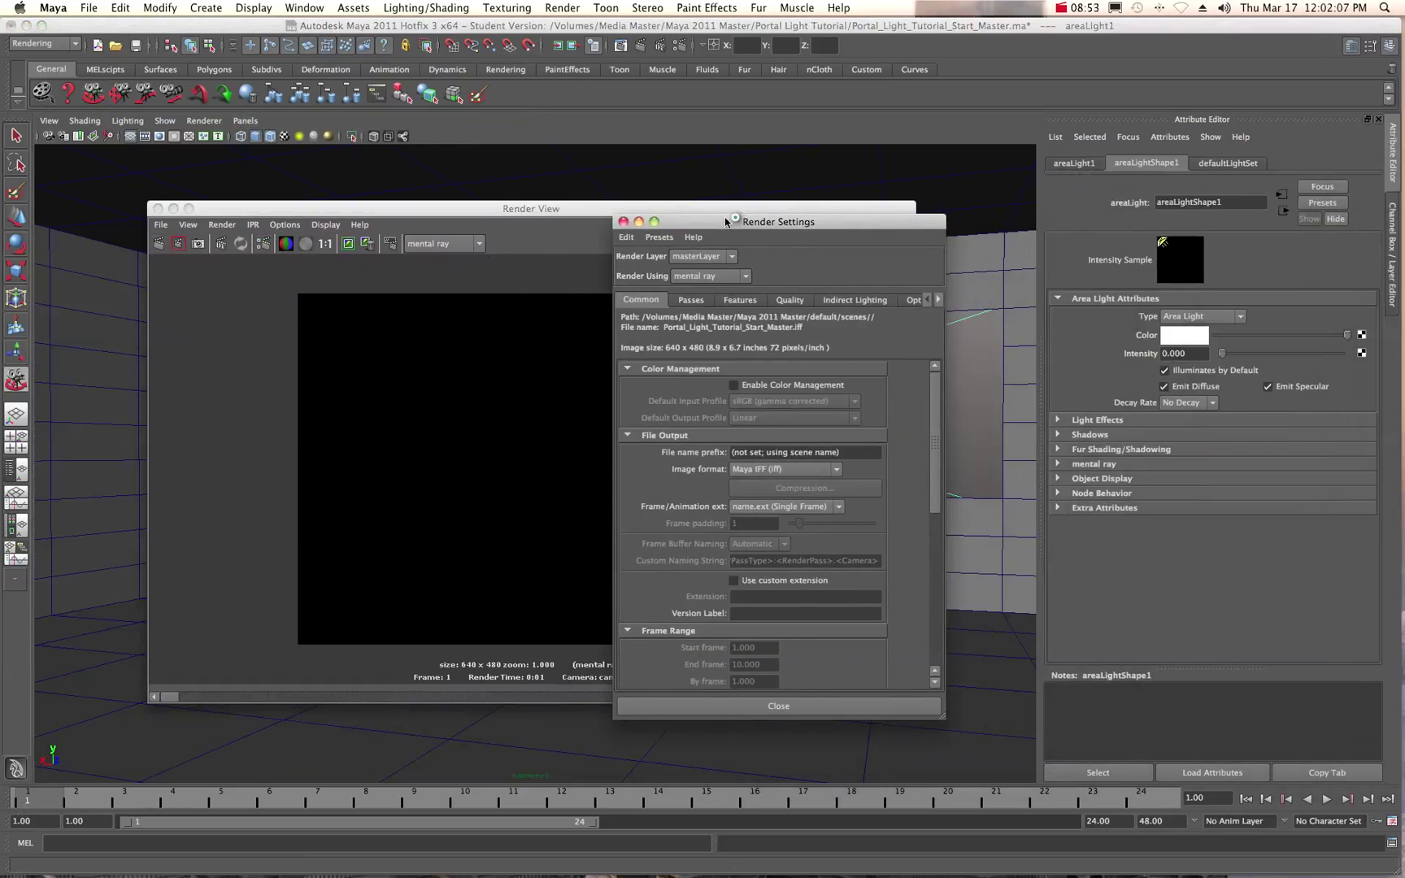
pyautogui.moveTo(728, 224); pyautogui.dragTo(895, 197)
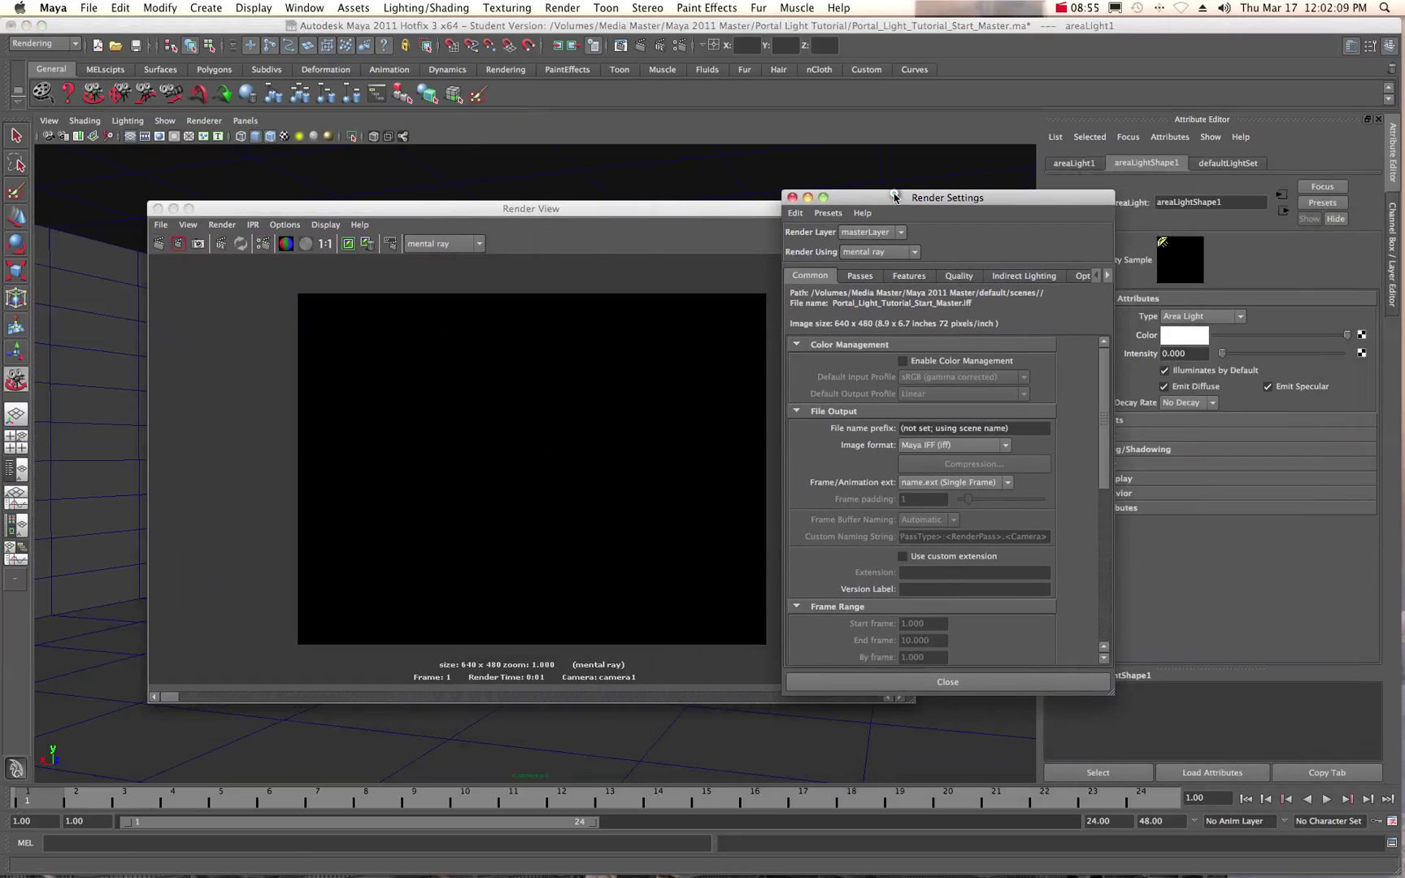
pyautogui.click(1009, 277)
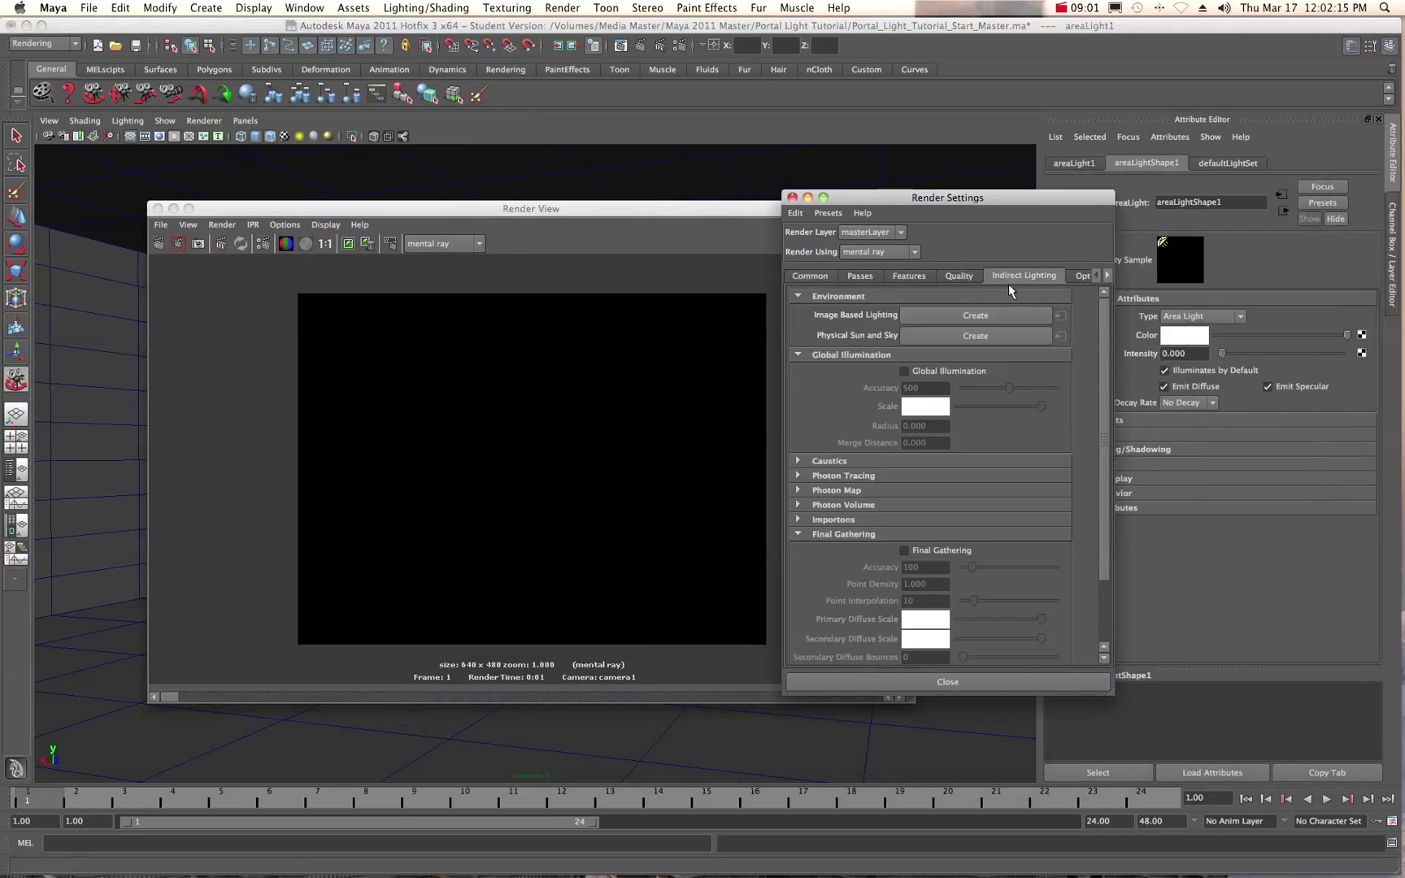
pyautogui.click(969, 336)
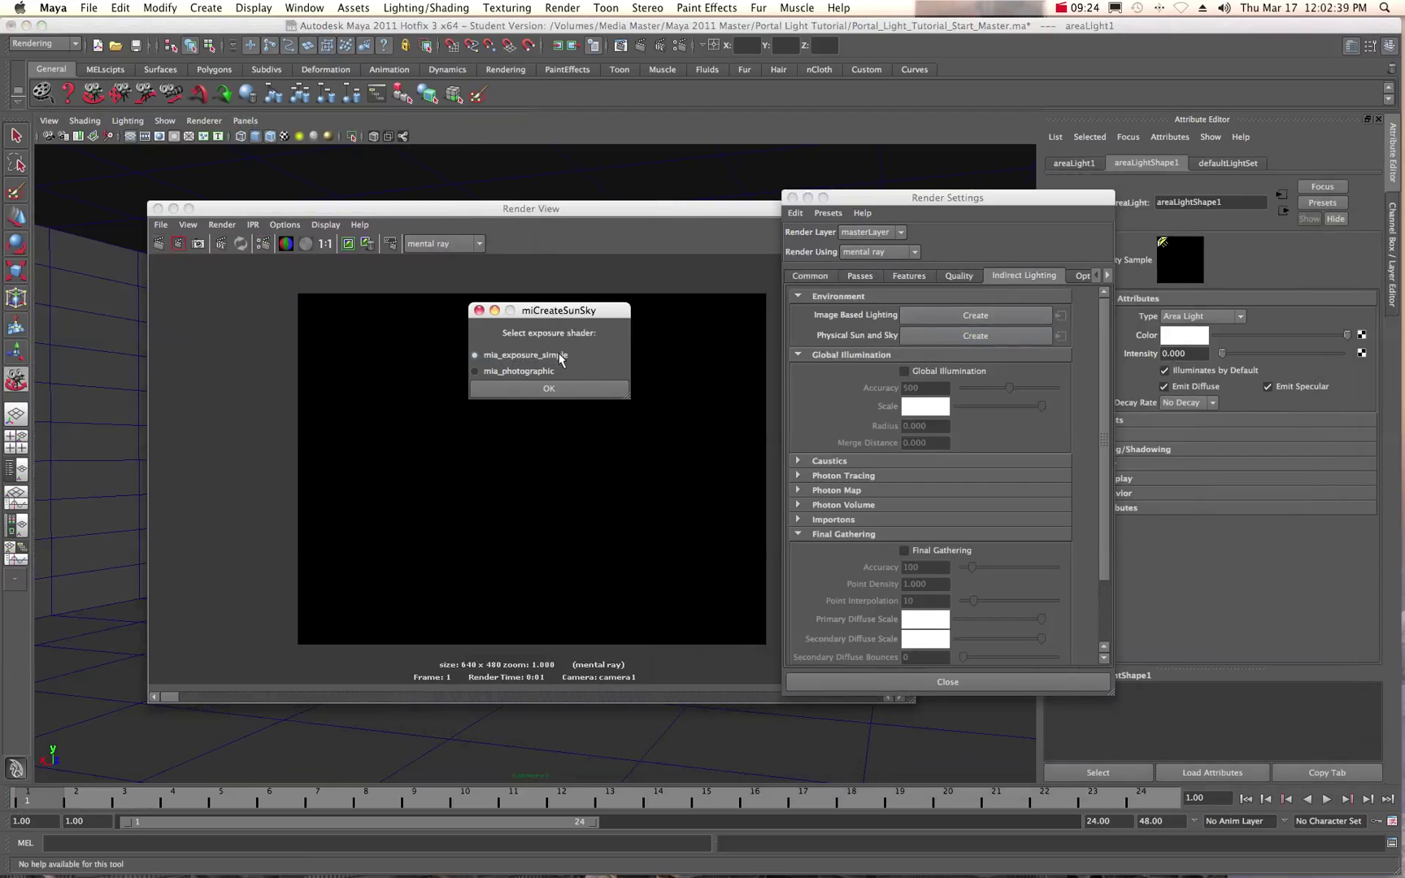
pyautogui.click(552, 391)
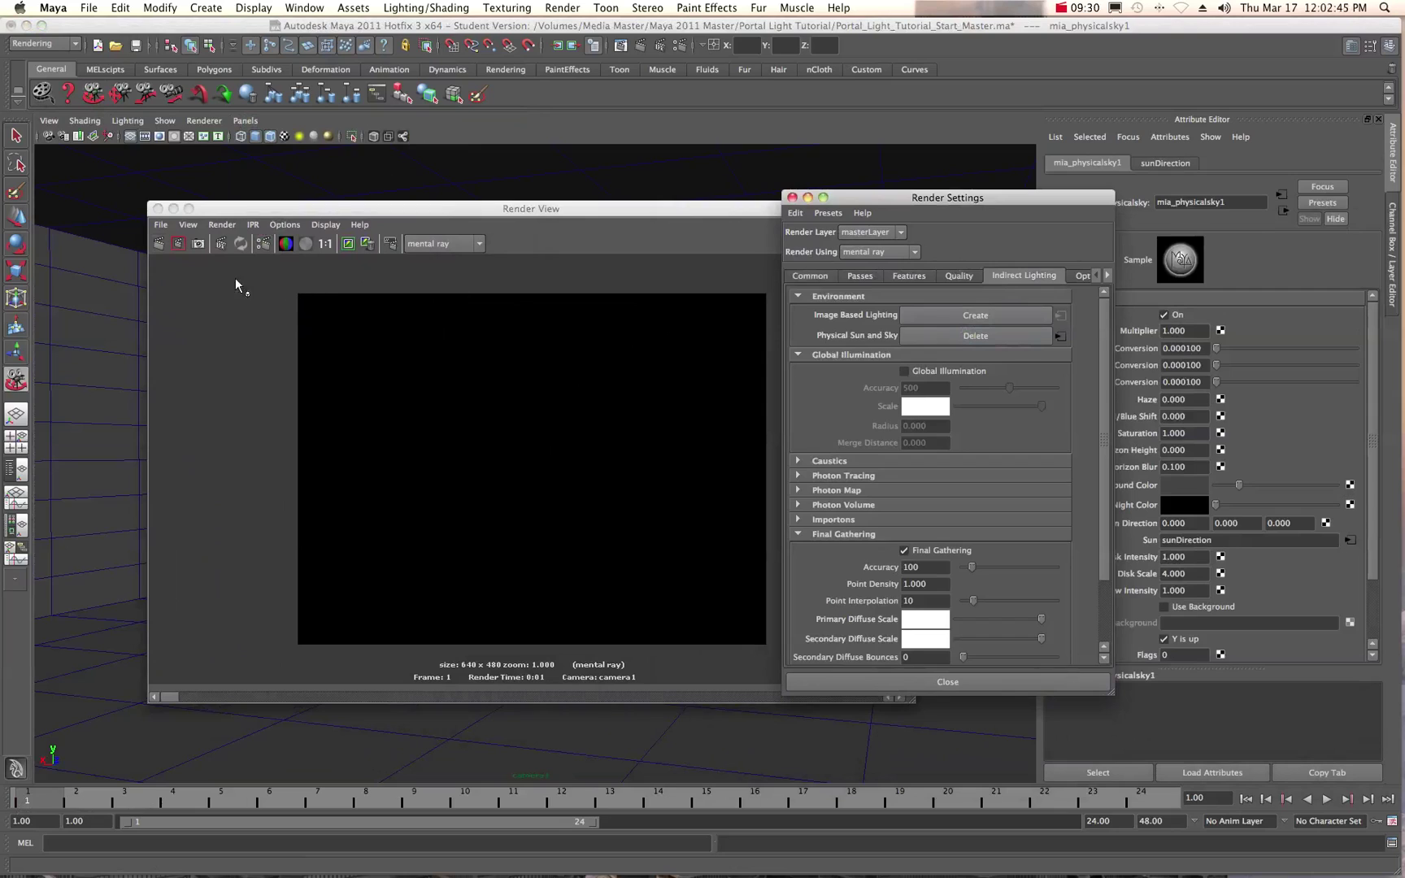
# Render the room lit only by the physical sun and sky, and put the render settings away.
pyautogui.click(158, 243)
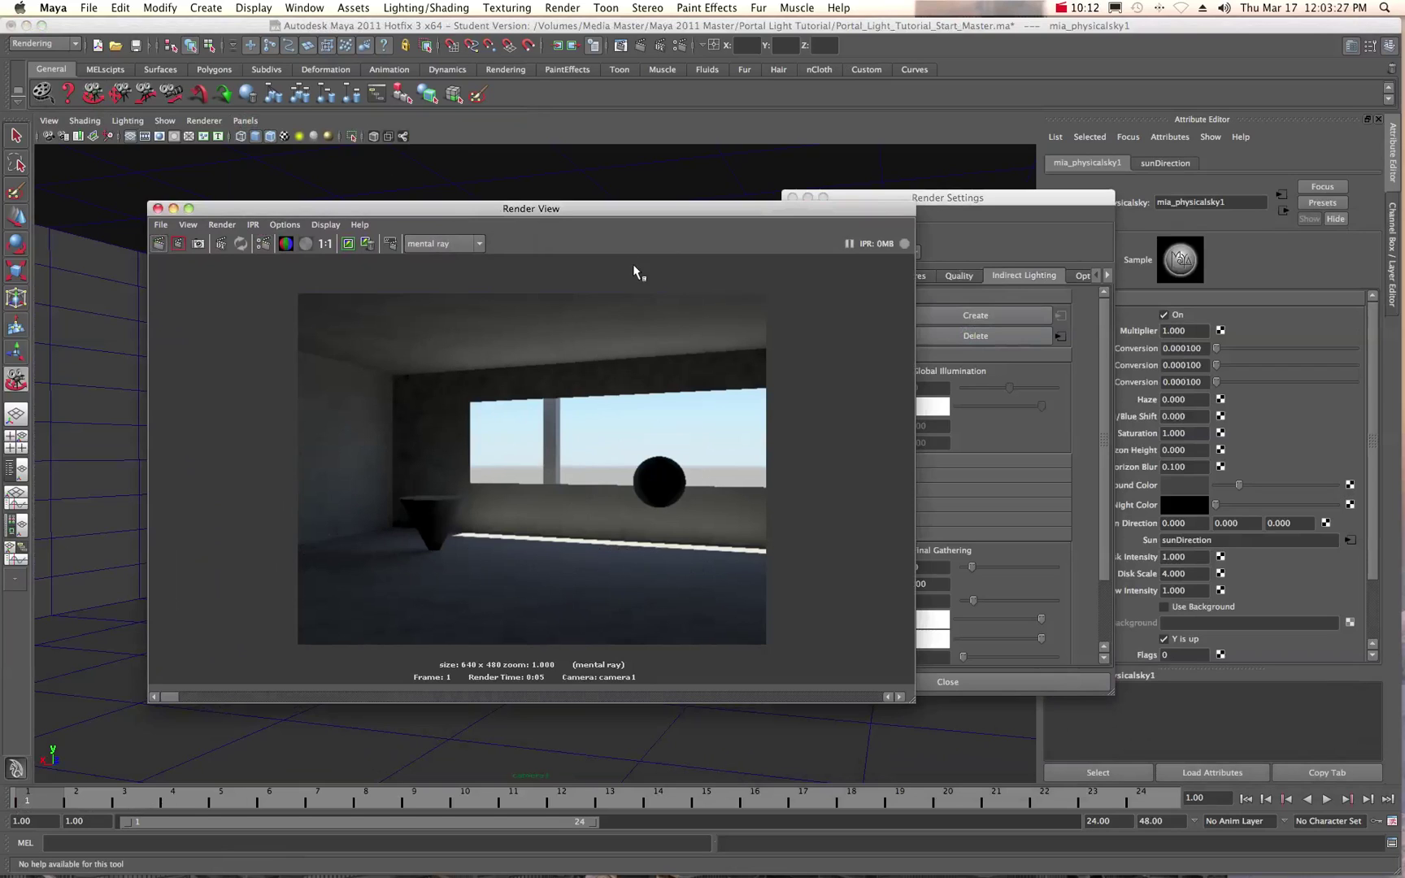
pyautogui.moveTo(487, 210); pyautogui.dragTo(433, 199)
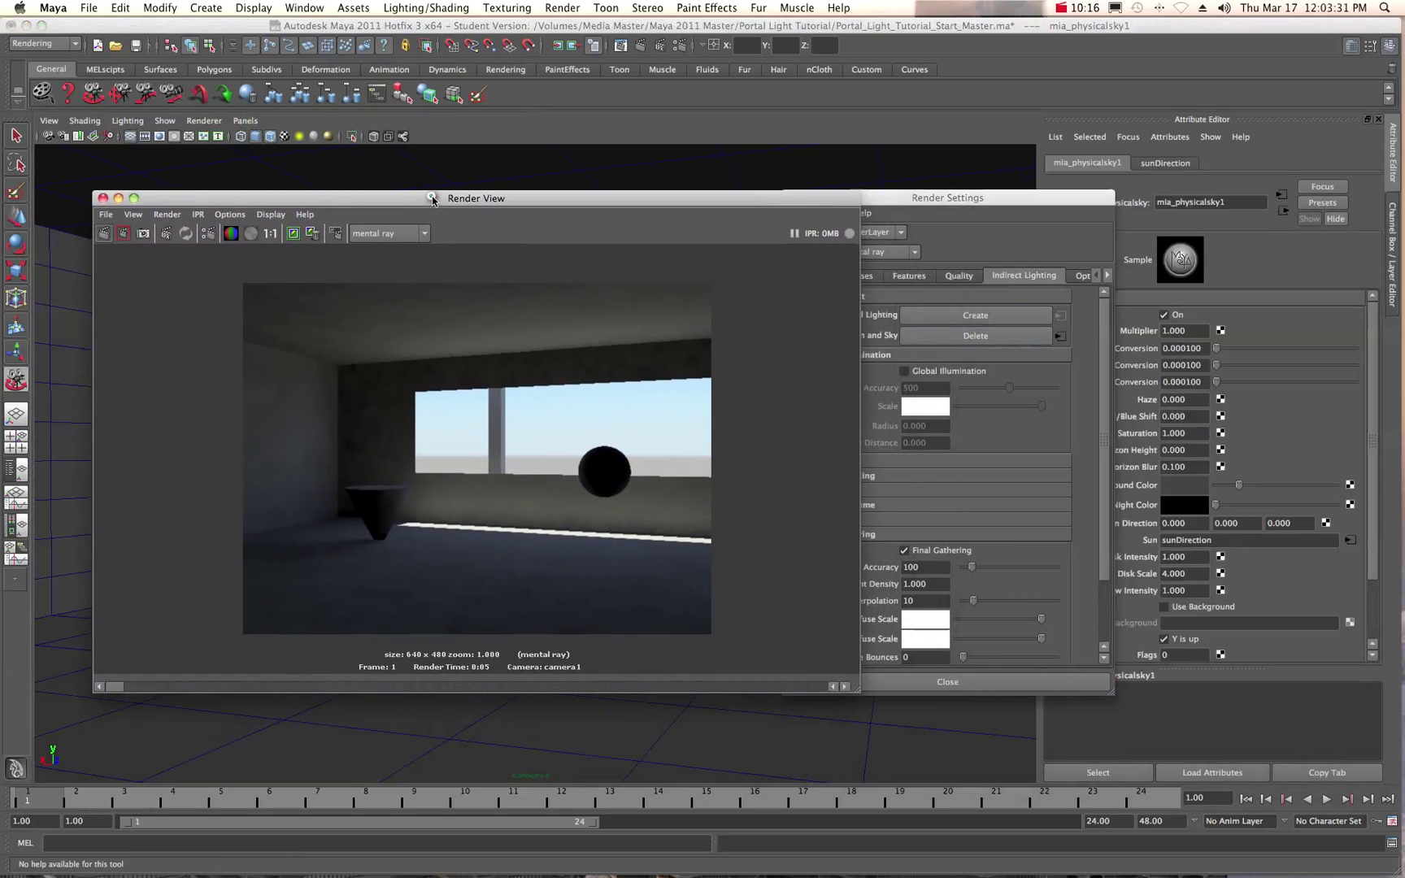
pyautogui.moveTo(905, 198); pyautogui.dragTo(1222, 213)
pyautogui.click(1104, 213)
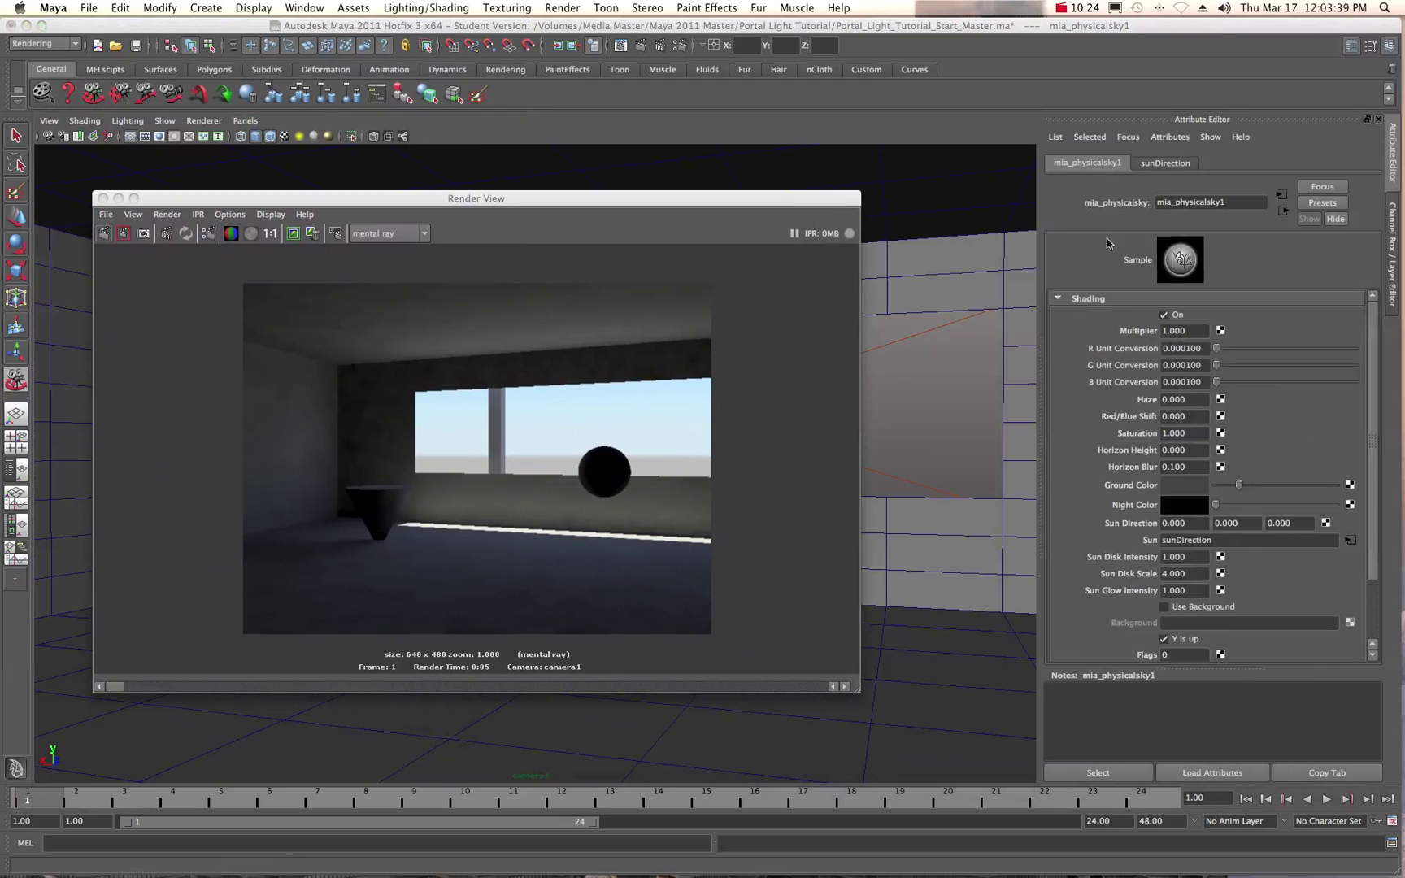
# Set the mia_physicalsky1 multiplier to 1.5 and re-render the room.
pyautogui.doubleClick(1172, 330)
pyautogui.write('1.5')
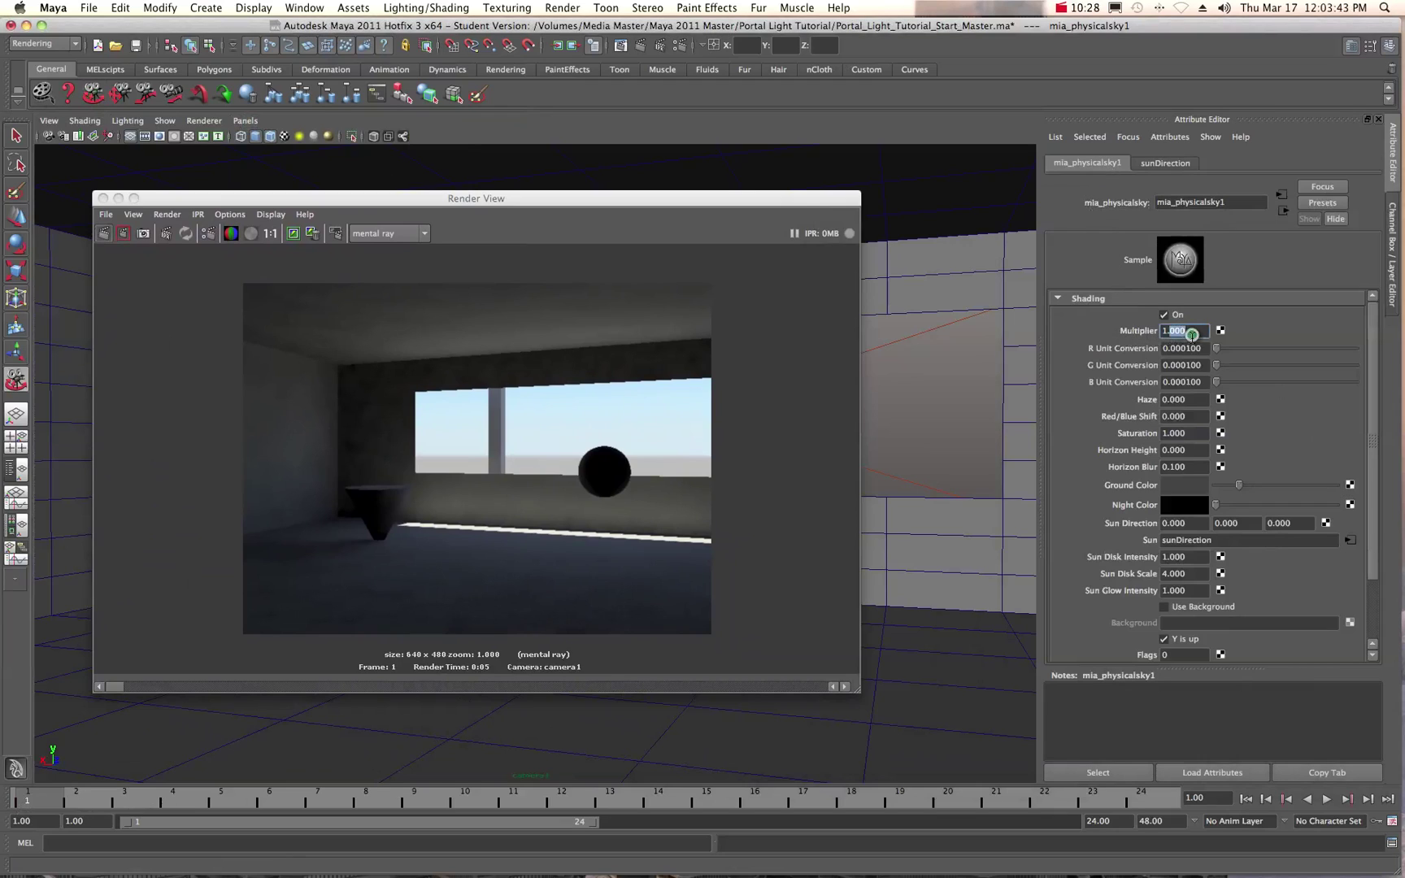
pyautogui.click(104, 233)
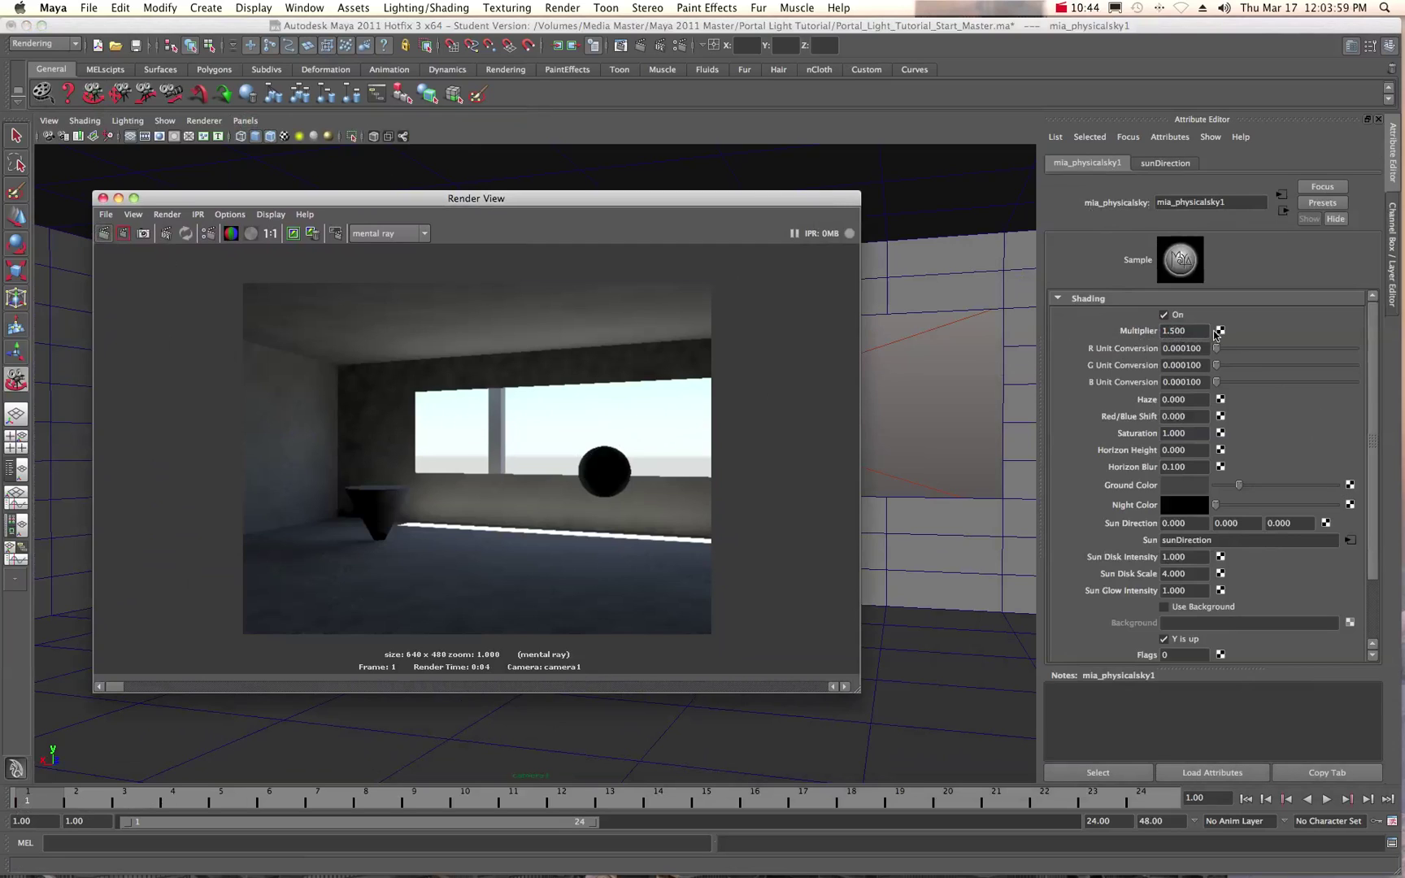
# Return the physical sky's multiplier to 1 and render the room again.
pyautogui.moveTo(1207, 331); pyautogui.dragTo(1150, 333)
pyautogui.write('1')
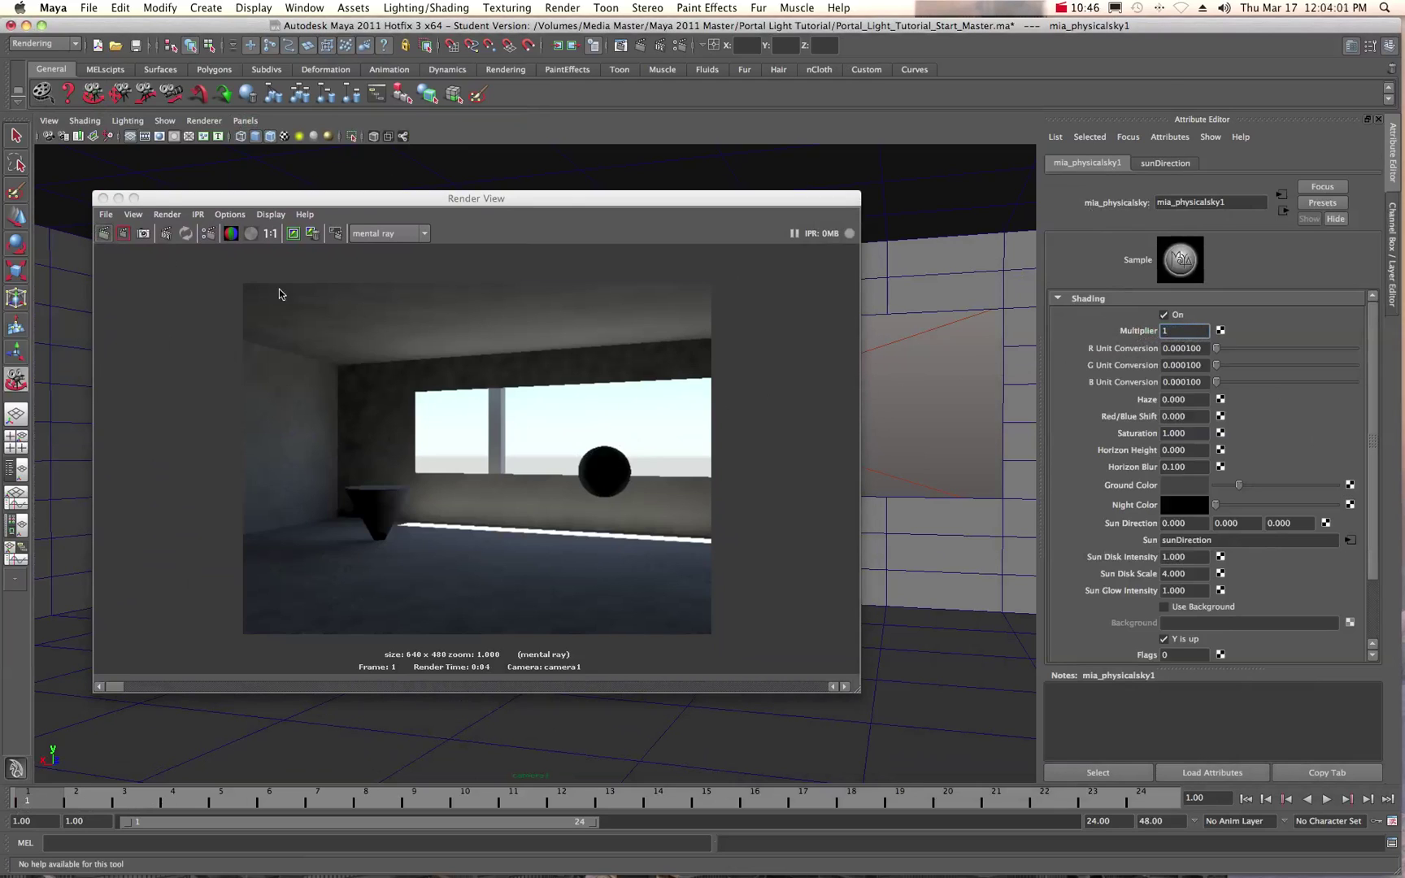
pyautogui.click(104, 235)
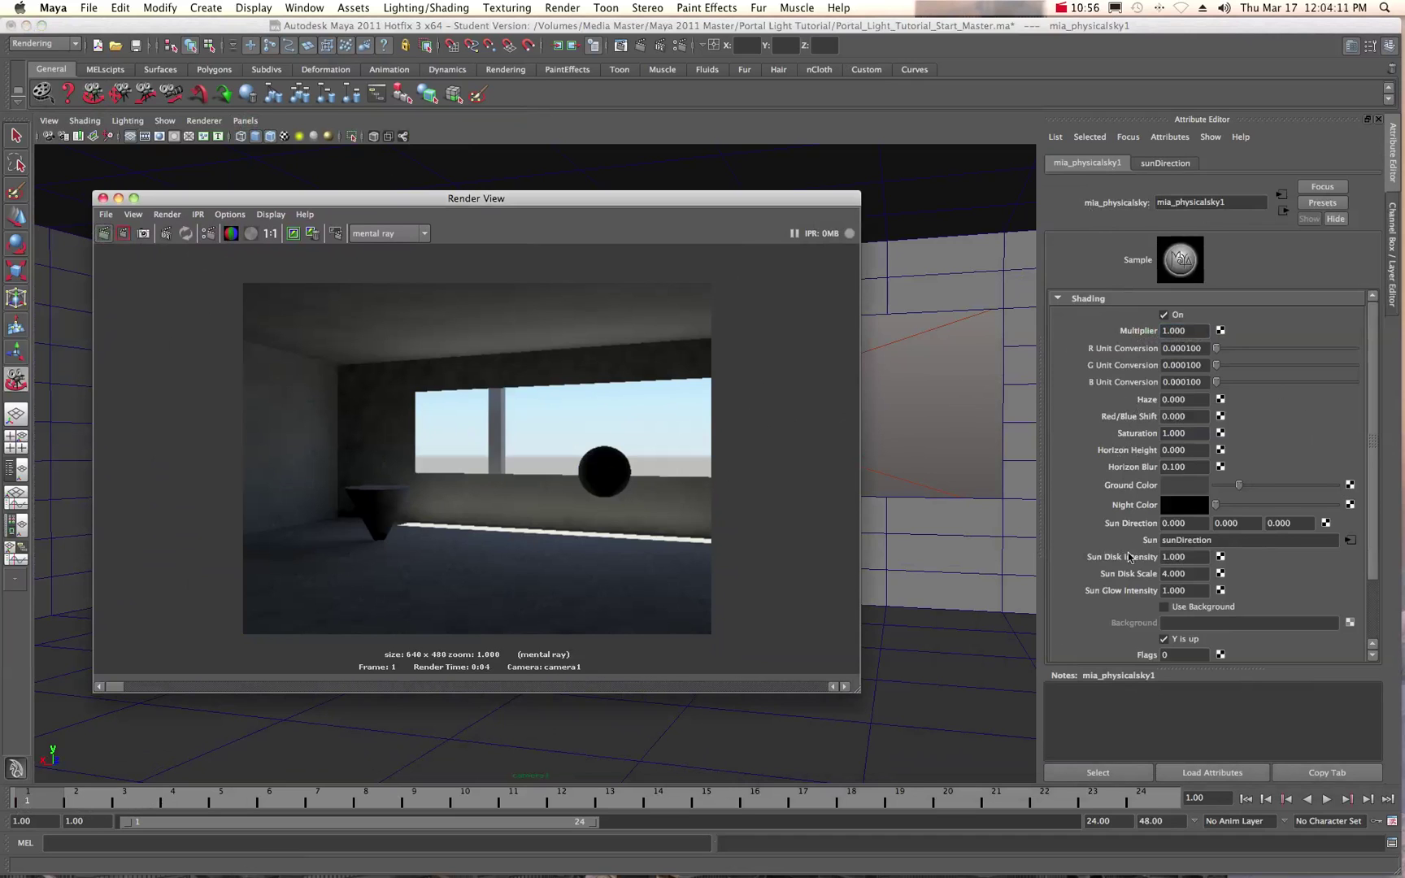
# Bring up the Hypershade and spread out the sunShape, physical sun, physical sky and exposure nodes in the work area.
pyautogui.moveTo(1404, 65); pyautogui.dragTo(493, 182)
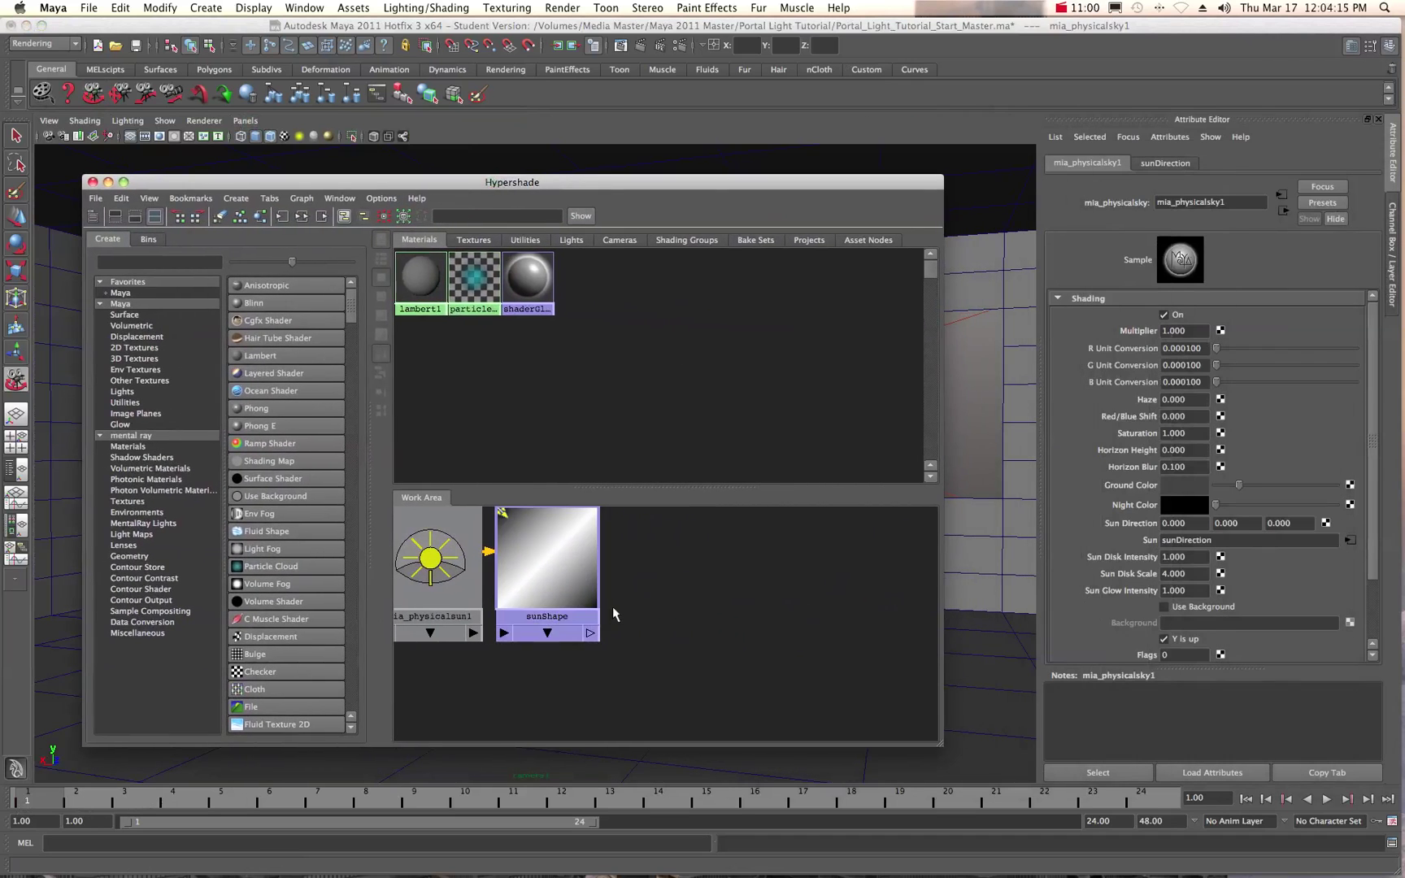
pyautogui.scroll(-6, 614, 614)
pyautogui.moveTo(610, 594); pyautogui.dragTo(776, 593)
pyautogui.moveTo(542, 590); pyautogui.dragTo(683, 590)
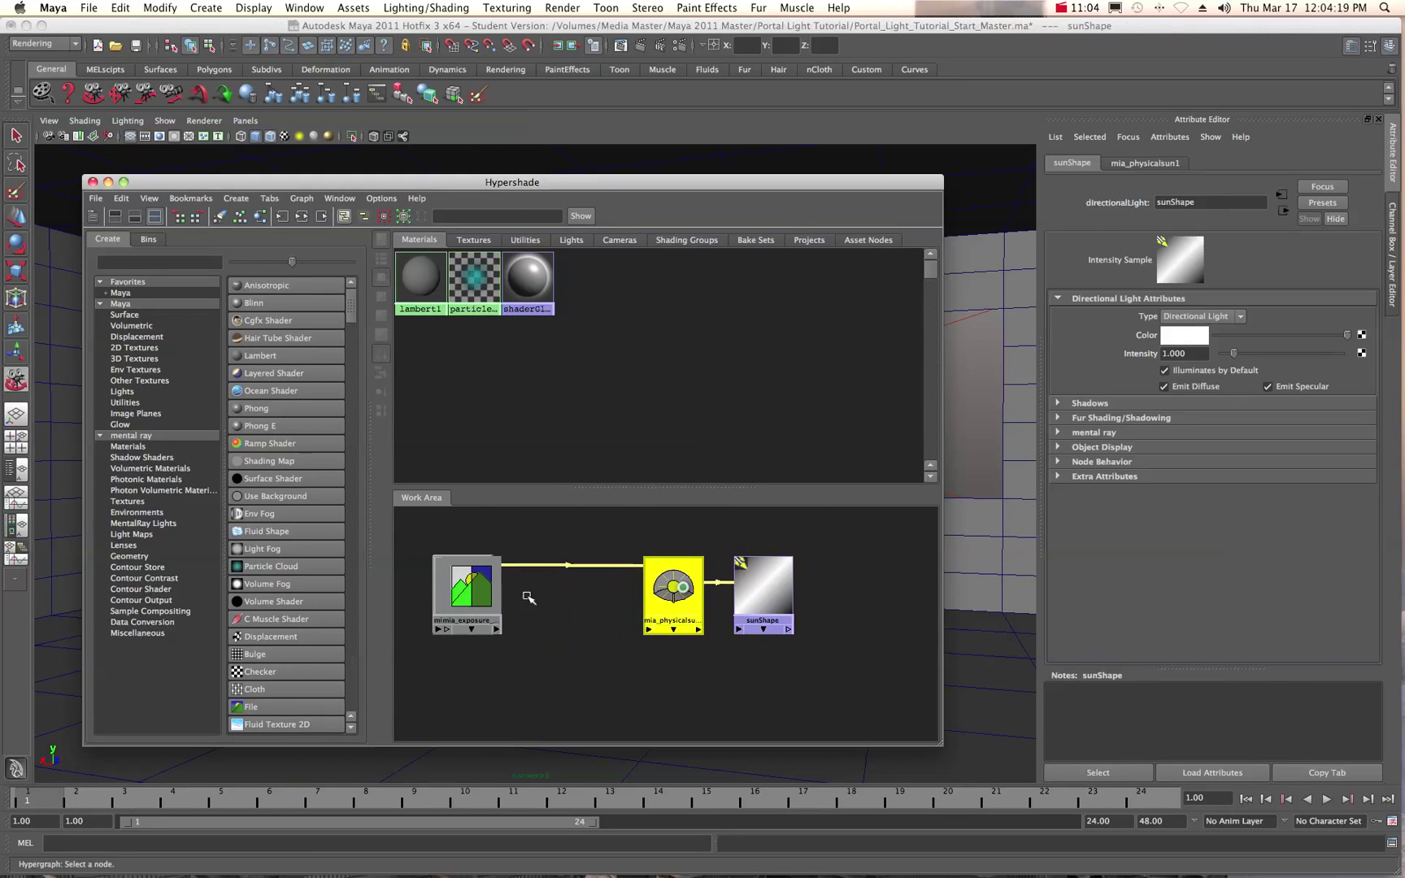
pyautogui.moveTo(459, 594); pyautogui.dragTo(551, 621)
# Examine the attributes of the mia_physicalsun1 and mia_exposure_simple1 nodes, and move the Hypershade out of the way.
pyautogui.click(675, 602)
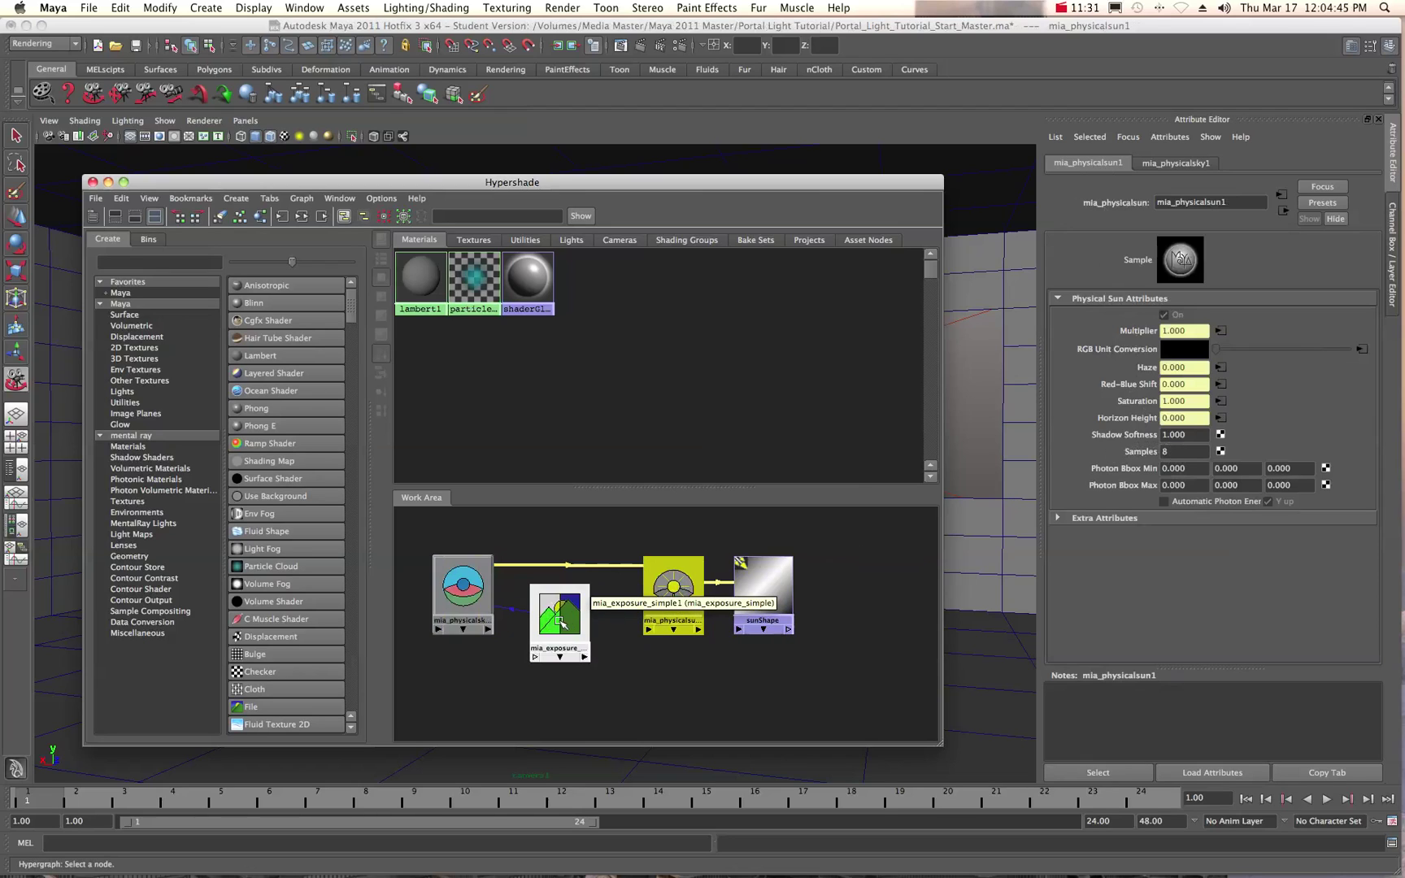
pyautogui.click(560, 620)
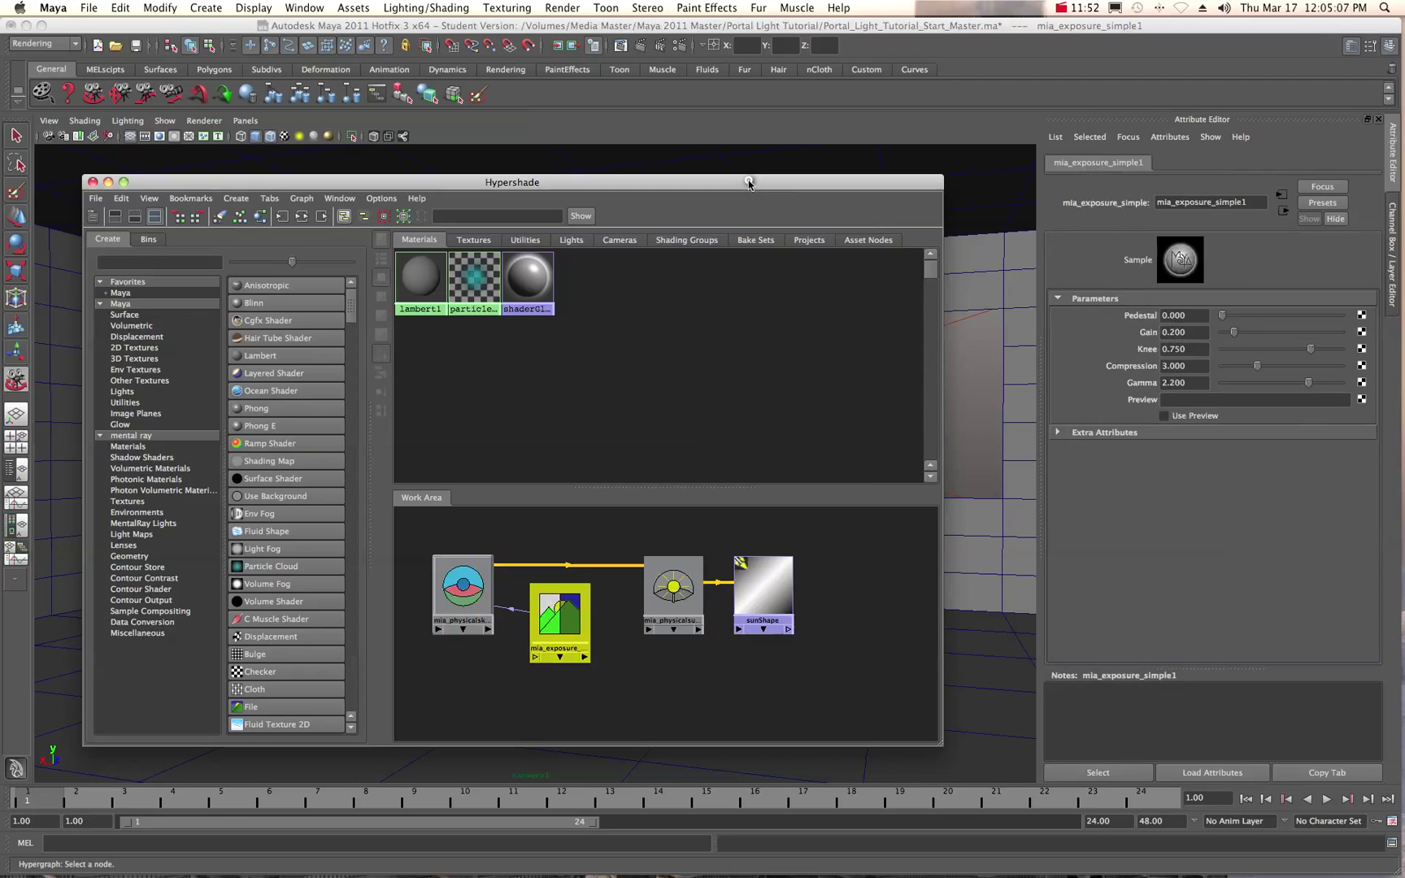
pyautogui.moveTo(749, 182); pyautogui.dragTo(749, 183)
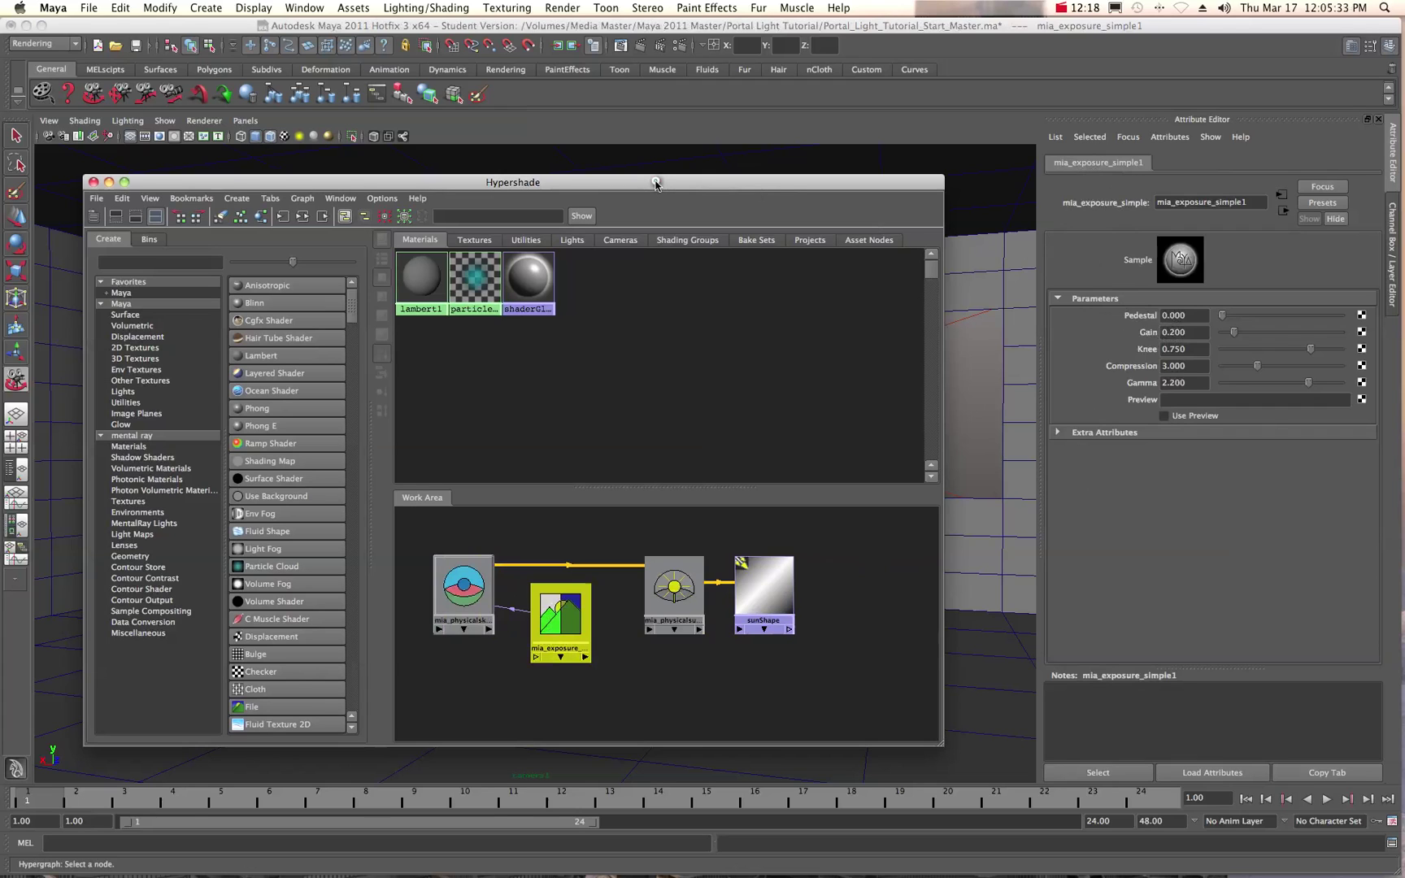
pyautogui.moveTo(655, 183); pyautogui.dragTo(1246, 240)
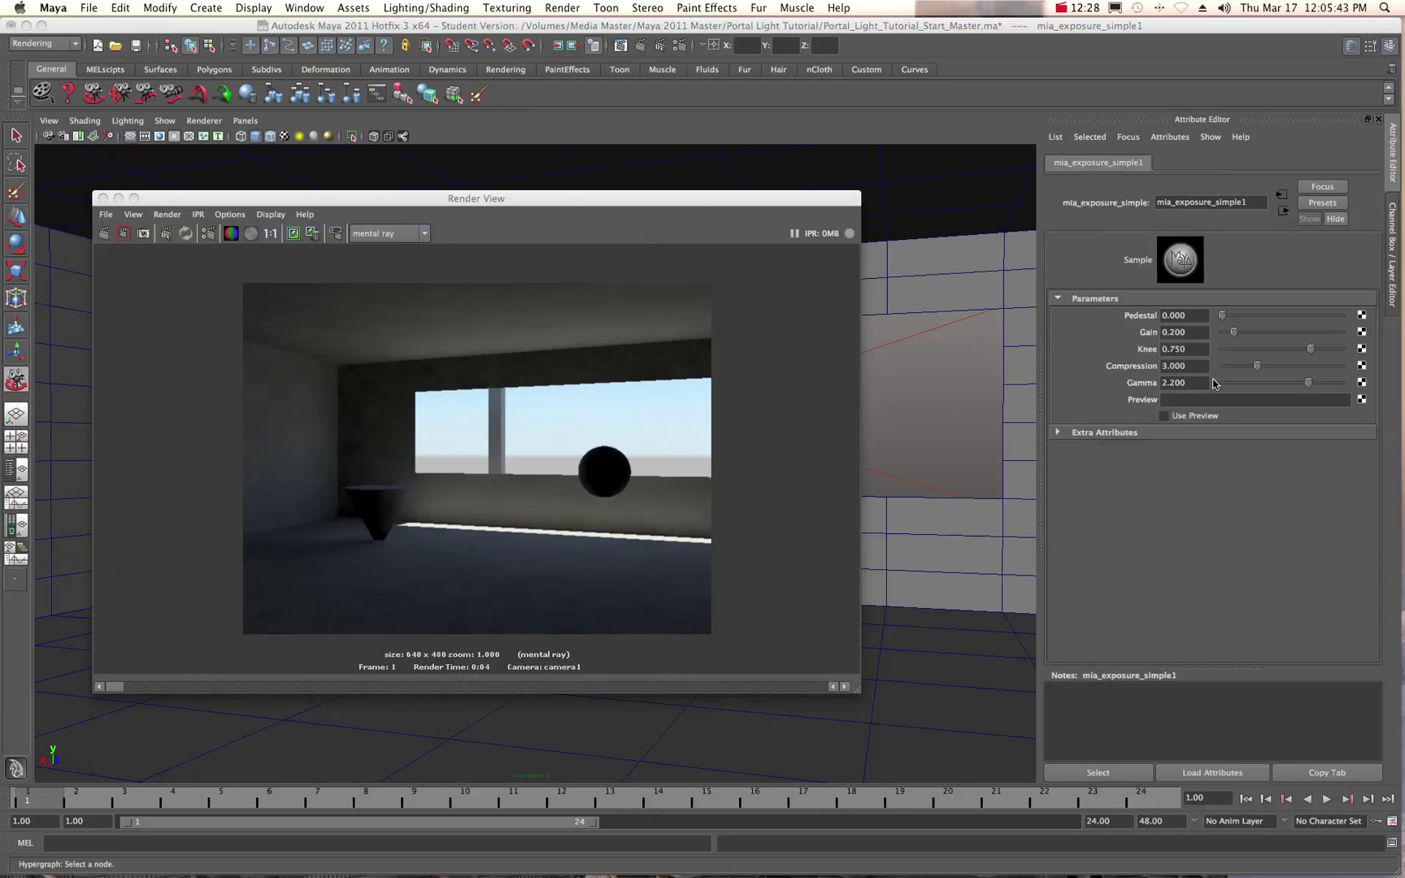
# Select areaLight1 in the Outliner, set its intensity to 1 and re-render the room with the sun and sky.
pyautogui.moveTo(1285, 187); pyautogui.dragTo(721, 202)
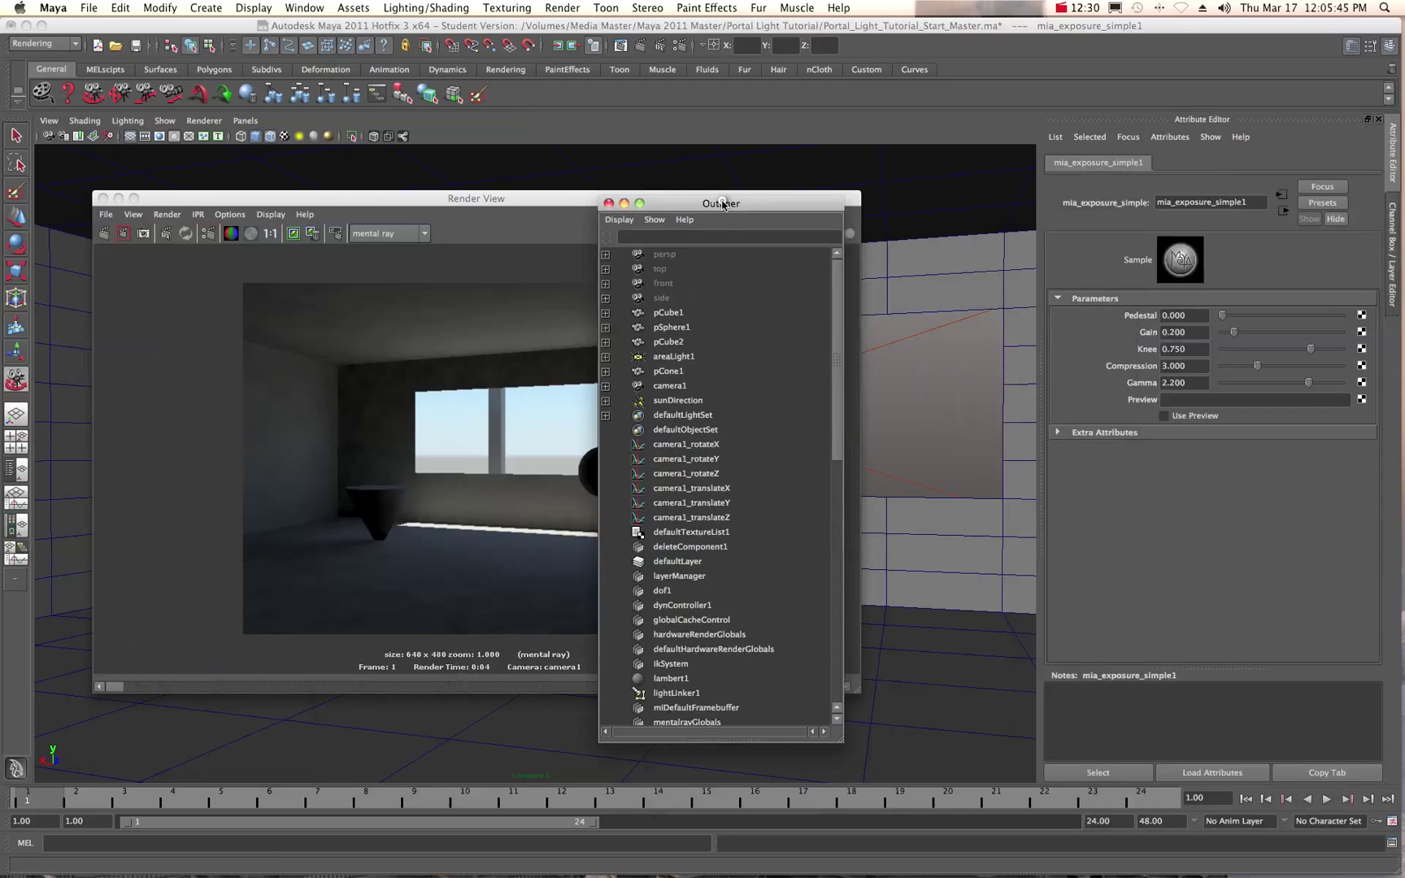
pyautogui.click(654, 357)
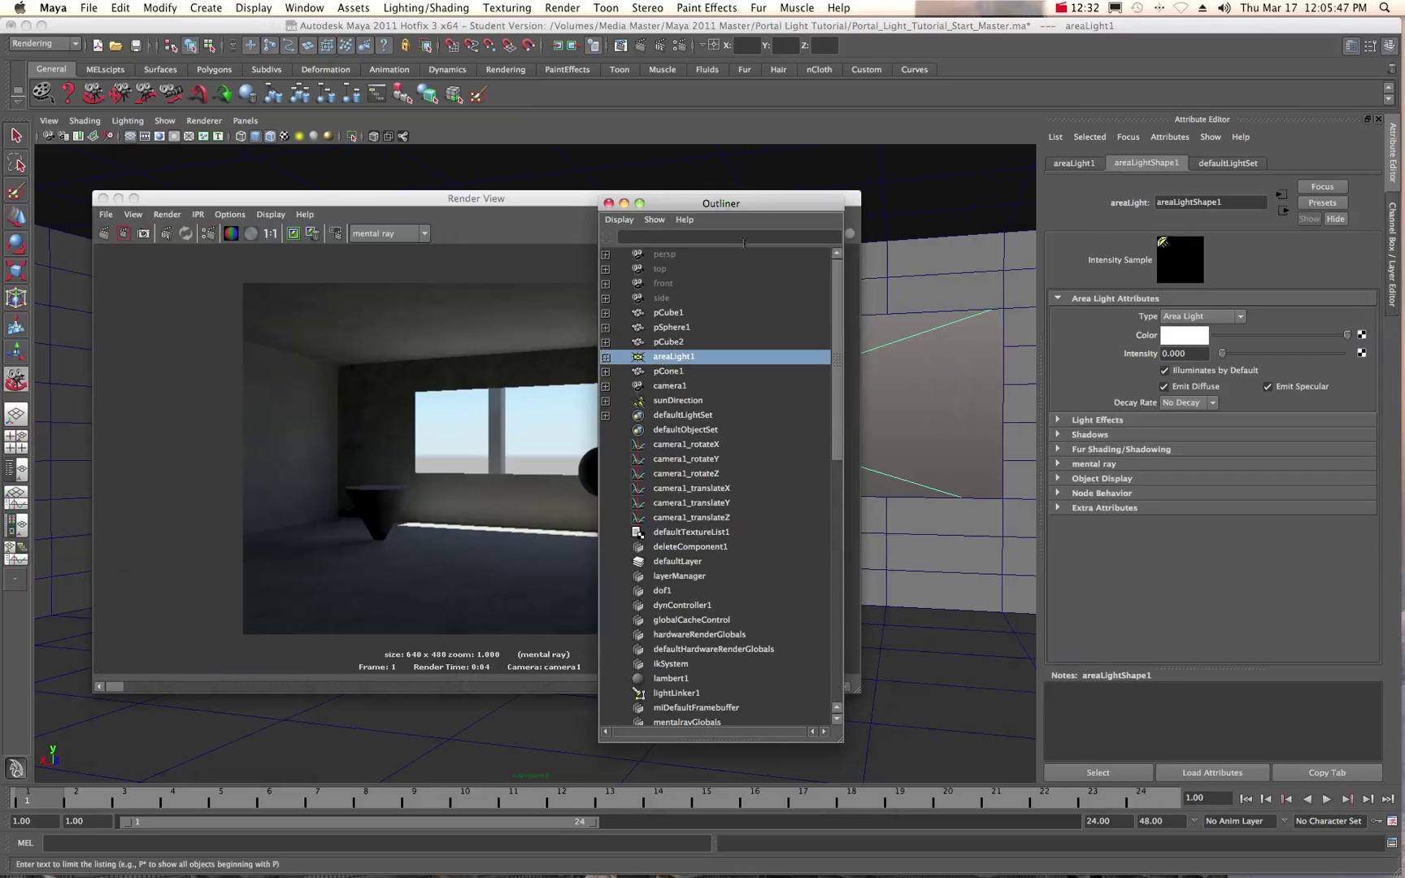
pyautogui.click(1075, 164)
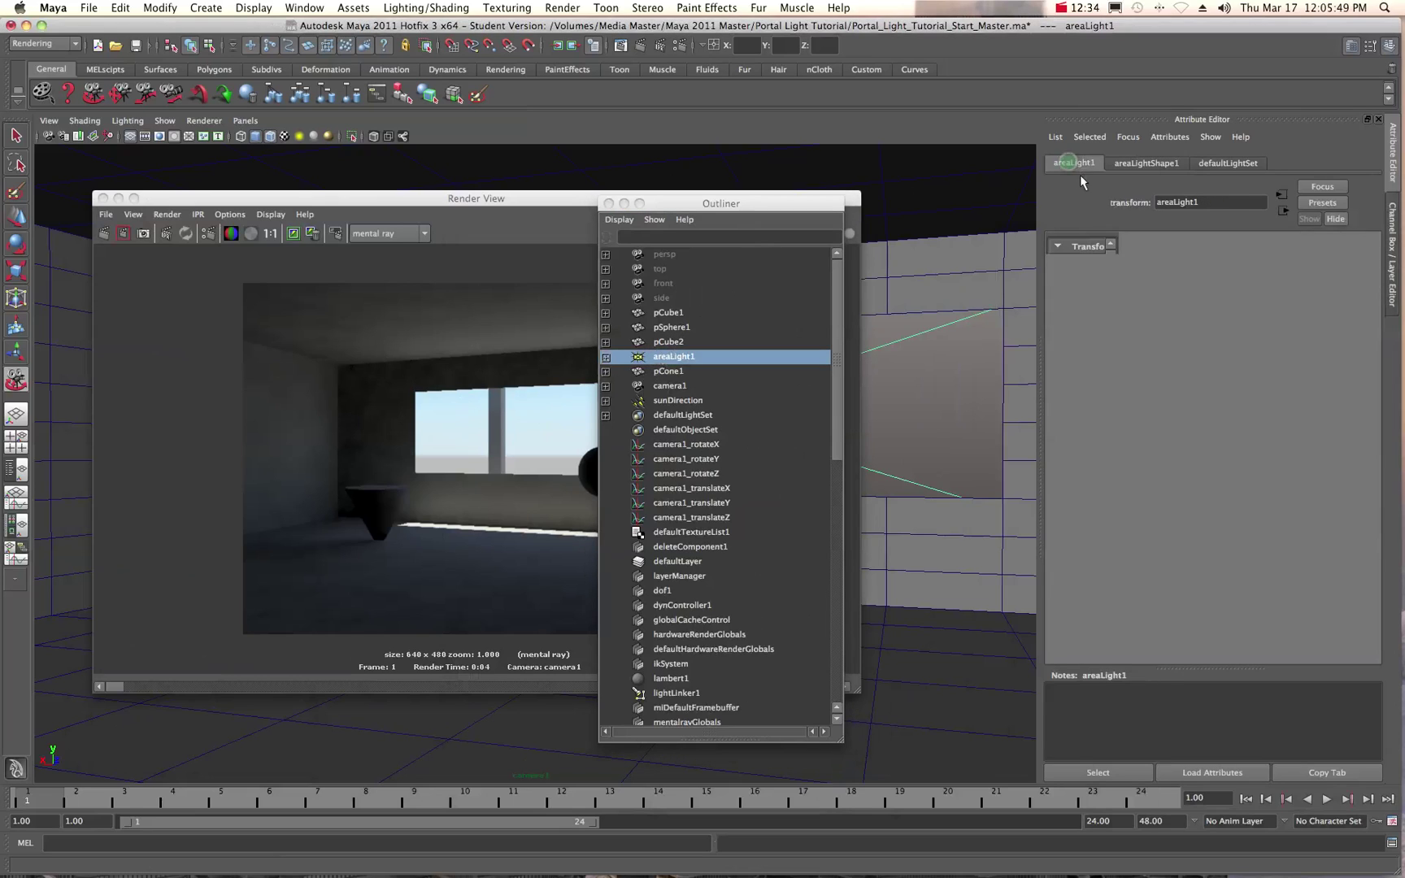
pyautogui.click(1148, 163)
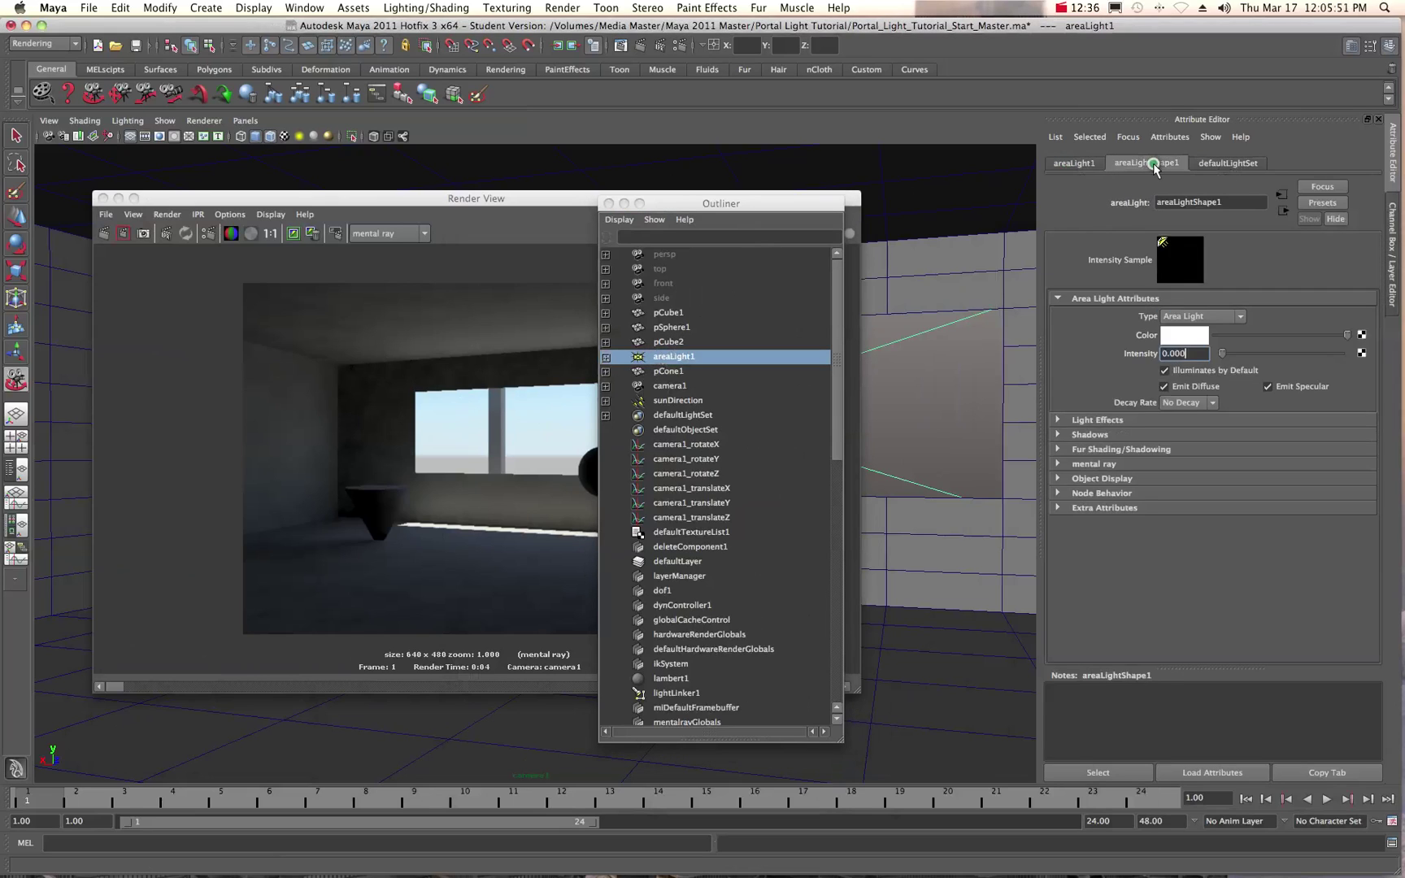
pyautogui.moveTo(778, 205); pyautogui.dragTo(1404, 203)
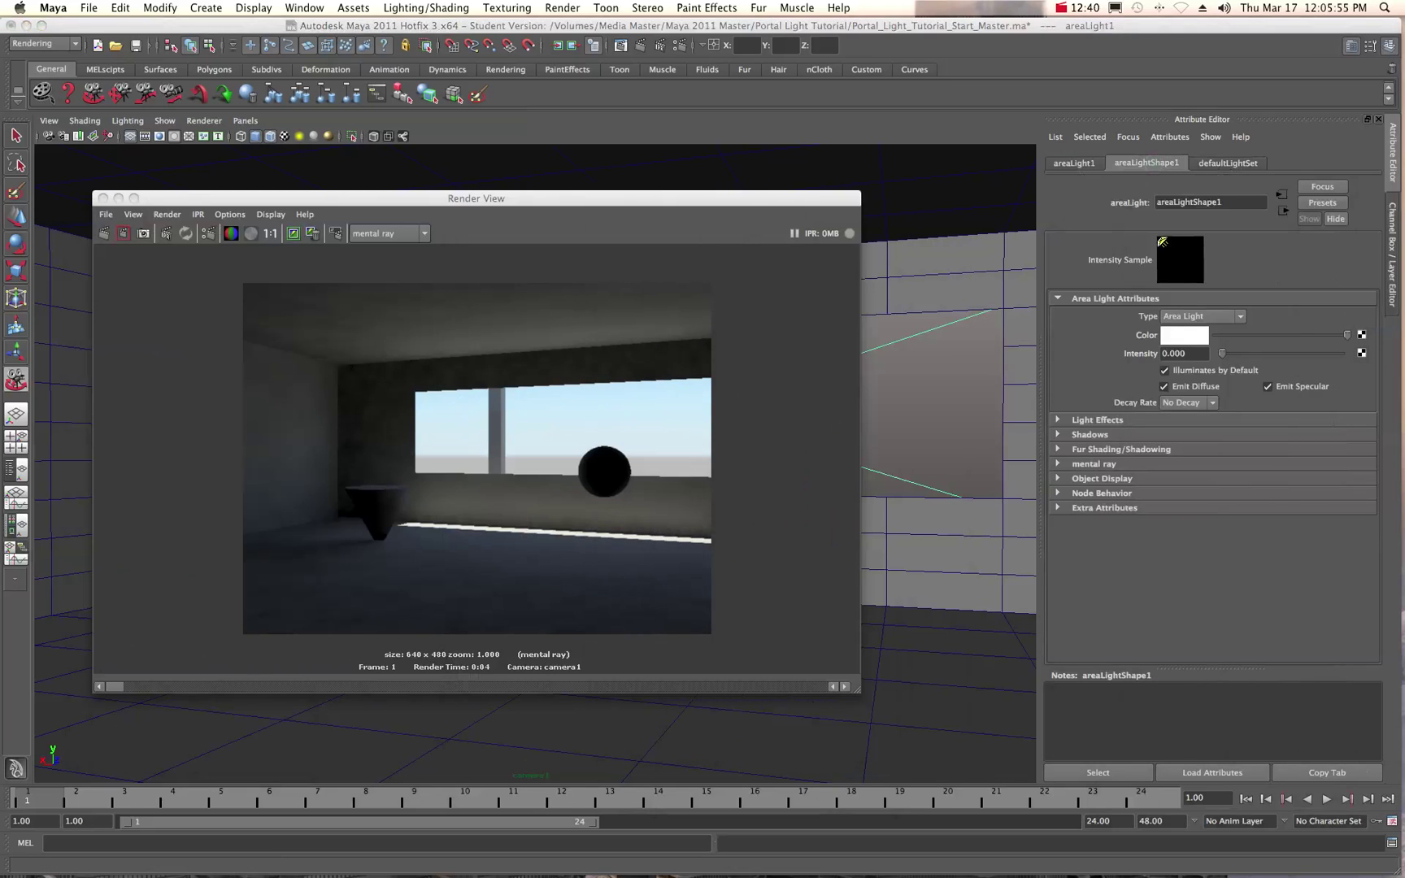
pyautogui.doubleClick(1186, 354)
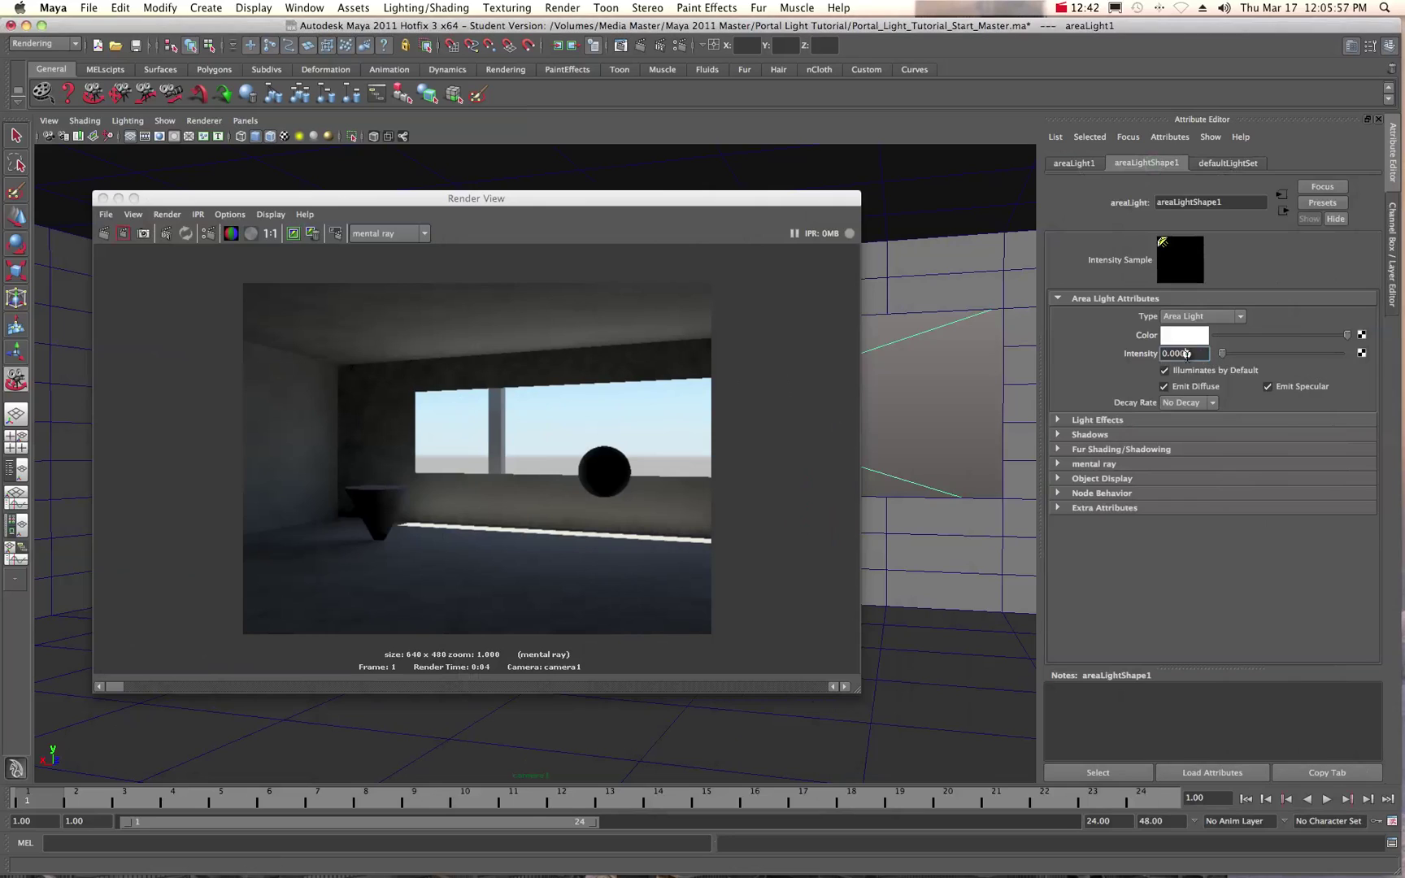
pyautogui.write('1')
pyautogui.click(104, 234)
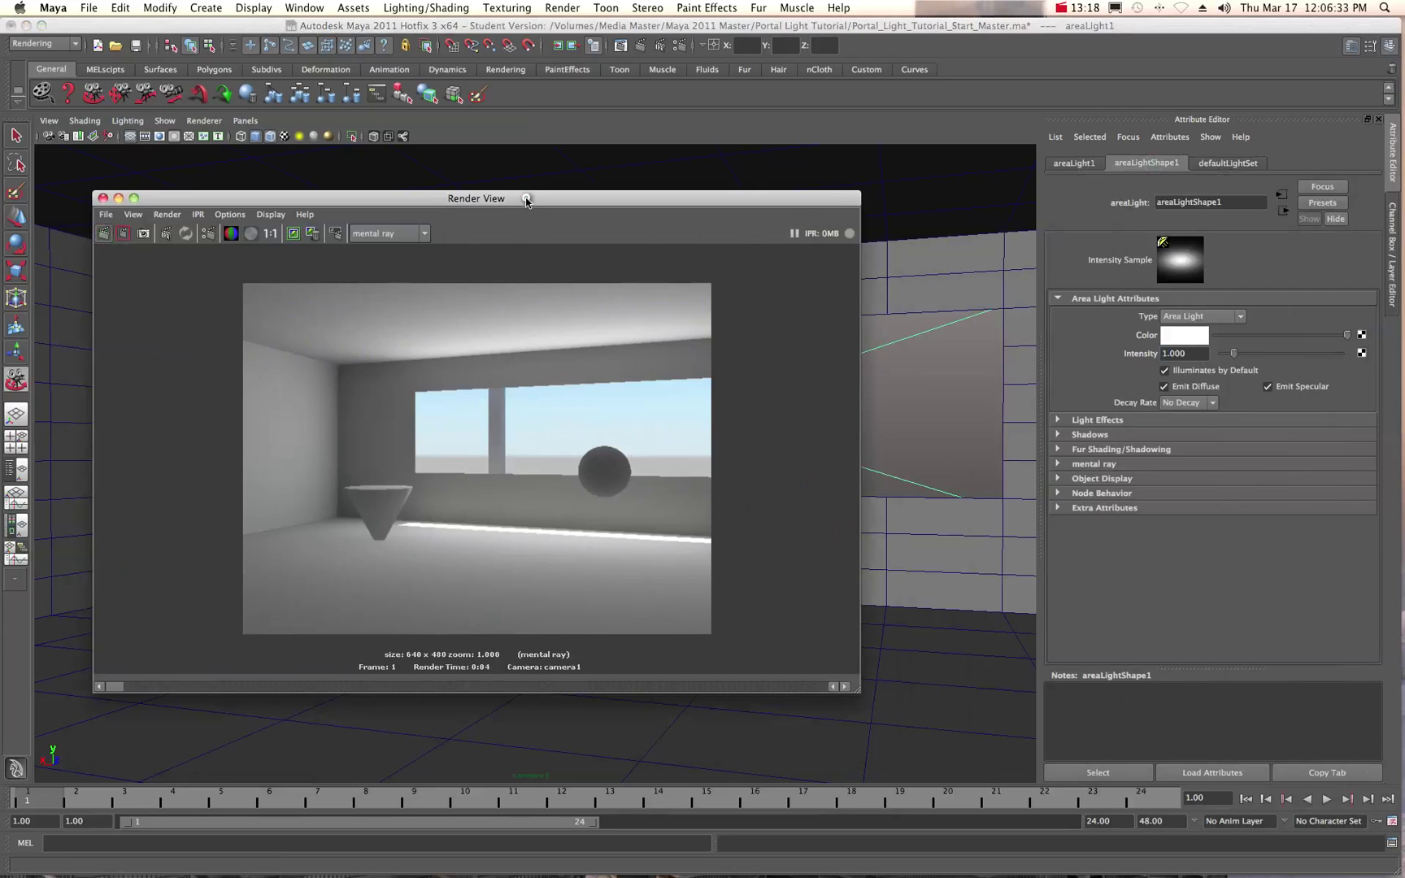
# Turn on ray trace shadows for the area light and render the room again.
pyautogui.moveTo(525, 197); pyautogui.dragTo(577, 198)
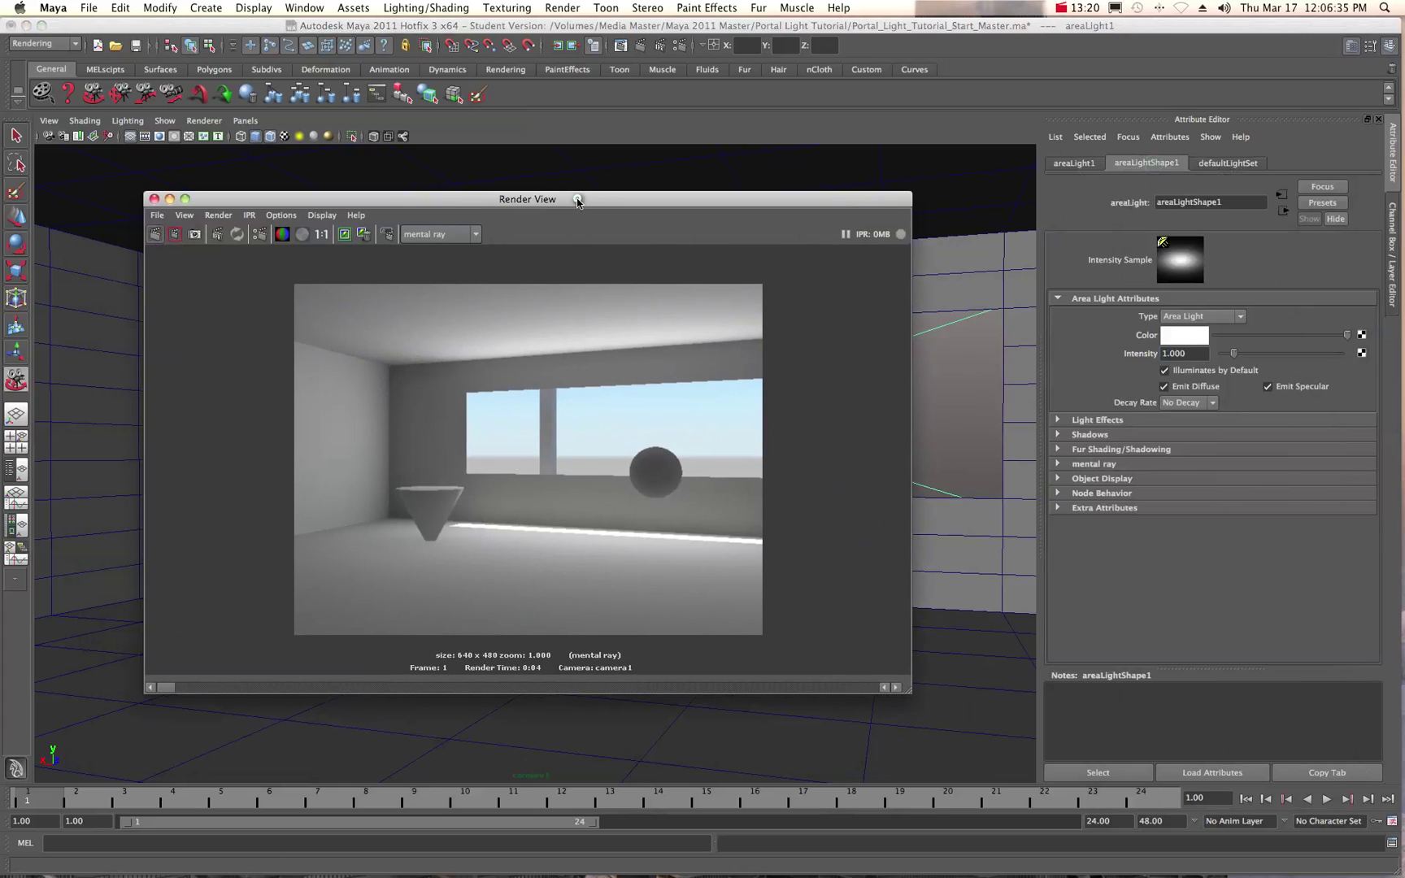
pyautogui.click(1059, 436)
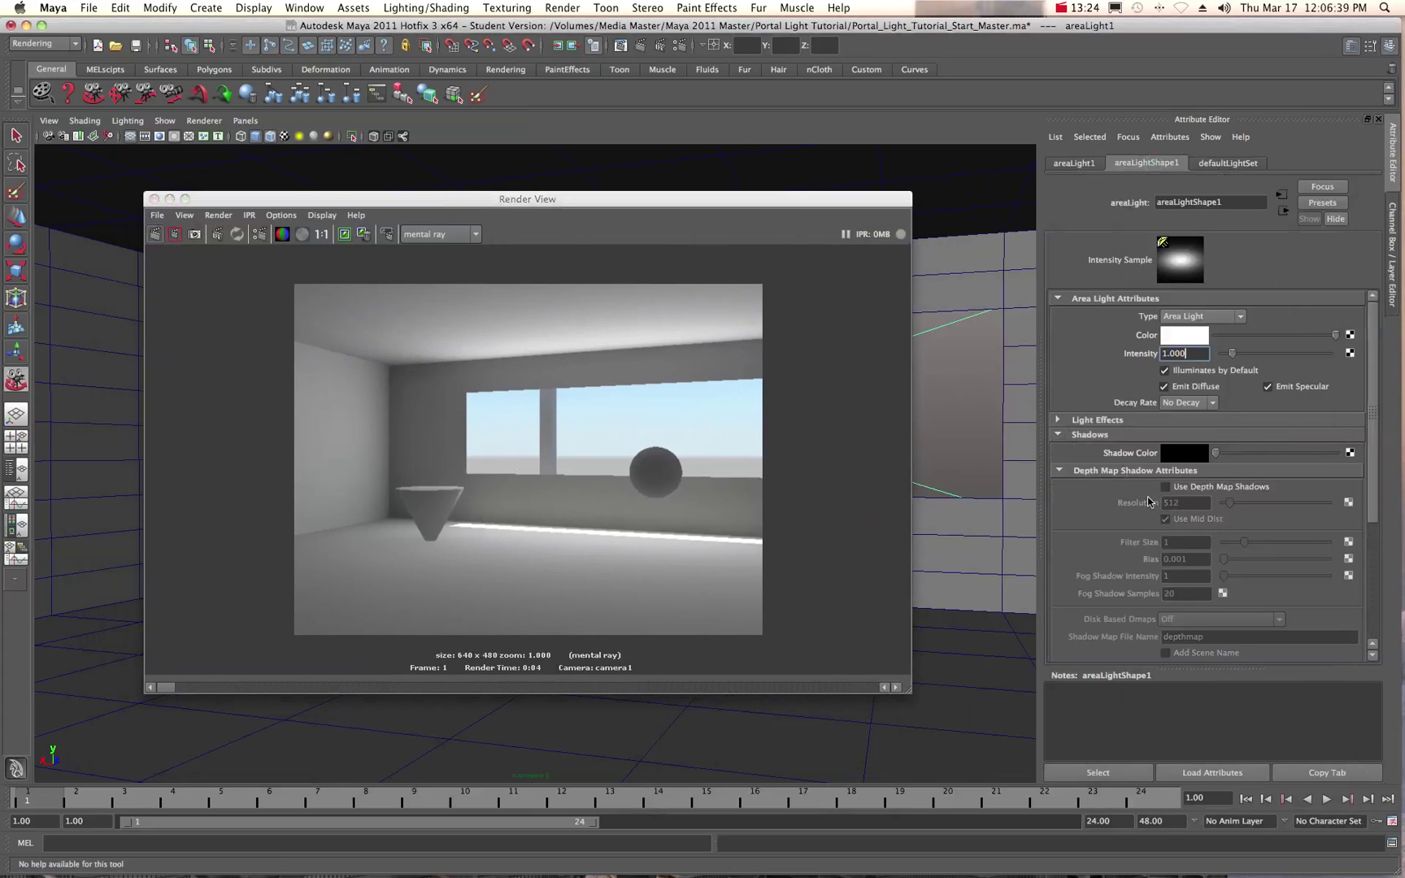
pyautogui.scroll(-5, 1110, 502)
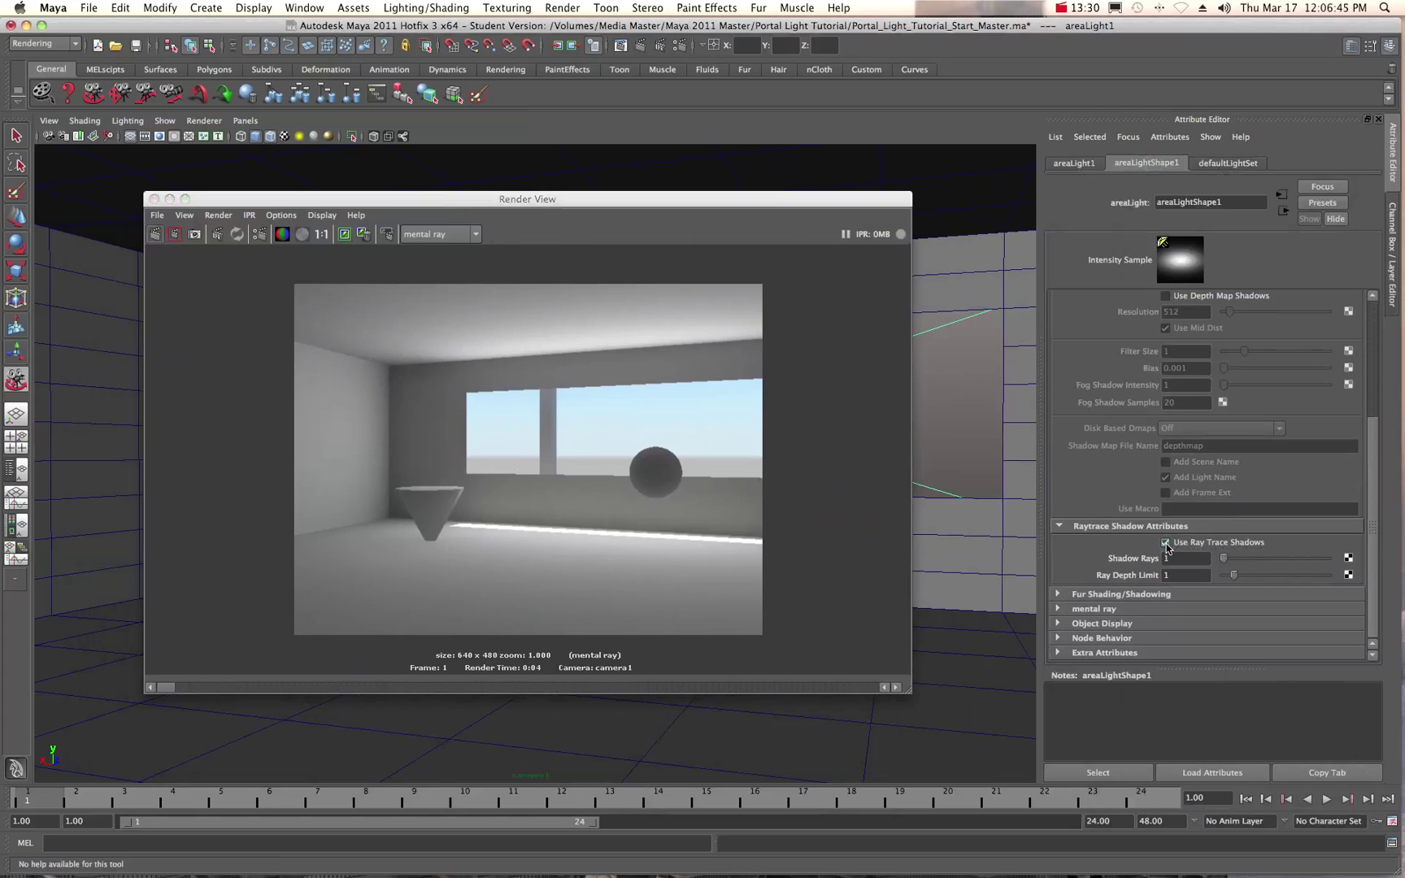
pyautogui.click(154, 238)
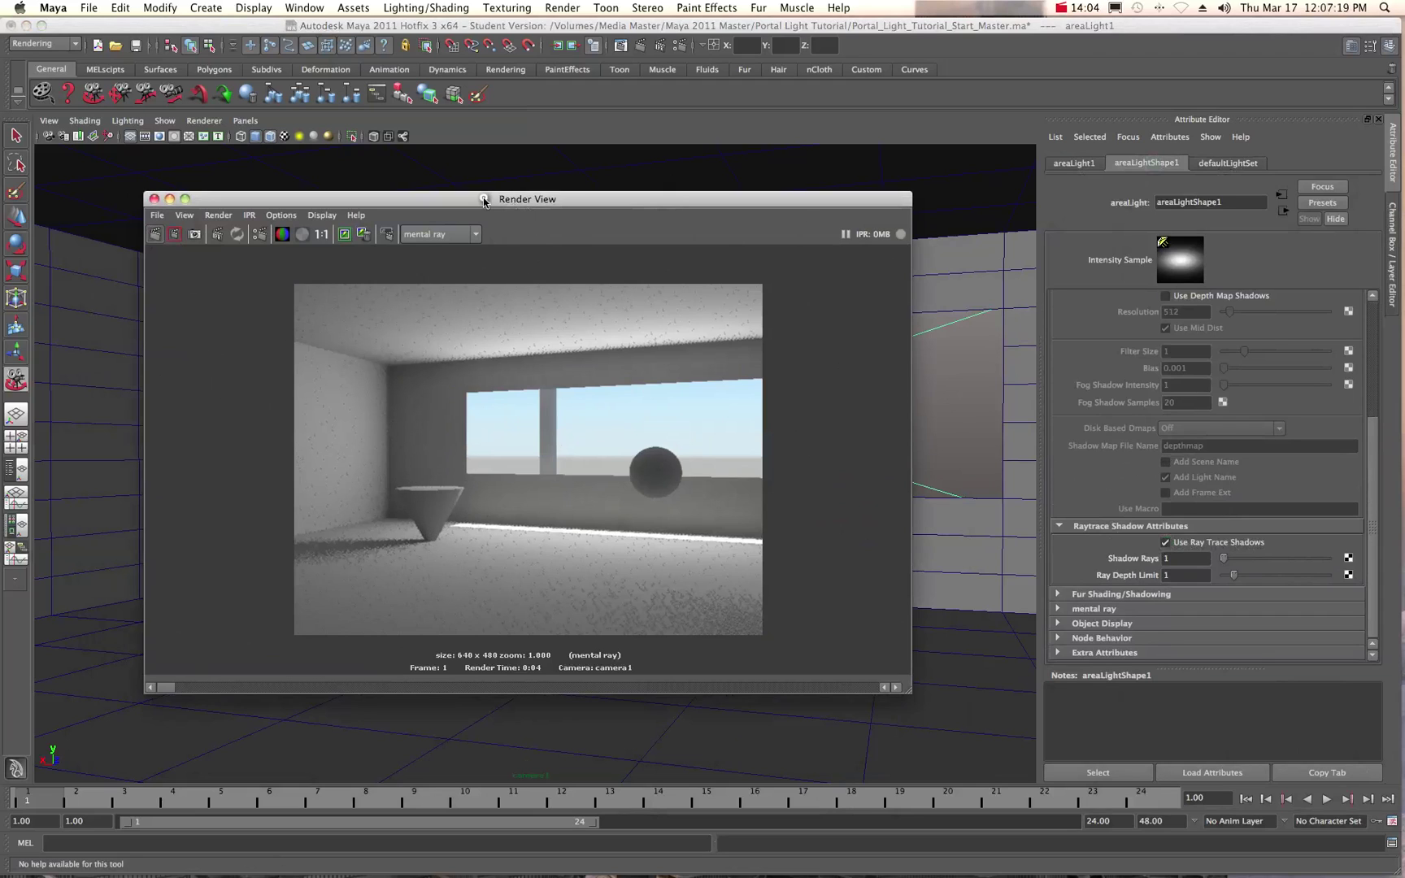
# Select sunDirection in the Outliner, rotate it about its X axis to send sunlight through the window, and re-render.
pyautogui.moveTo(484, 202); pyautogui.dragTo(1404, 207)
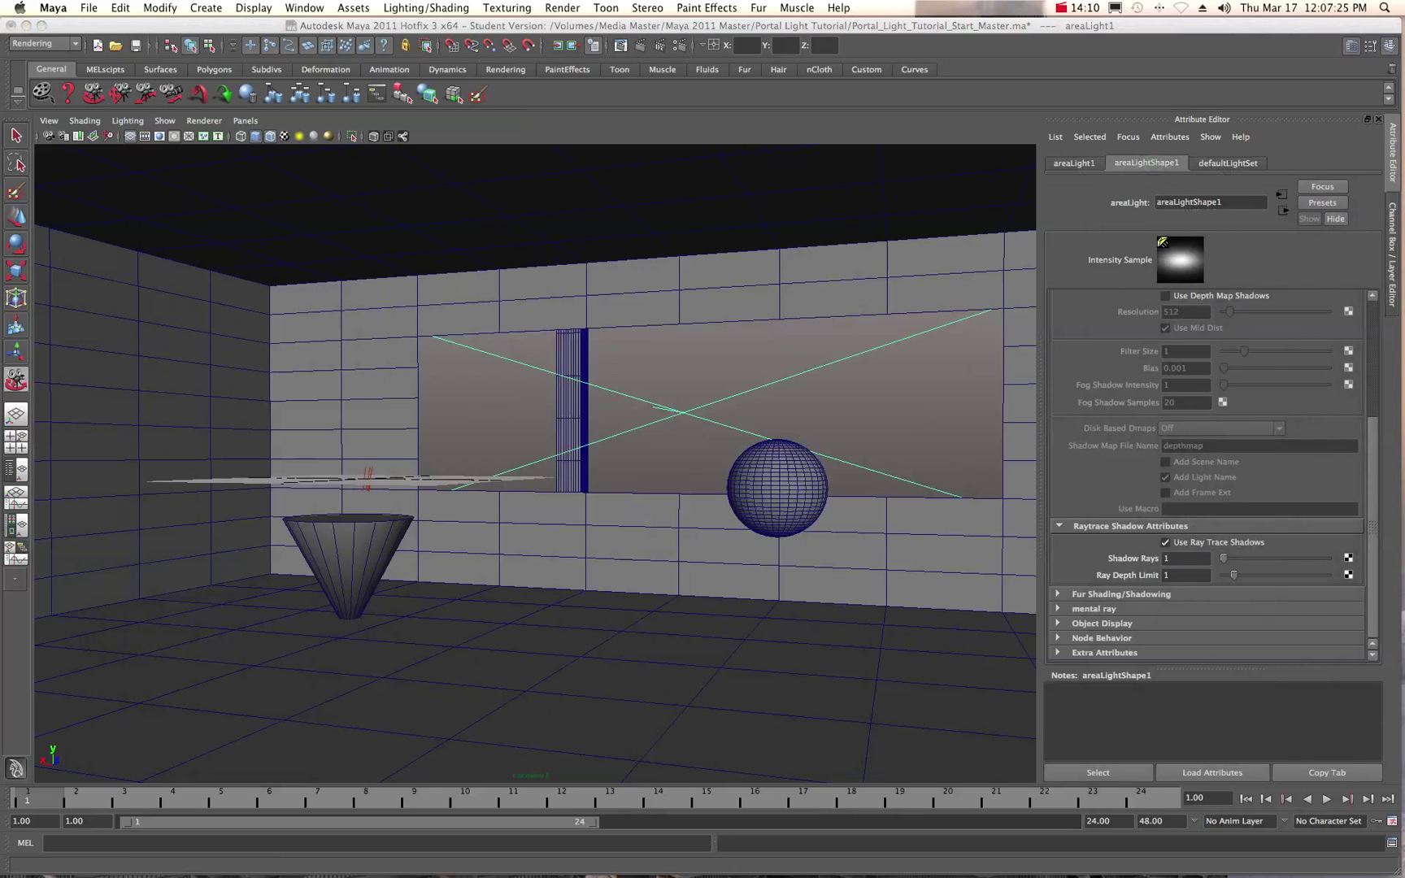
pyautogui.moveTo(1404, 136); pyautogui.dragTo(883, 170)
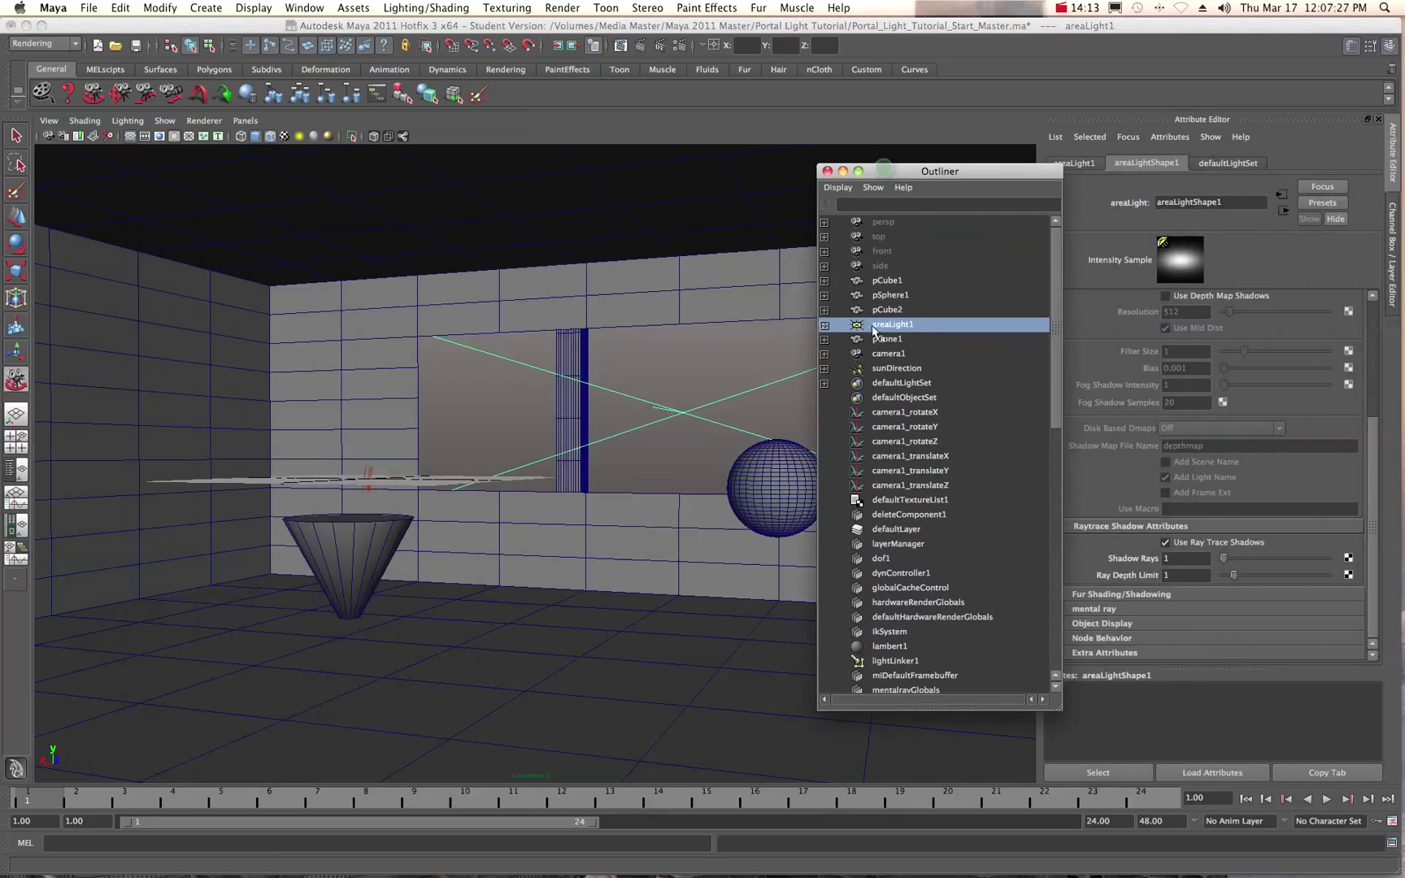
pyautogui.click(891, 369)
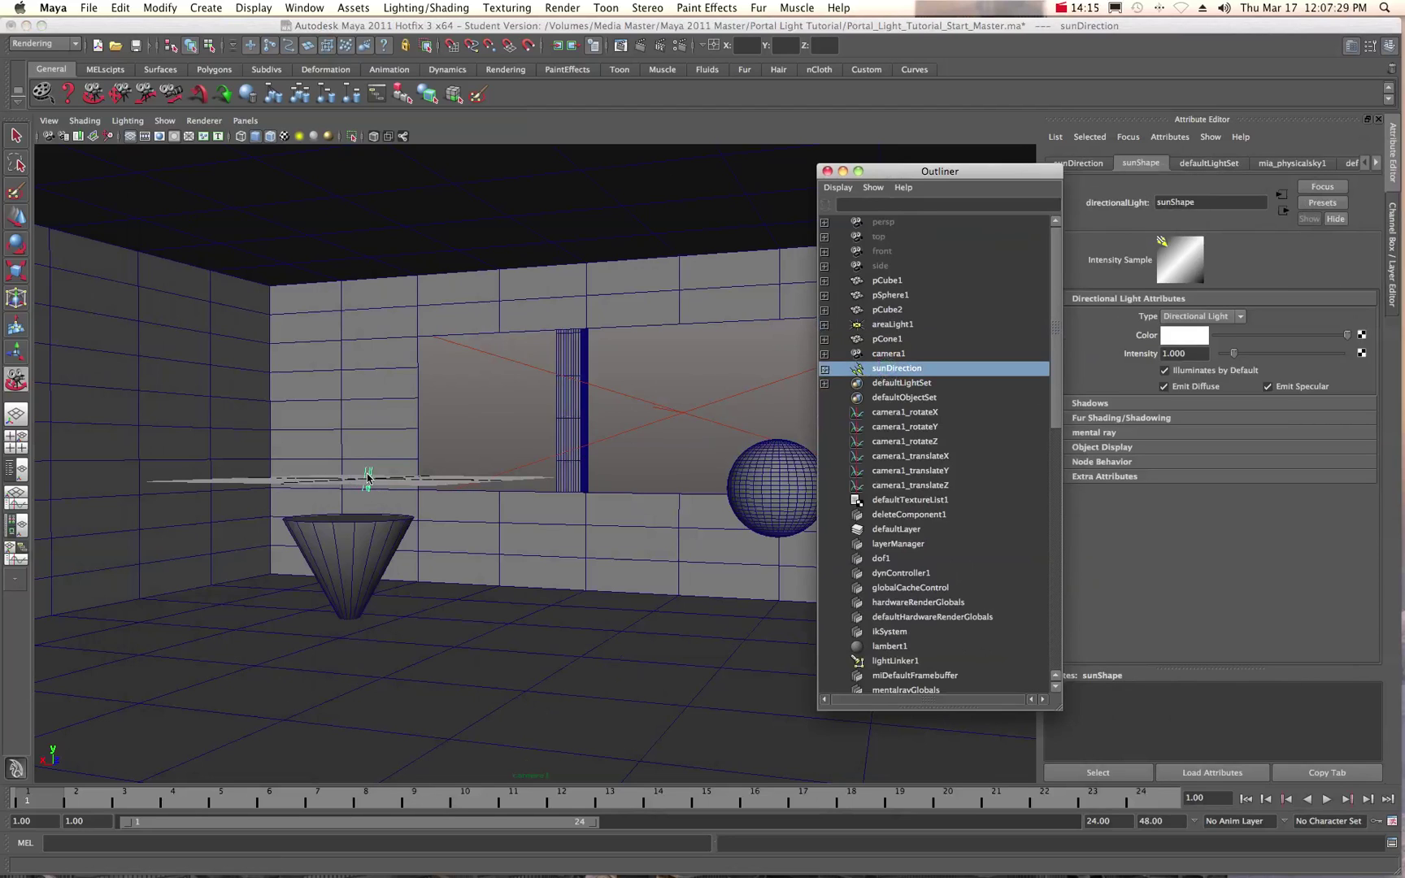
pyautogui.click(16, 243)
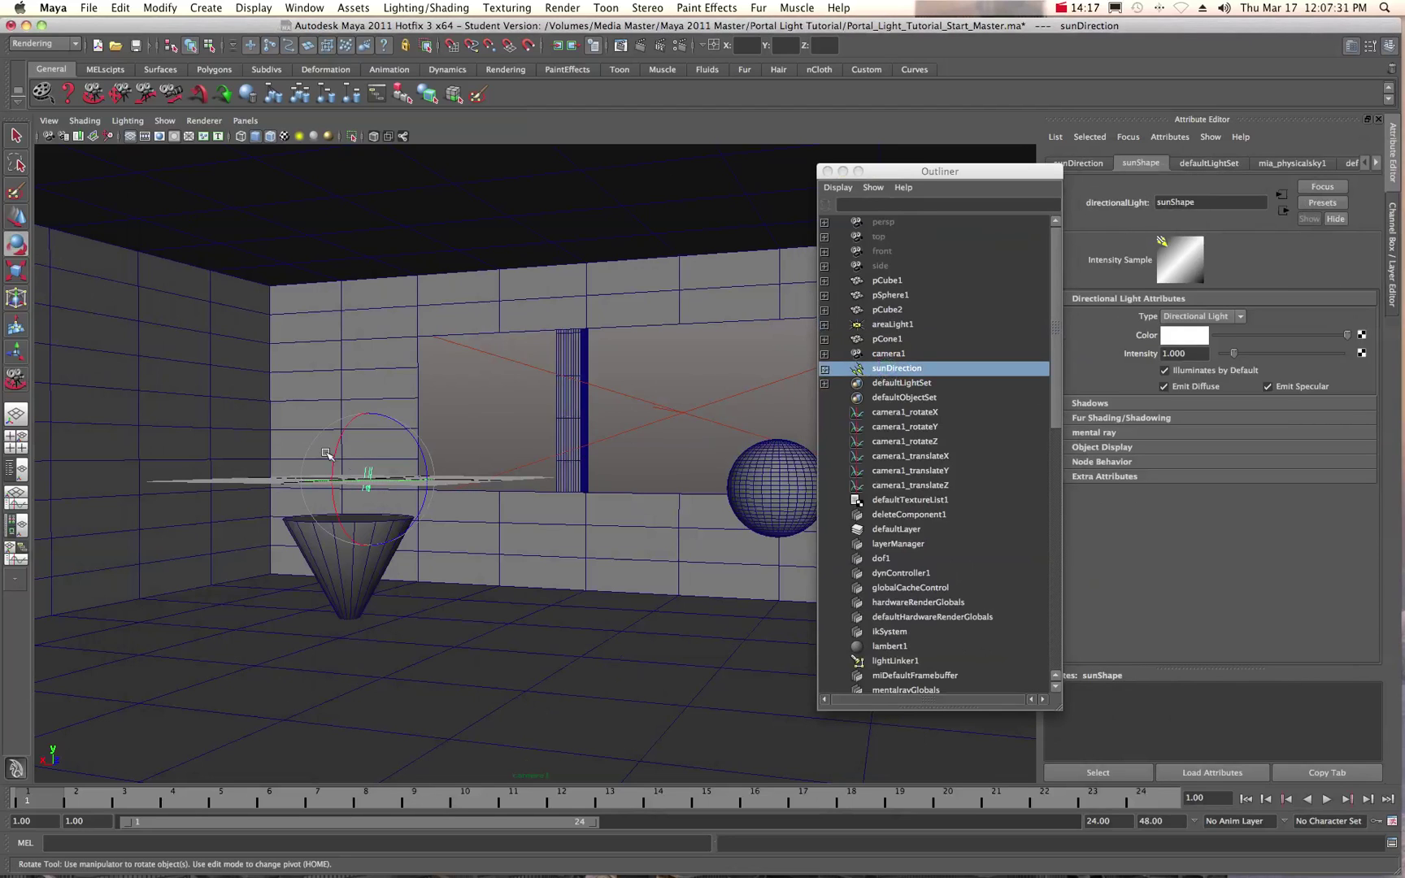
pyautogui.moveTo(331, 459); pyautogui.dragTo(373, 414)
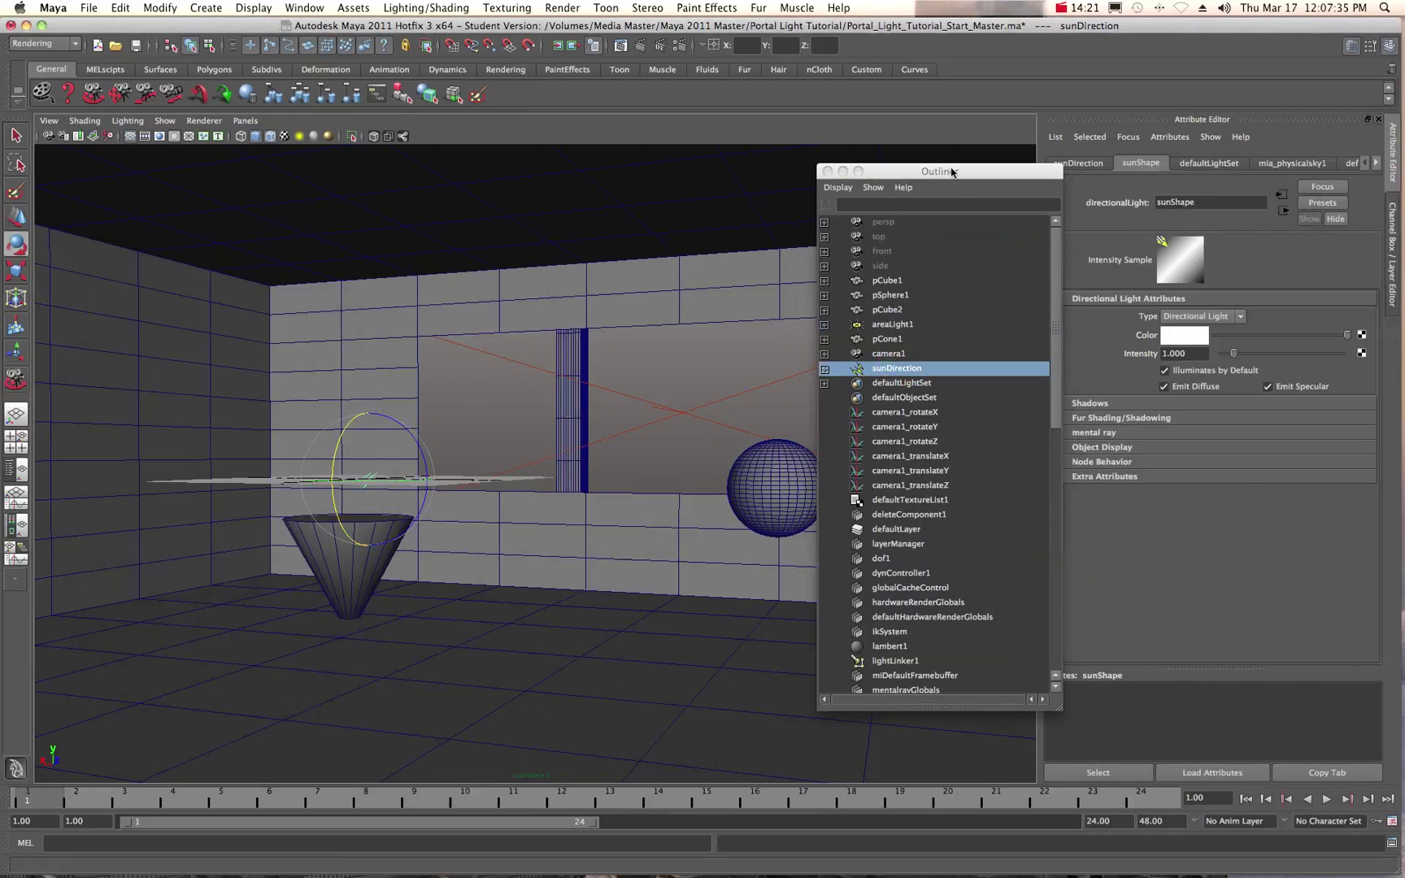
pyautogui.moveTo(952, 172); pyautogui.dragTo(1404, 172)
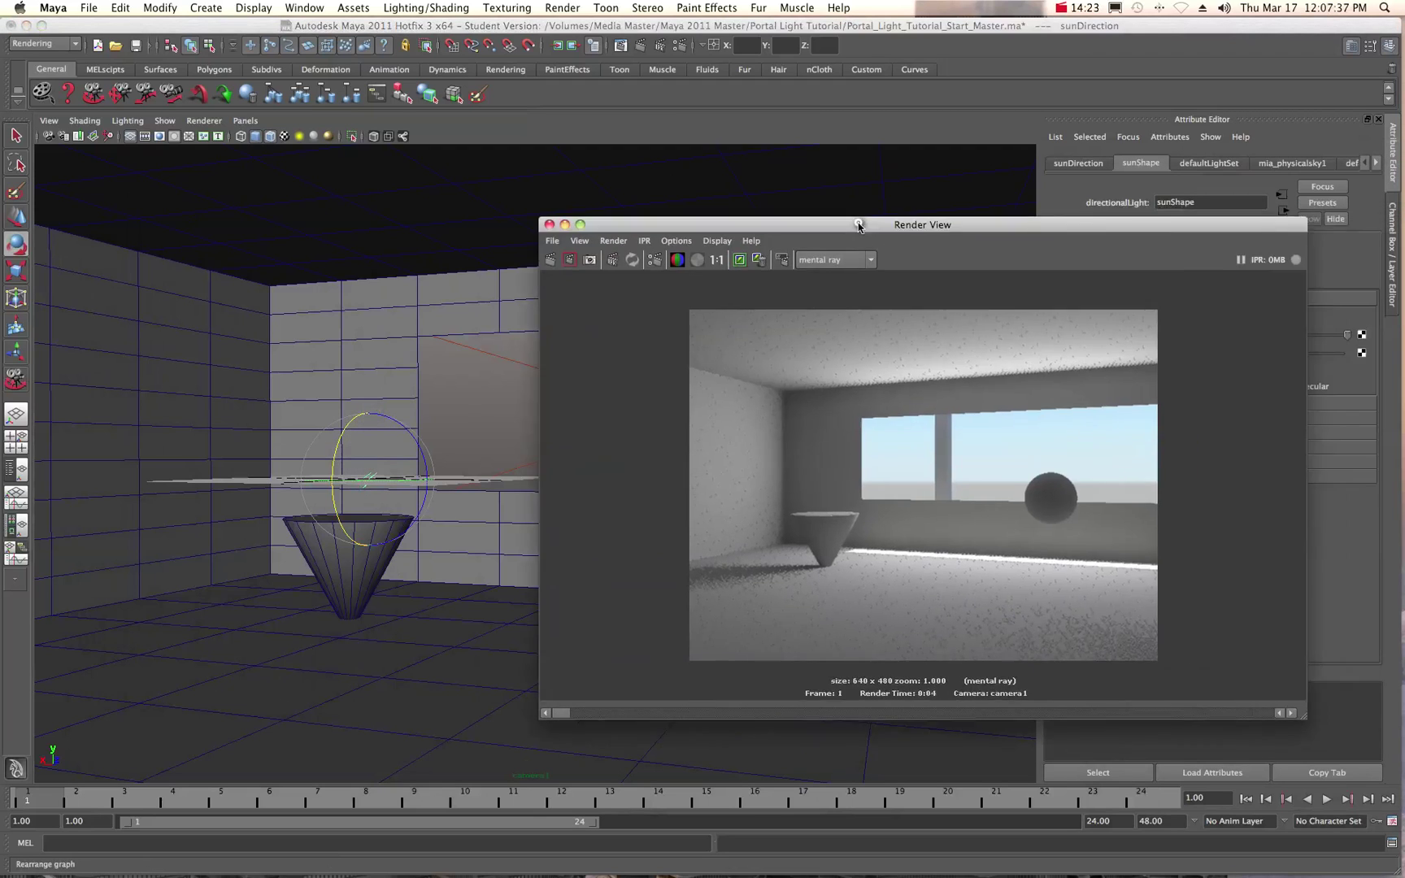
pyautogui.moveTo(865, 223); pyautogui.dragTo(471, 218)
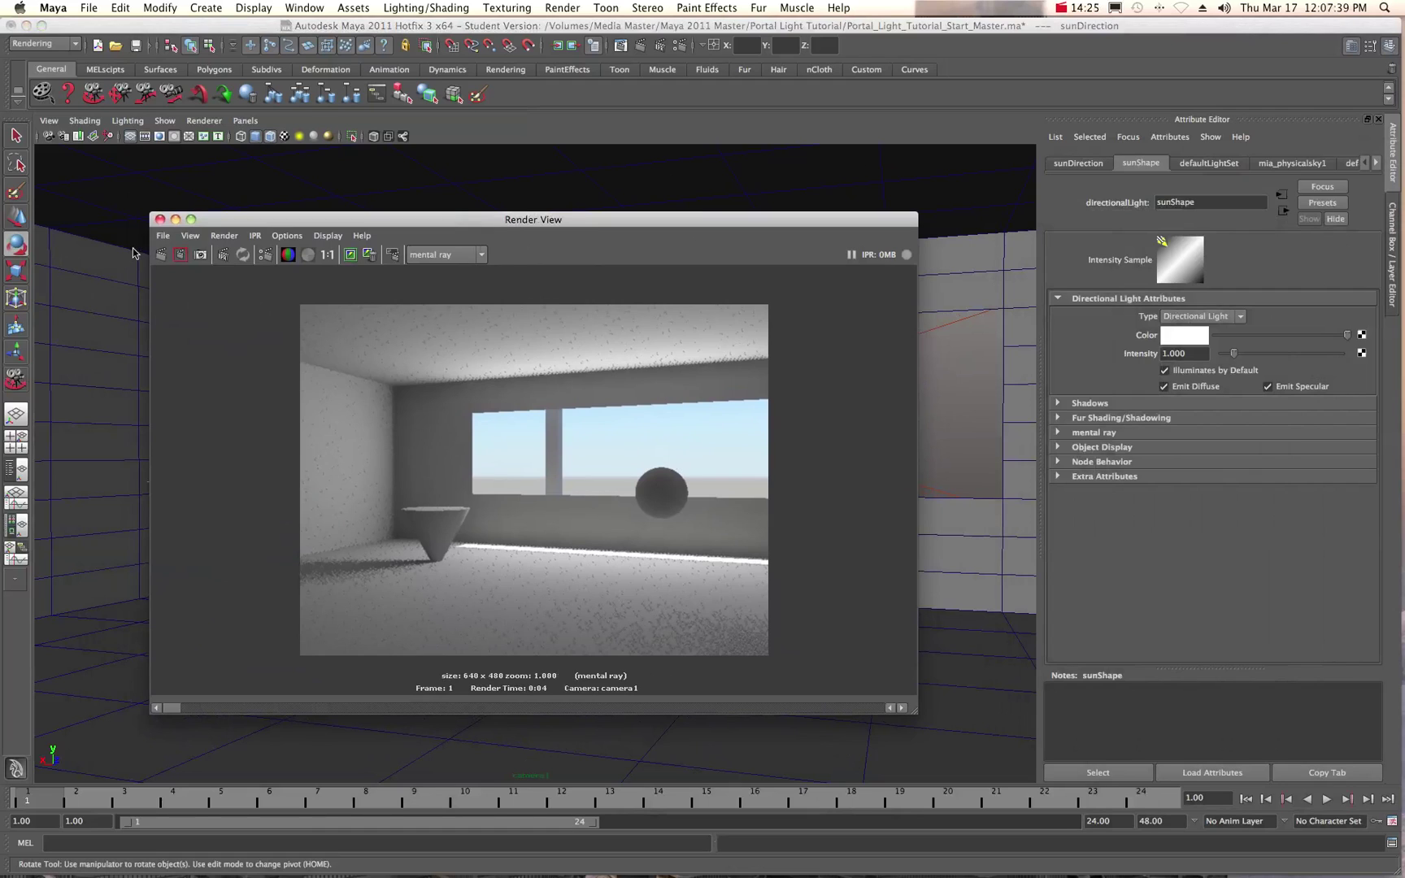
pyautogui.click(161, 255)
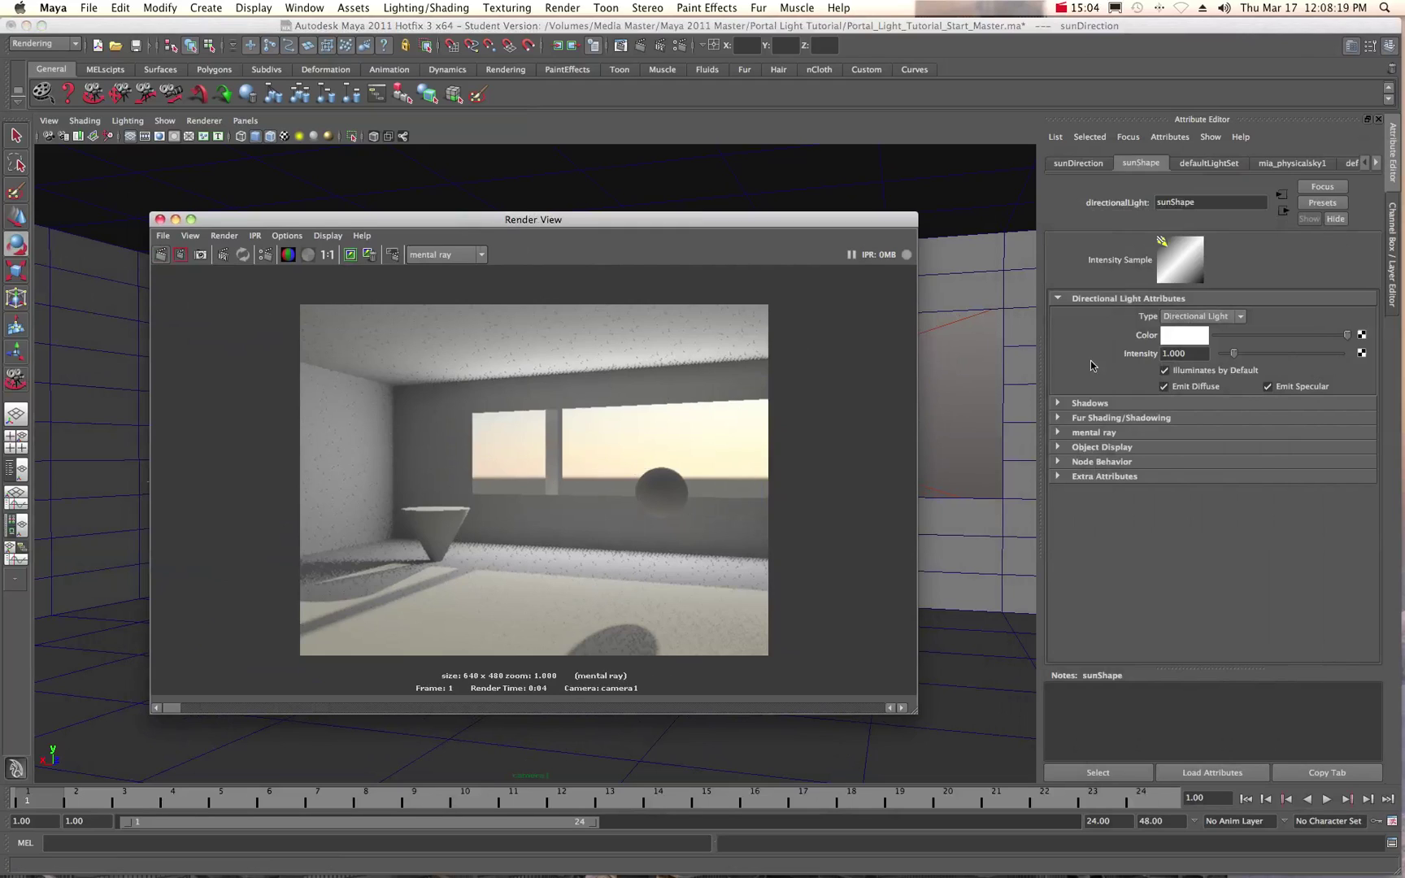
# Examine the sunShape light's intensity and its mental ray photon, shadow map and custom shader attributes.
pyautogui.click(1189, 354)
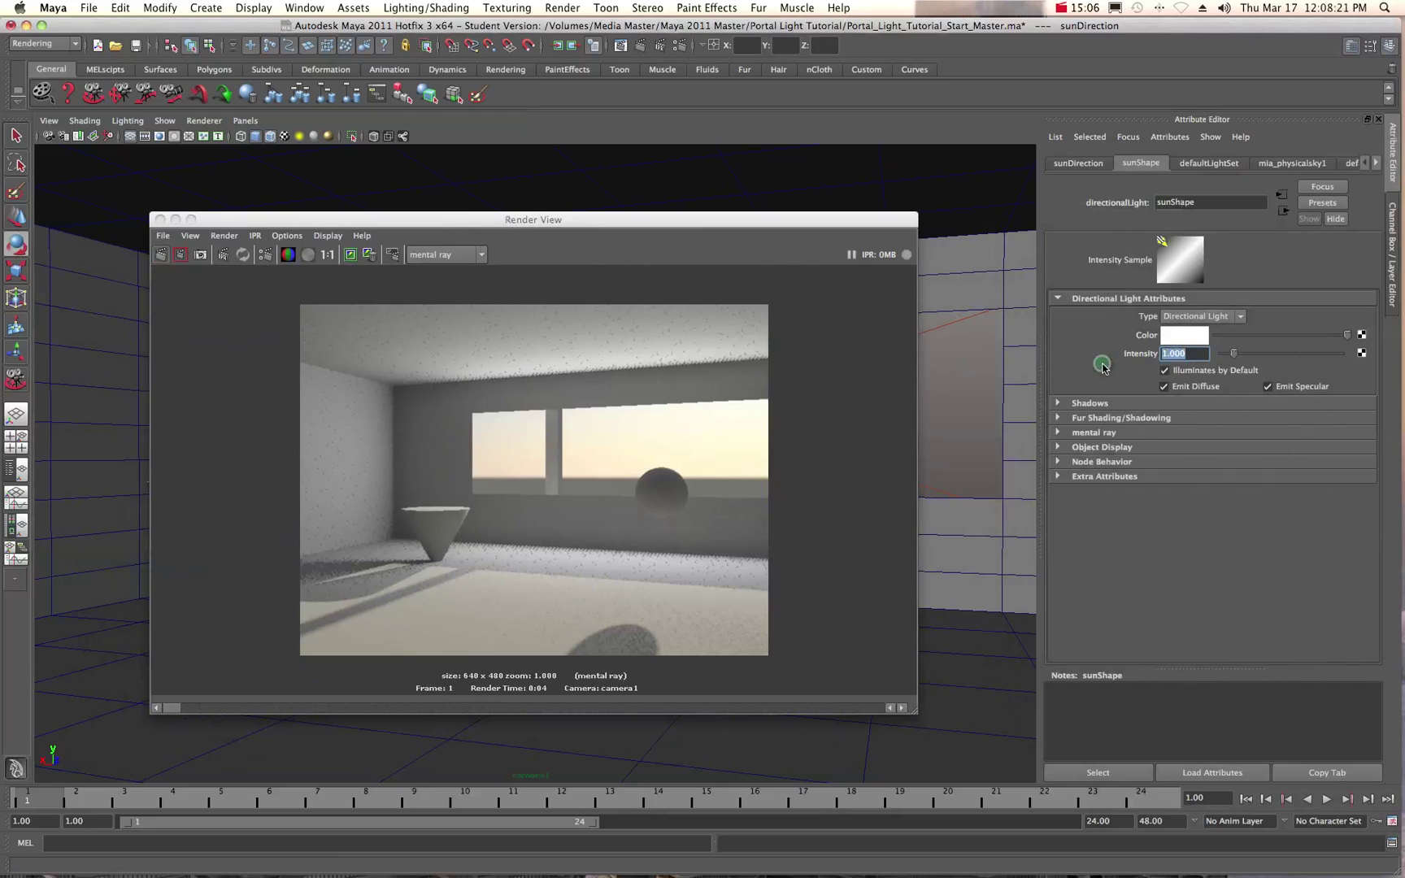
pyautogui.click(1196, 356)
pyautogui.click(1058, 433)
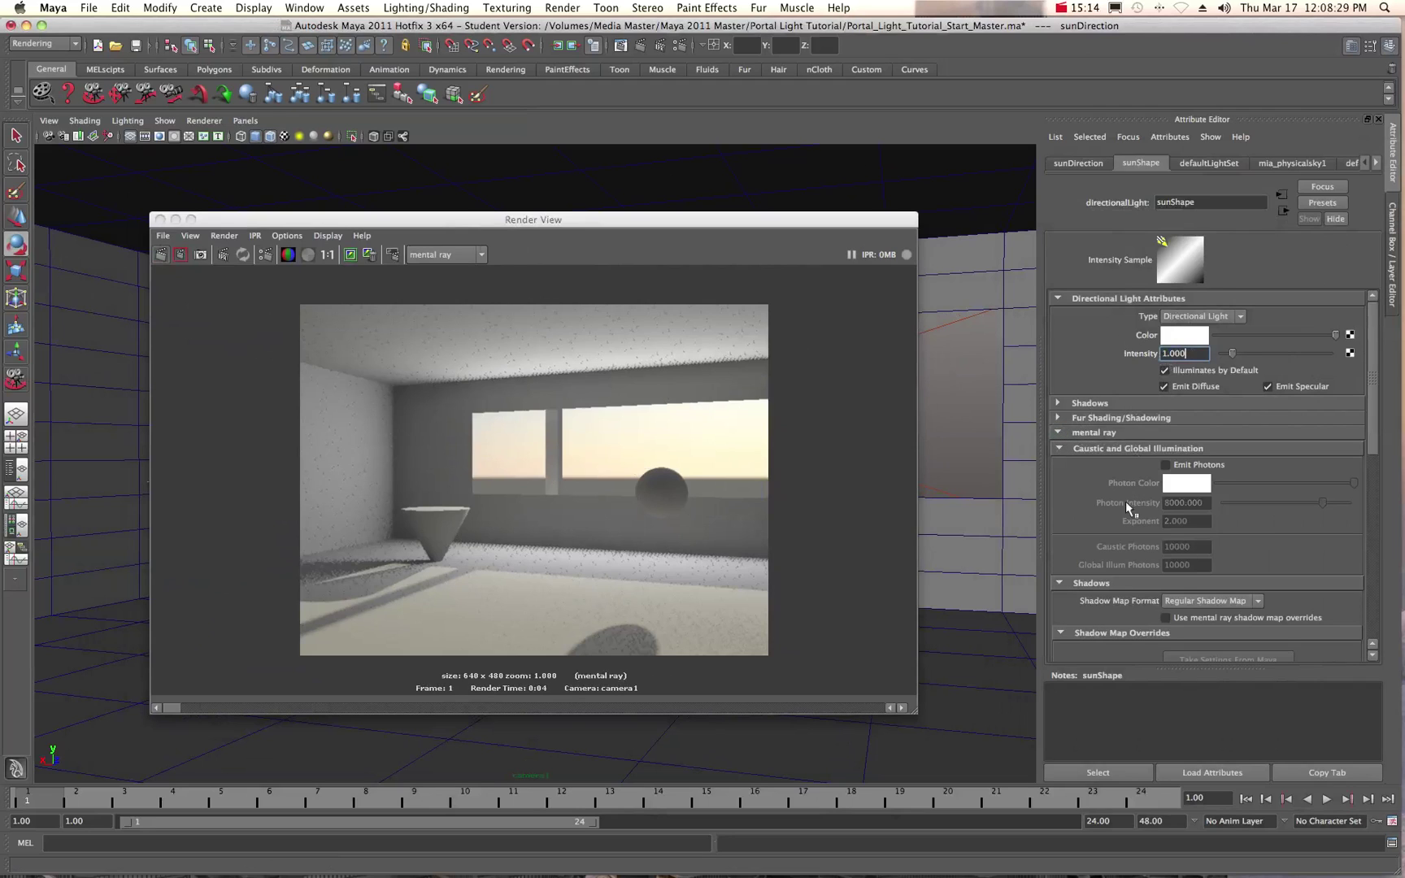
pyautogui.scroll(-8, 1120, 501)
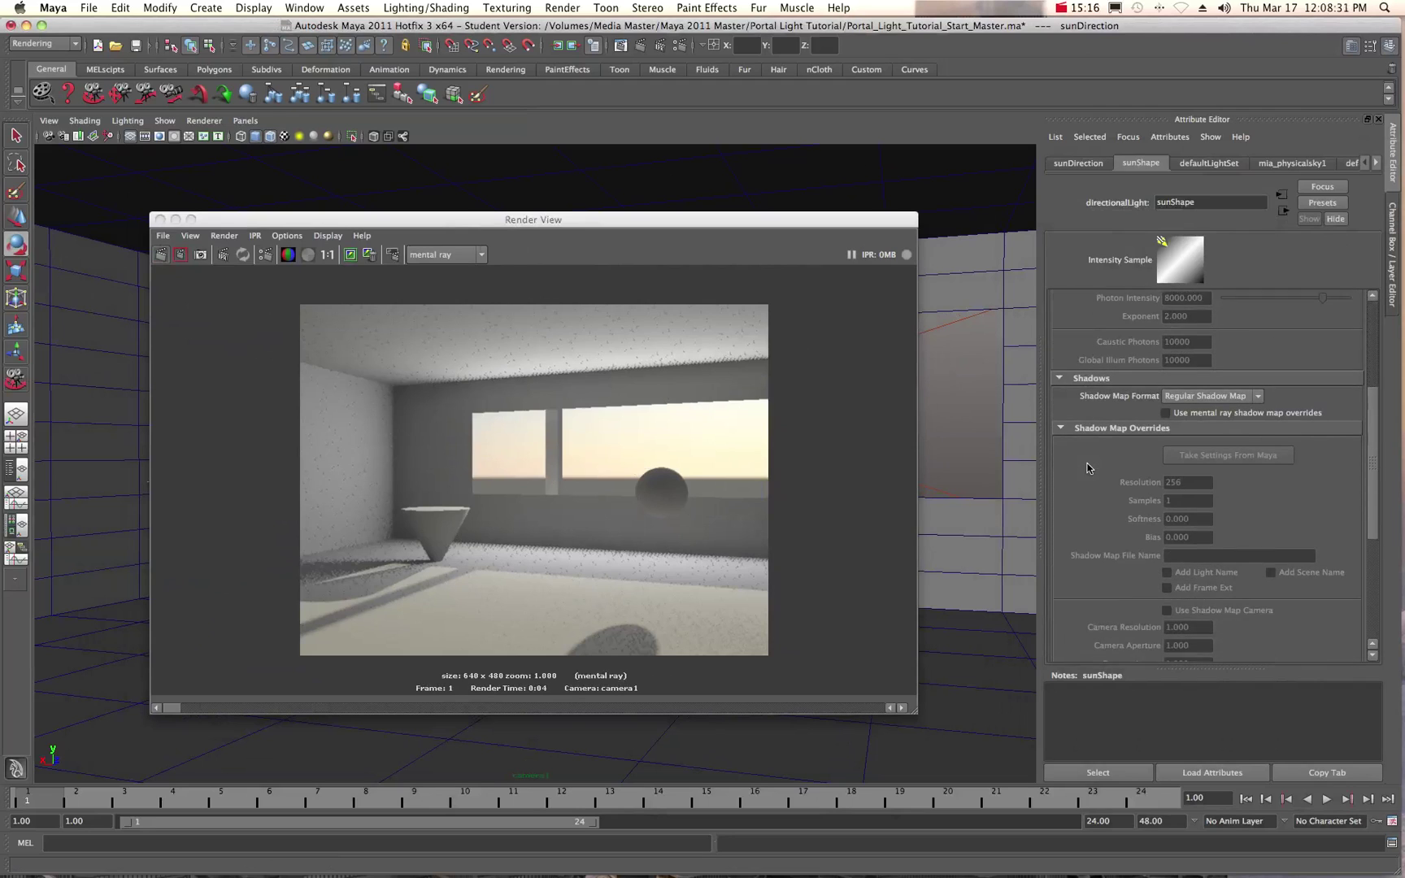
pyautogui.scroll(-6, 1088, 469)
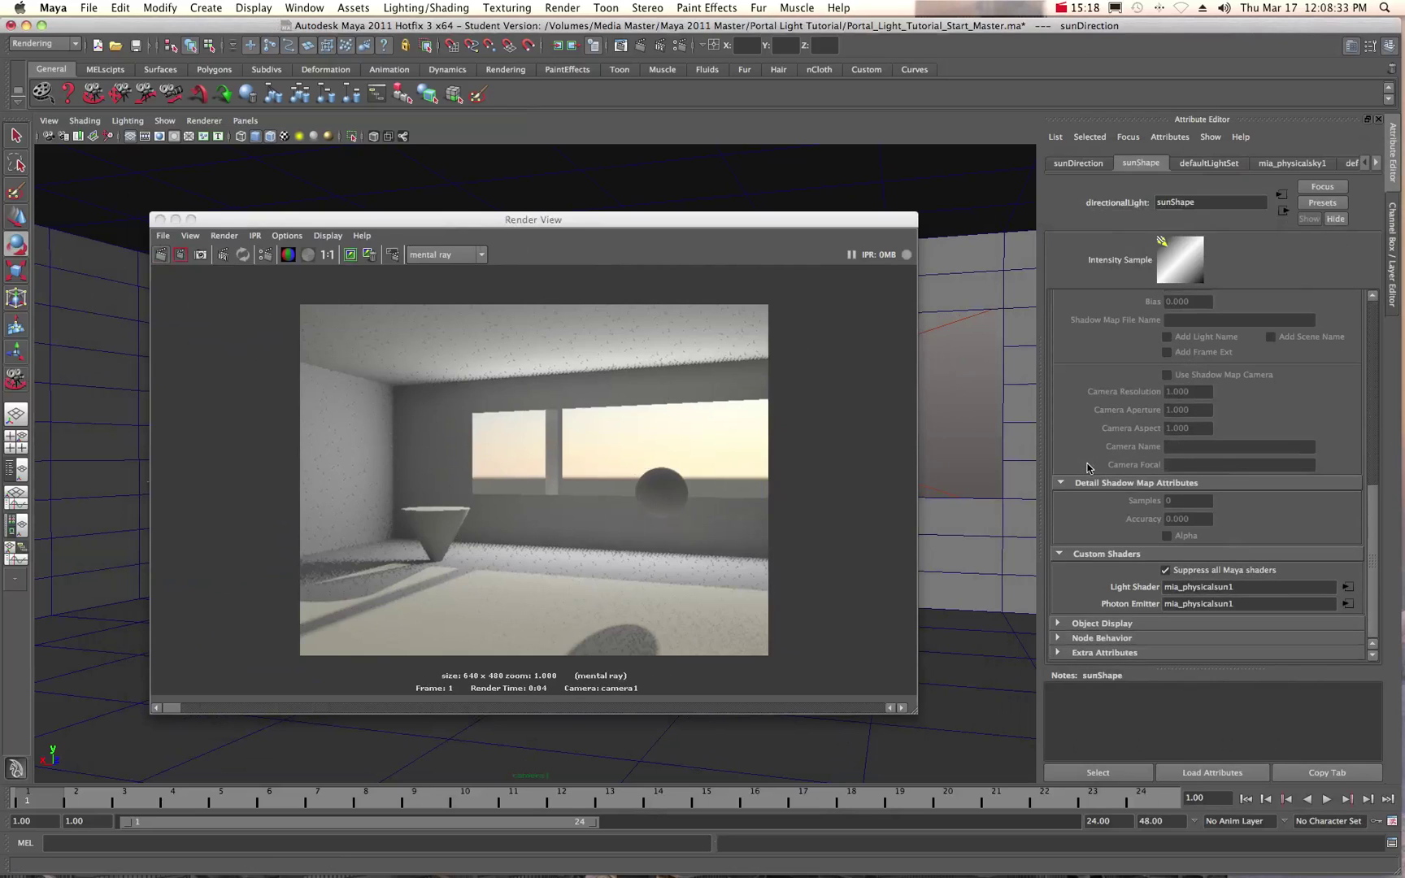
pyautogui.scroll(4, 1101, 464)
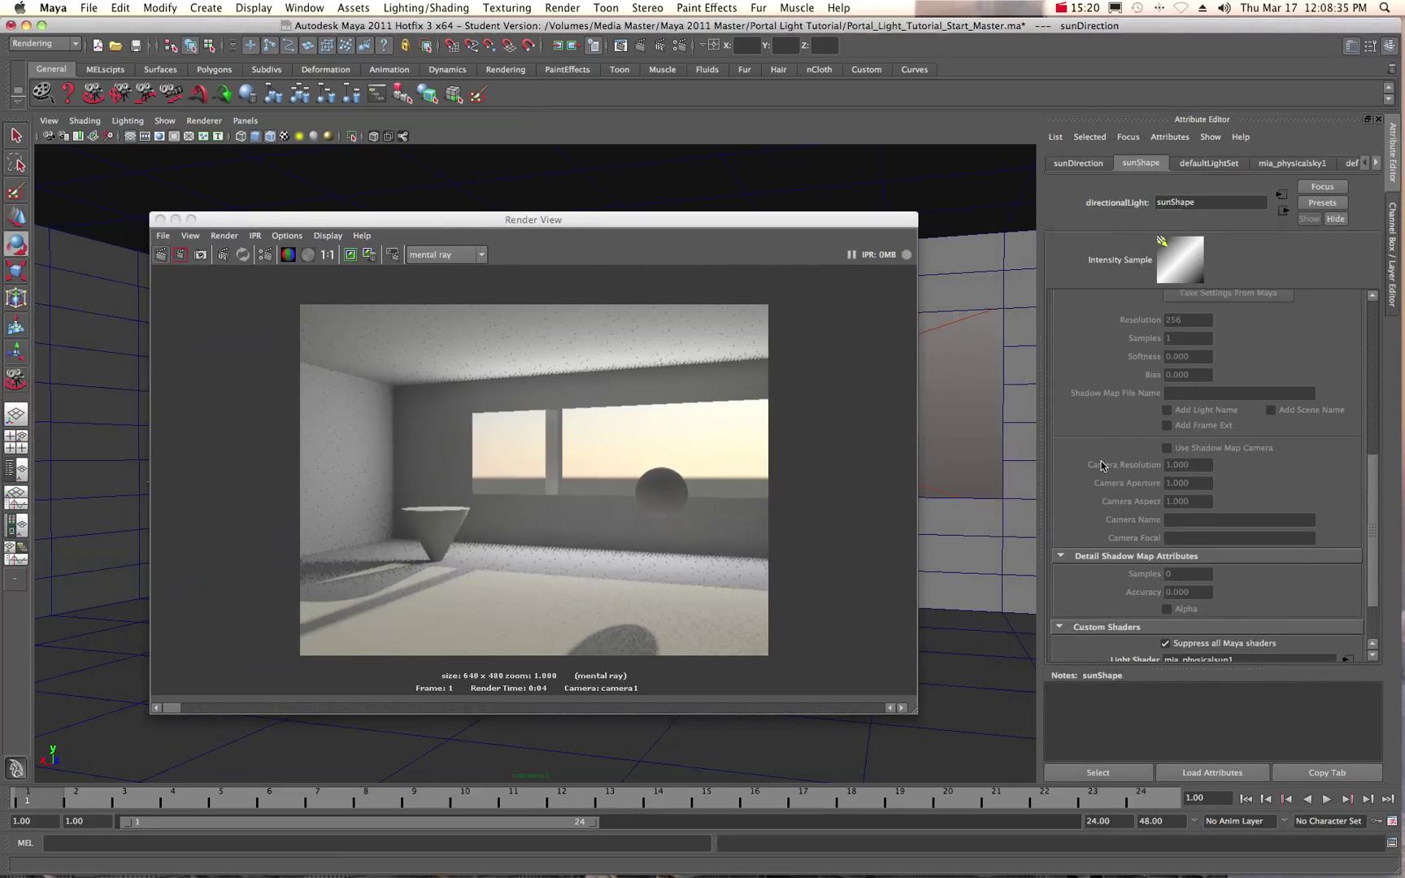
pyautogui.scroll(5, 1101, 464)
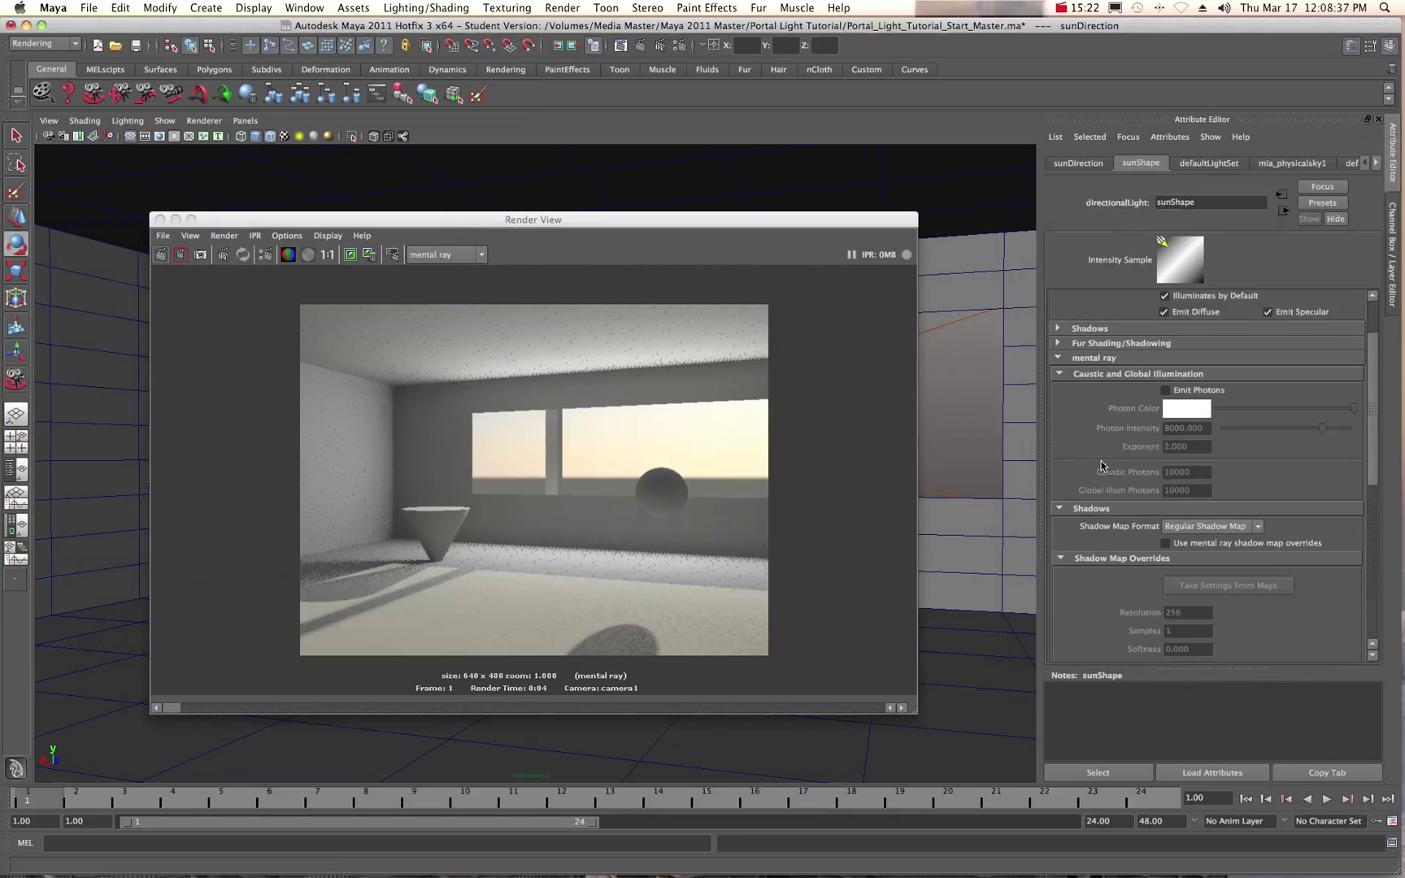
pyautogui.scroll(2, 1102, 465)
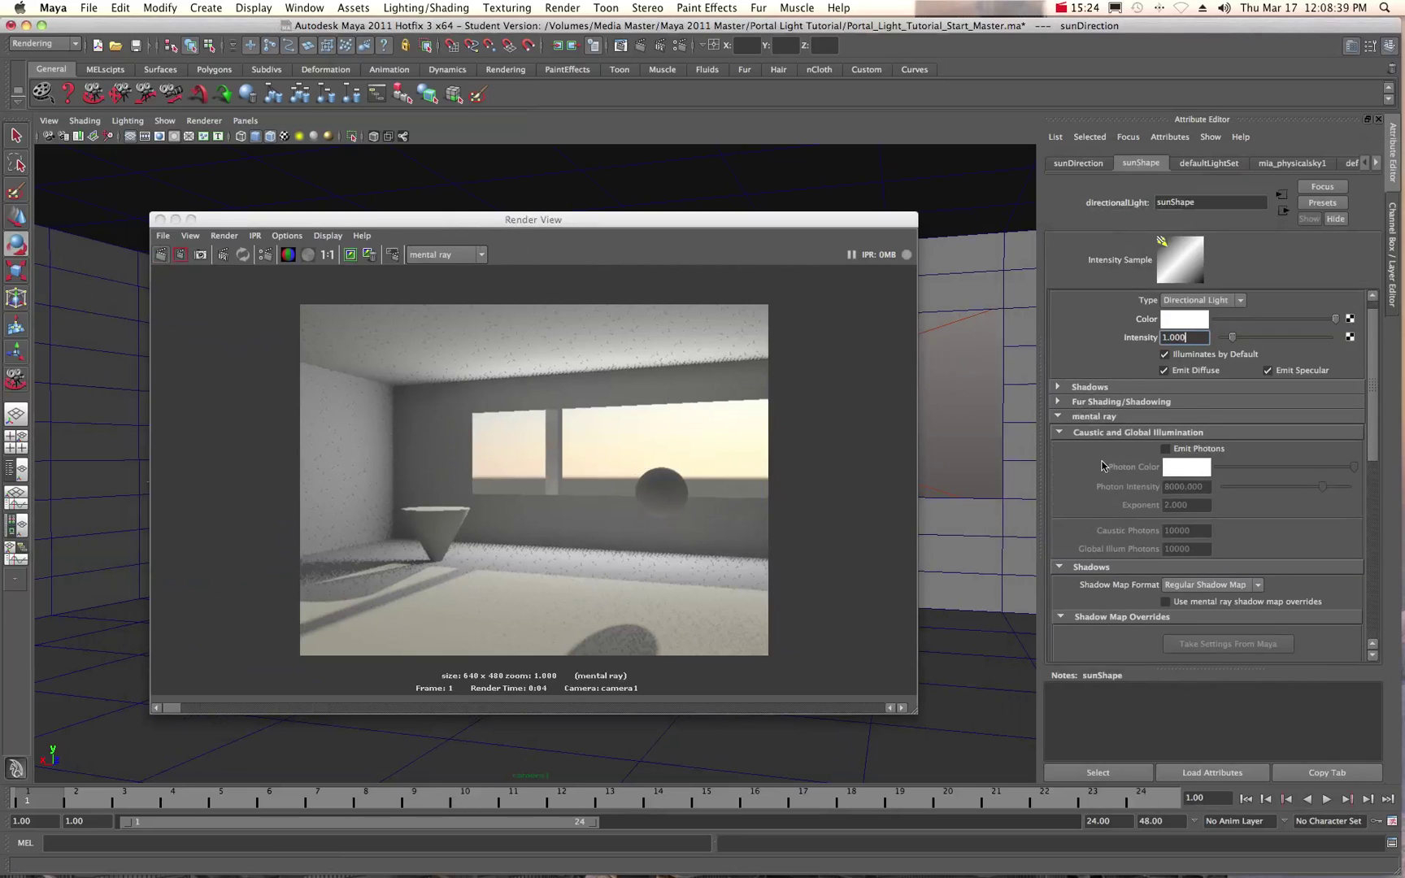
pyautogui.scroll(1, 1103, 465)
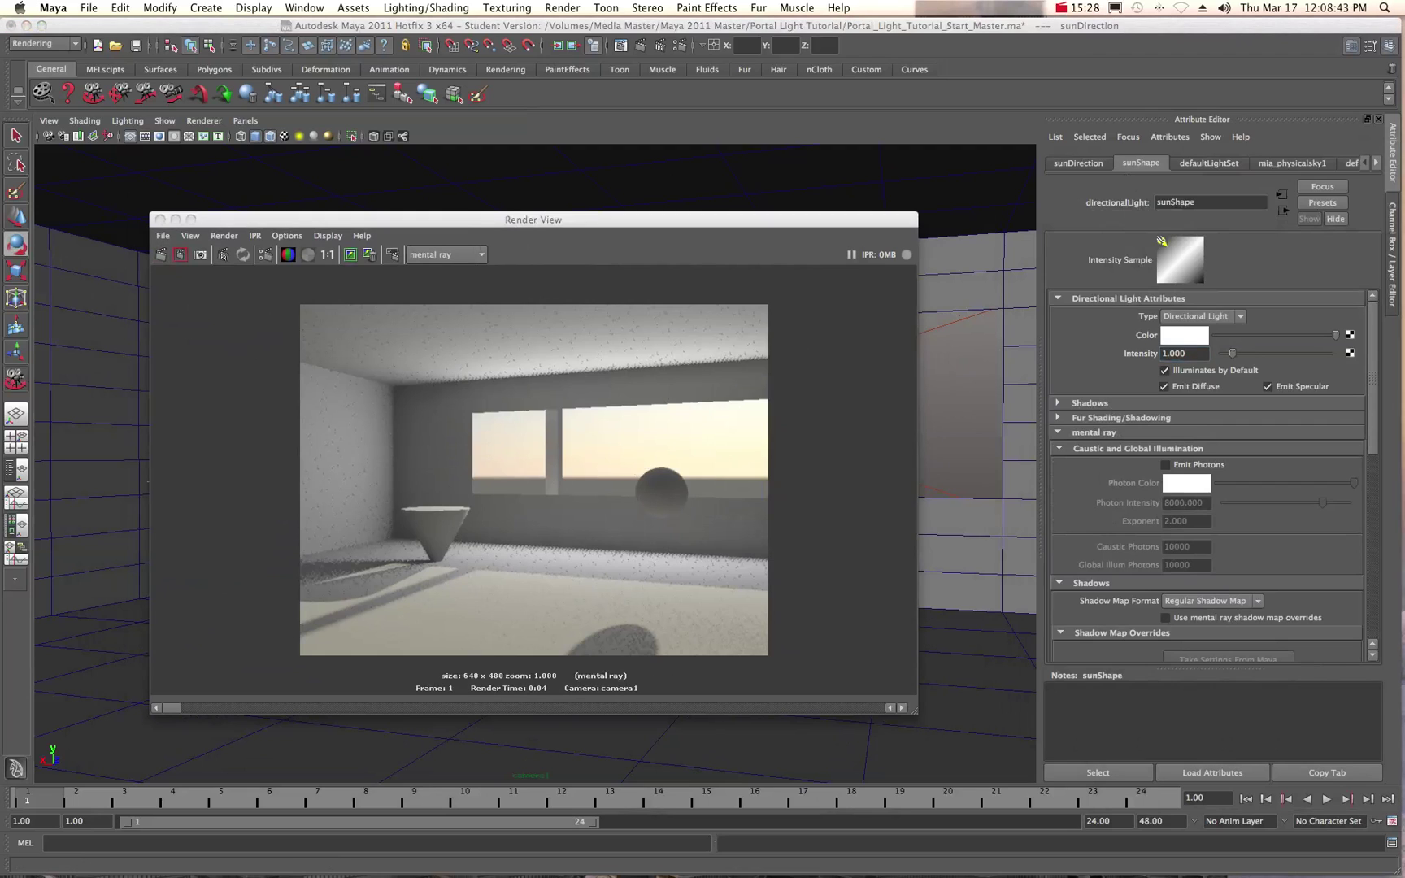
# Select areaLight1 in the Outliner, enable Use Light Shape in its mental ray area light settings, and re-render the room.
pyautogui.moveTo(1404, 145); pyautogui.dragTo(853, 173)
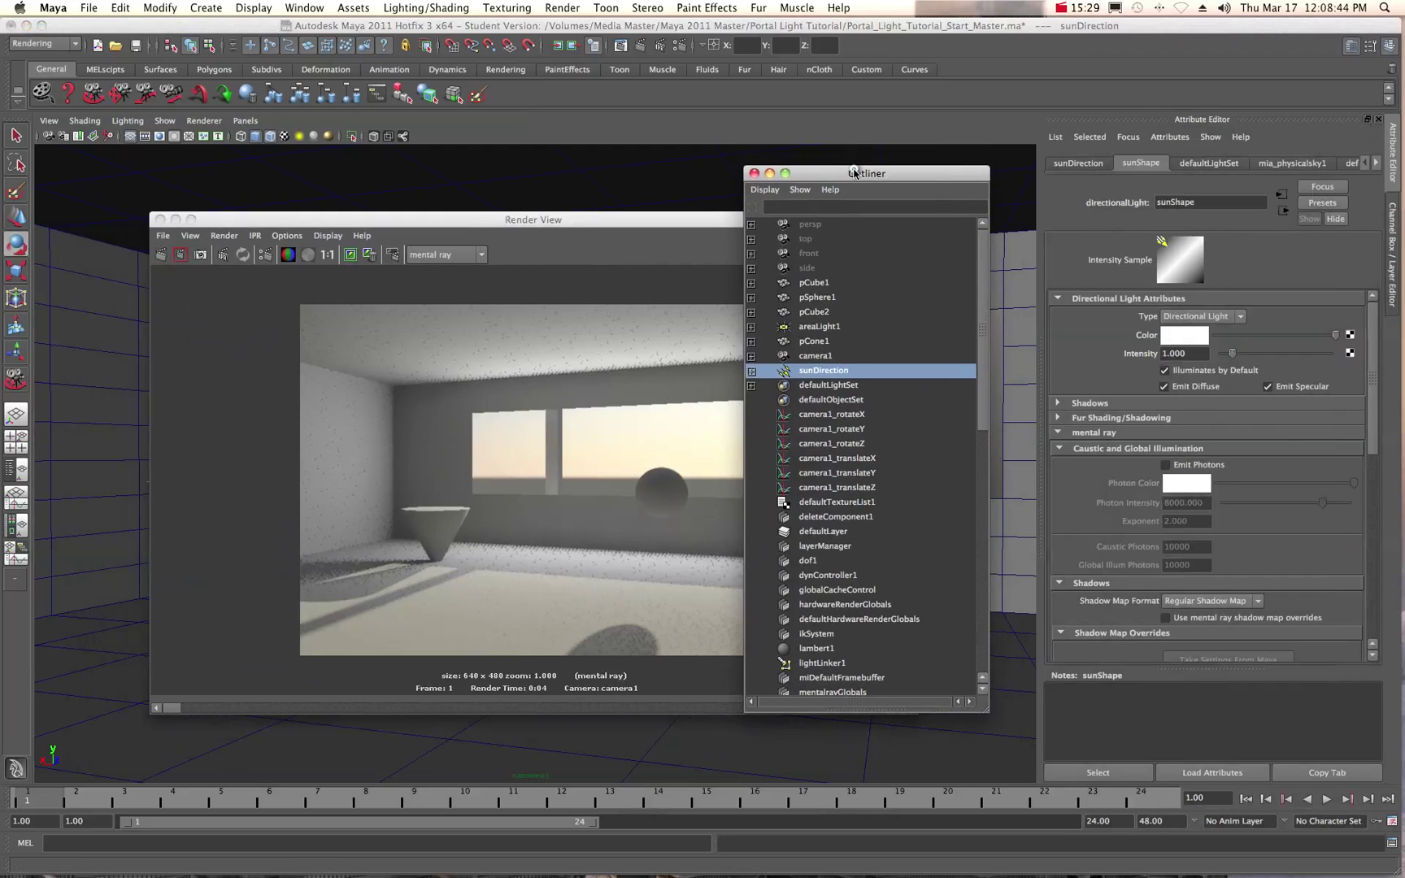
pyautogui.click(809, 327)
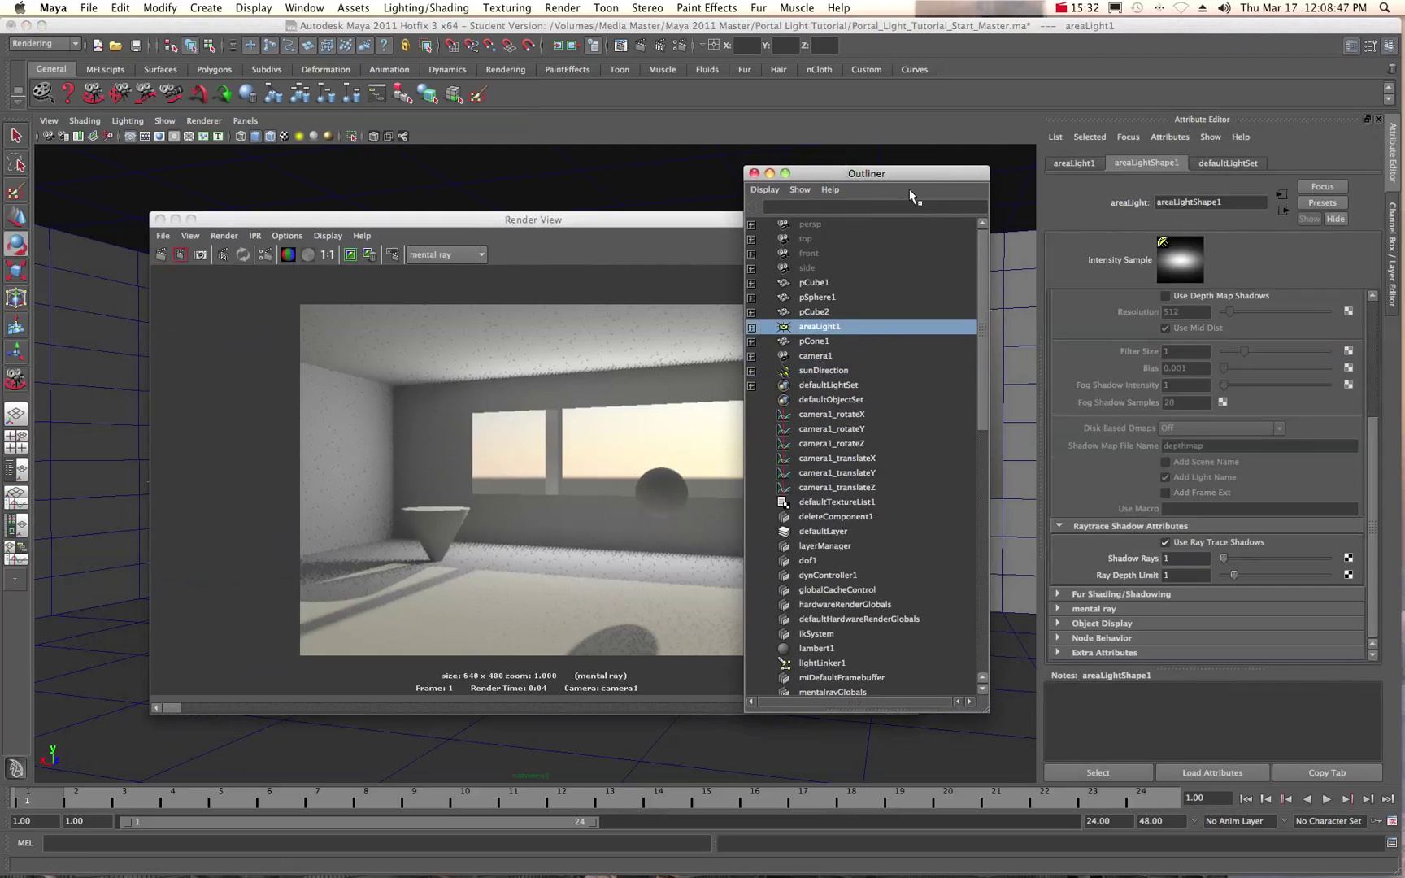
pyautogui.moveTo(901, 171); pyautogui.dragTo(1404, 173)
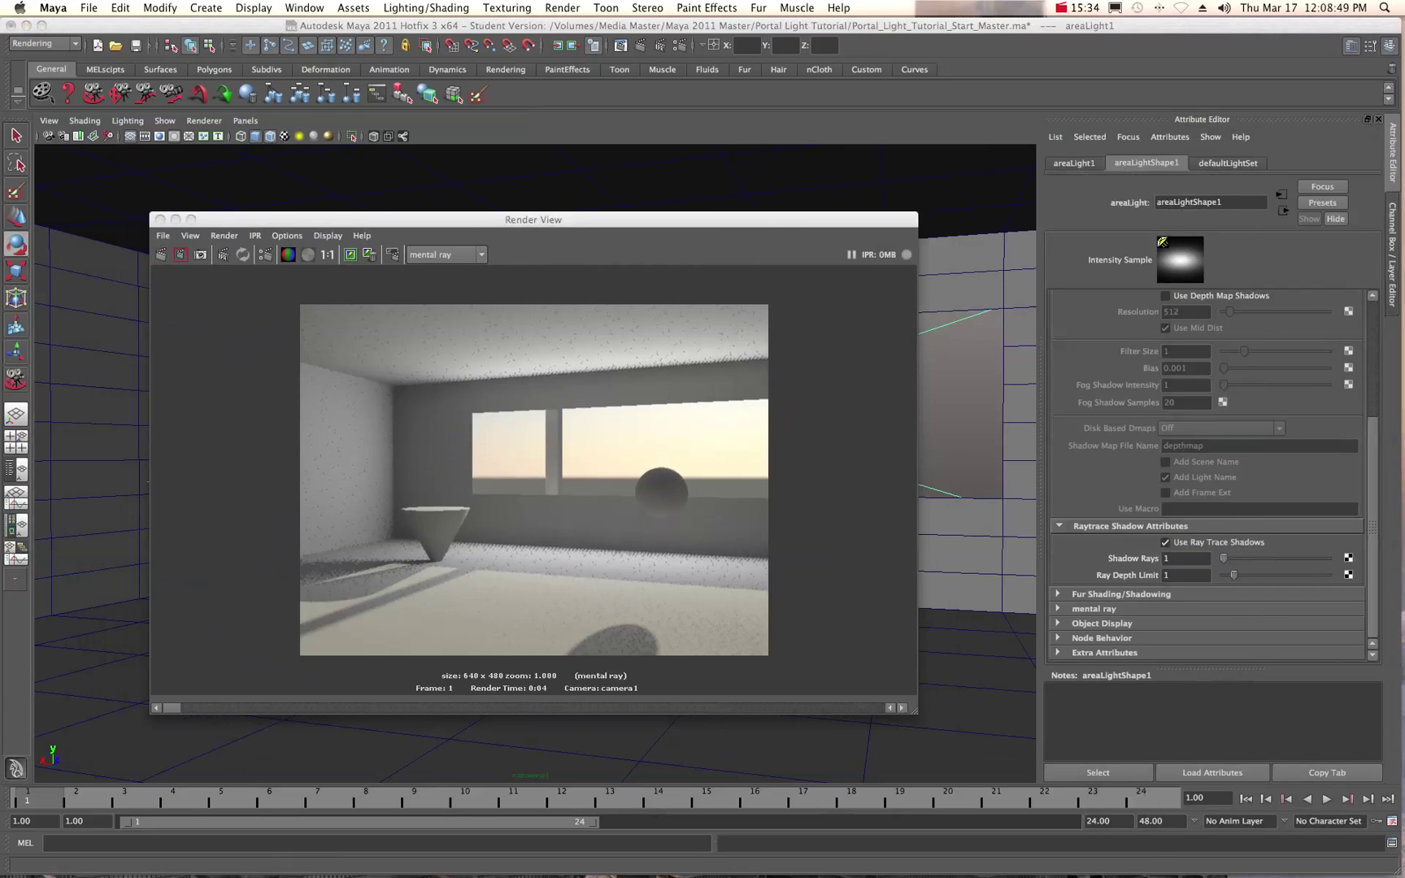
pyautogui.moveTo(1372, 476); pyautogui.dragTo(1374, 346)
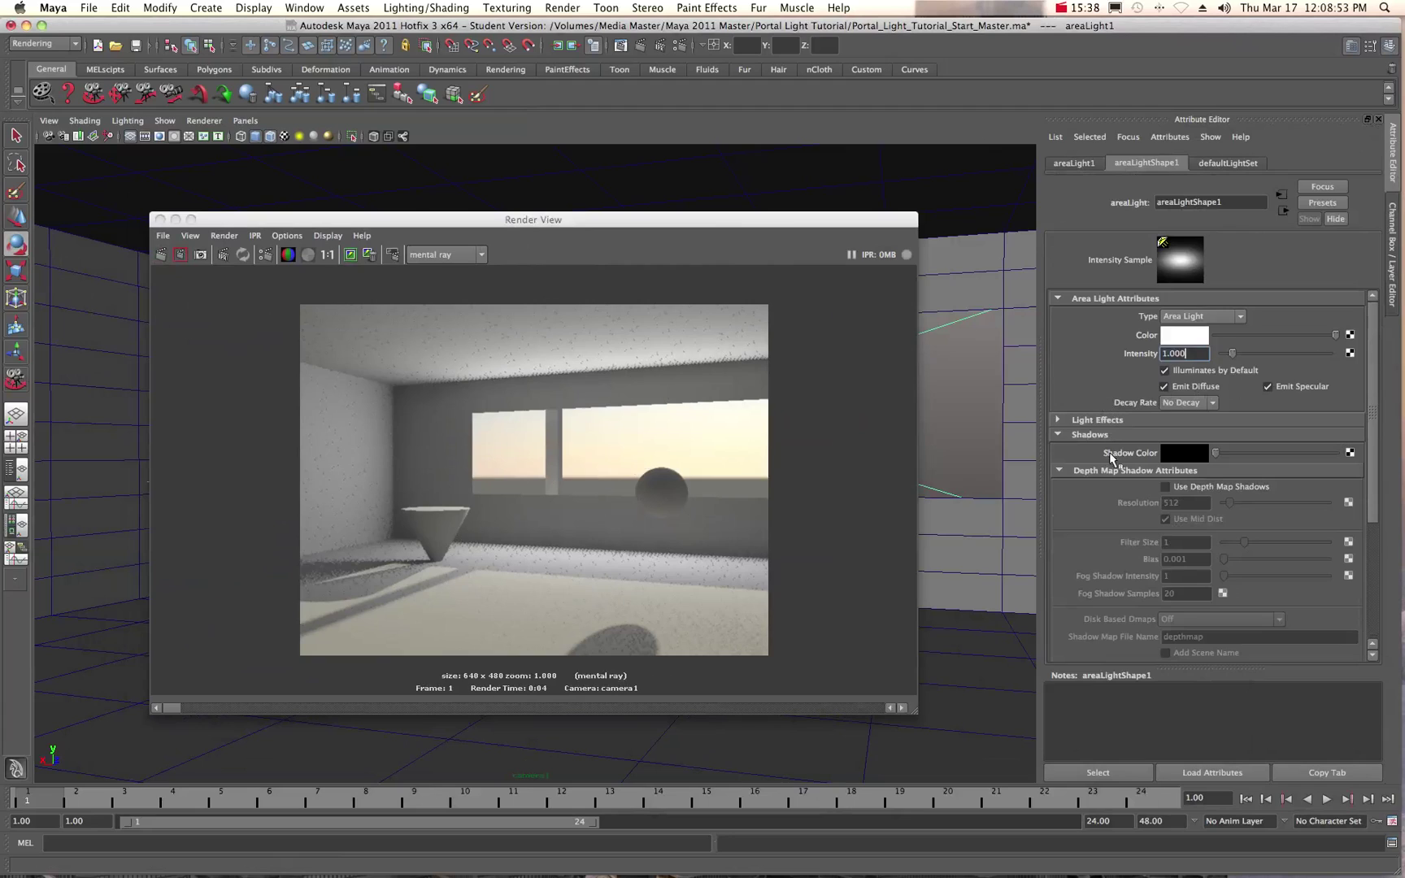
pyautogui.scroll(-3, 1114, 486)
pyautogui.scroll(-3, 1114, 485)
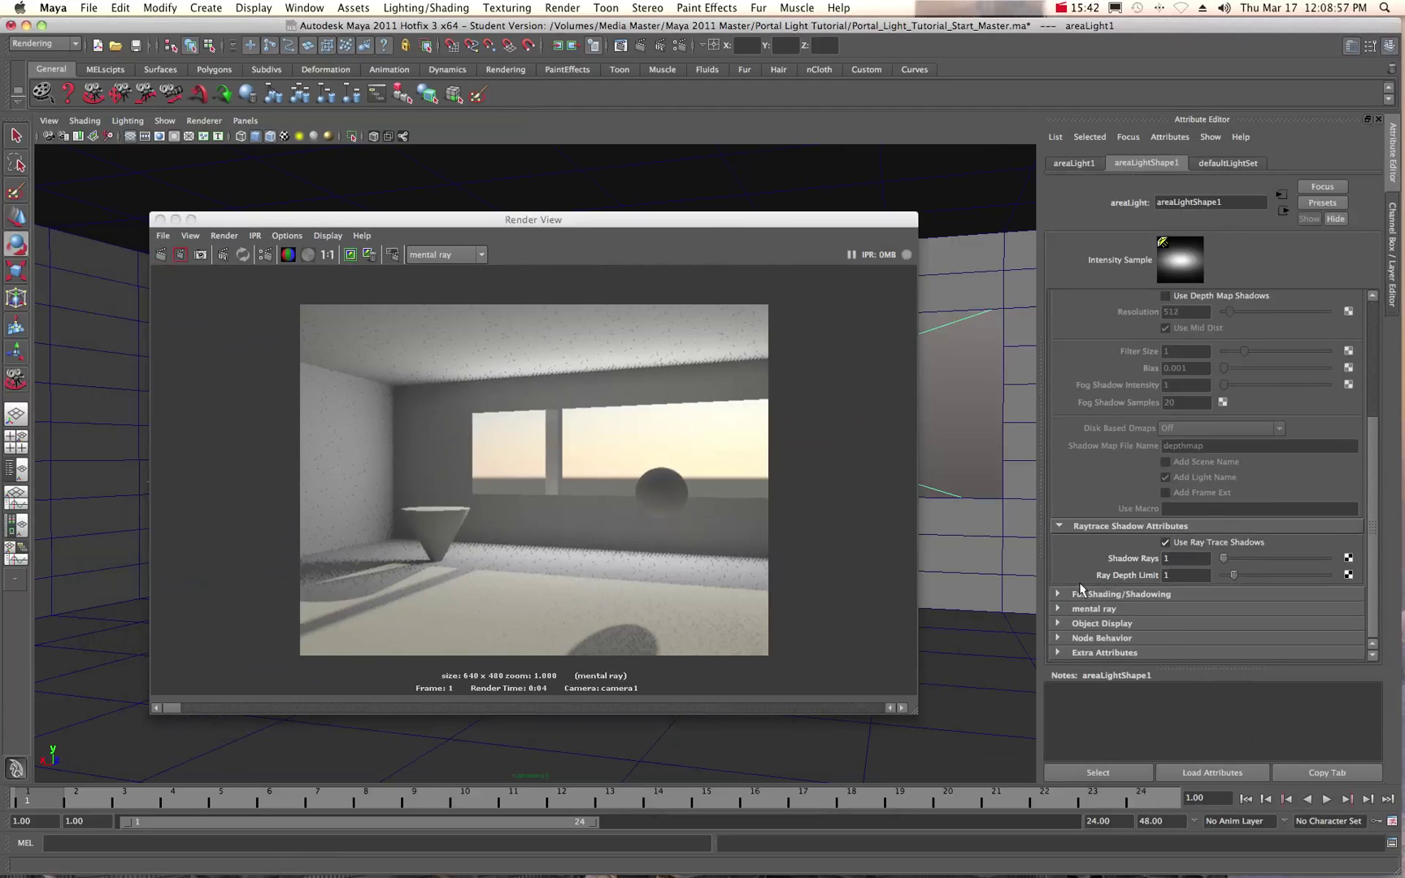
pyautogui.click(1058, 608)
pyautogui.scroll(-4, 1090, 533)
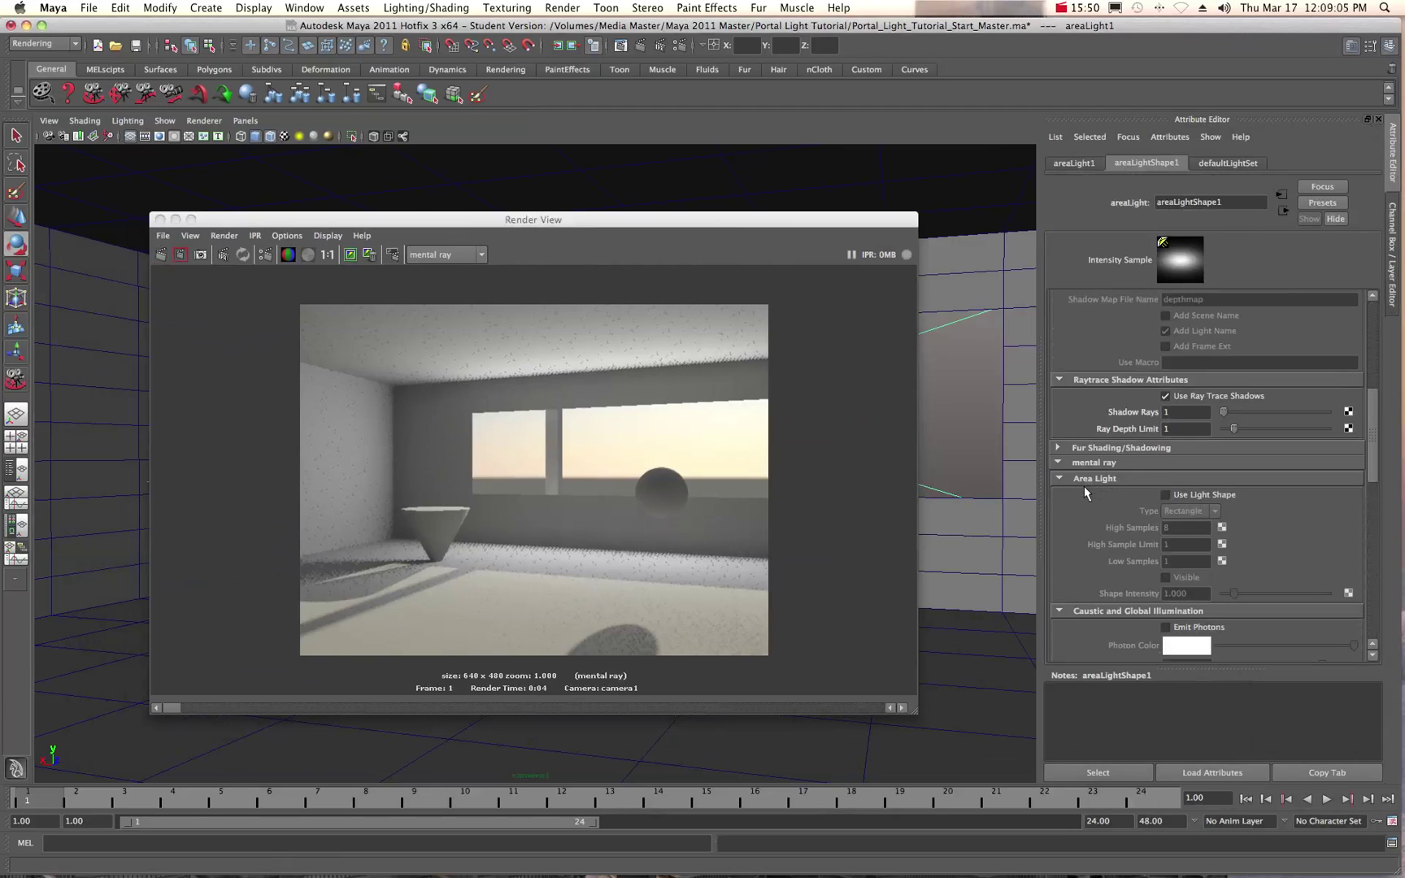
pyautogui.click(1166, 494)
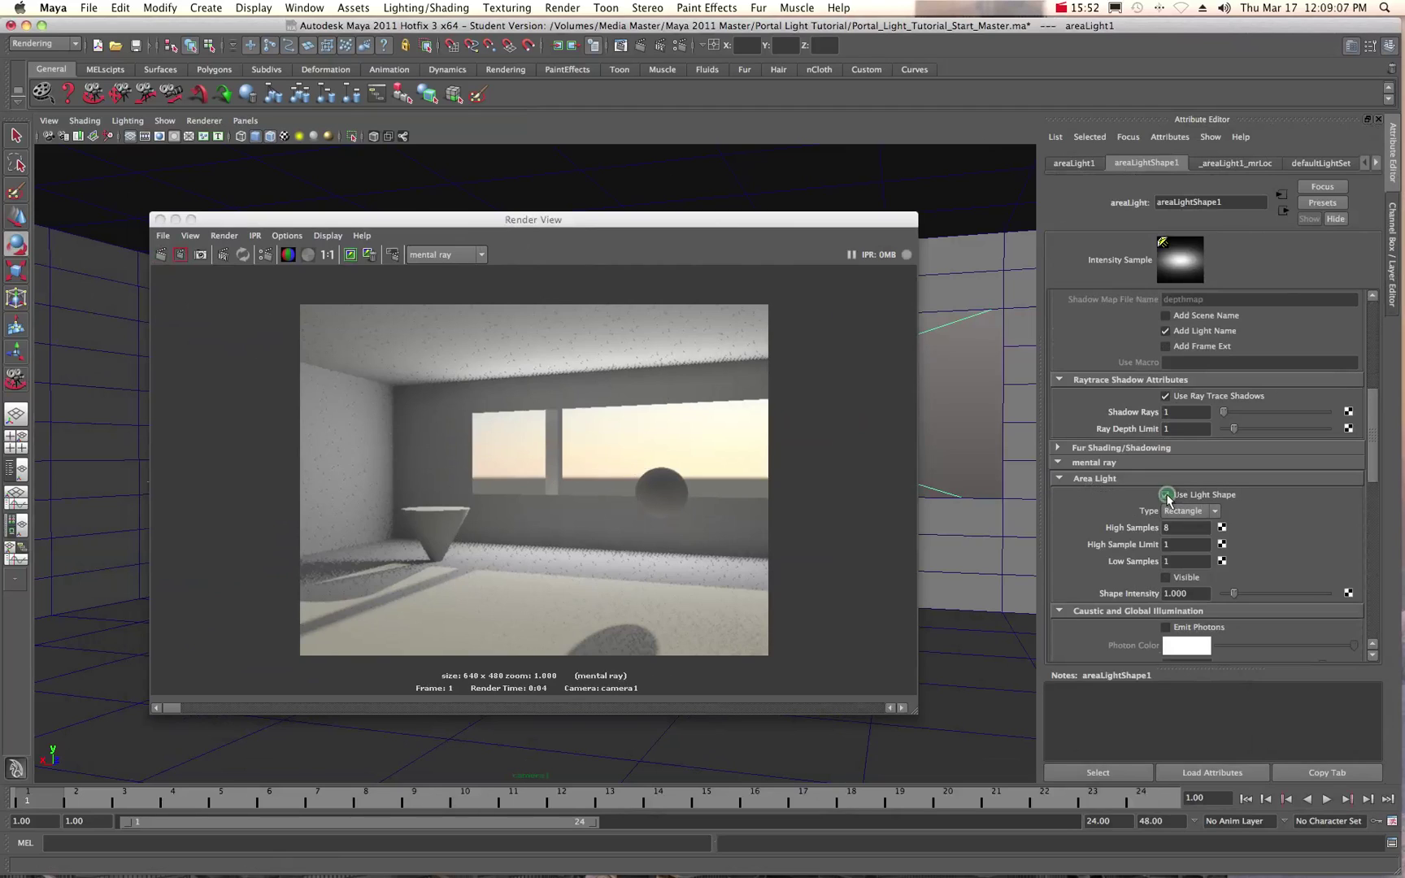
pyautogui.scroll(-2, 1096, 523)
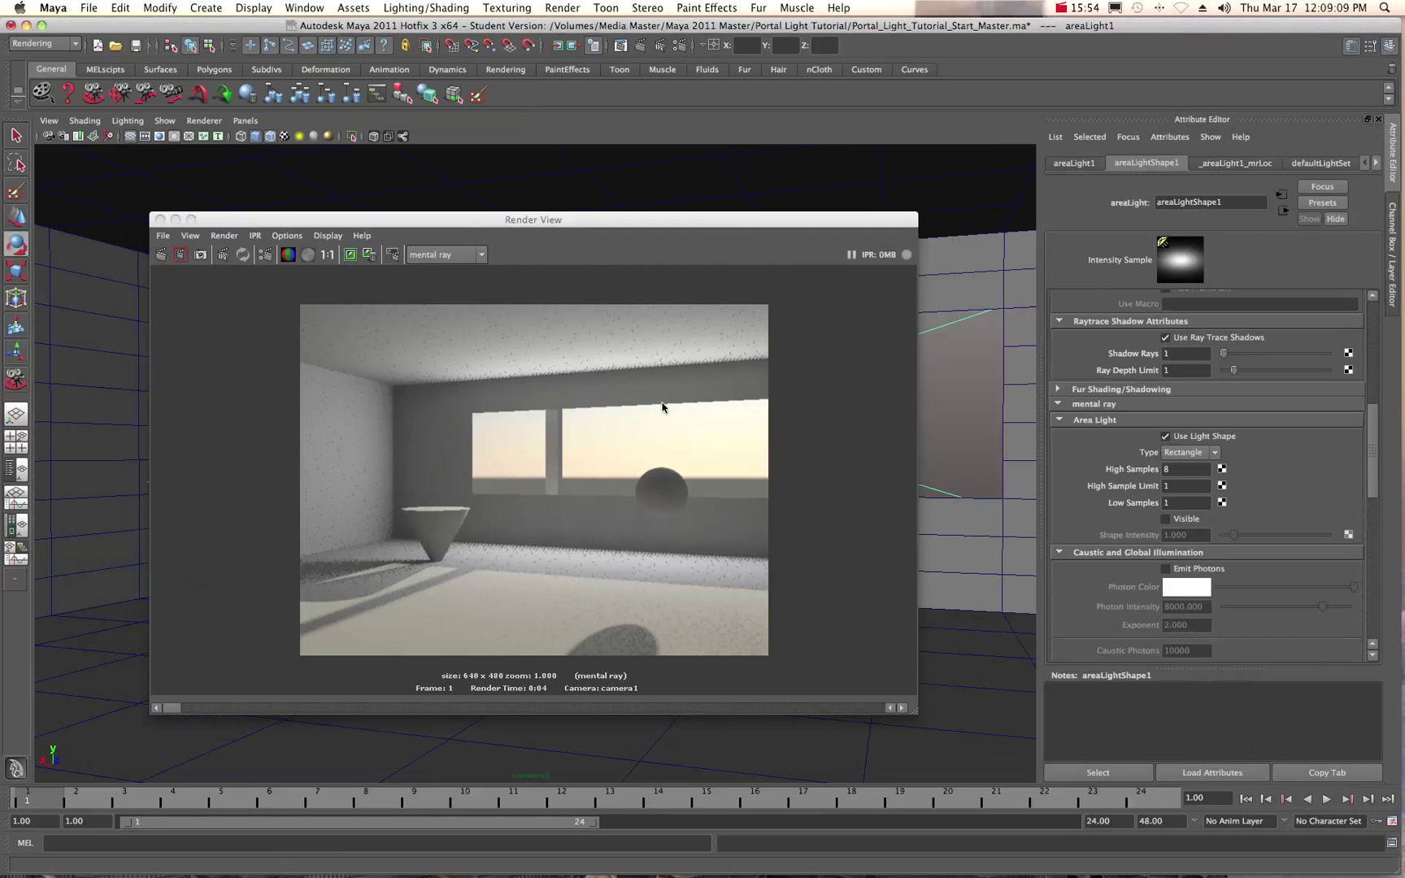
pyautogui.click(161, 256)
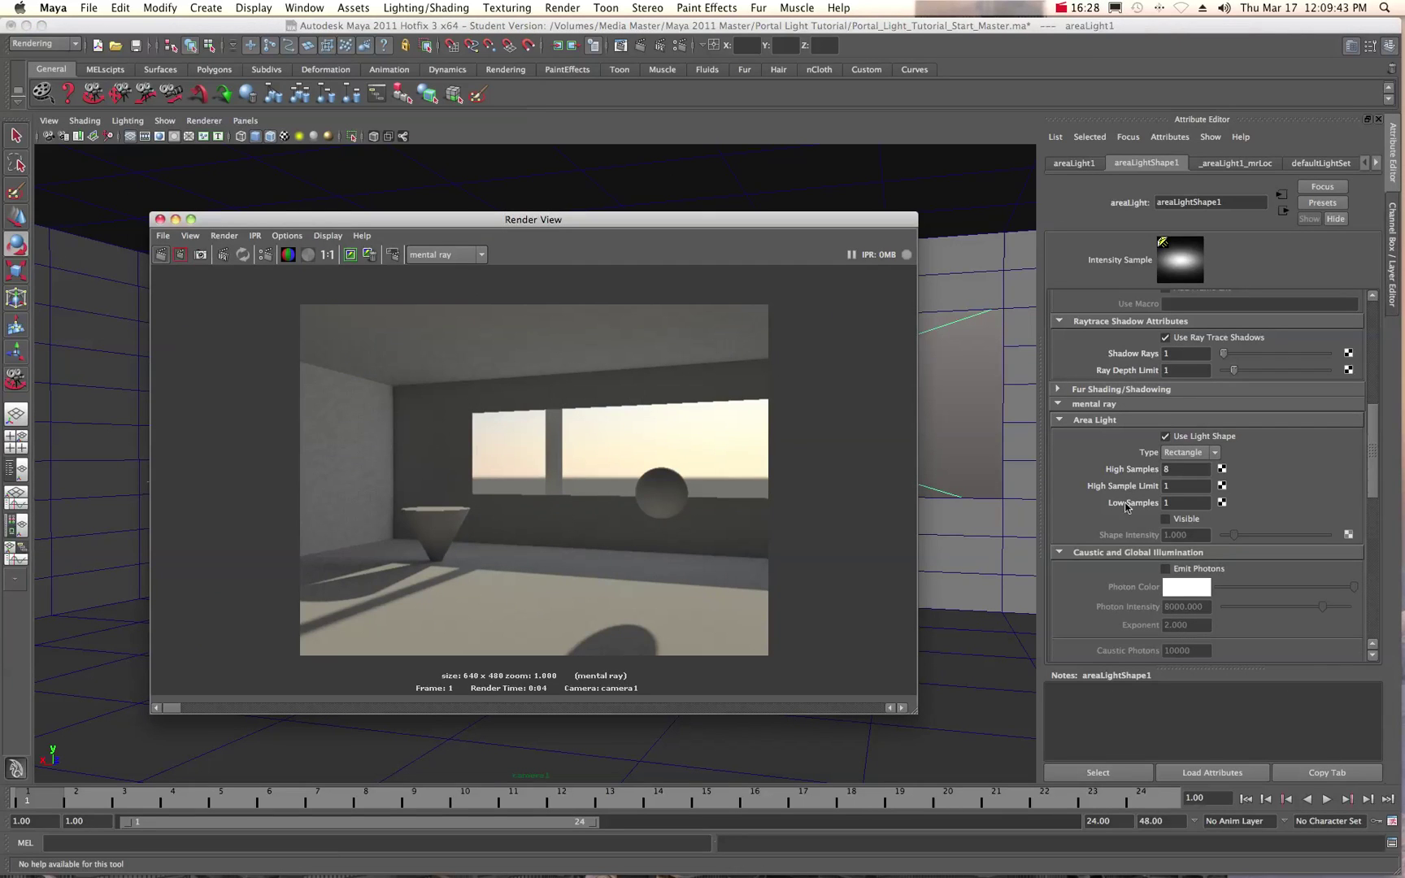
# Try an intensity of 0.5 on the area light and render the room.
pyautogui.moveTo(1373, 452); pyautogui.dragTo(1374, 333)
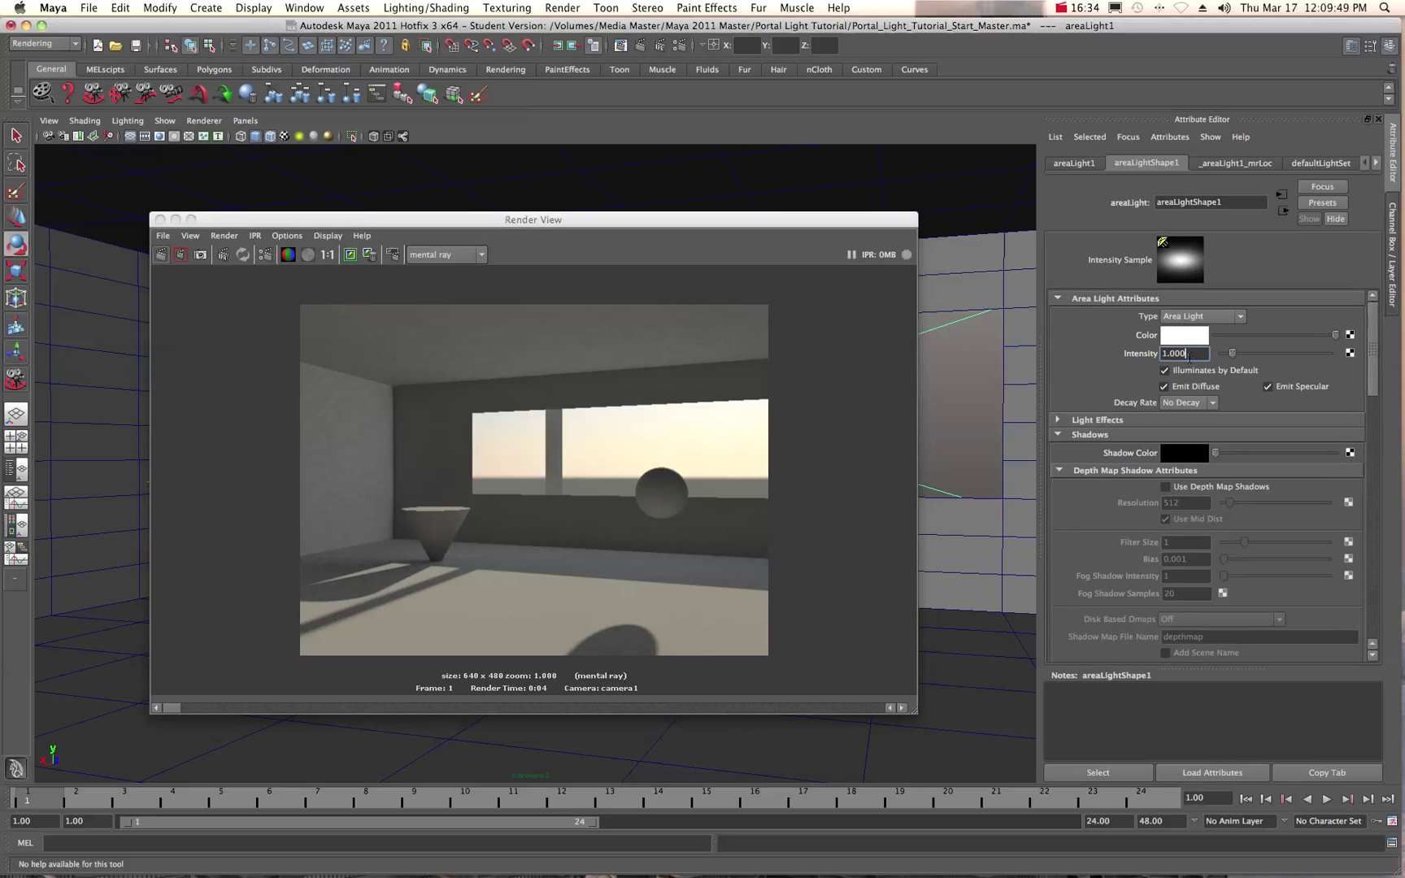
pyautogui.moveTo(1192, 354); pyautogui.dragTo(1127, 356)
pyautogui.write('.5')
pyautogui.press('Return')
pyautogui.click(162, 255)
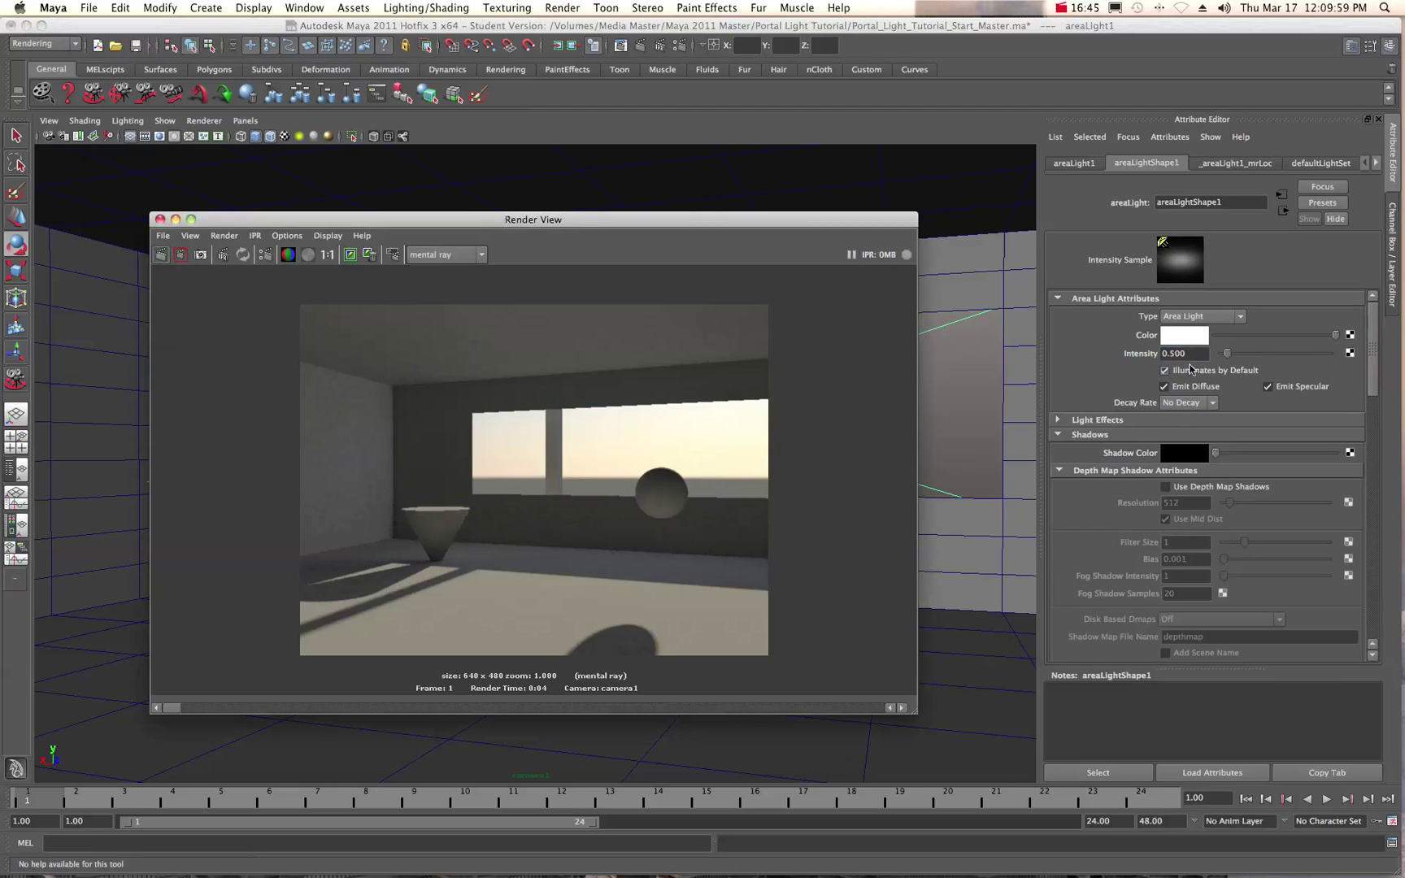
# Set the area light's intensity to 4 and render the room again.
pyautogui.moveTo(1196, 355); pyautogui.dragTo(1111, 352)
pyautogui.write('4')
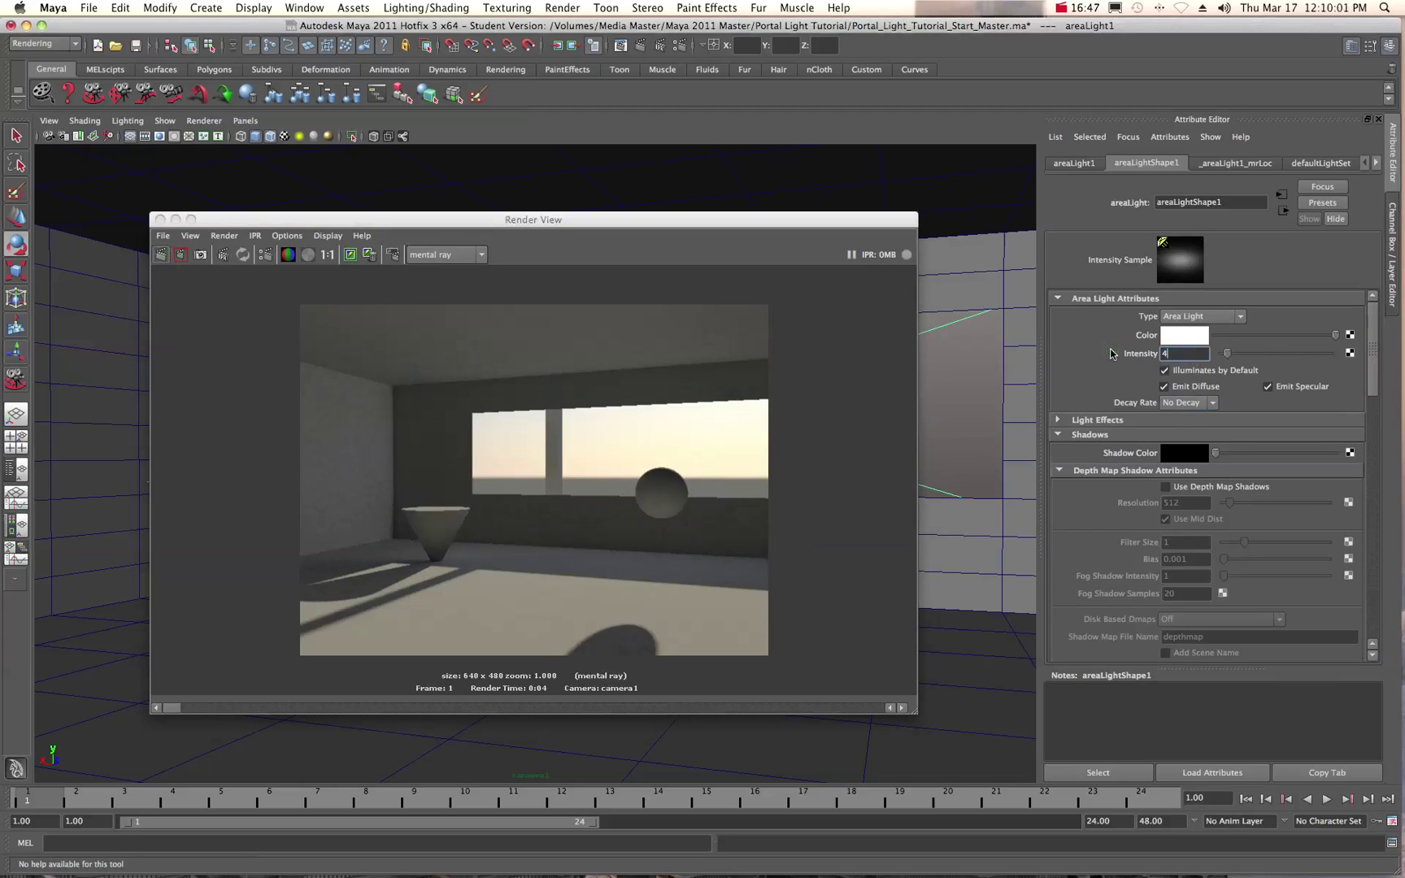
pyautogui.click(162, 256)
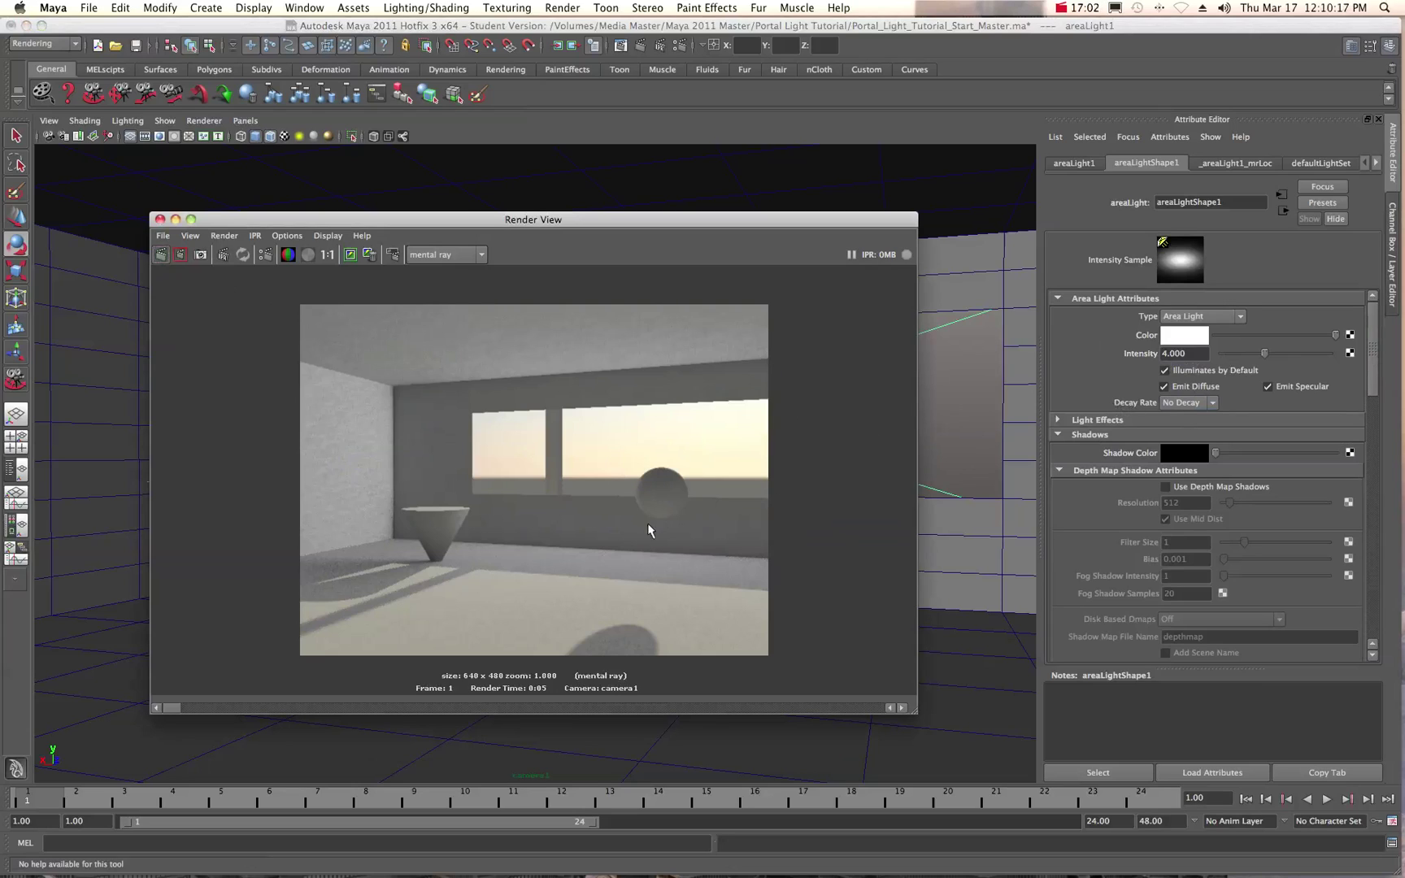
# Set the area light's decay rate to Quadratic.
pyautogui.click(1213, 406)
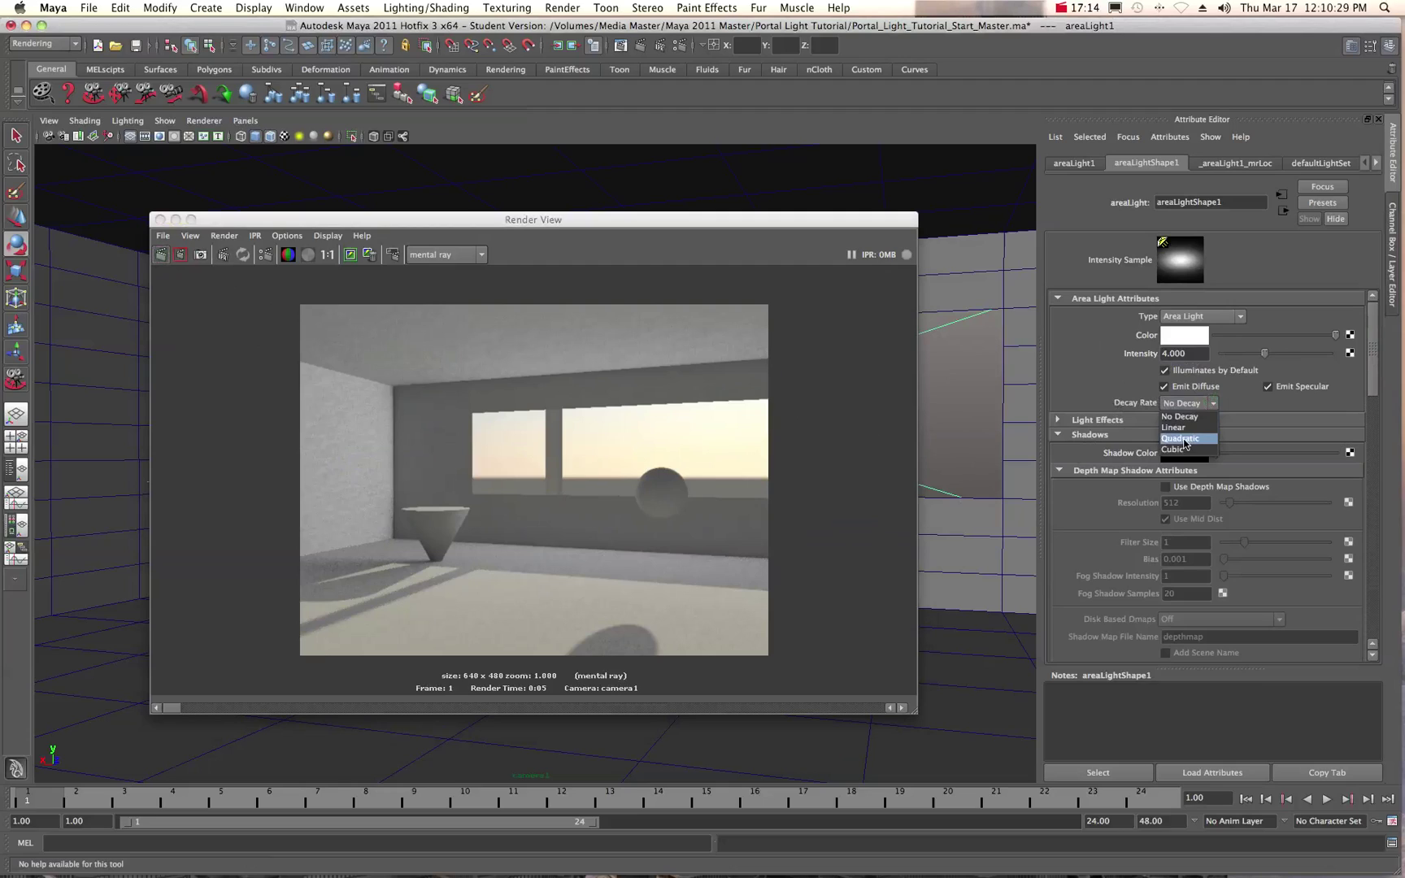
pyautogui.click(1185, 440)
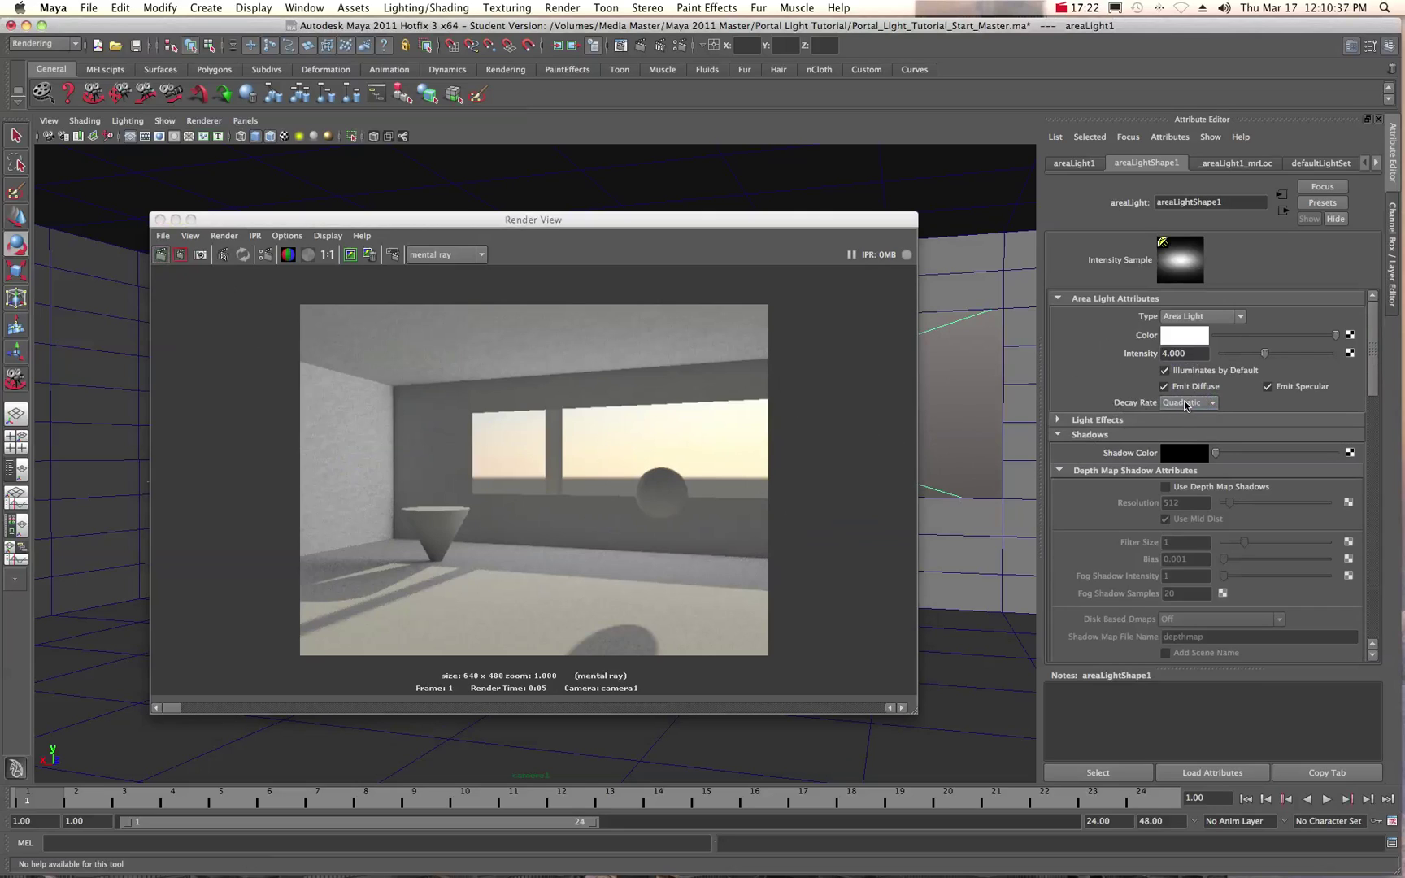
# Render the room with the quadratic decay, and repeat the render with the area light's intensity at 10.
pyautogui.click(161, 254)
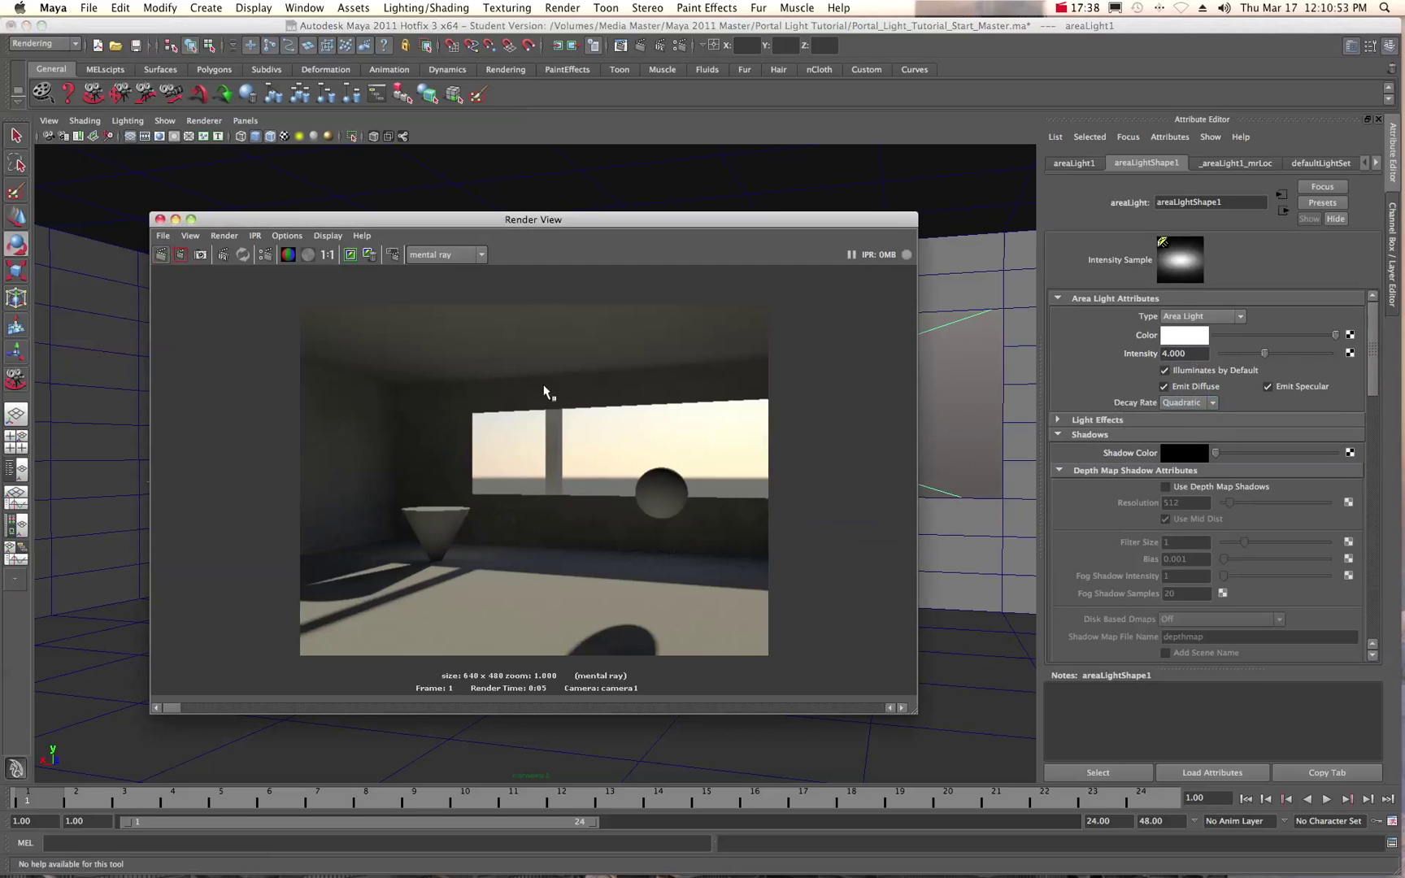
pyautogui.doubleClick(1184, 355)
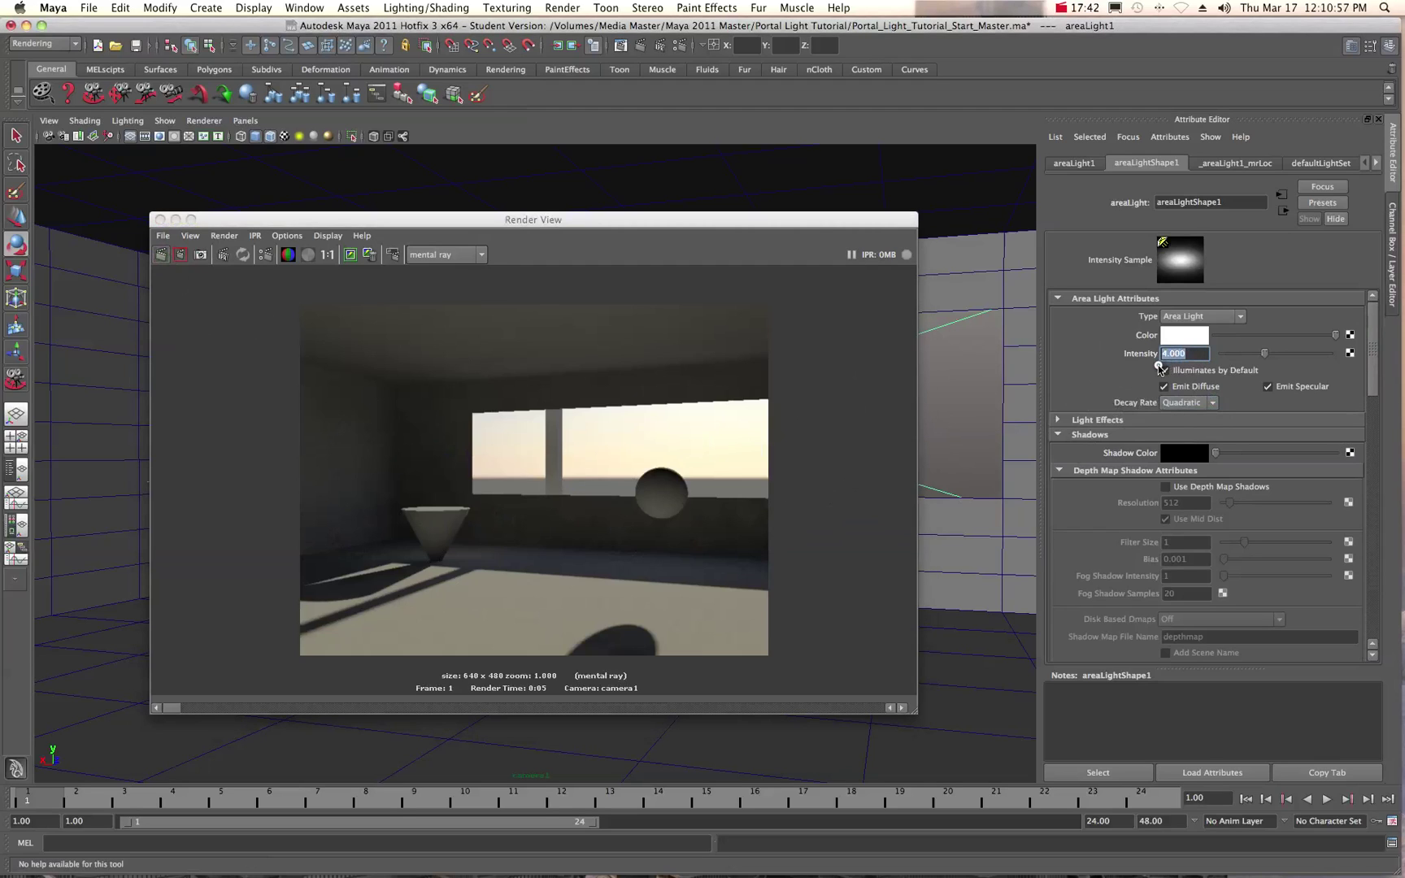
pyautogui.write('10')
pyautogui.click(163, 255)
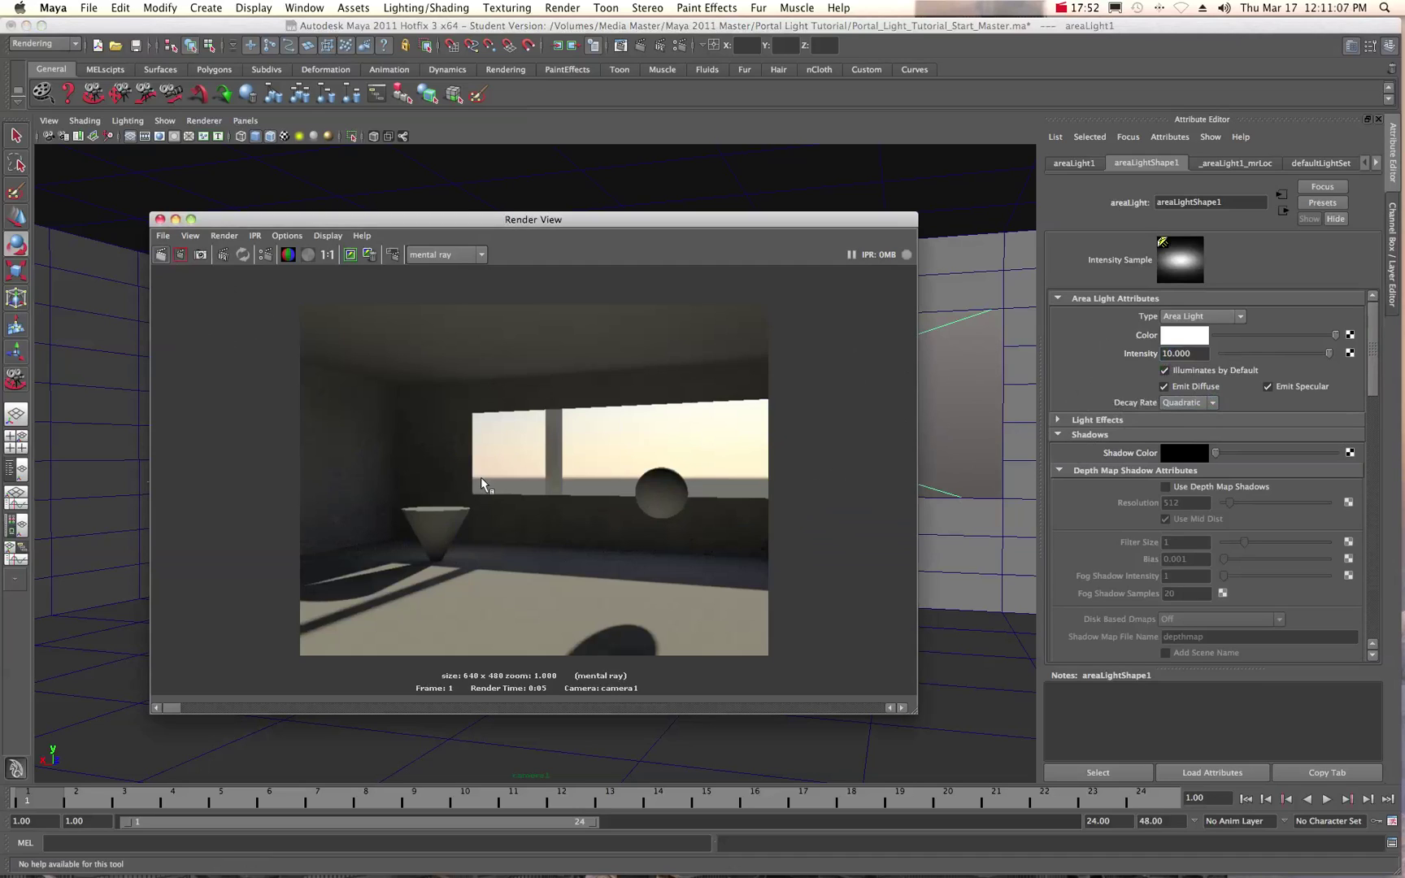
# Try an intensity of 100 on the area light and render the room.
pyautogui.click(1183, 353)
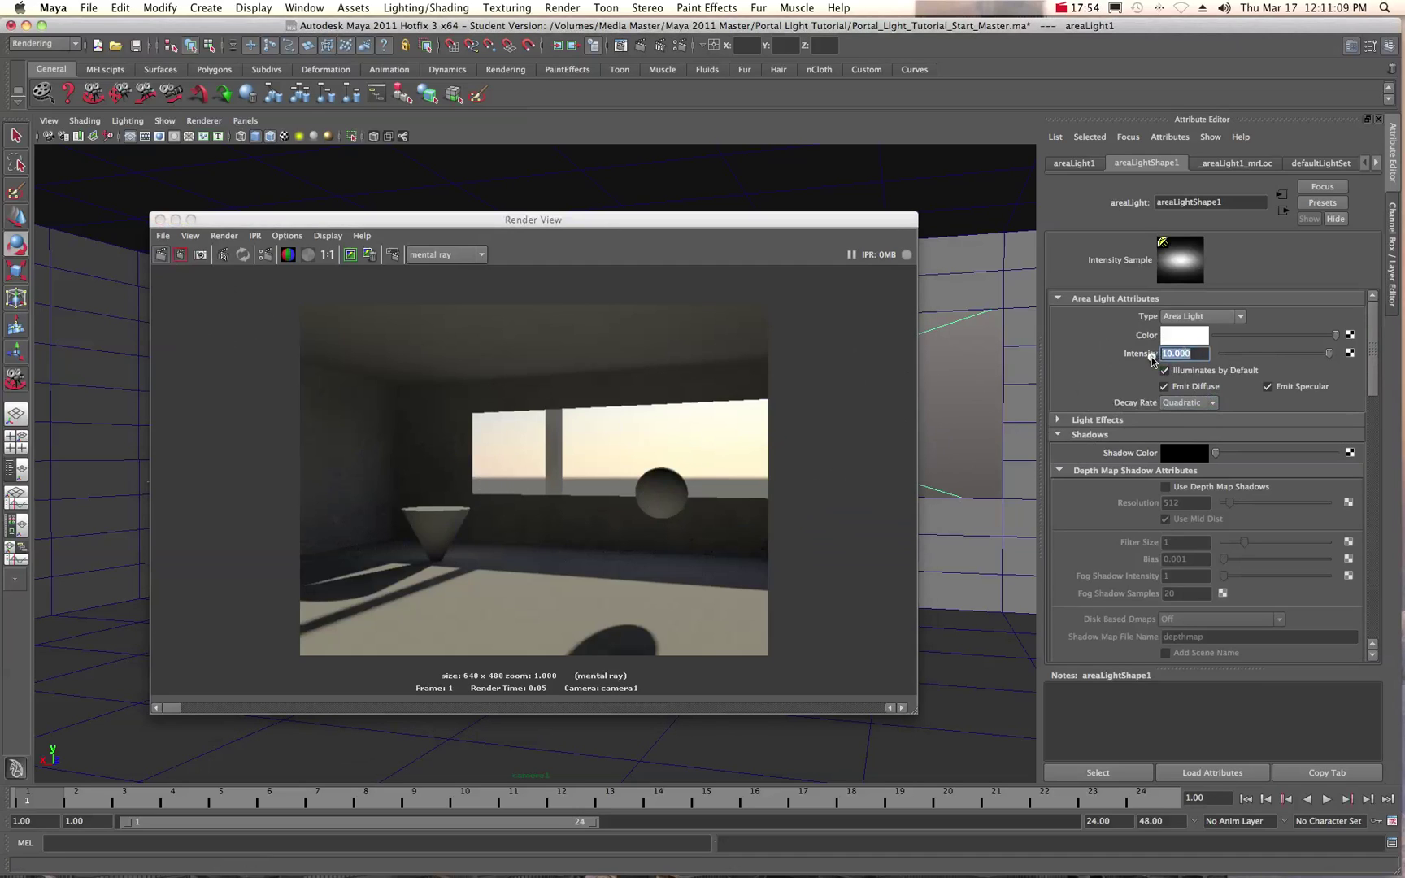
pyautogui.write('100')
pyautogui.press('Return')
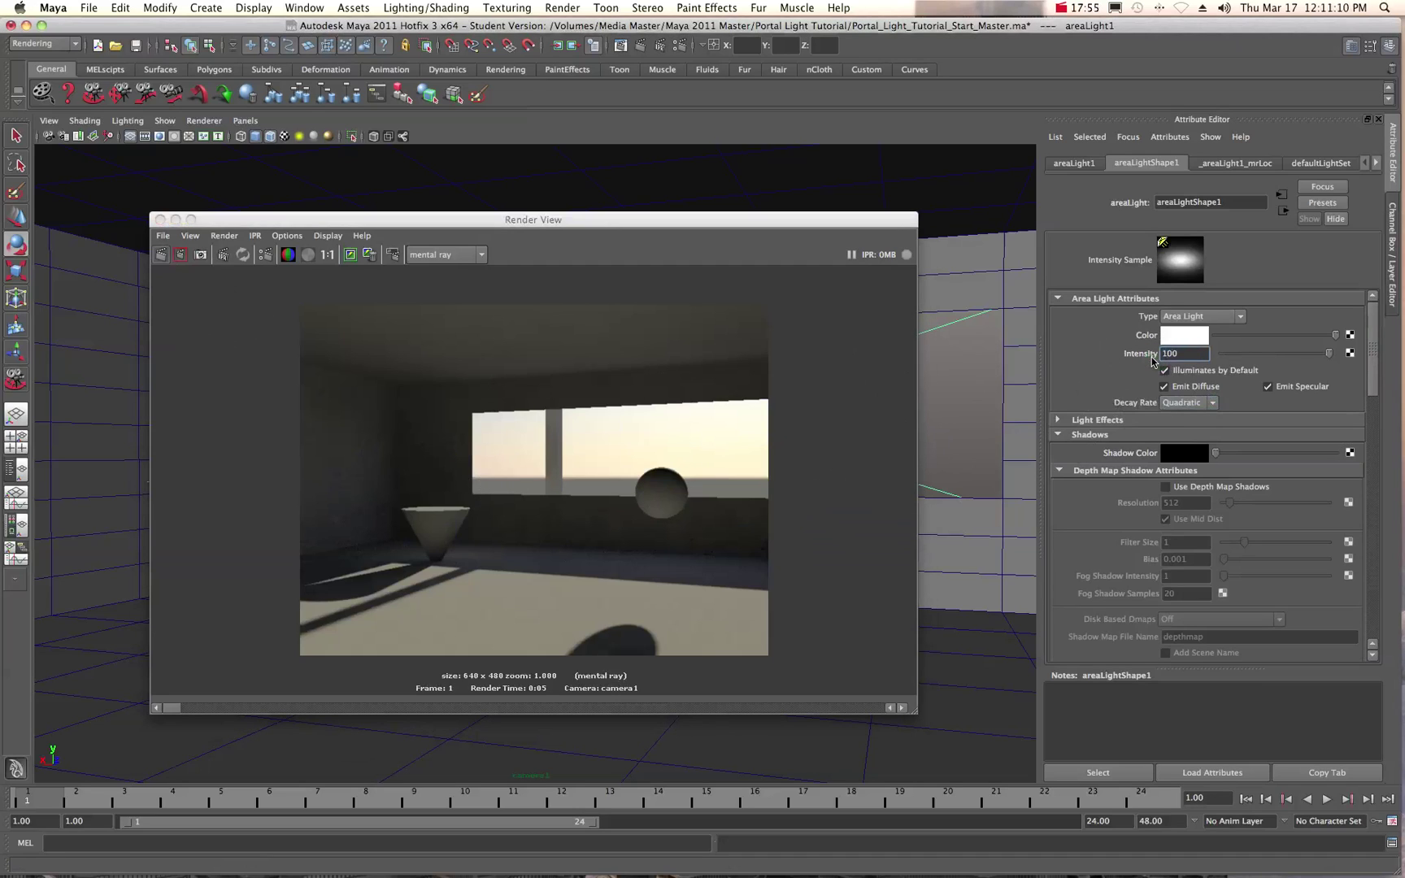
pyautogui.click(161, 255)
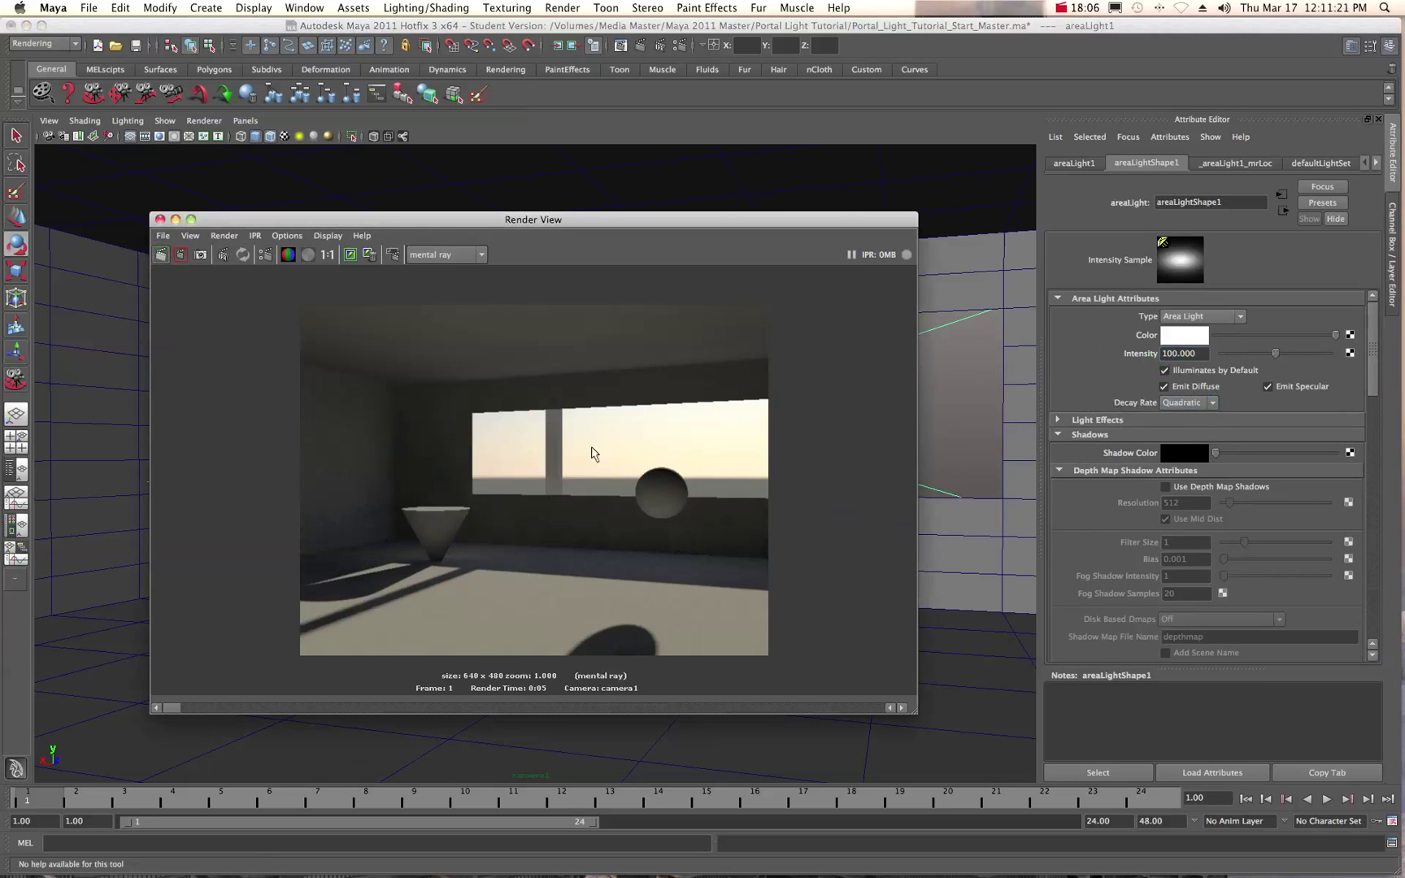
# Test-render the room with the area light's intensity at 1000, and again with it set to 10000.
pyautogui.click(1176, 355)
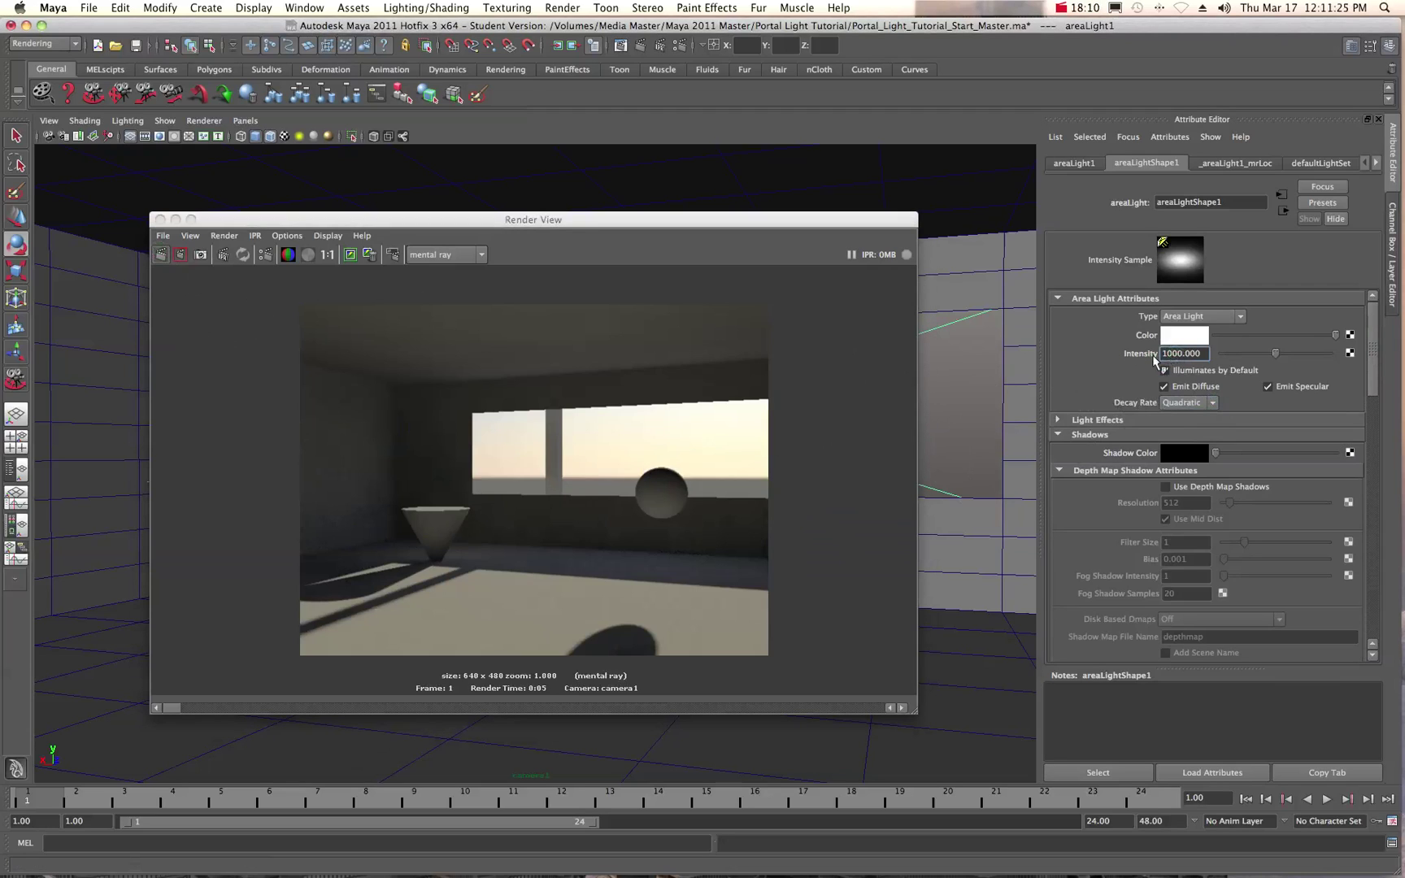
pyautogui.click(162, 255)
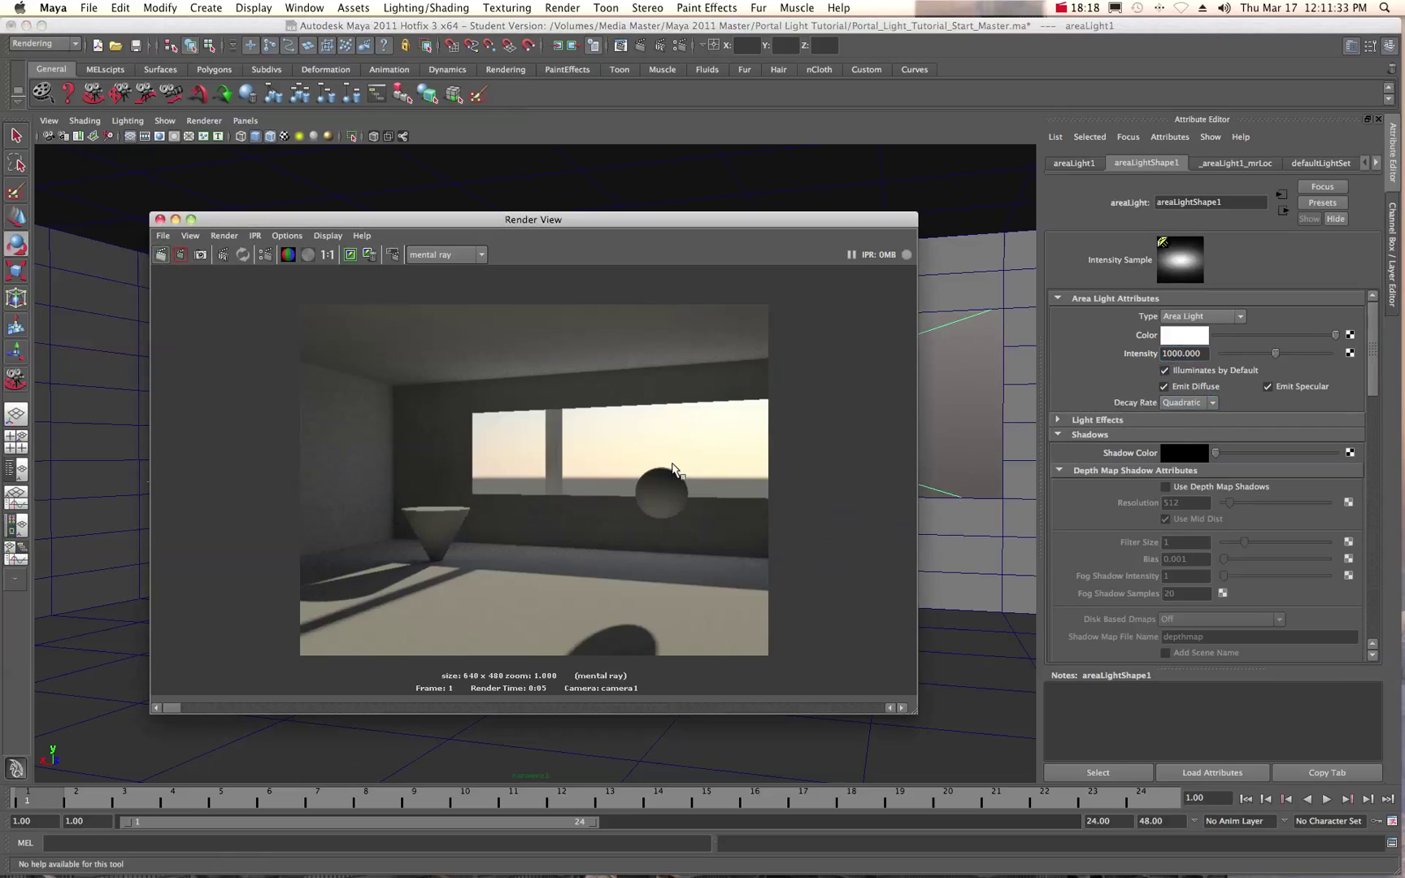
pyautogui.click(1172, 356)
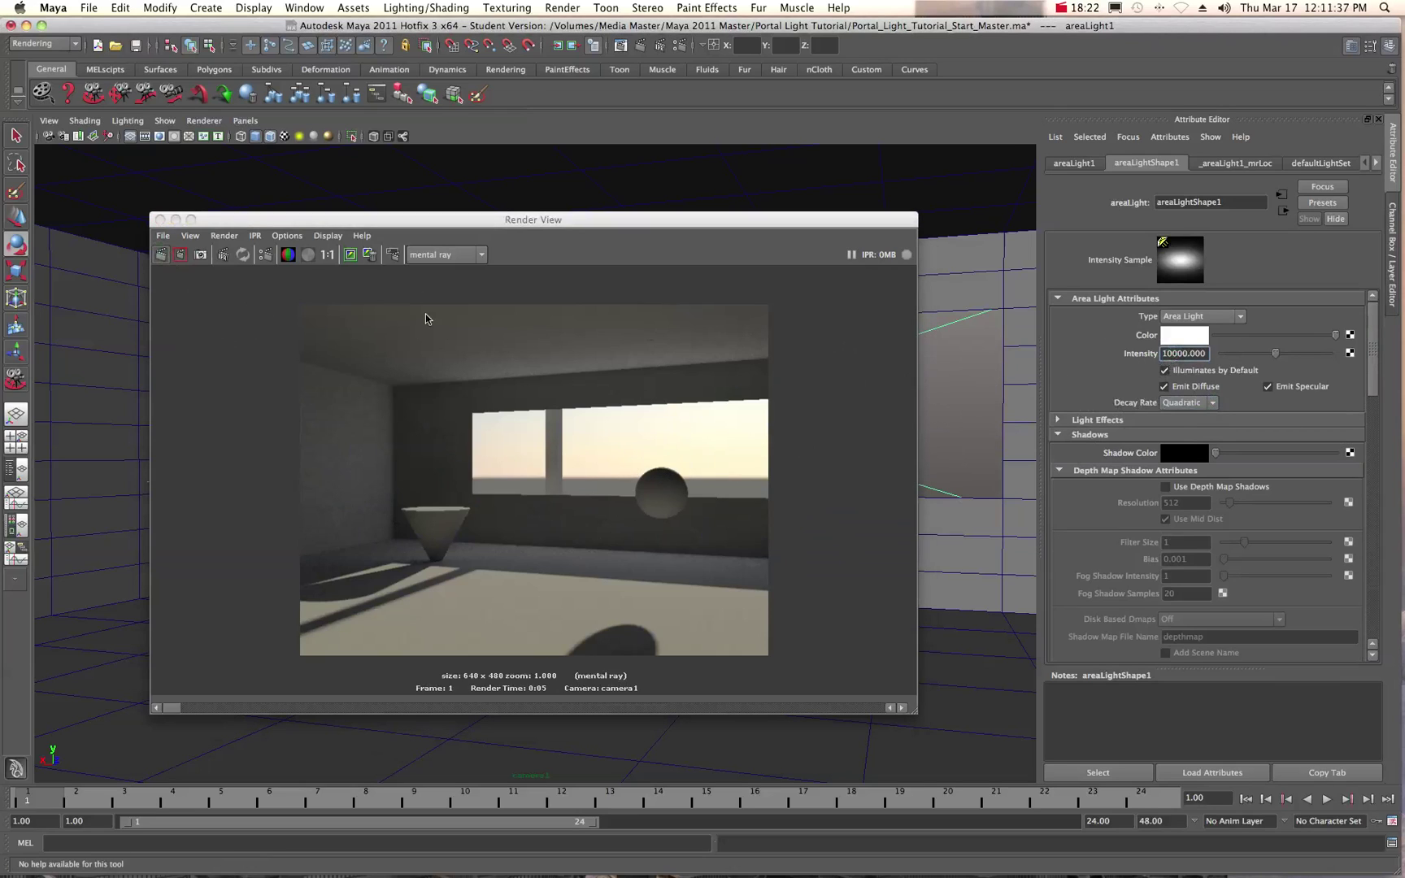
pyautogui.click(163, 255)
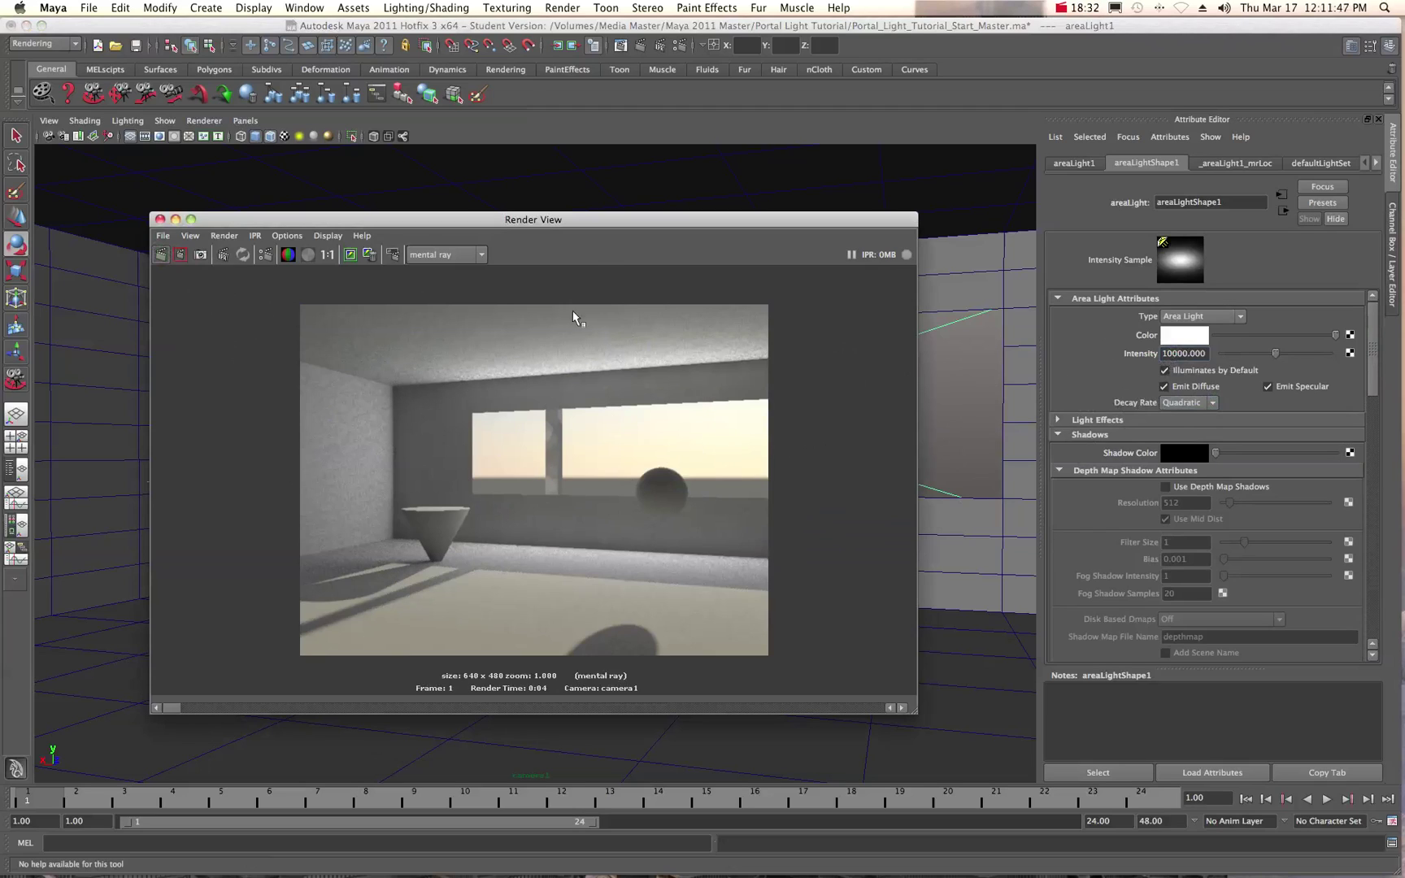
# Try a Red/Blue Shift of 0.4 on the mia_physicalsky1 node from the Hypershade and re-render the room.
pyautogui.moveTo(600, 228); pyautogui.dragTo(614, 225)
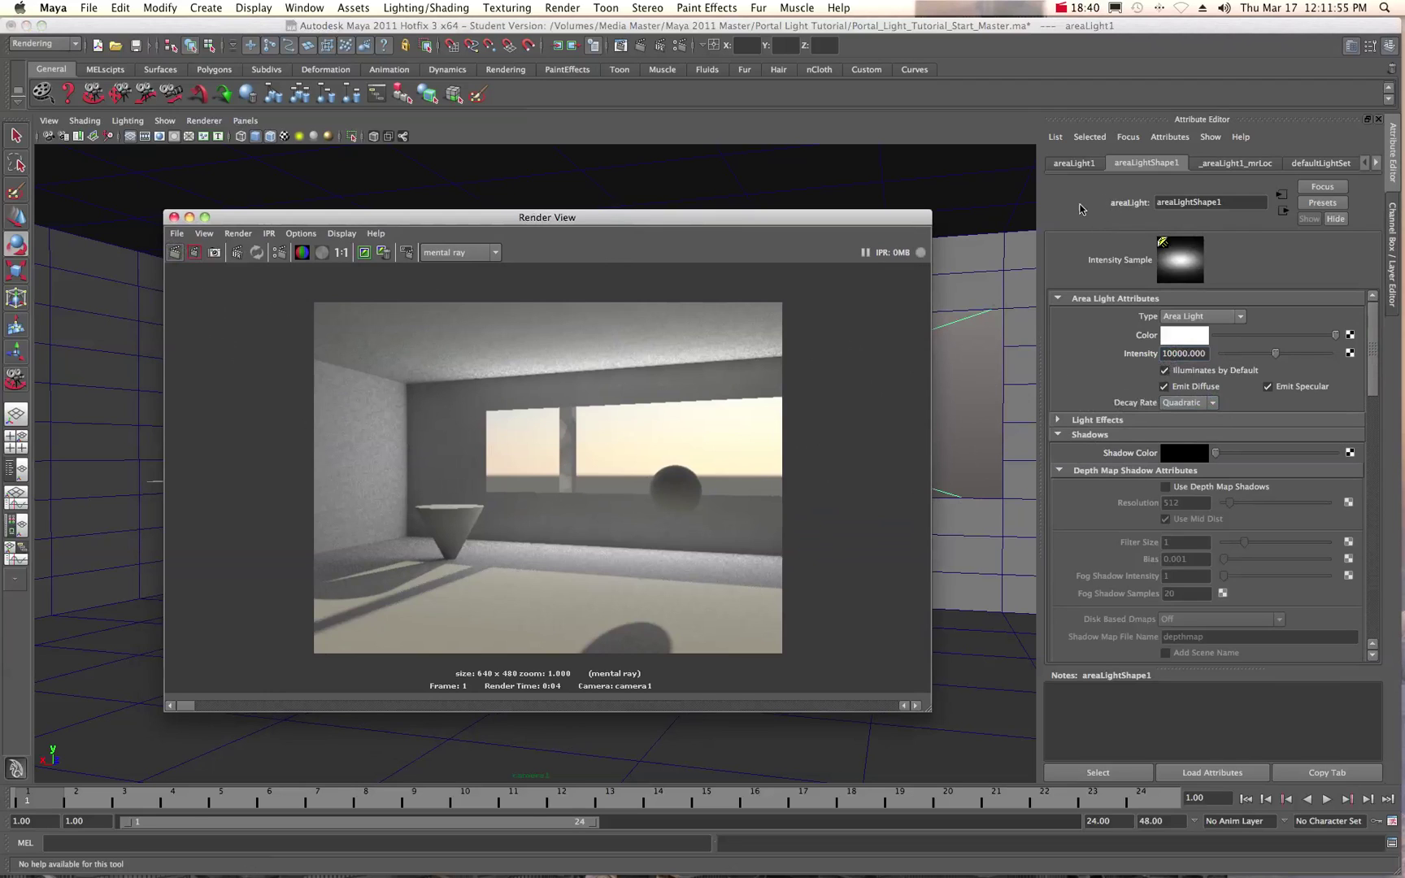
pyautogui.hotkey('shift', 'o')
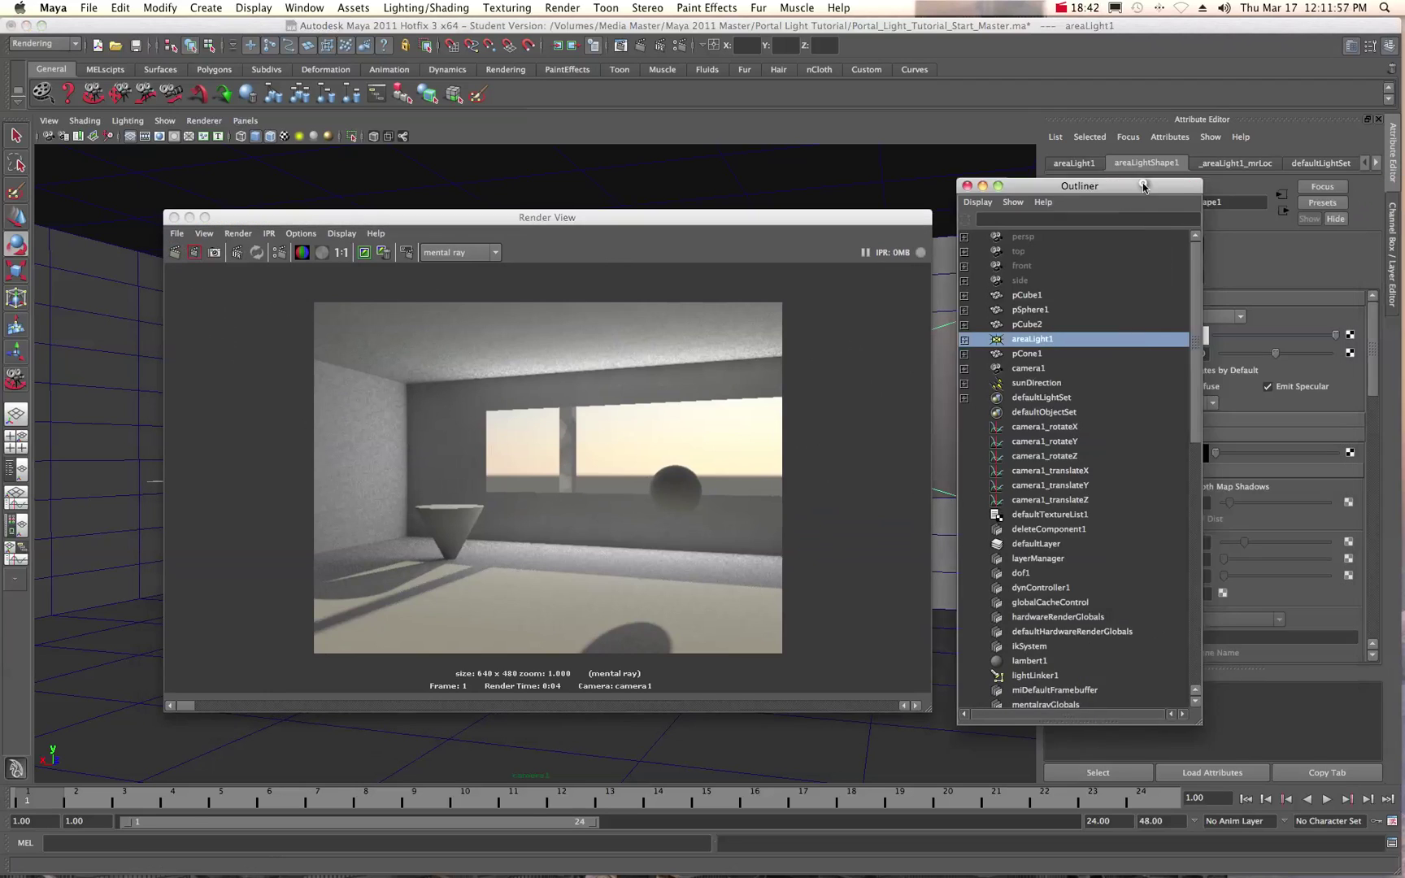
pyautogui.moveTo(1144, 197); pyautogui.dragTo(960, 196)
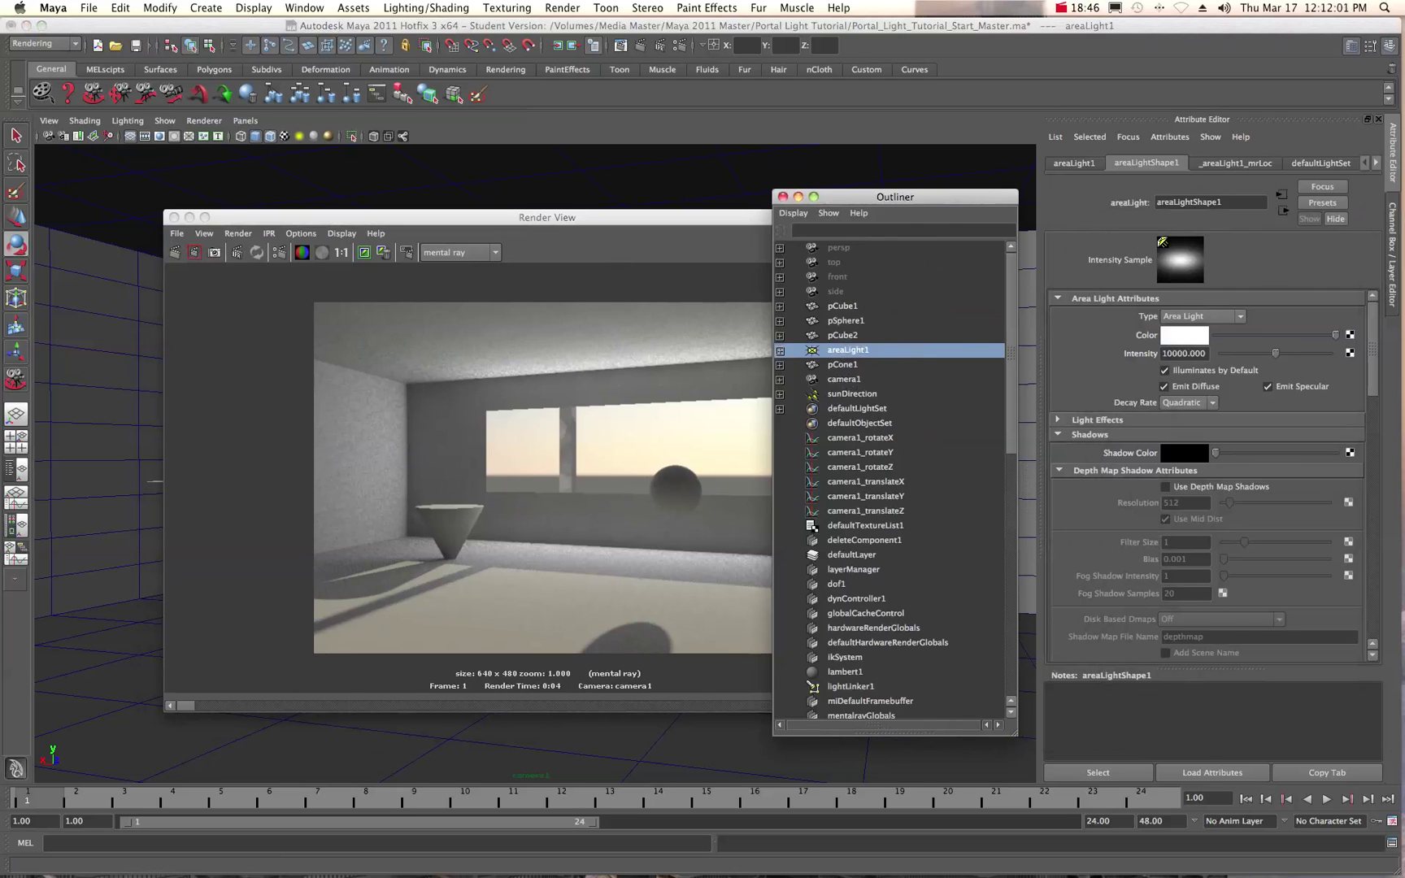
pyautogui.moveTo(1256, 189); pyautogui.dragTo(553, 179)
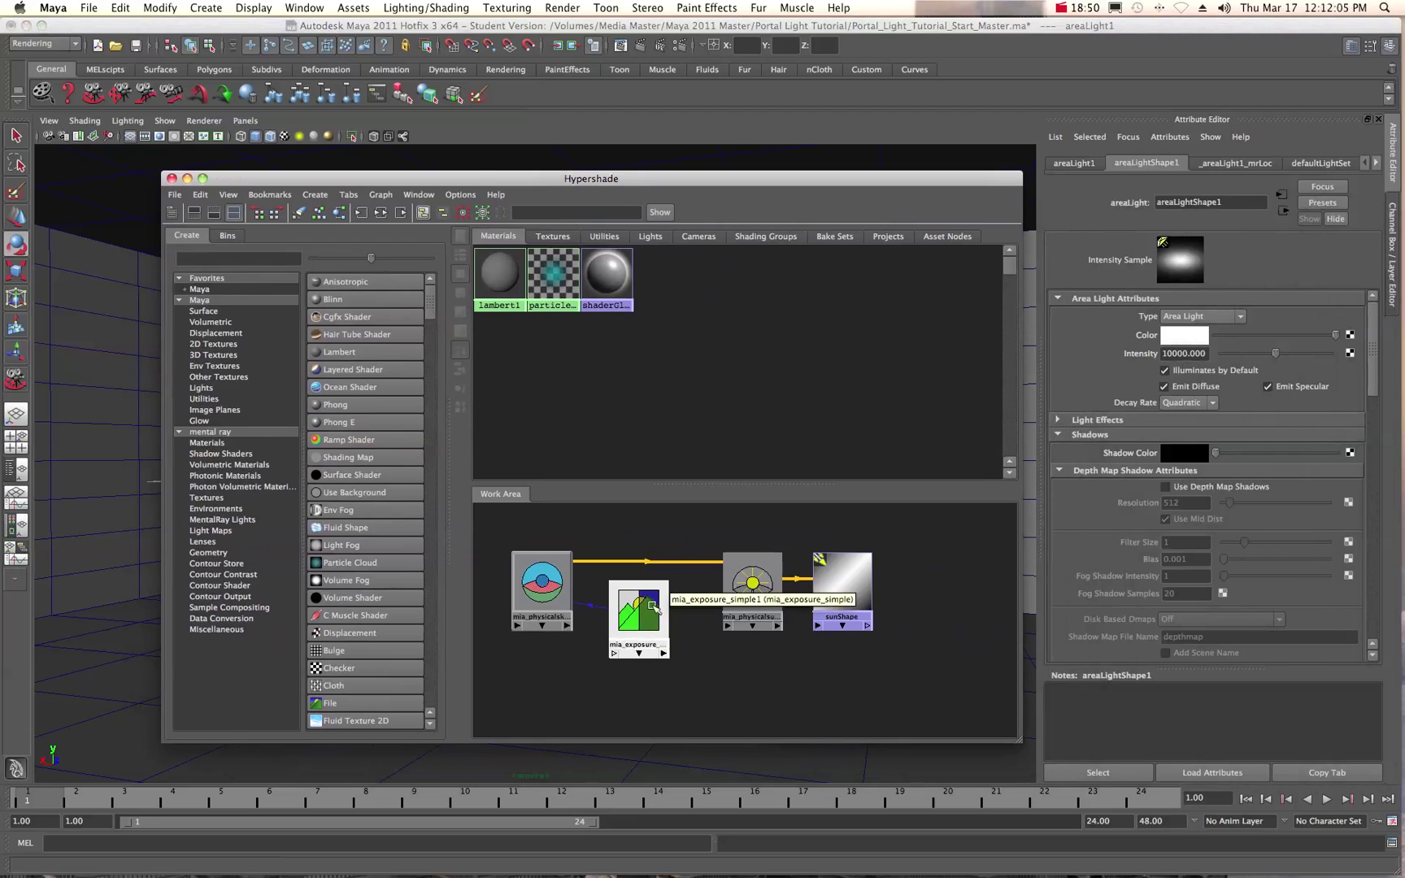
pyautogui.click(547, 593)
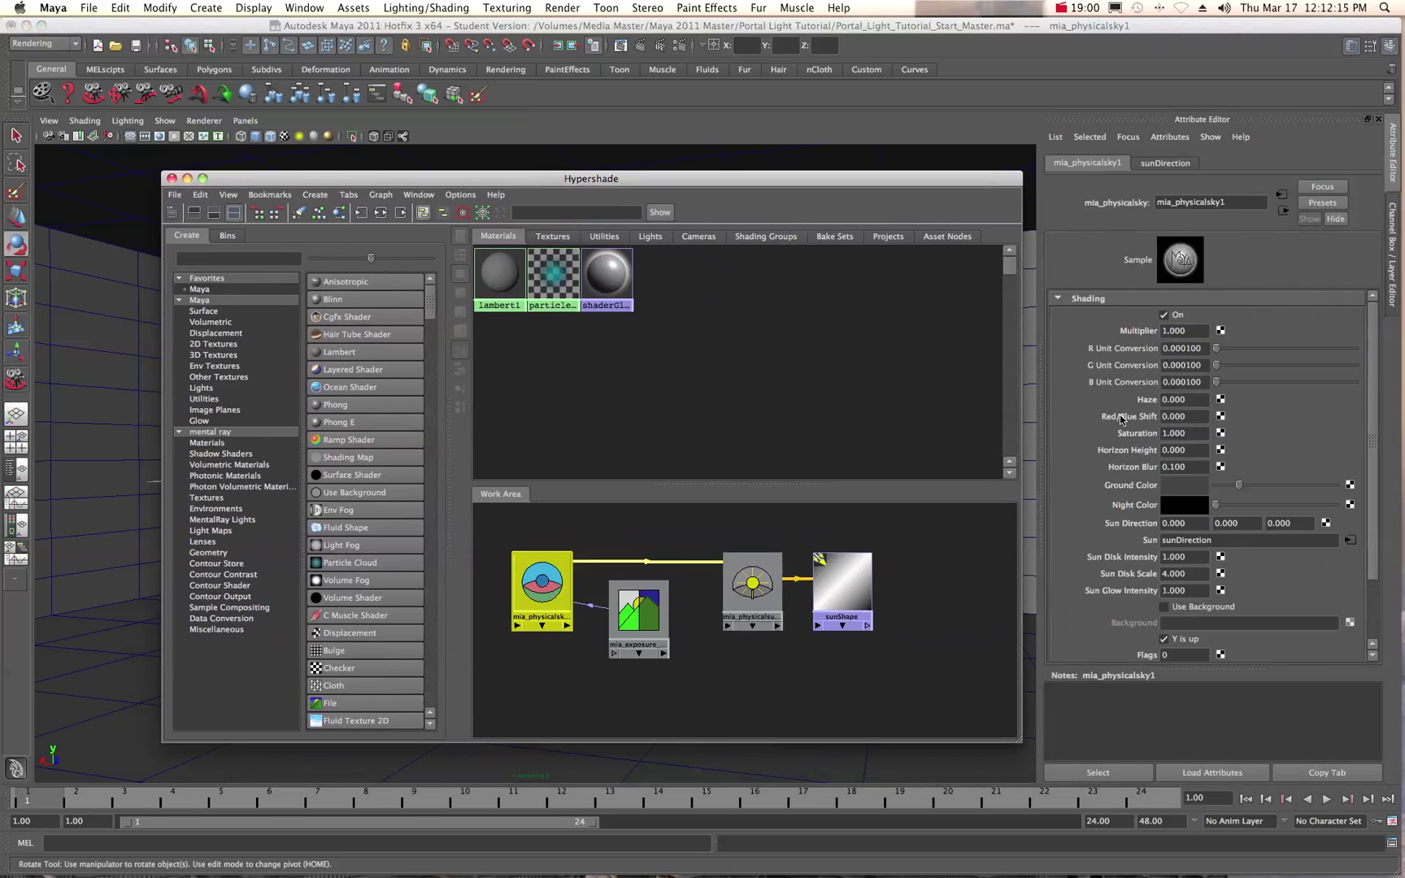
pyautogui.click(1173, 419)
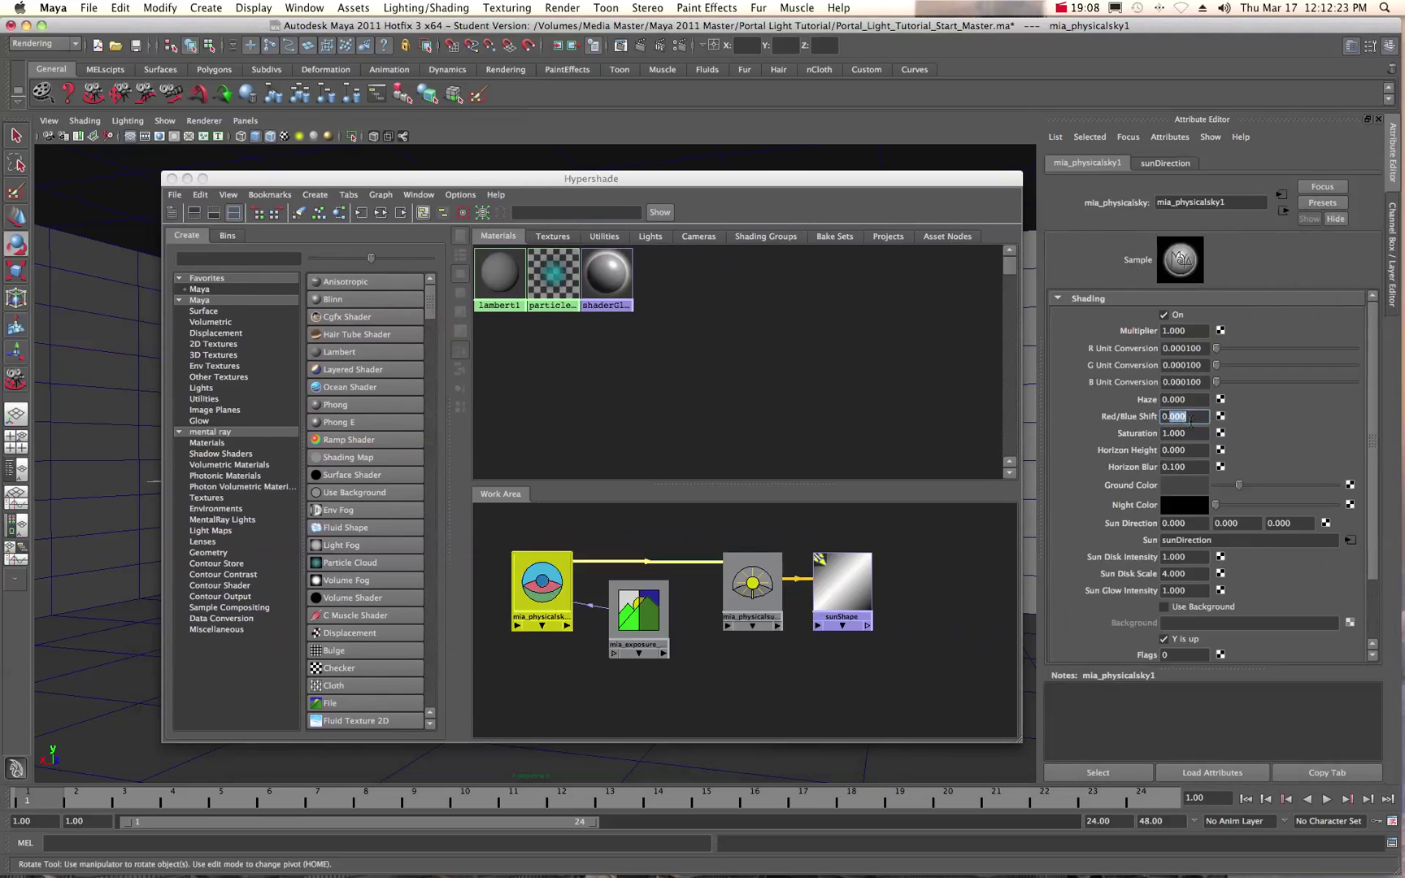
pyautogui.write('0.4')
pyautogui.click(635, 349)
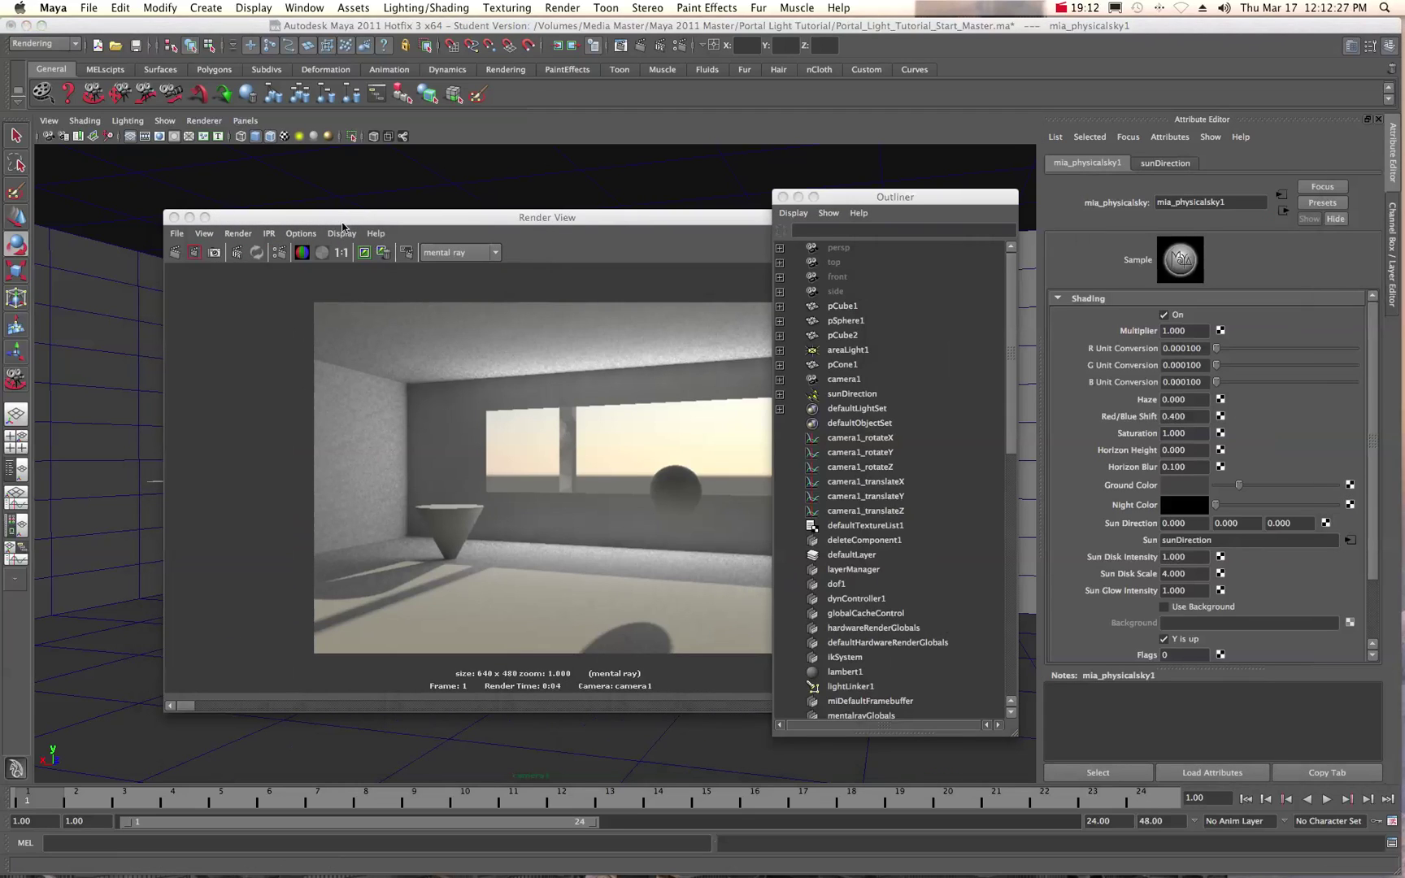
pyautogui.moveTo(864, 196); pyautogui.dragTo(1404, 167)
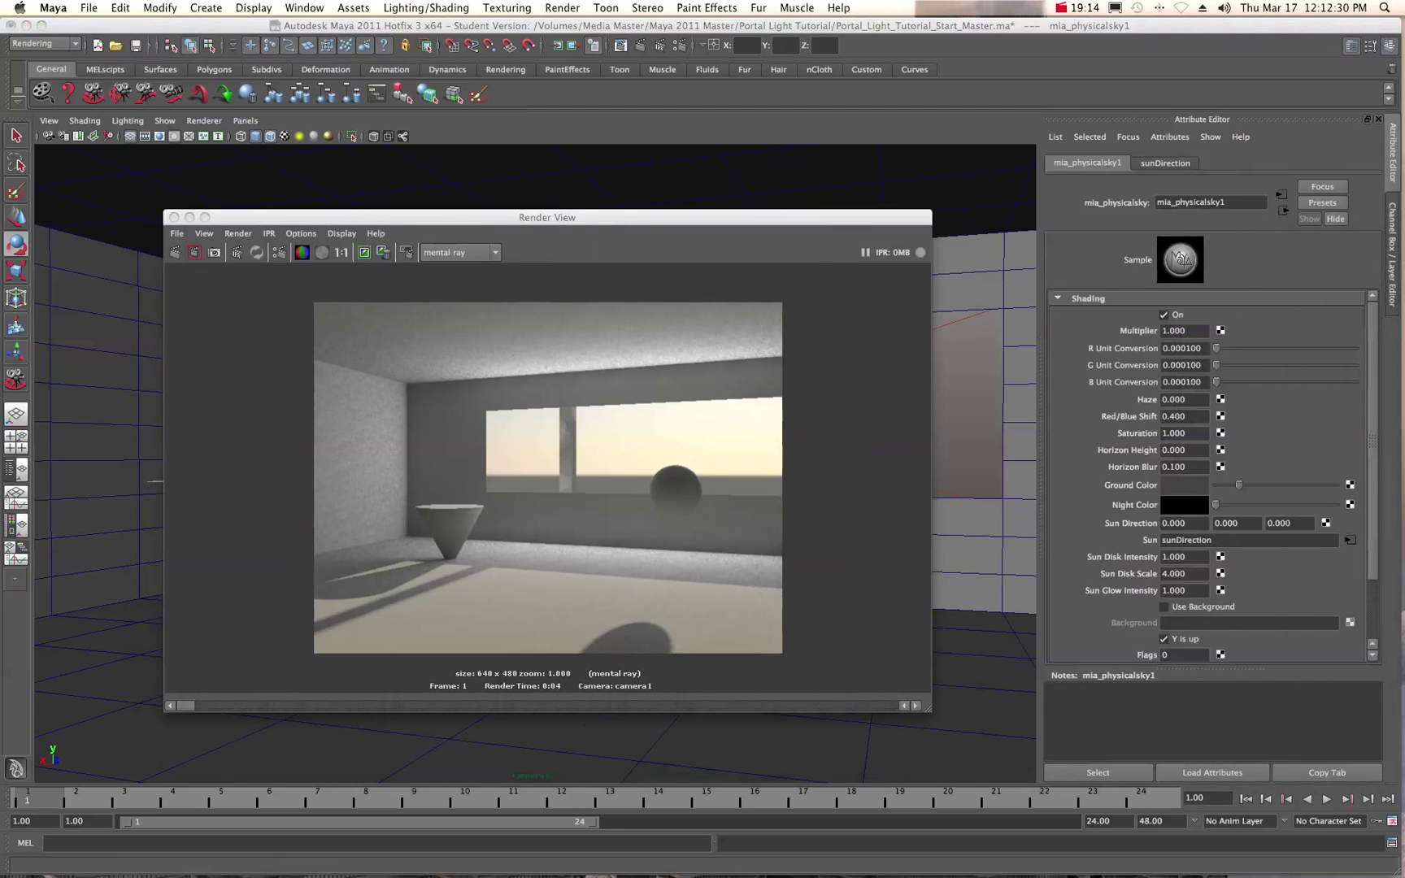
pyautogui.click(175, 256)
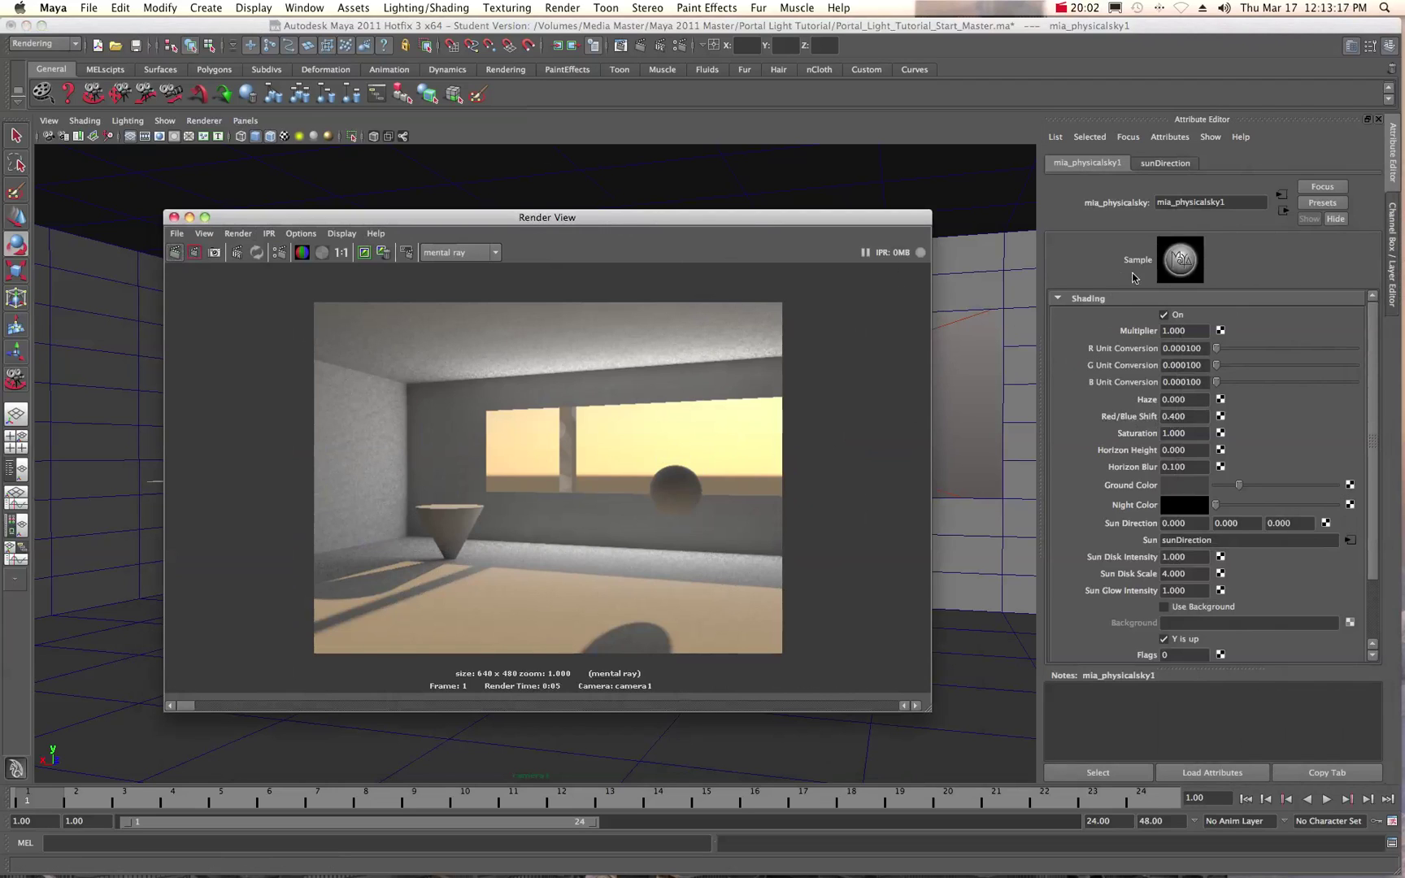
# Assign a mia_portal_light node as areaLight1's custom mental ray Light Shader and render the room.
pyautogui.moveTo(1404, 159); pyautogui.dragTo(931, 186)
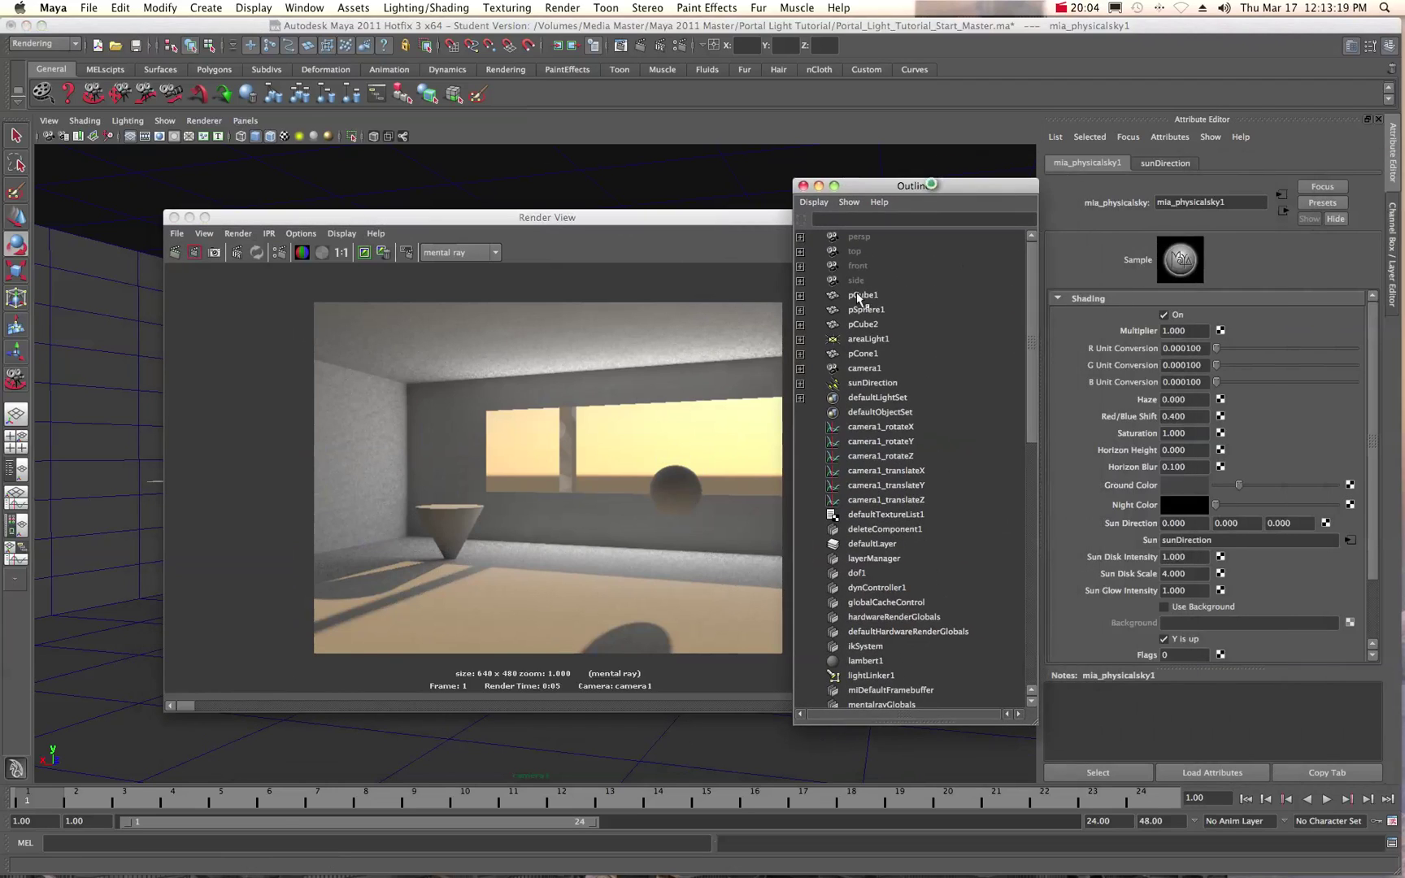
pyautogui.click(860, 339)
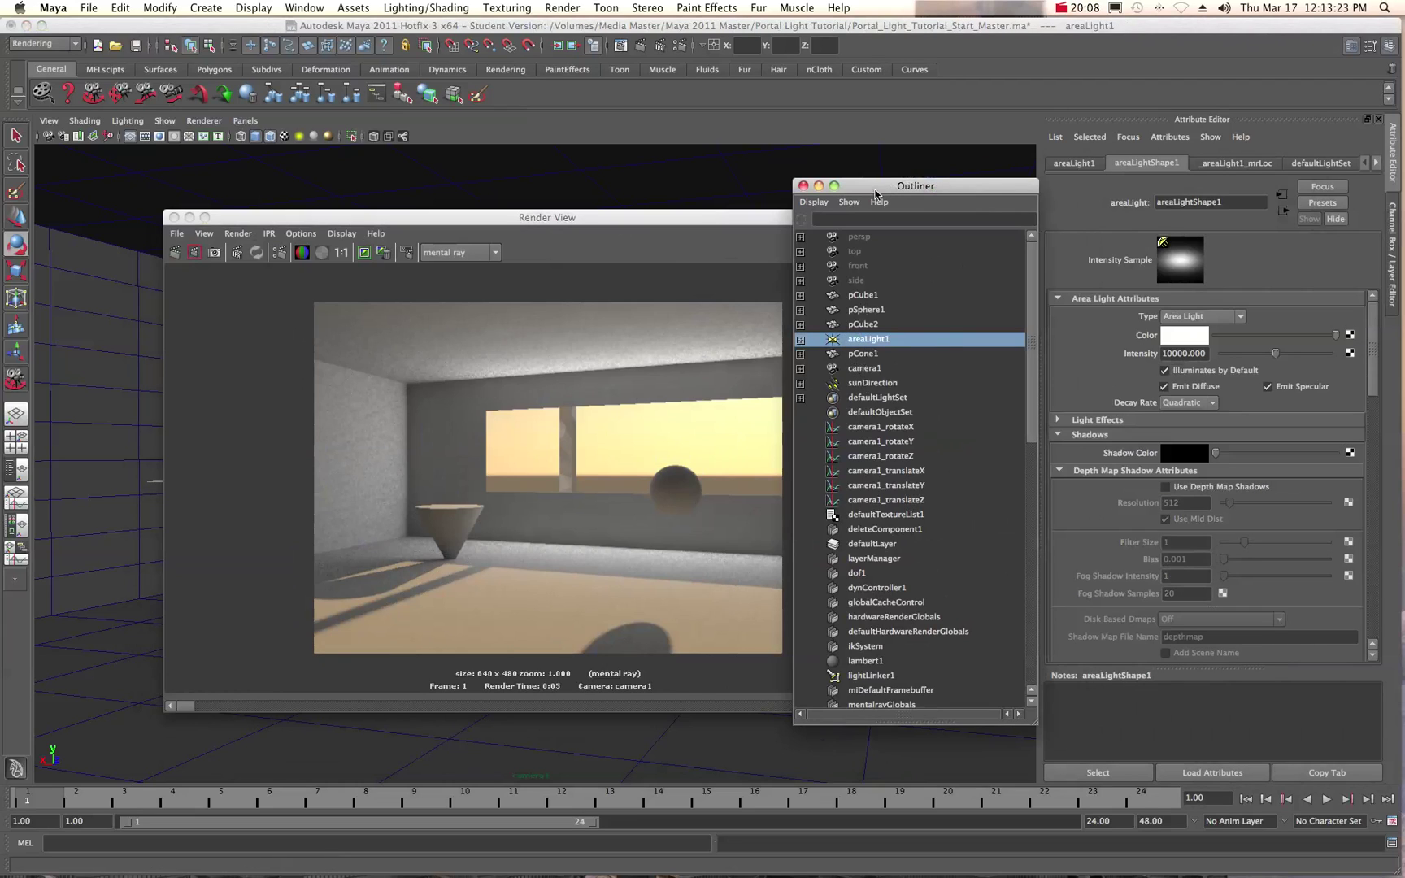
pyautogui.moveTo(876, 189); pyautogui.dragTo(1272, 169)
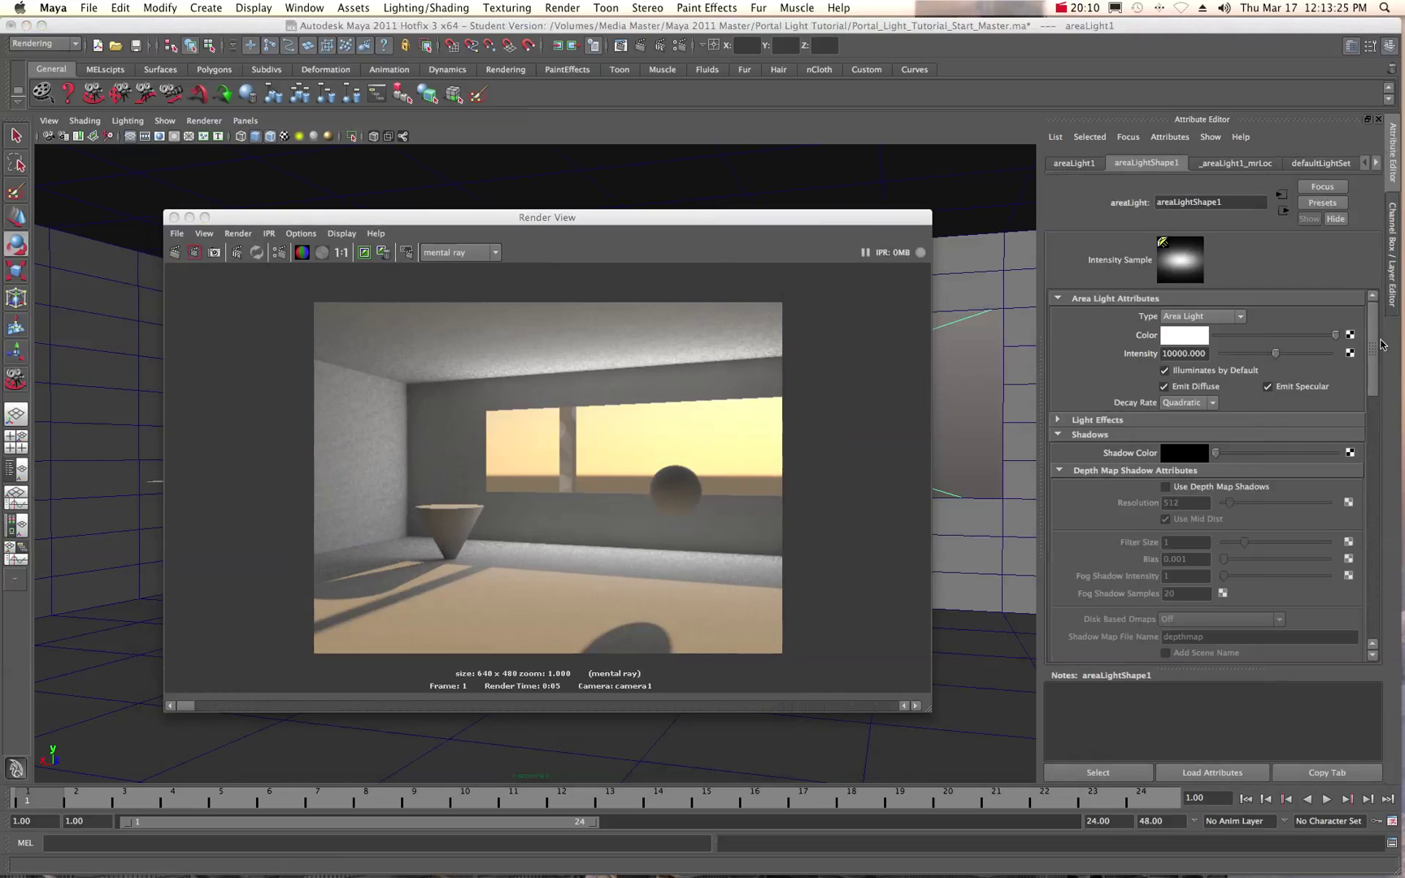
pyautogui.moveTo(1373, 356); pyautogui.dragTo(1379, 597)
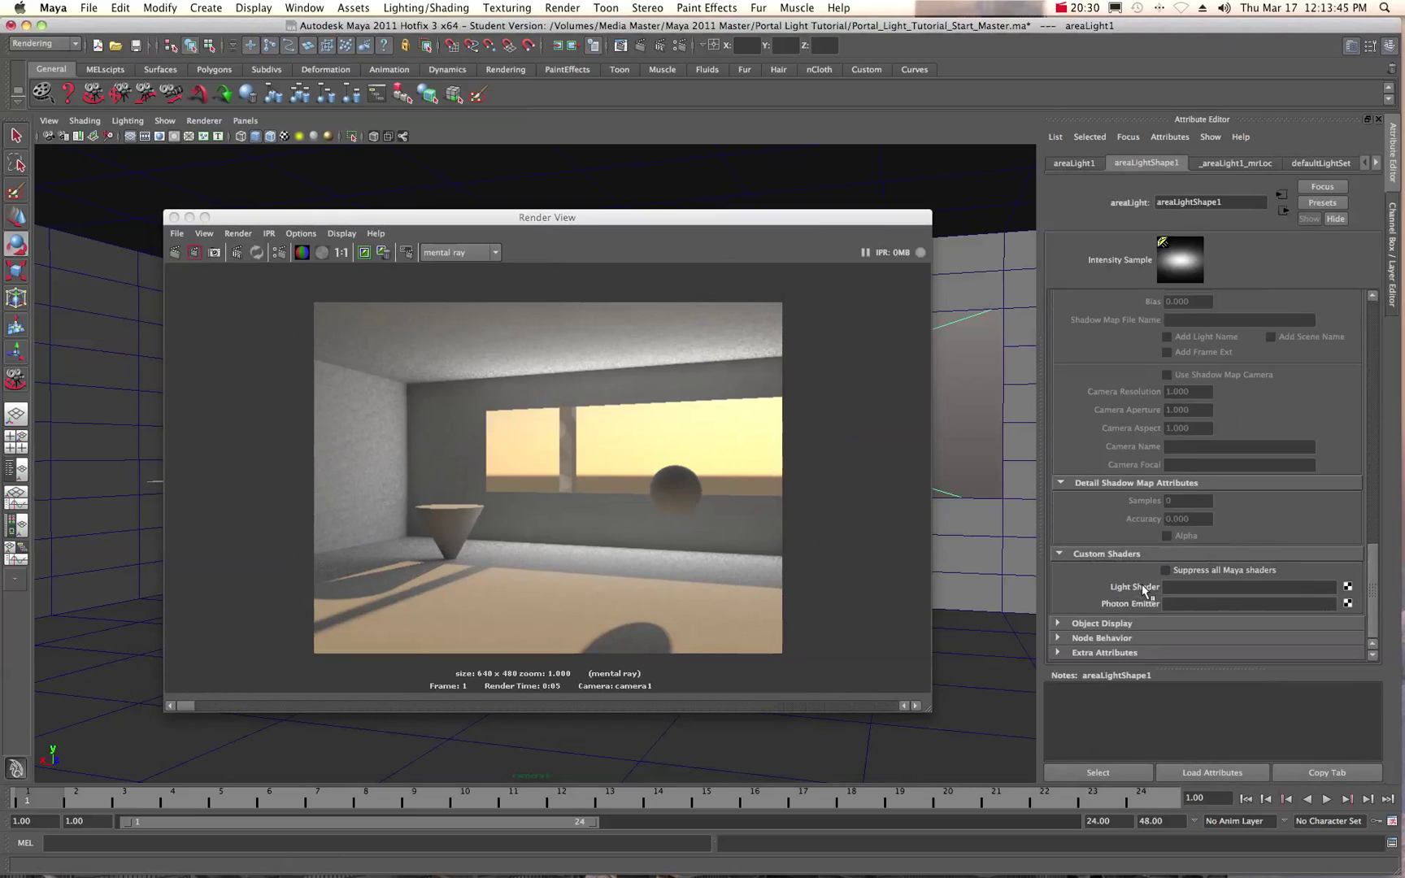
pyautogui.click(1348, 586)
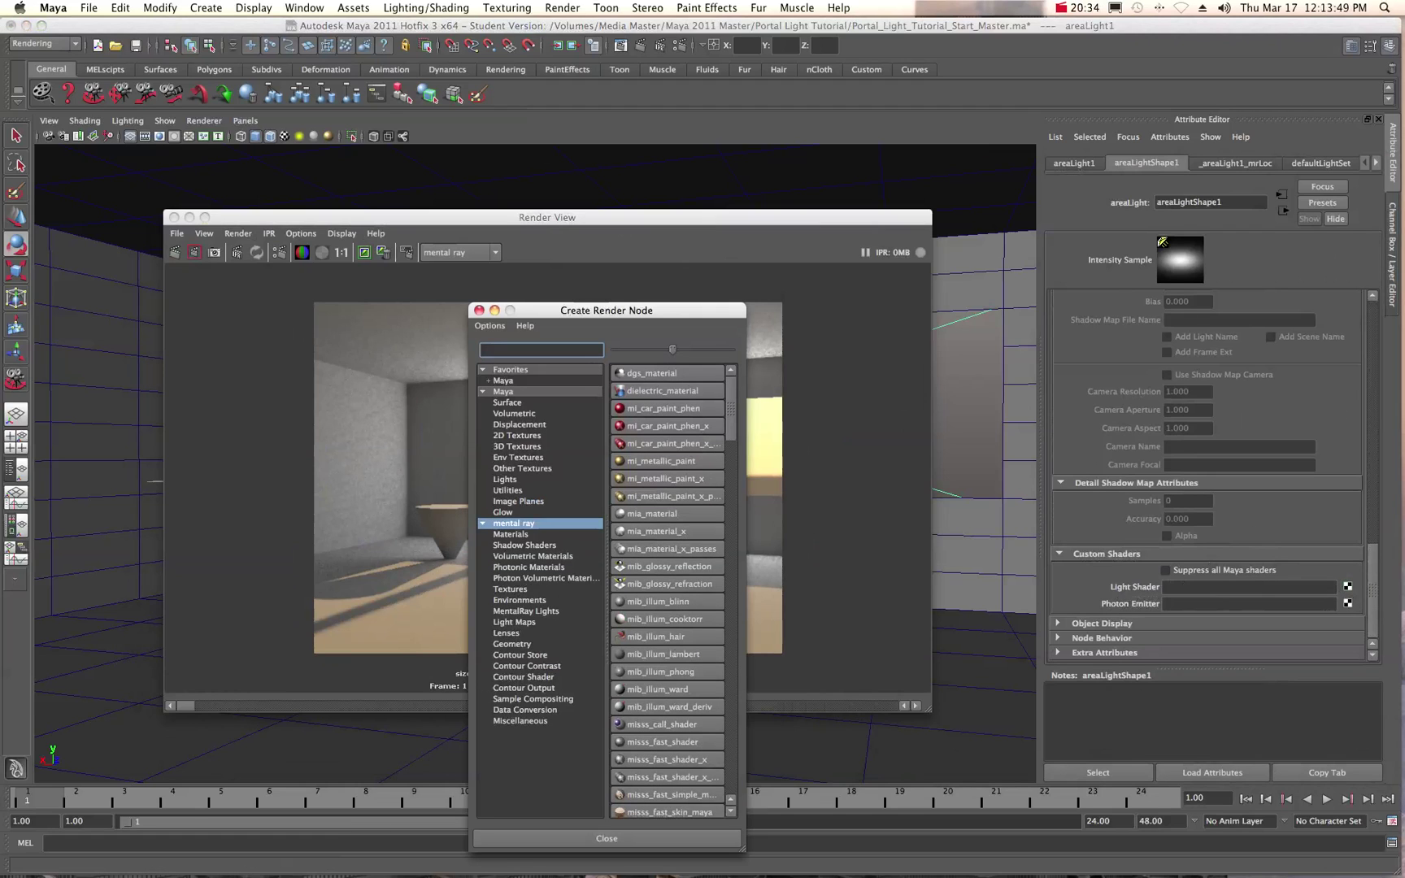
pyautogui.moveTo(671, 311); pyautogui.dragTo(887, 200)
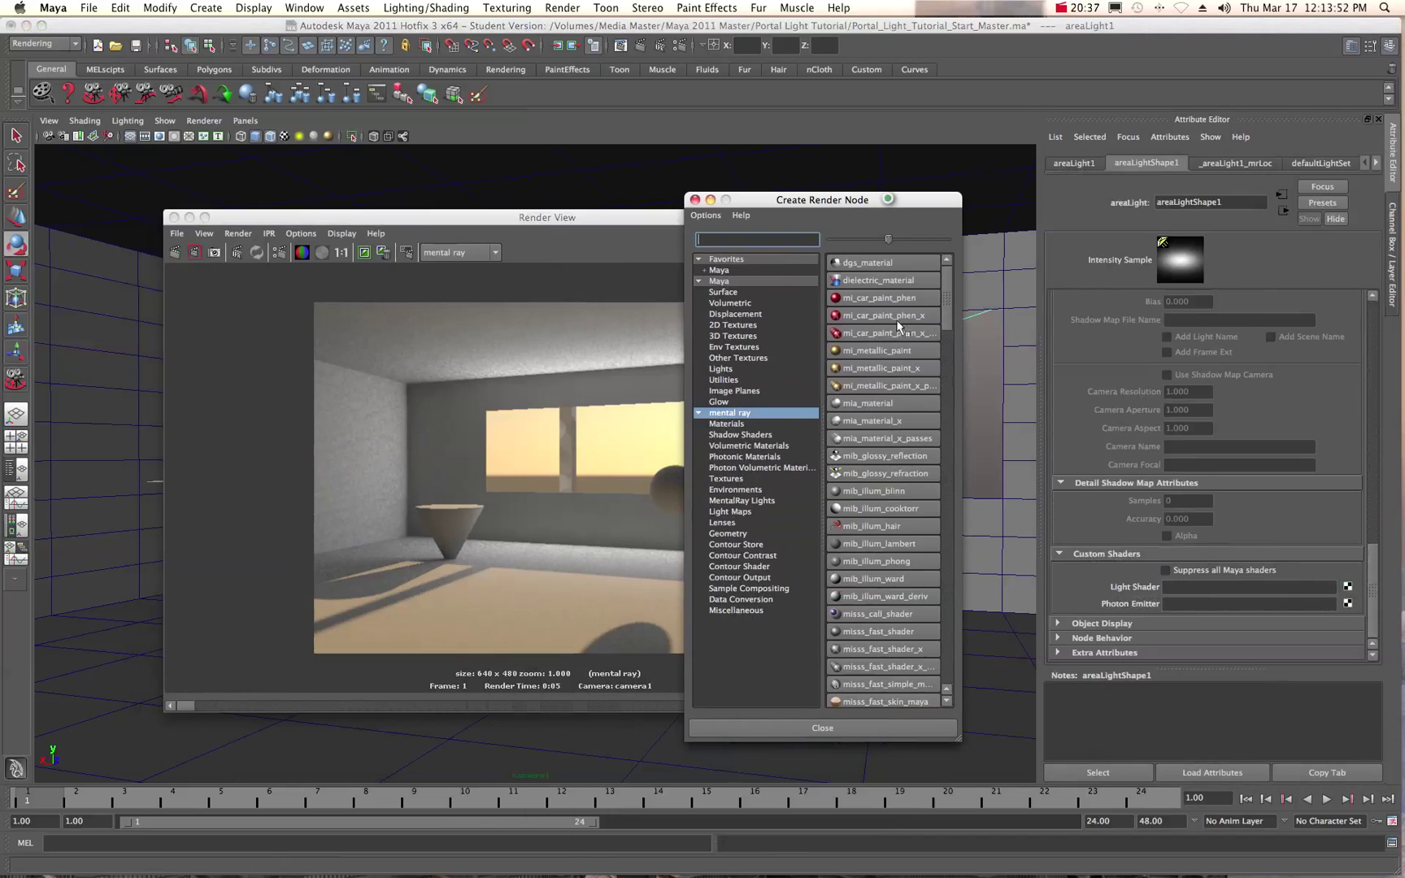
pyautogui.click(732, 500)
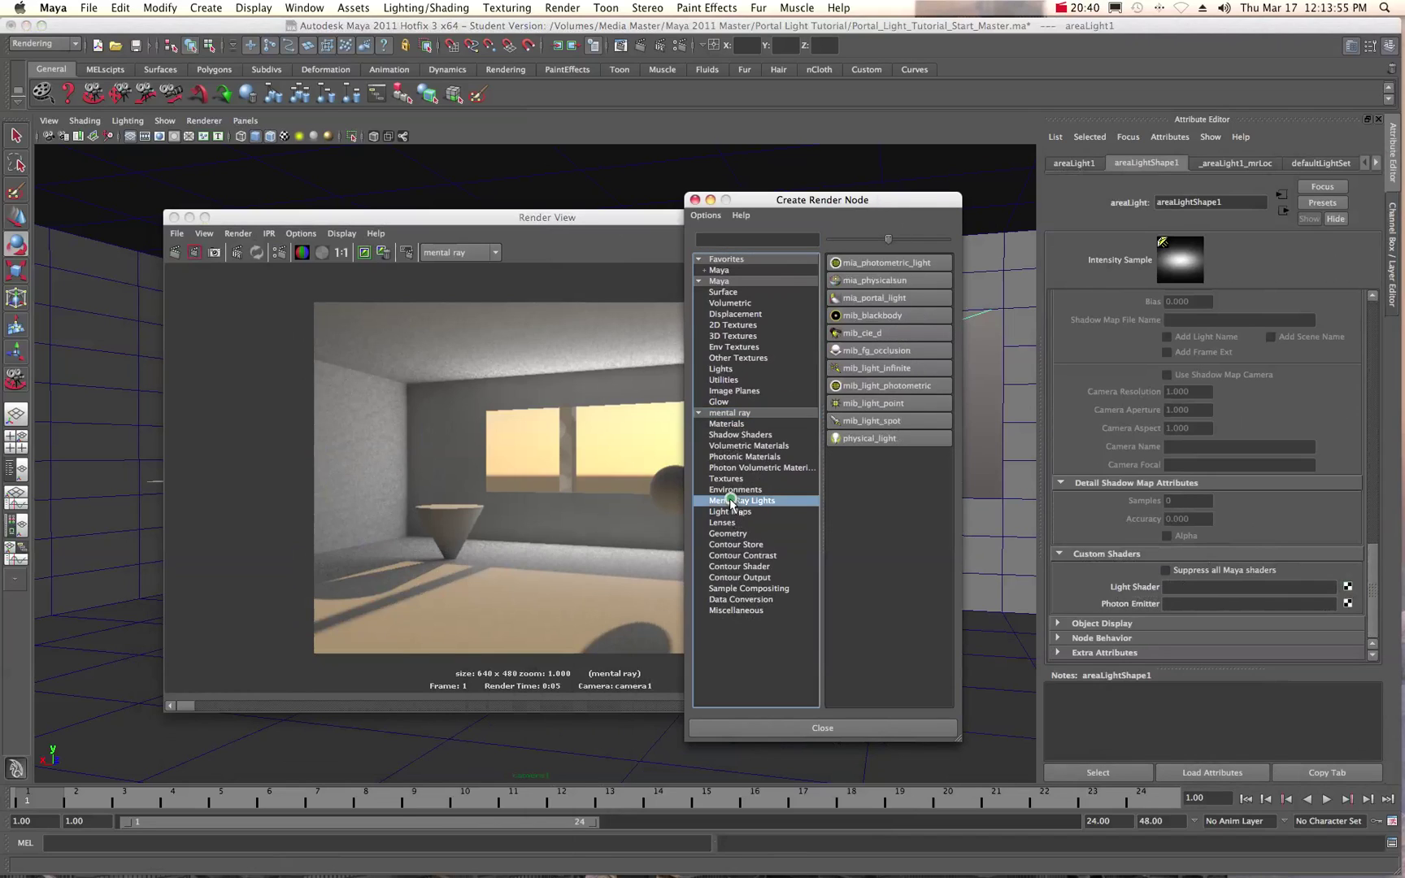
pyautogui.click(892, 299)
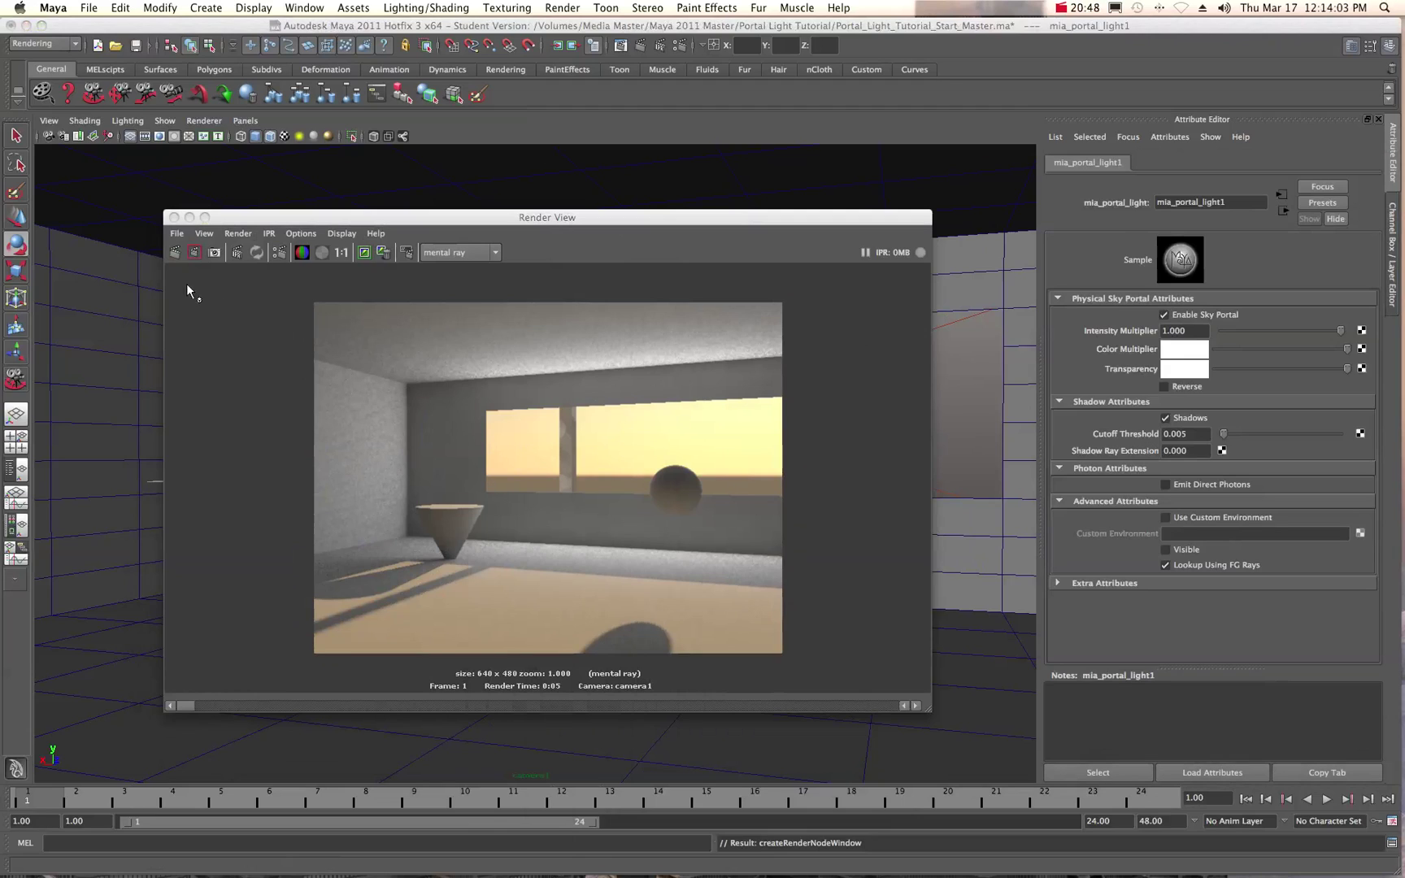
pyautogui.click(174, 250)
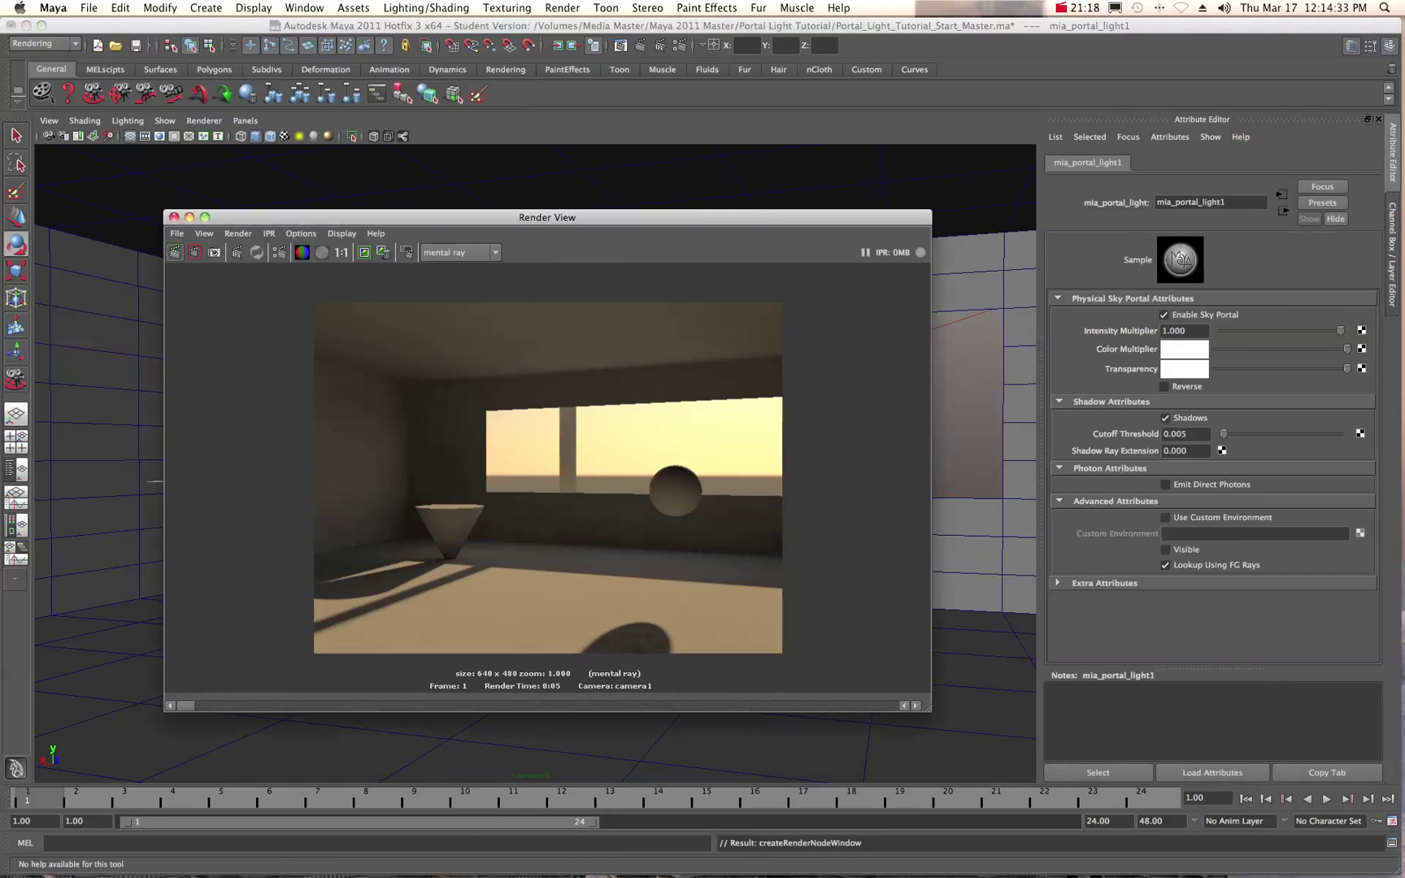
# Select the area light in the window opening again and review its intensity and decay attributes.
pyautogui.click(967, 318)
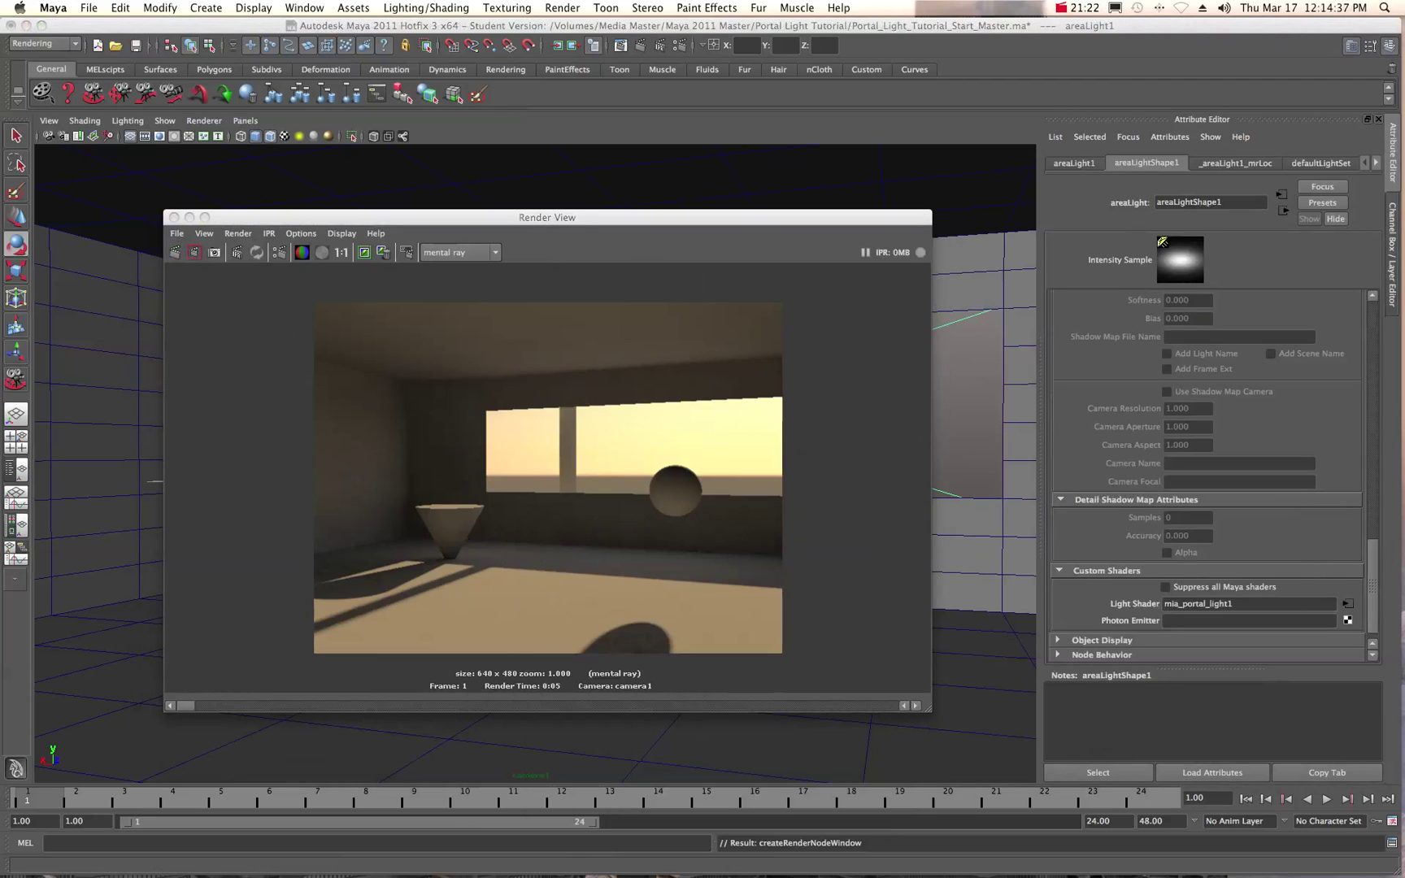
pyautogui.scroll(15, 1260, 488)
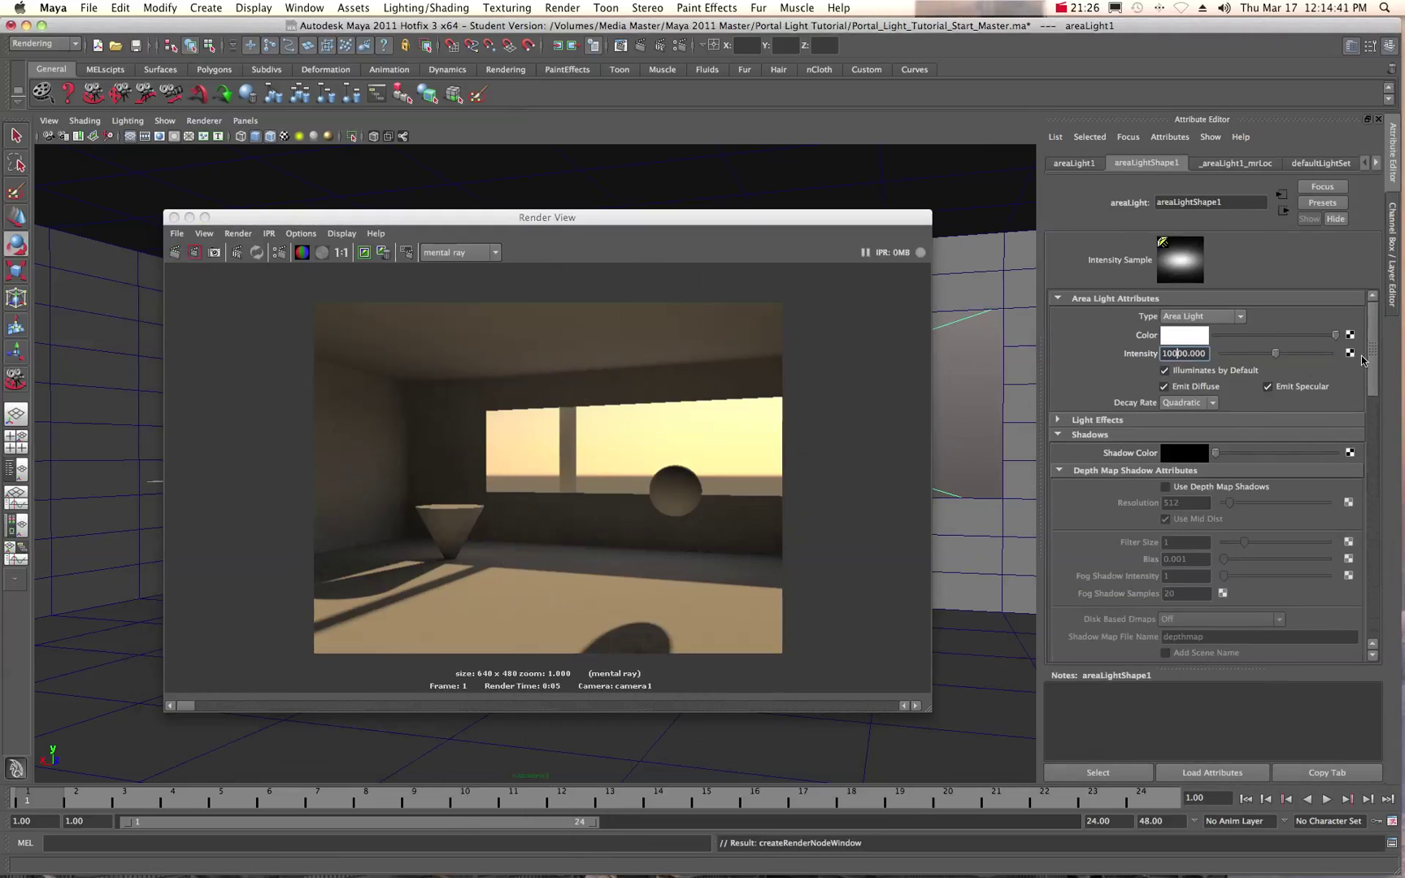
pyautogui.moveTo(1374, 358)
pyautogui.mouseDown()
pyautogui.moveTo(1373, 396)
pyautogui.moveTo(1373, 334)
pyautogui.mouseUp()
pyautogui.moveTo(1374, 346); pyautogui.dragTo(1373, 363)
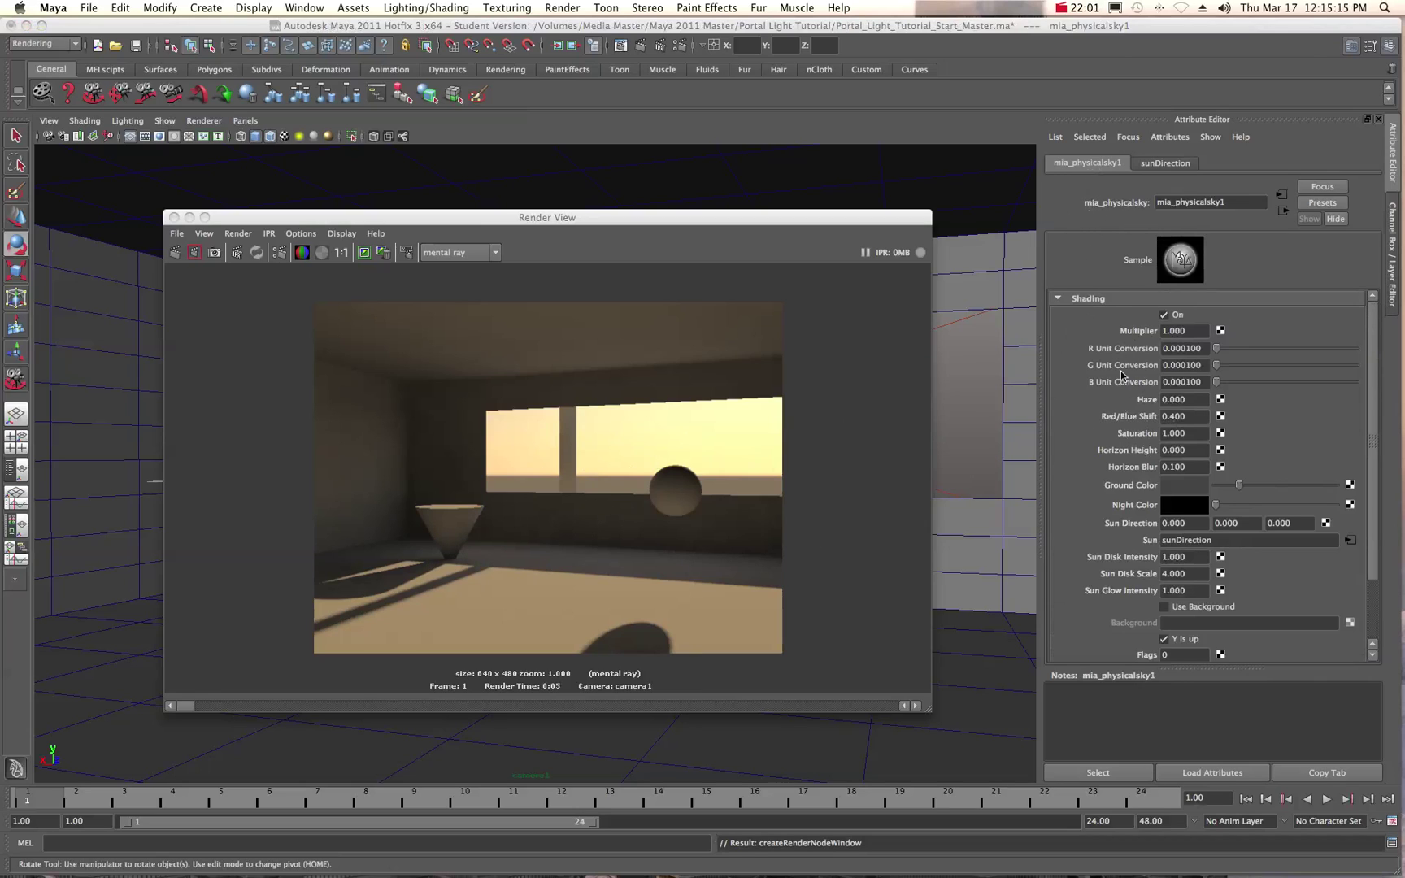
# Set the physical sky's Red/Blue Shift to 0 and render the room with the portal light.
pyautogui.doubleClick(1172, 420)
pyautogui.write('0')
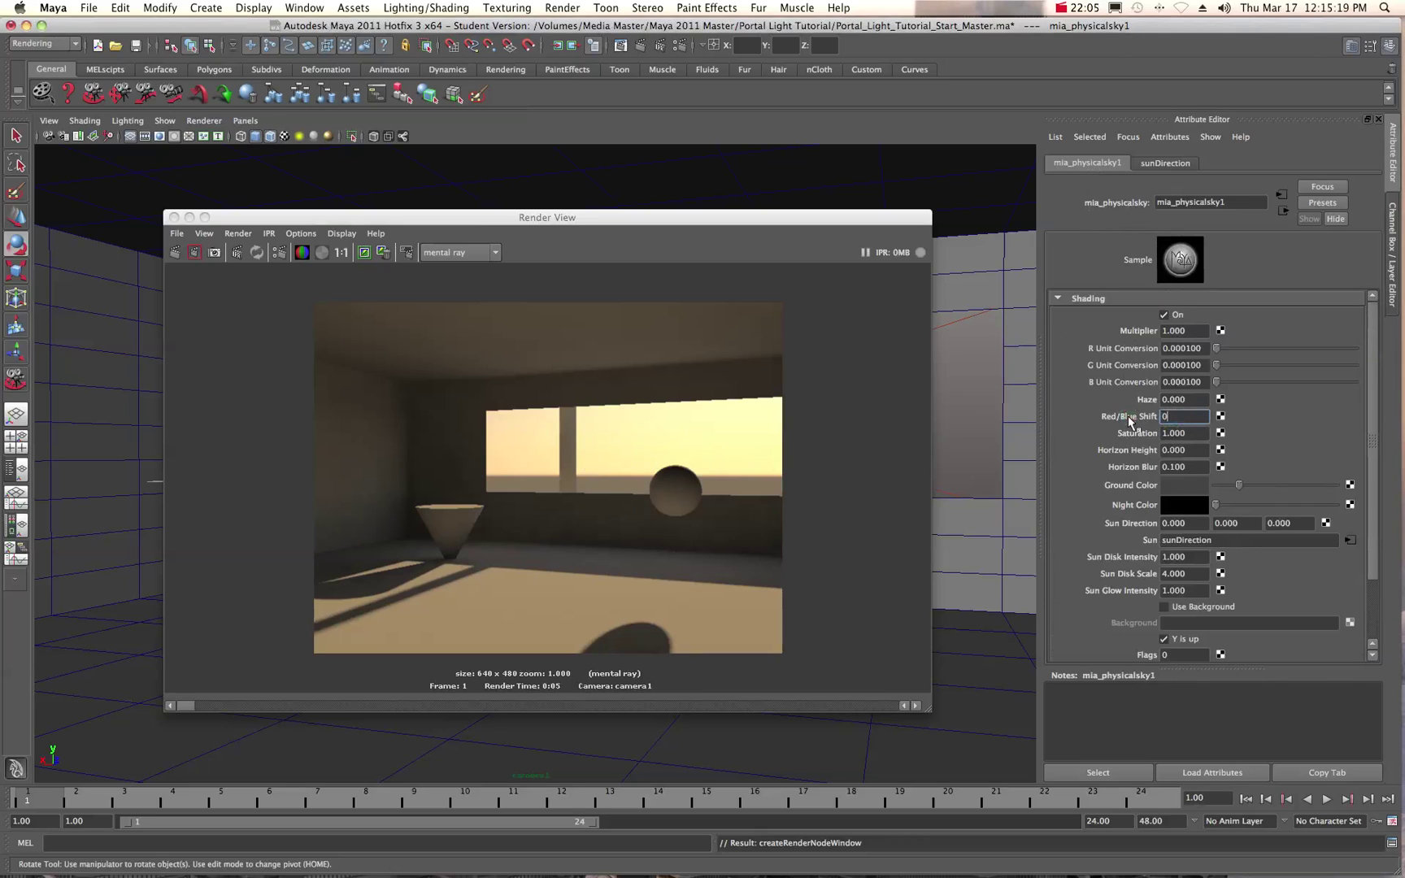
pyautogui.press('Return')
pyautogui.click(176, 253)
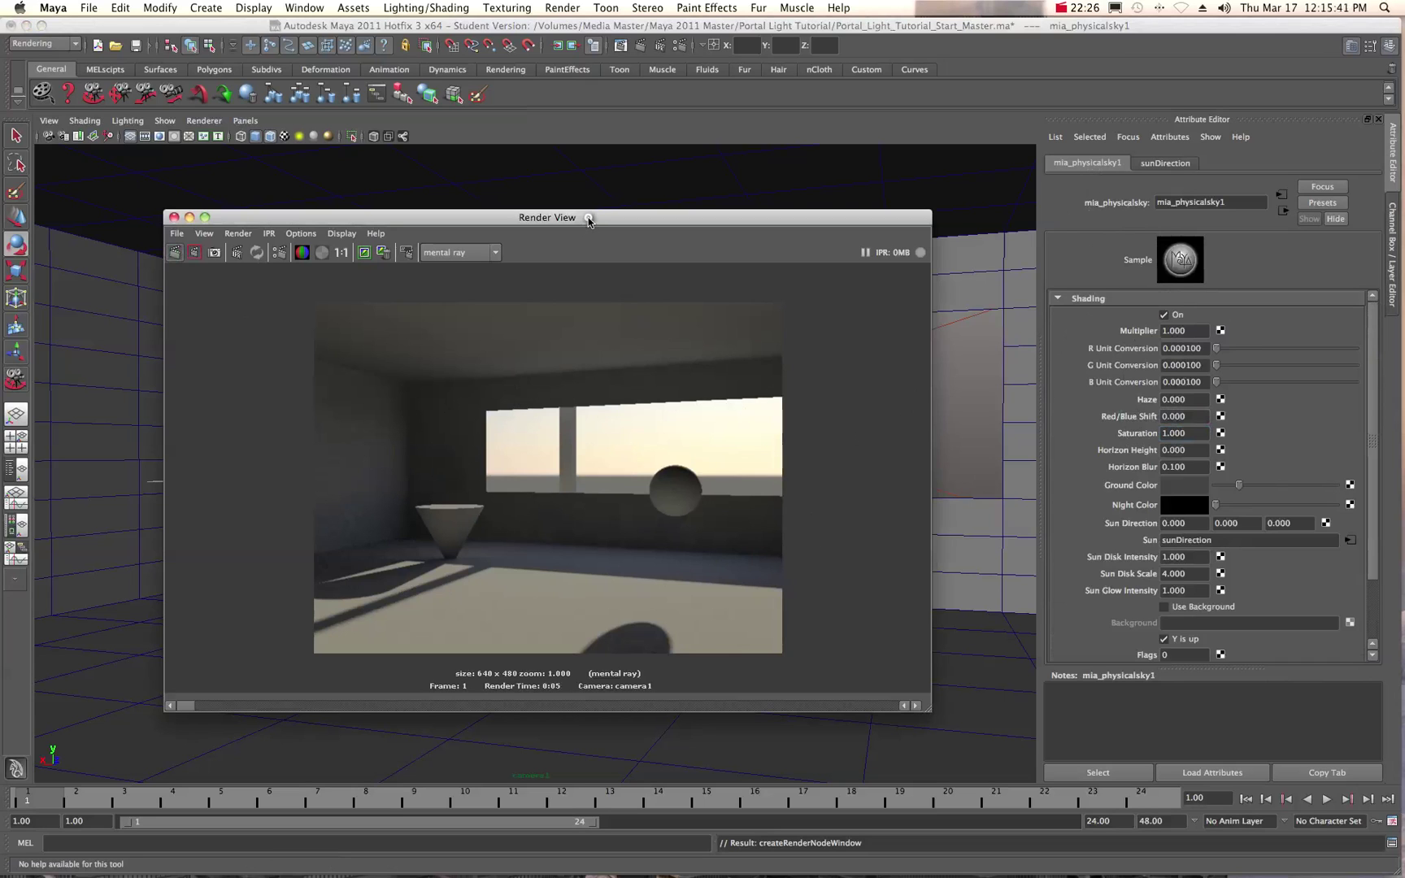
# Move the Render View window off the viewport and minimize it to reveal the room.
pyautogui.moveTo(589, 222); pyautogui.dragTo(1128, 198)
pyautogui.moveTo(756, 198); pyautogui.dragTo(1377, 174)
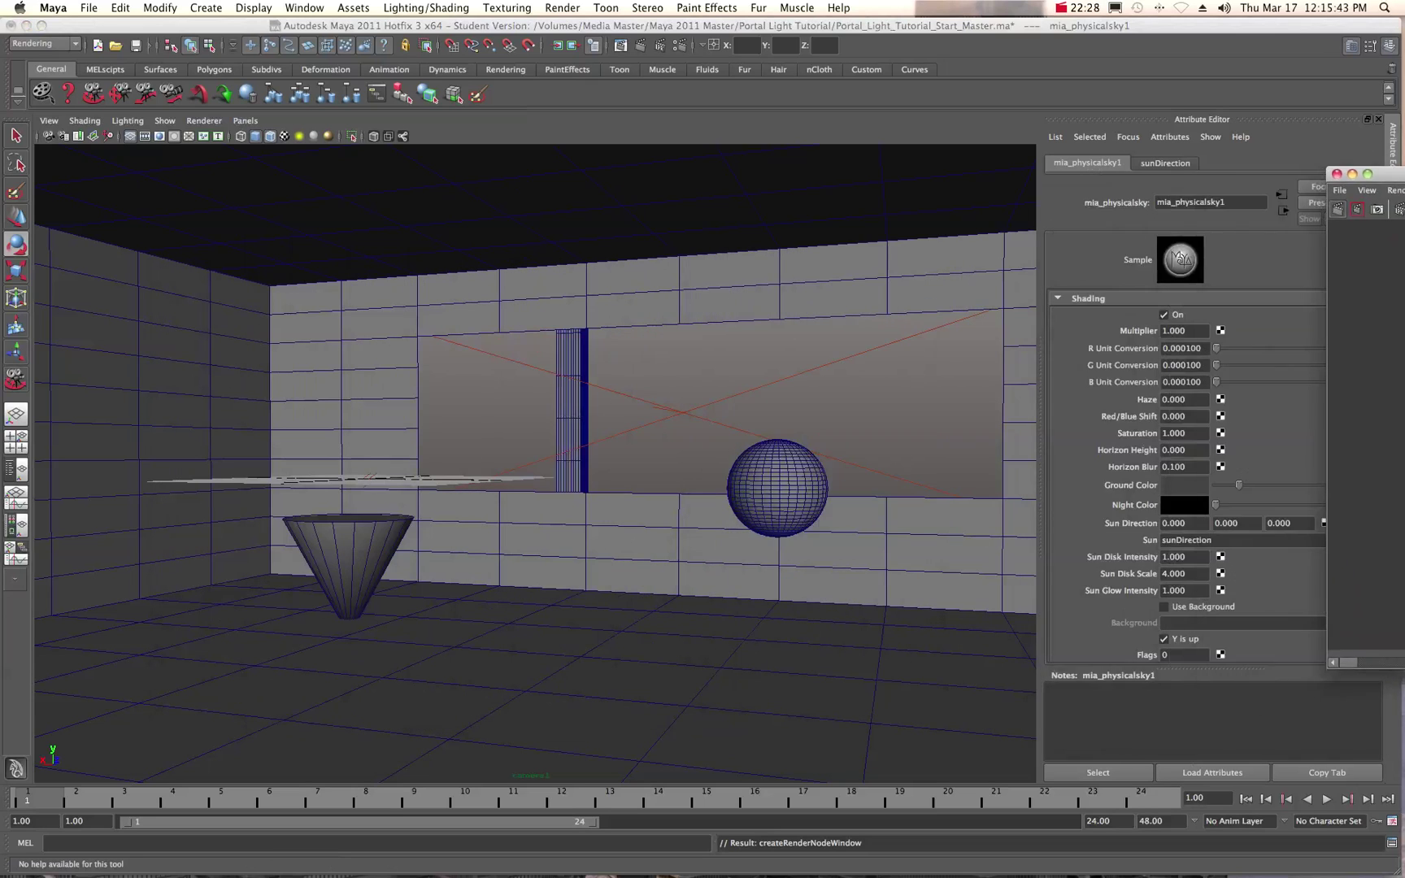
pyautogui.click(1352, 174)
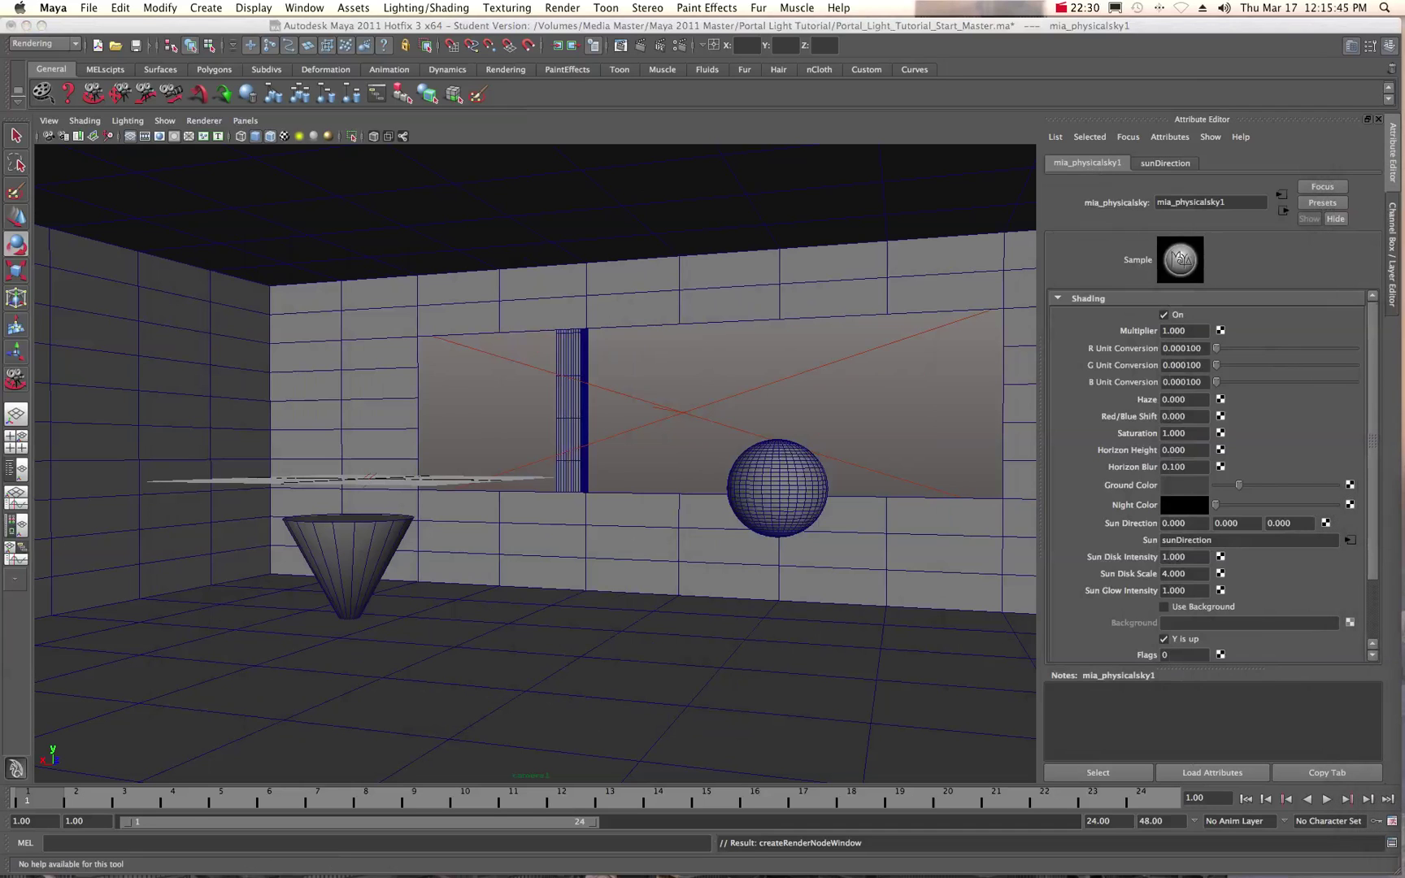
# Bring the Hypershade over the viewport and move the mia_portal_light1 node below the physical sun node in the work area.
pyautogui.moveTo(1404, 195); pyautogui.dragTo(691, 172)
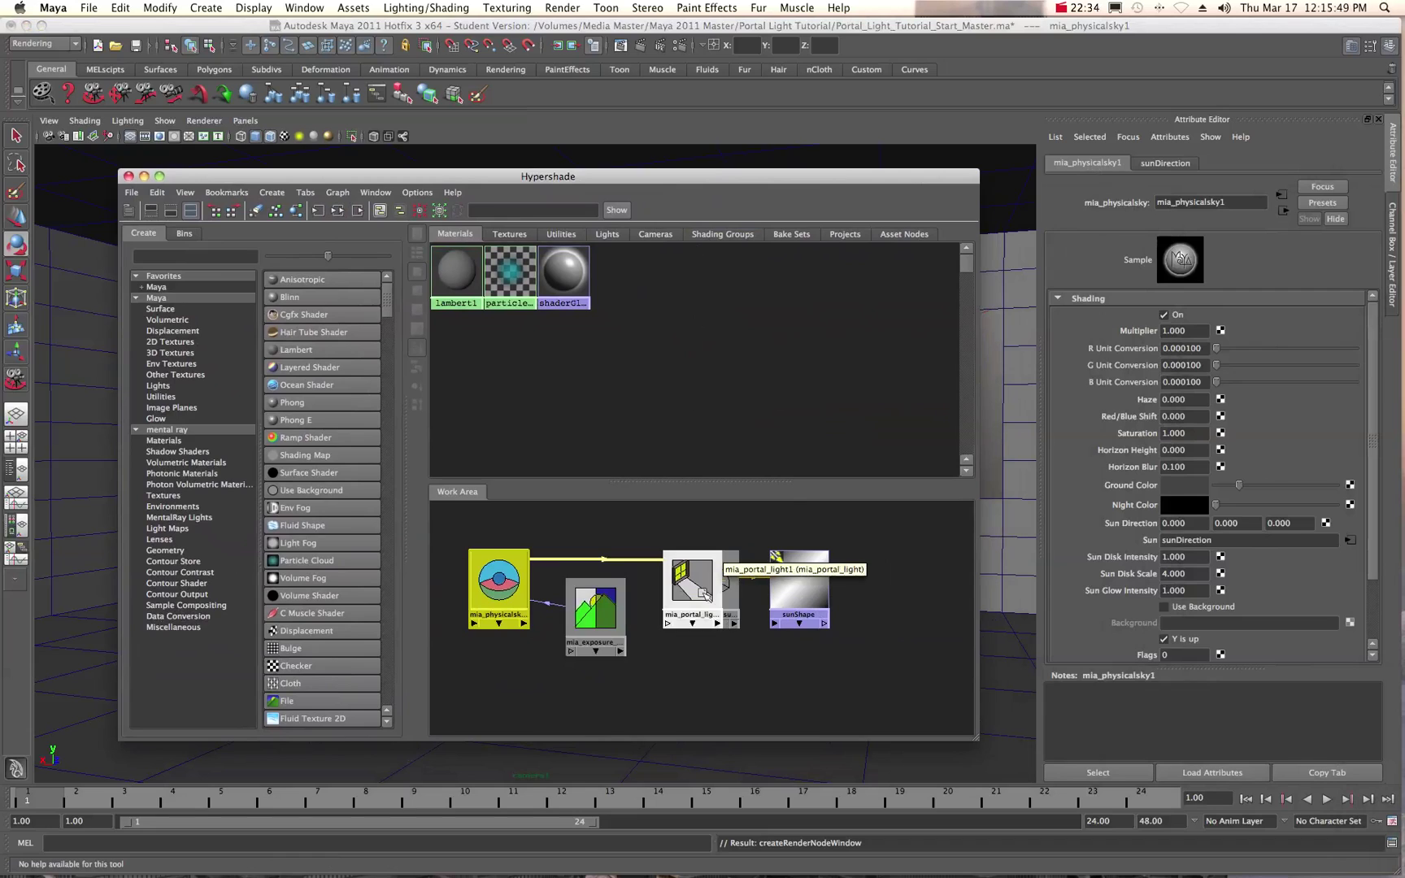
pyautogui.moveTo(697, 592); pyautogui.dragTo(717, 687)
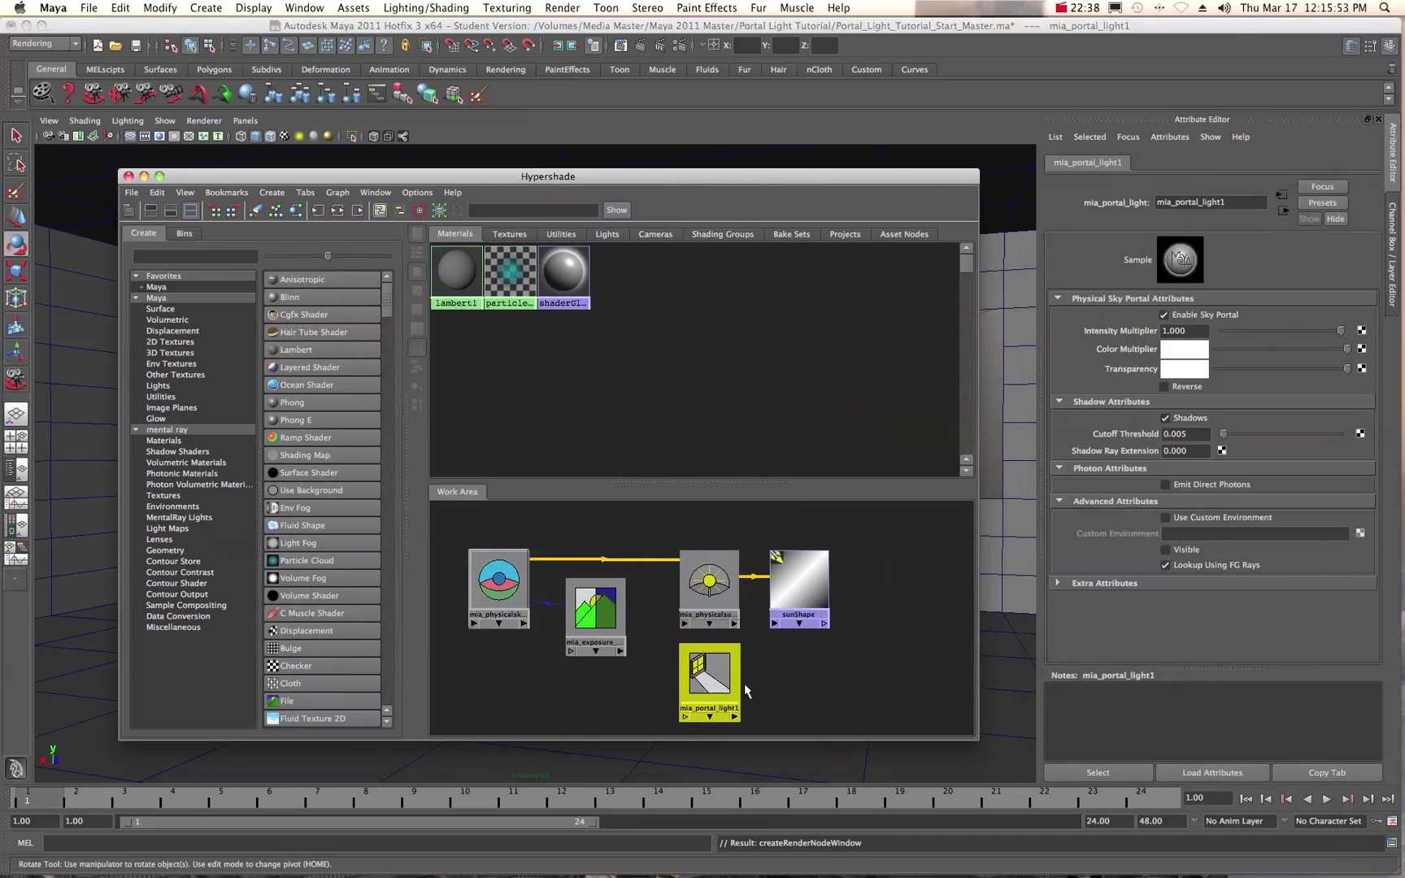
pyautogui.scroll(-1, 758, 674)
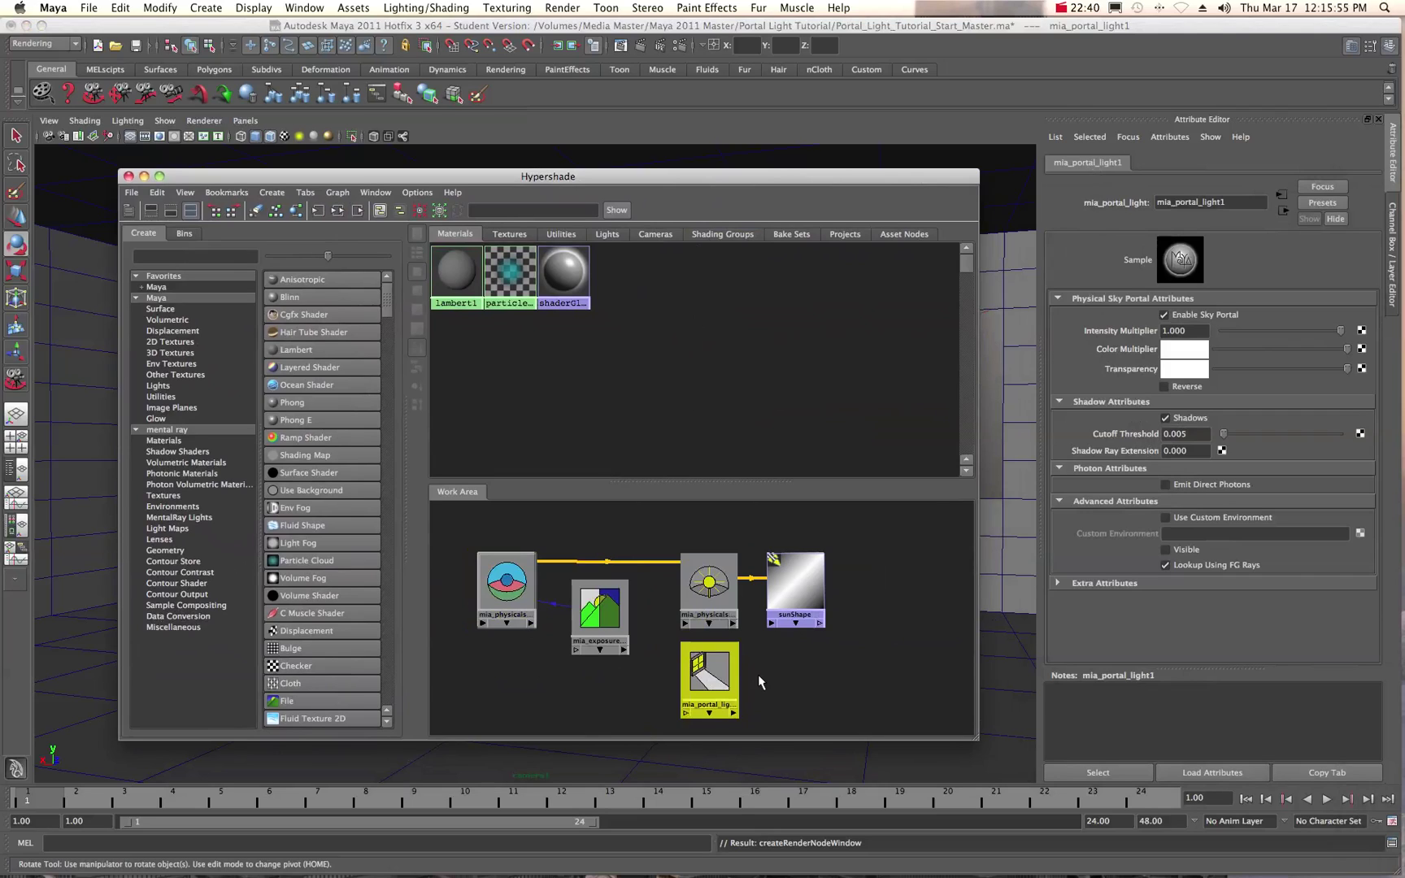
pyautogui.scroll(-3, 759, 673)
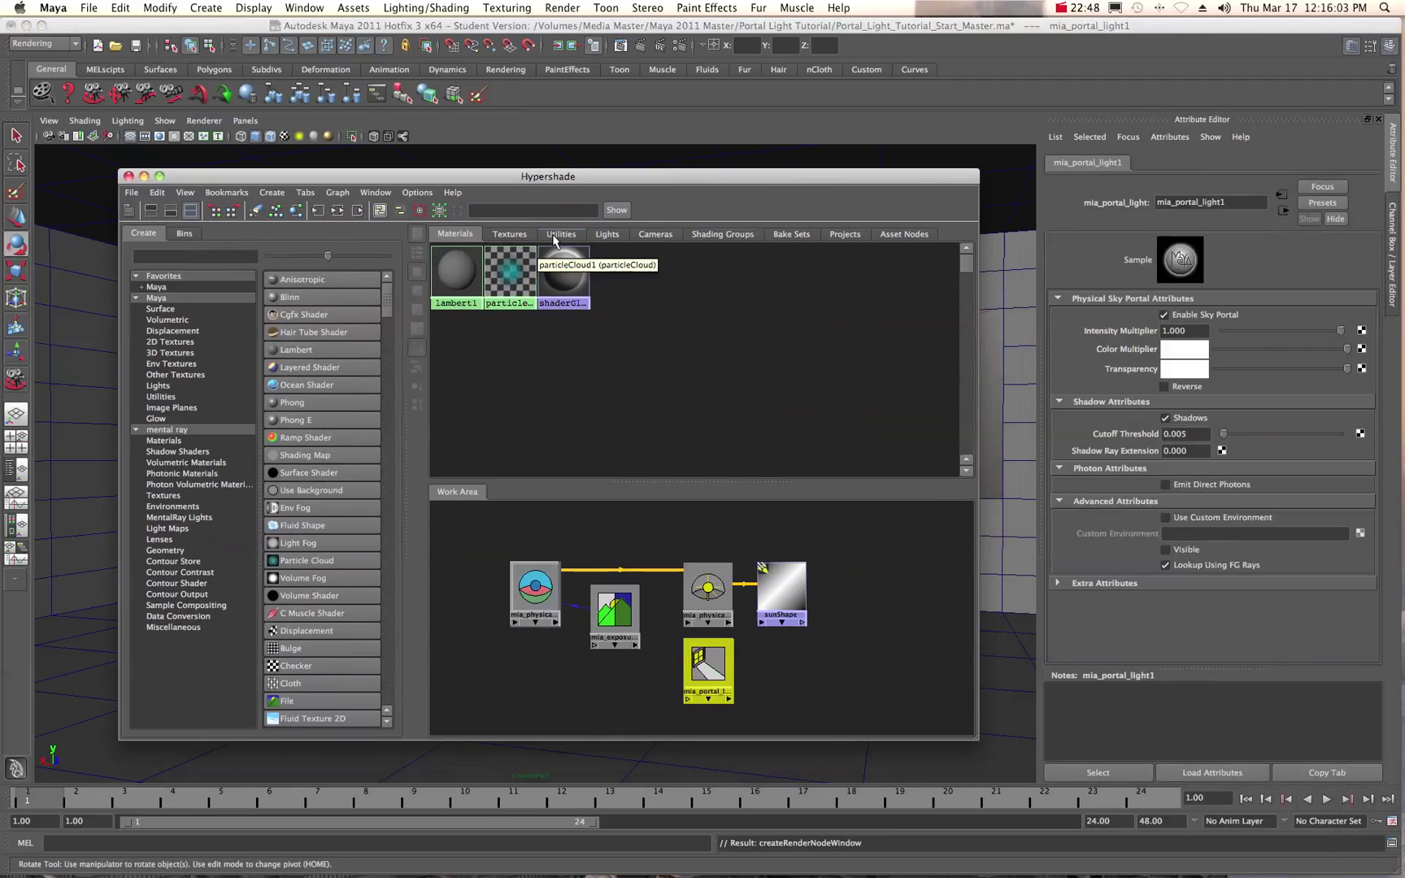
# Graph the input and output connections of areaLightShape1 and select its connected mia_portal_light1 node.
pyautogui.click(606, 234)
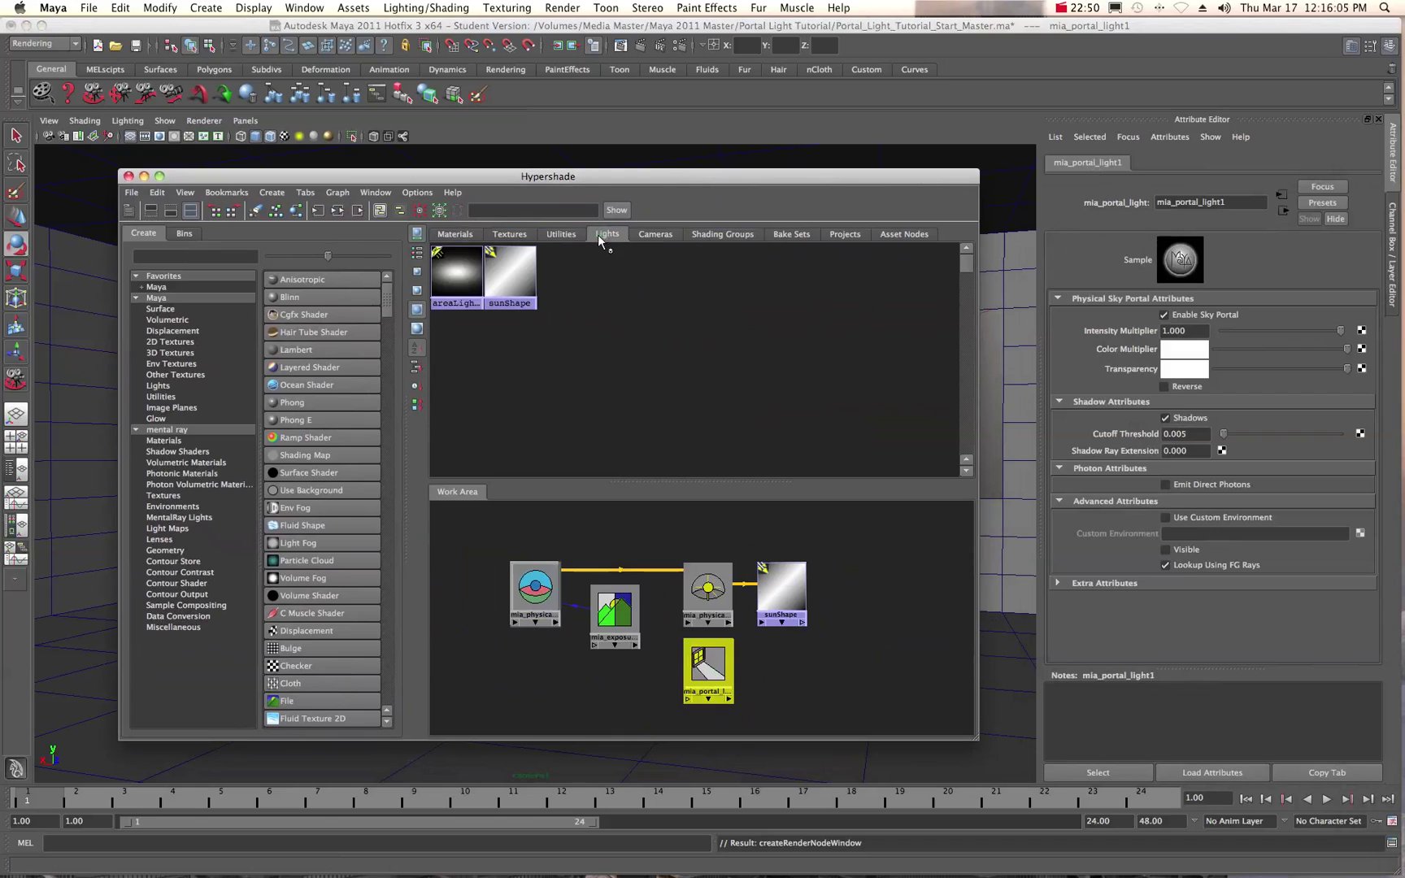
pyautogui.click(455, 285)
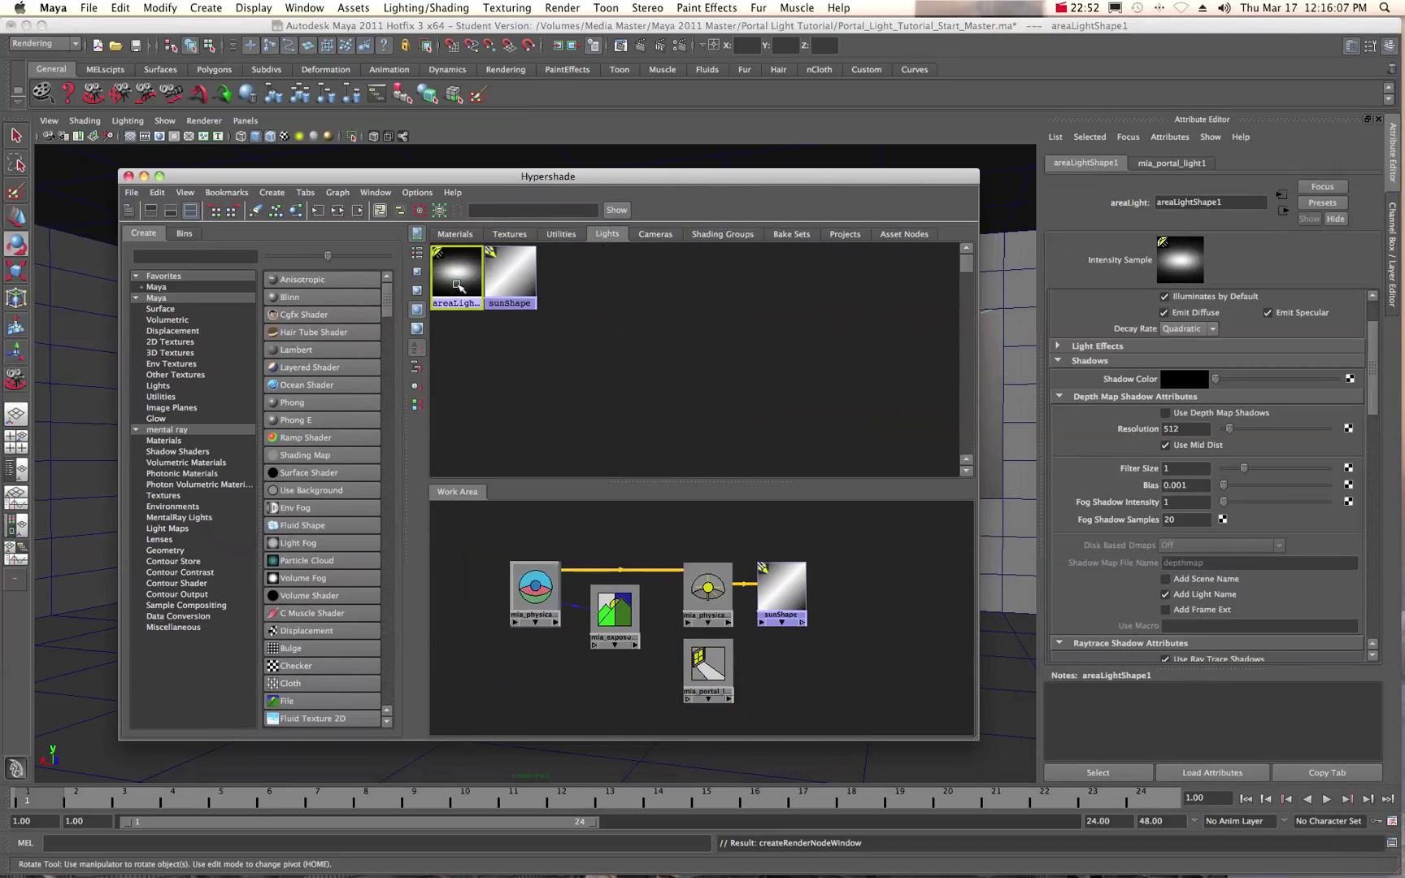
pyautogui.click(338, 193)
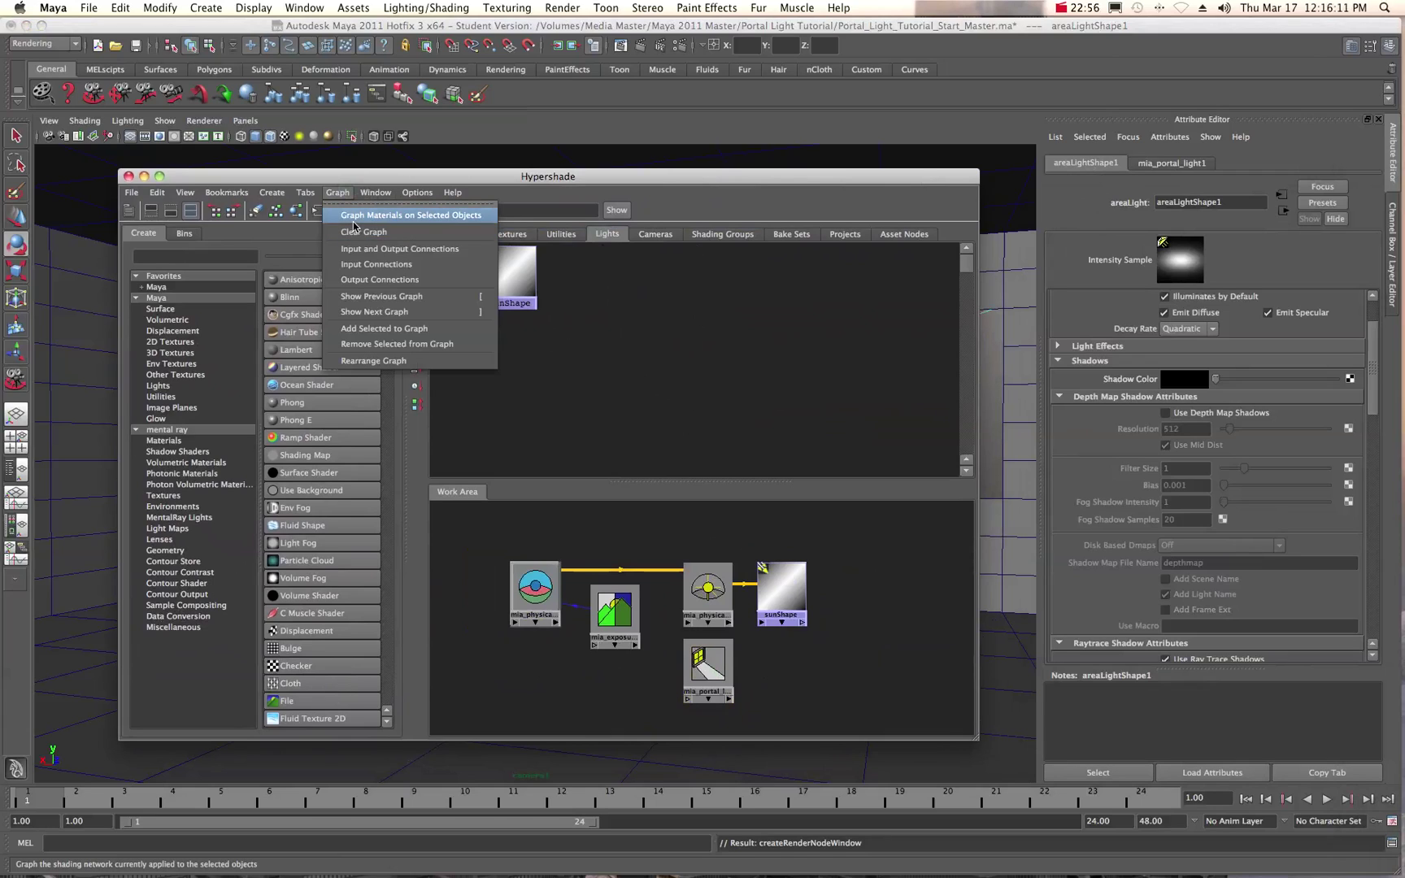
pyautogui.click(349, 248)
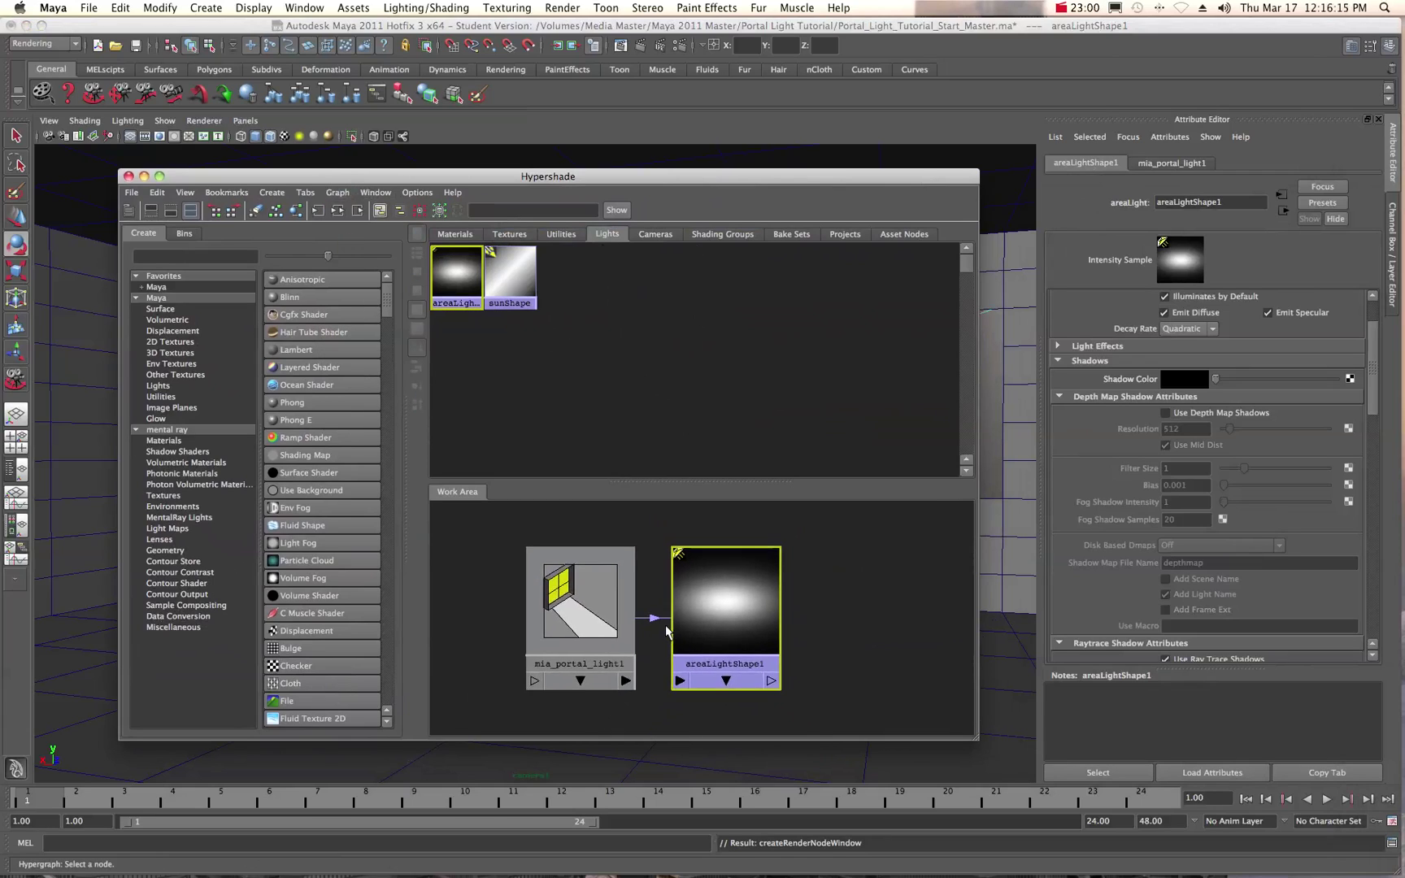
pyautogui.click(618, 597)
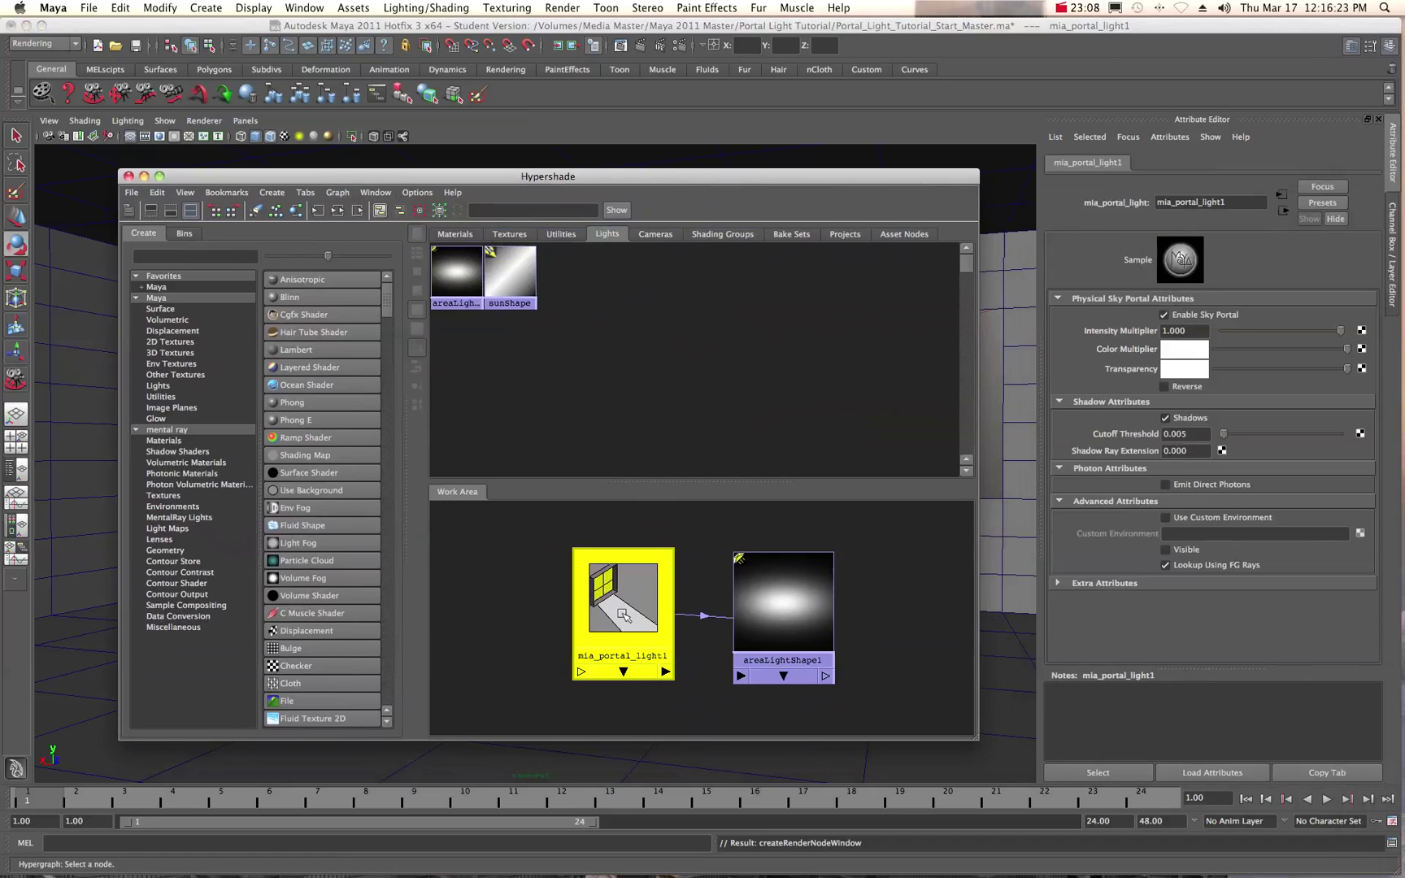
pyautogui.click(782, 617)
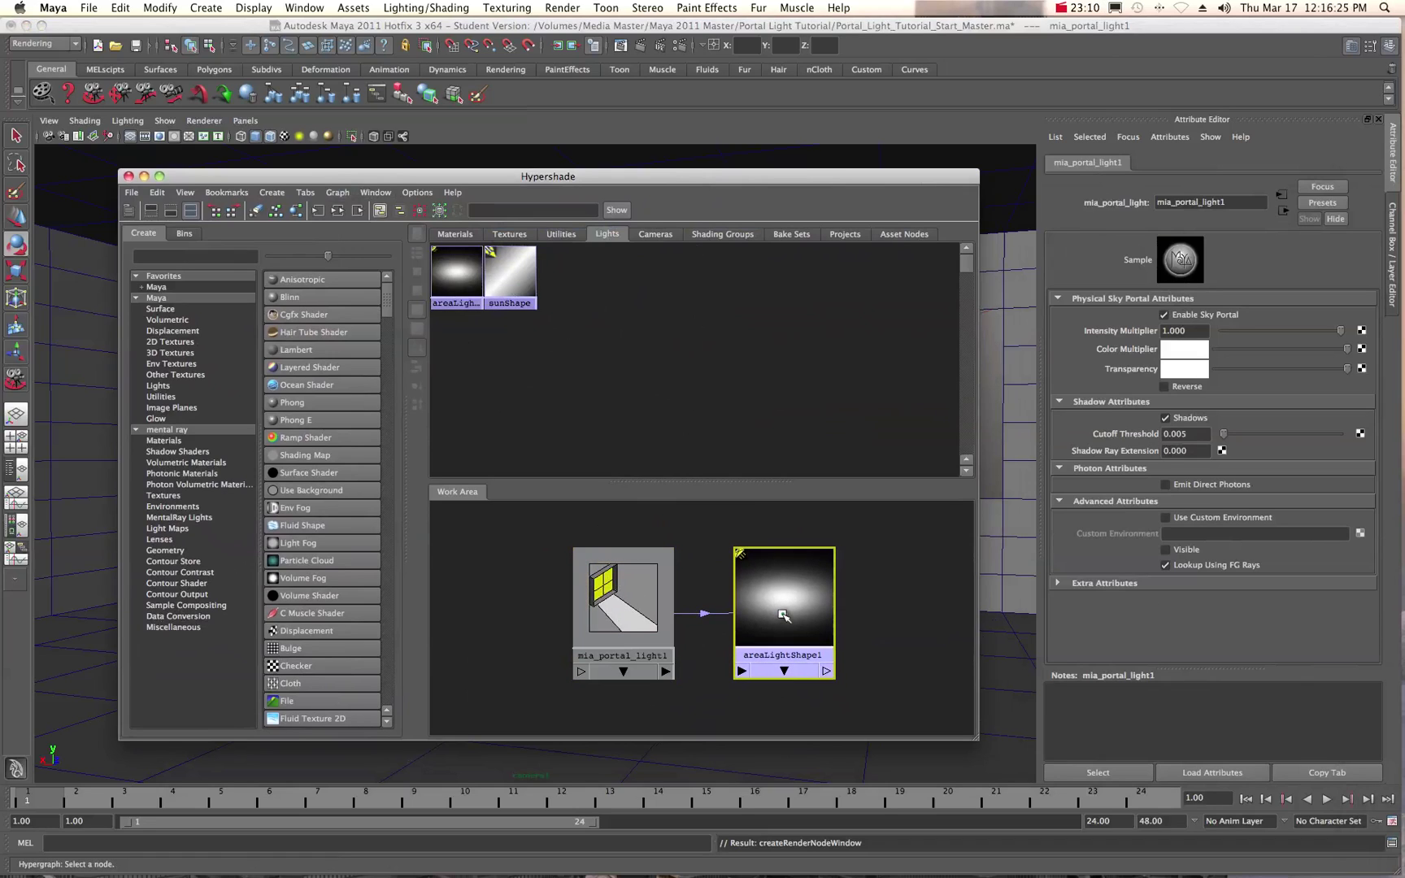
pyautogui.click(639, 610)
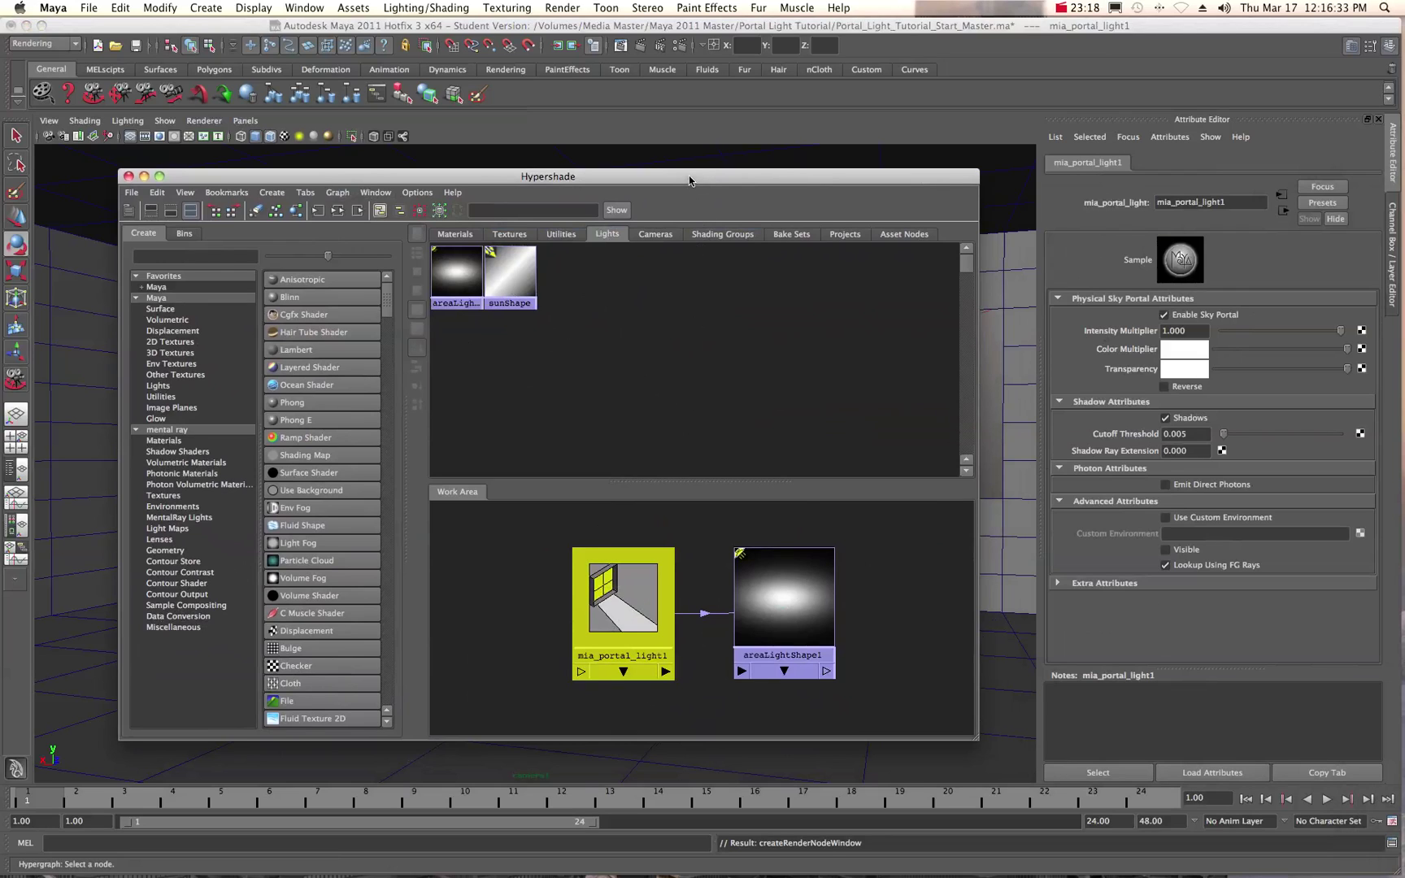
# Swap the Hypershade for the Render View, set the portal light's Intensity Multiplier to 2, and render the room.
pyautogui.moveTo(690, 181); pyautogui.dragTo(1404, 178)
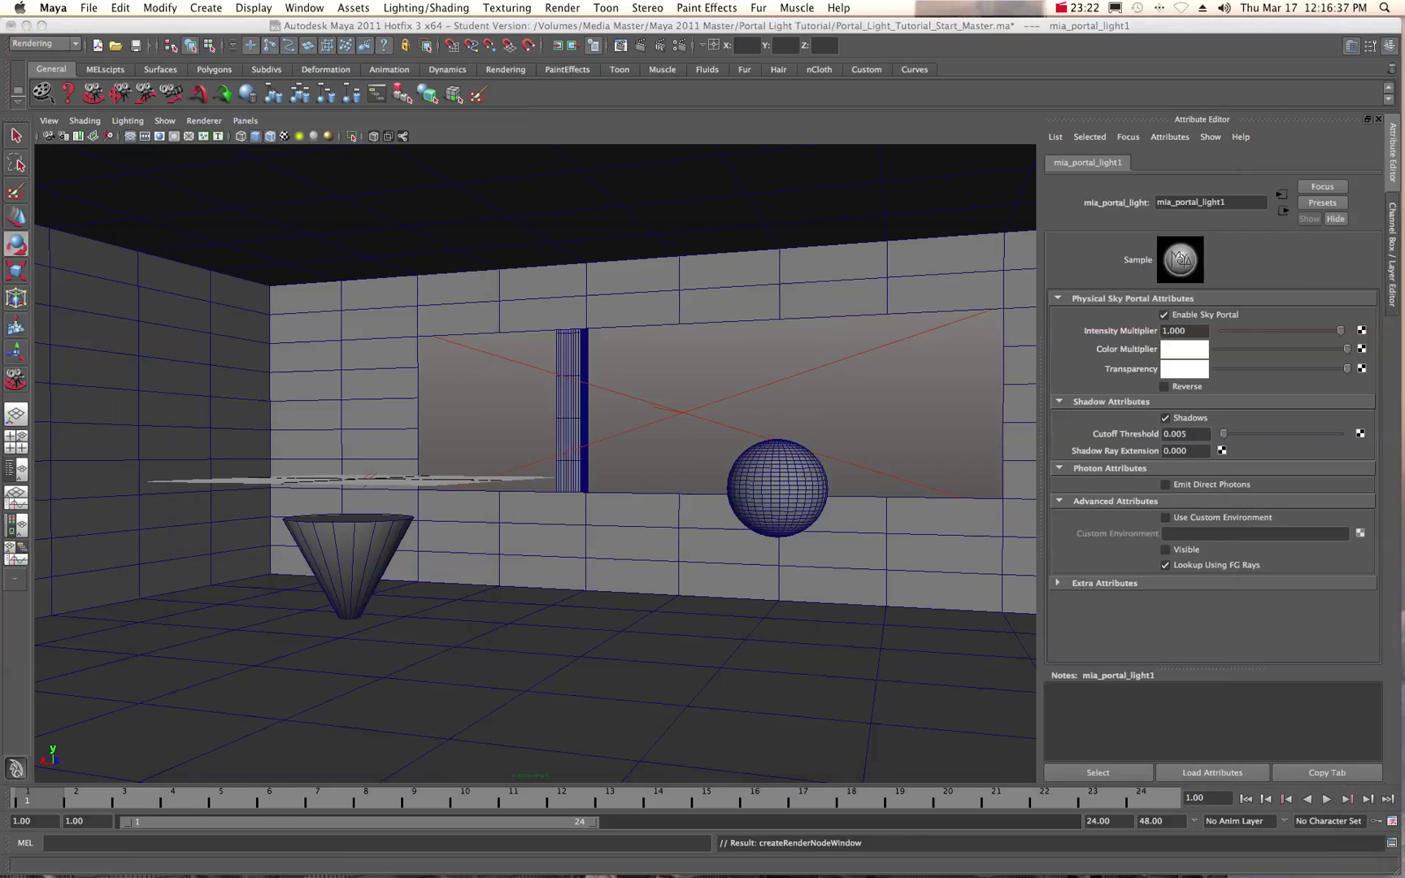
pyautogui.moveTo(1404, 264); pyautogui.dragTo(251, 227)
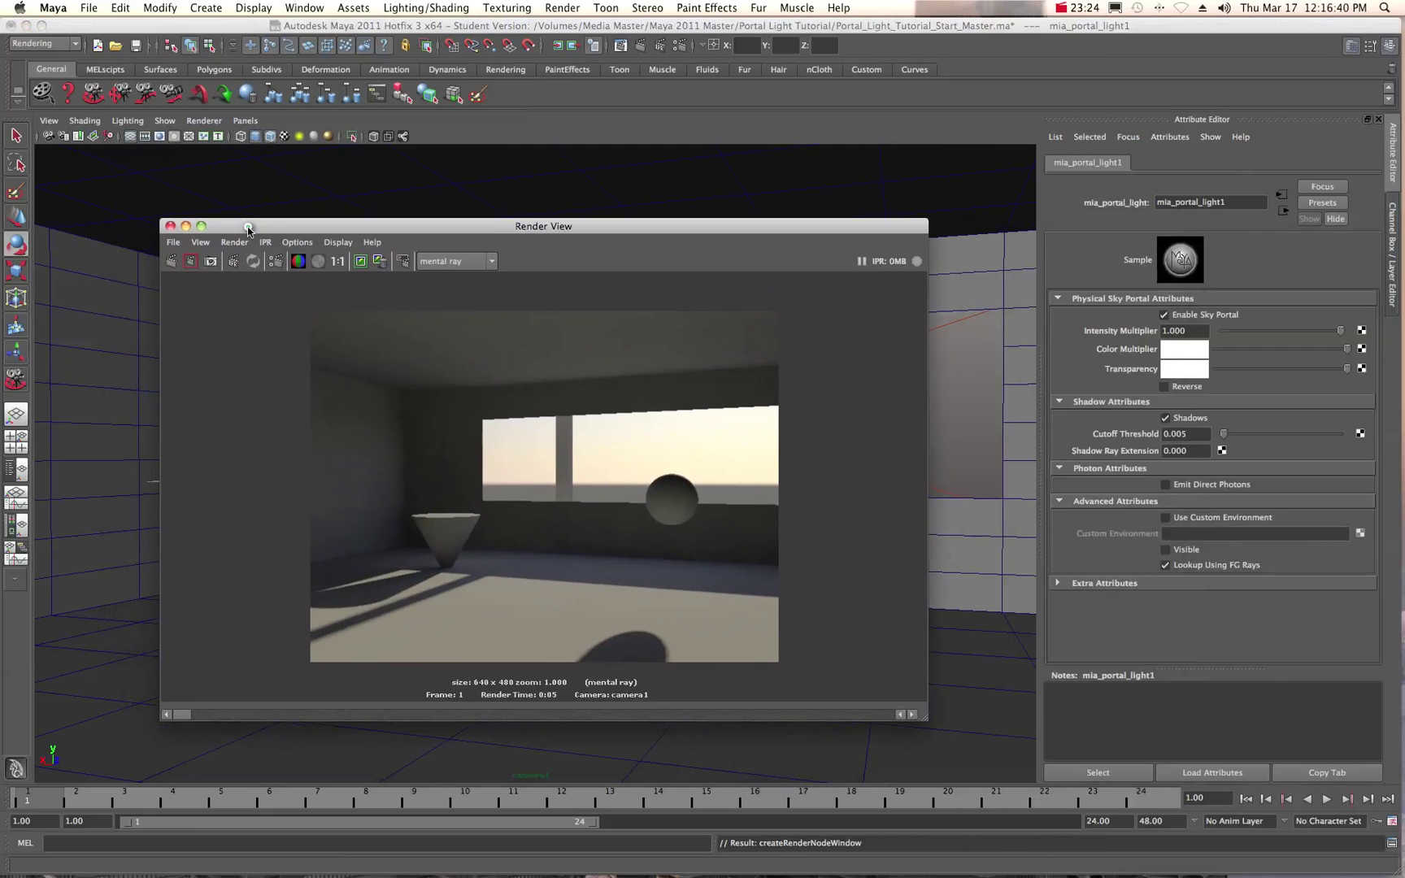
pyautogui.doubleClick(1175, 333)
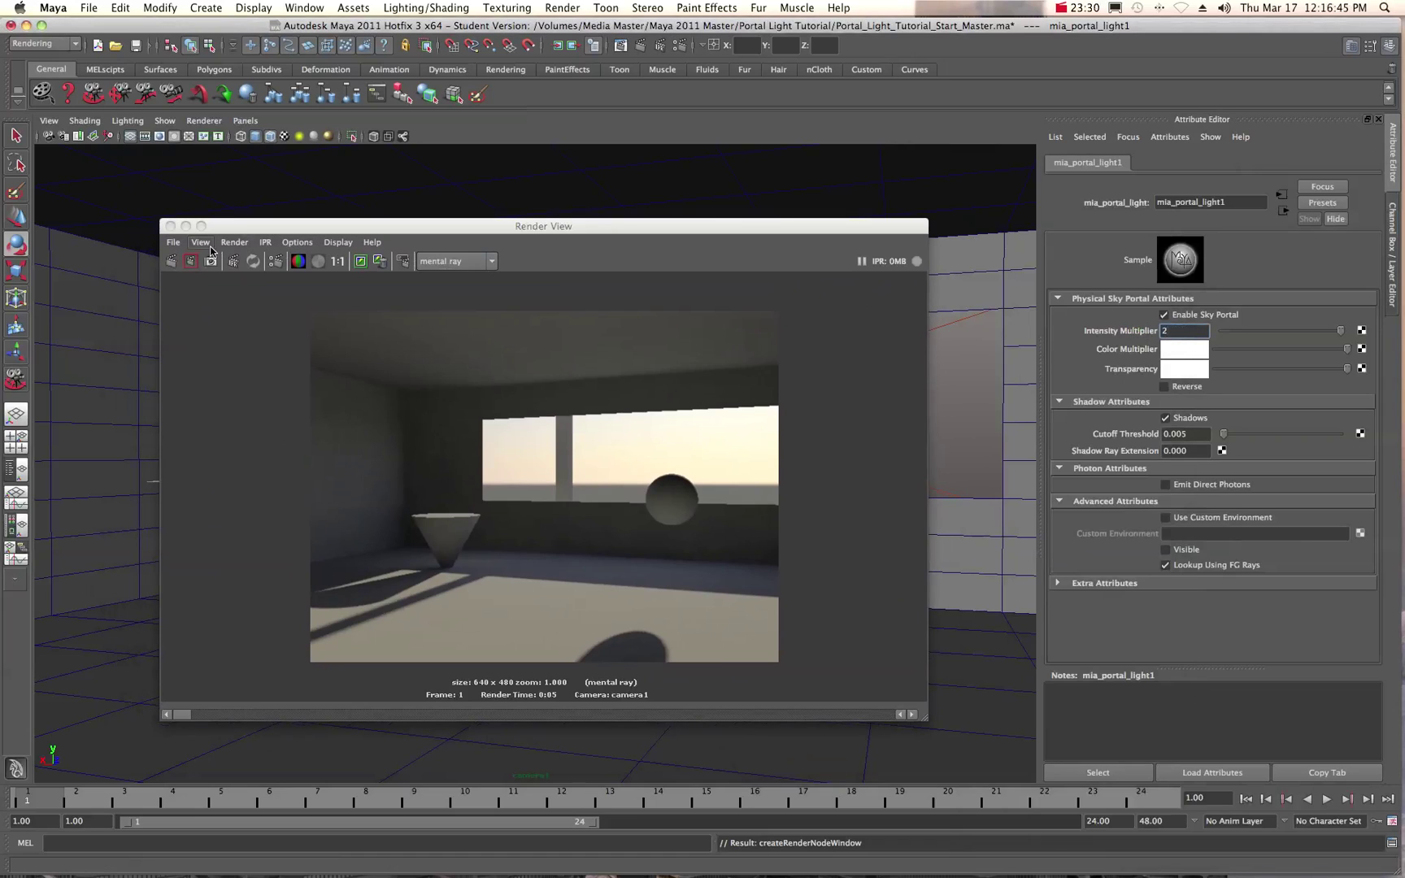
pyautogui.click(172, 261)
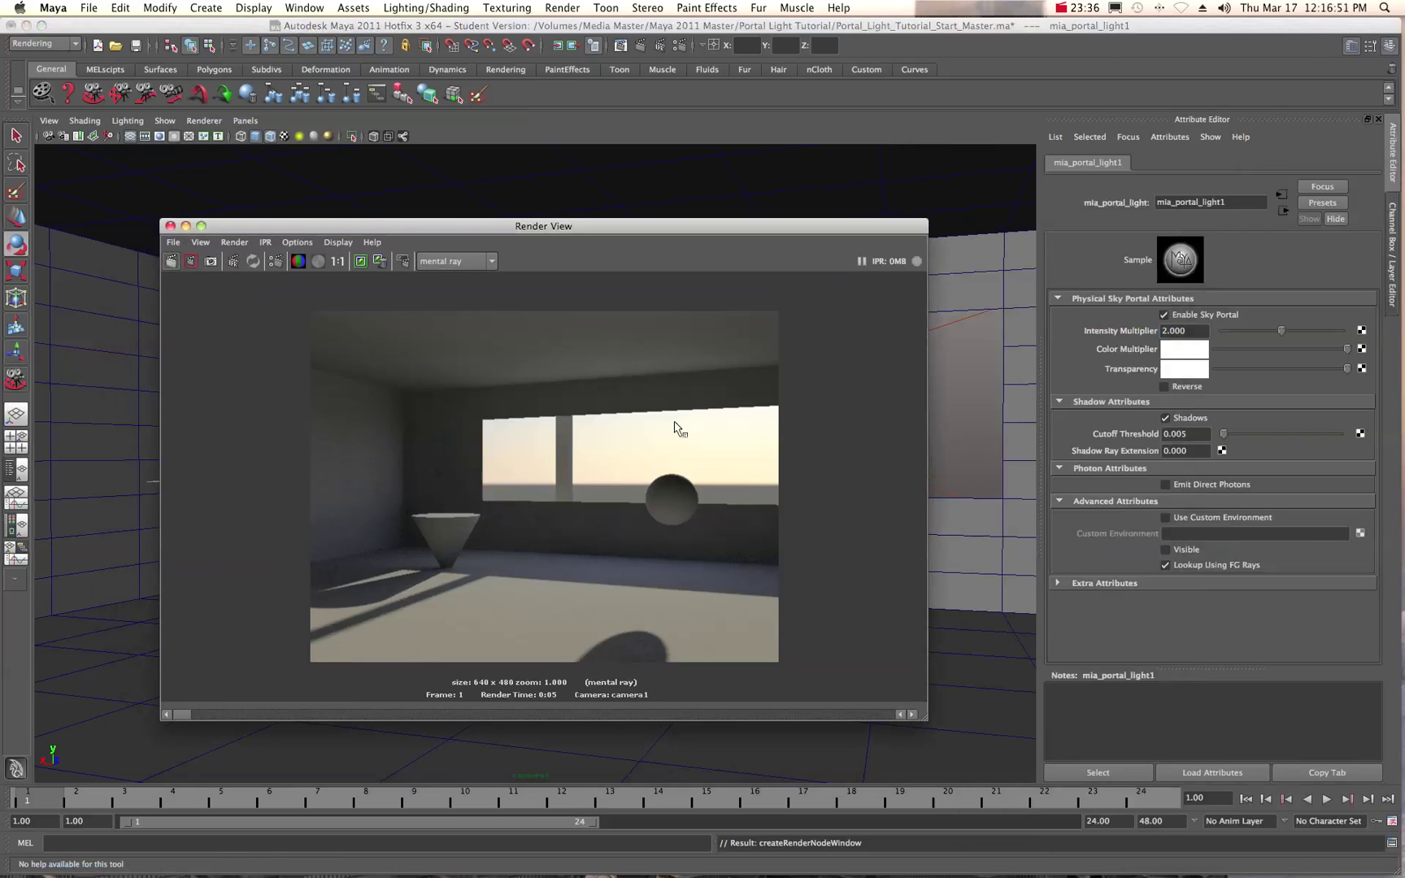
# Set the portal light's Intensity Multiplier to 10 and render the room again.
pyautogui.click(1168, 331)
pyautogui.write('10')
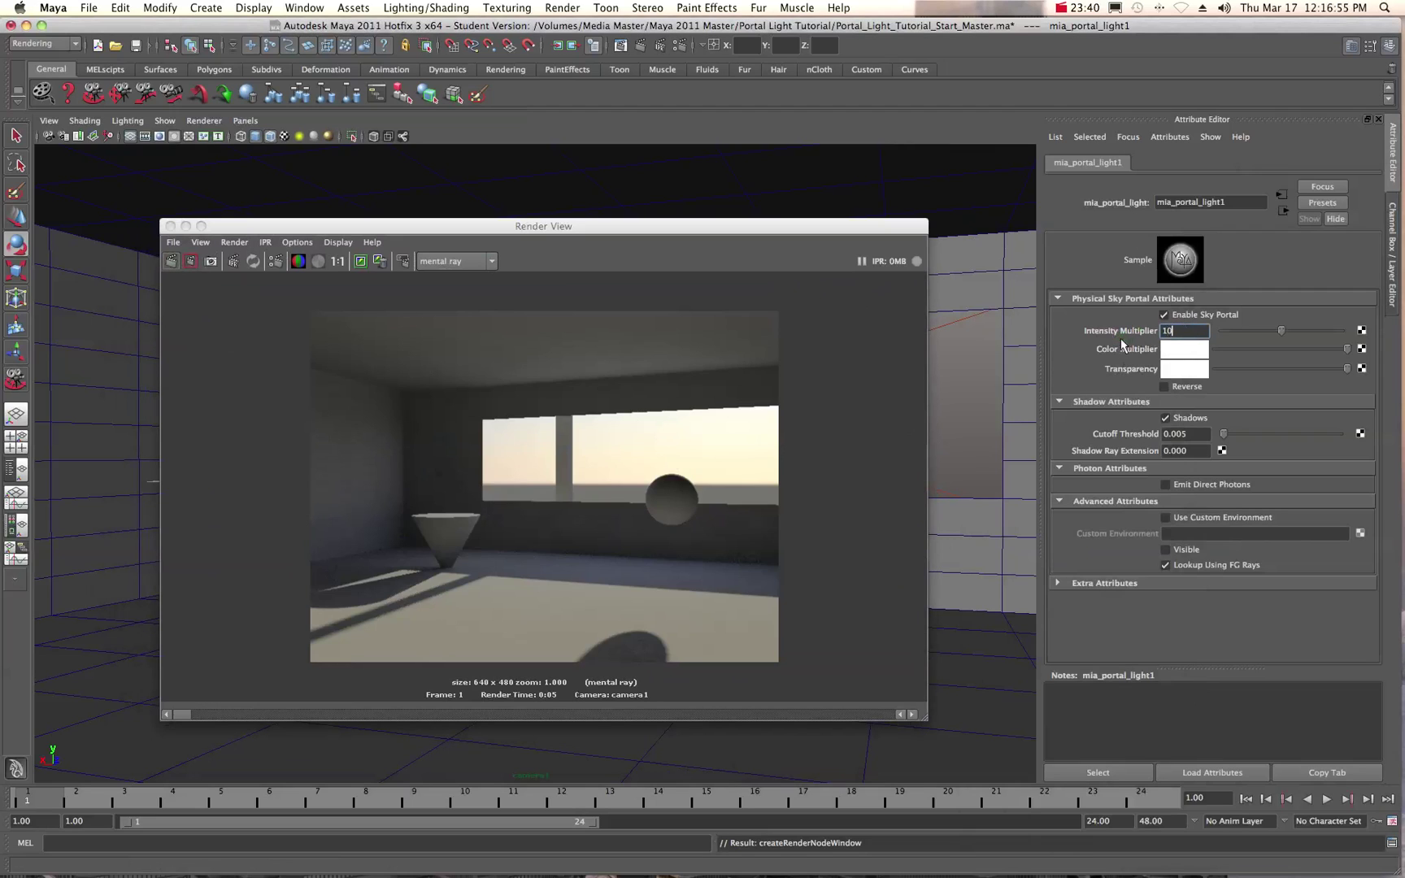
pyautogui.click(171, 261)
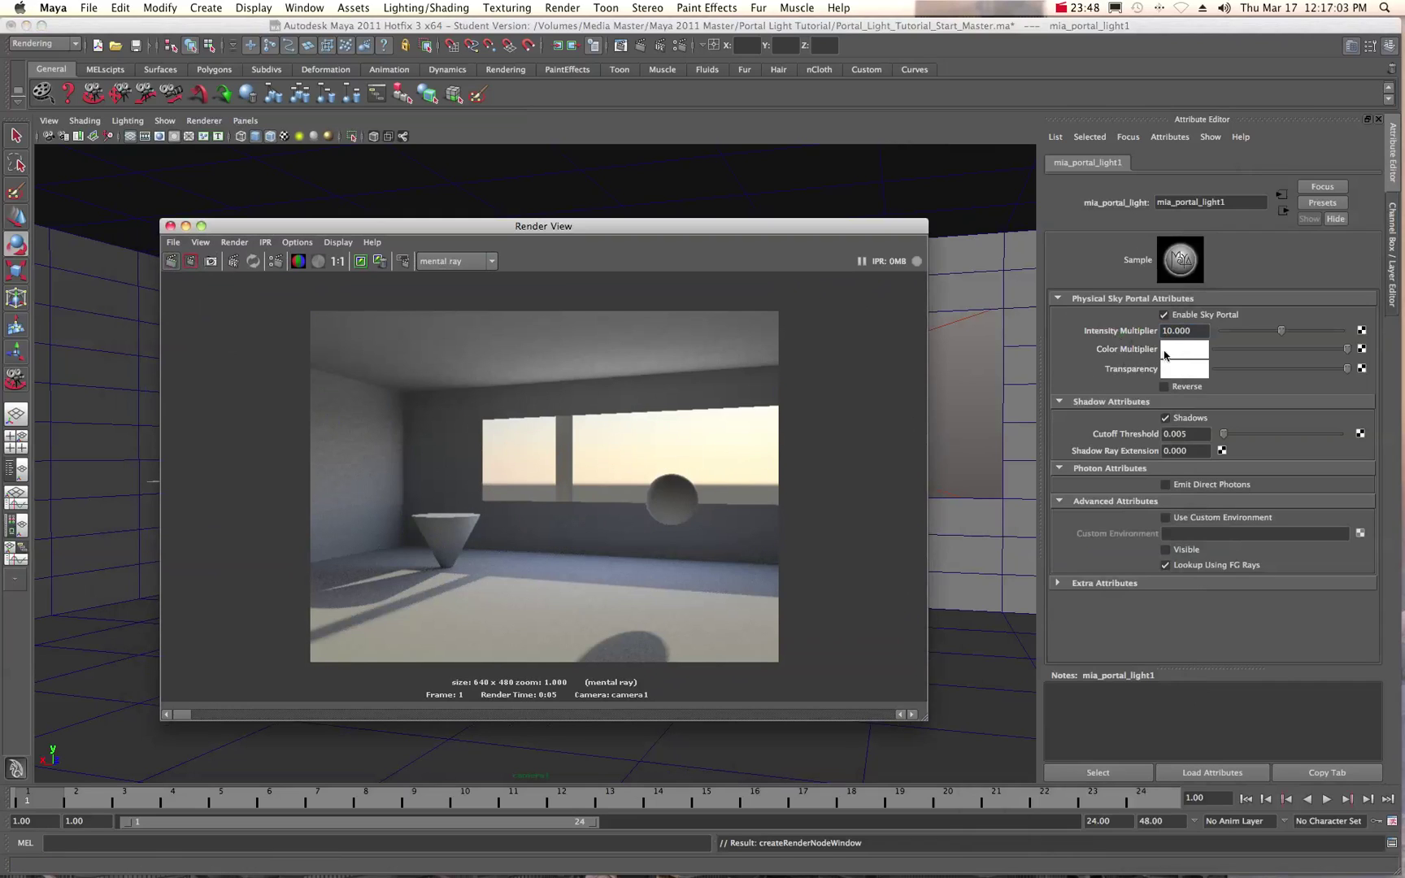
# Raise the portal light's Intensity Multiplier to 50 and render the room.
pyautogui.doubleClick(1195, 330)
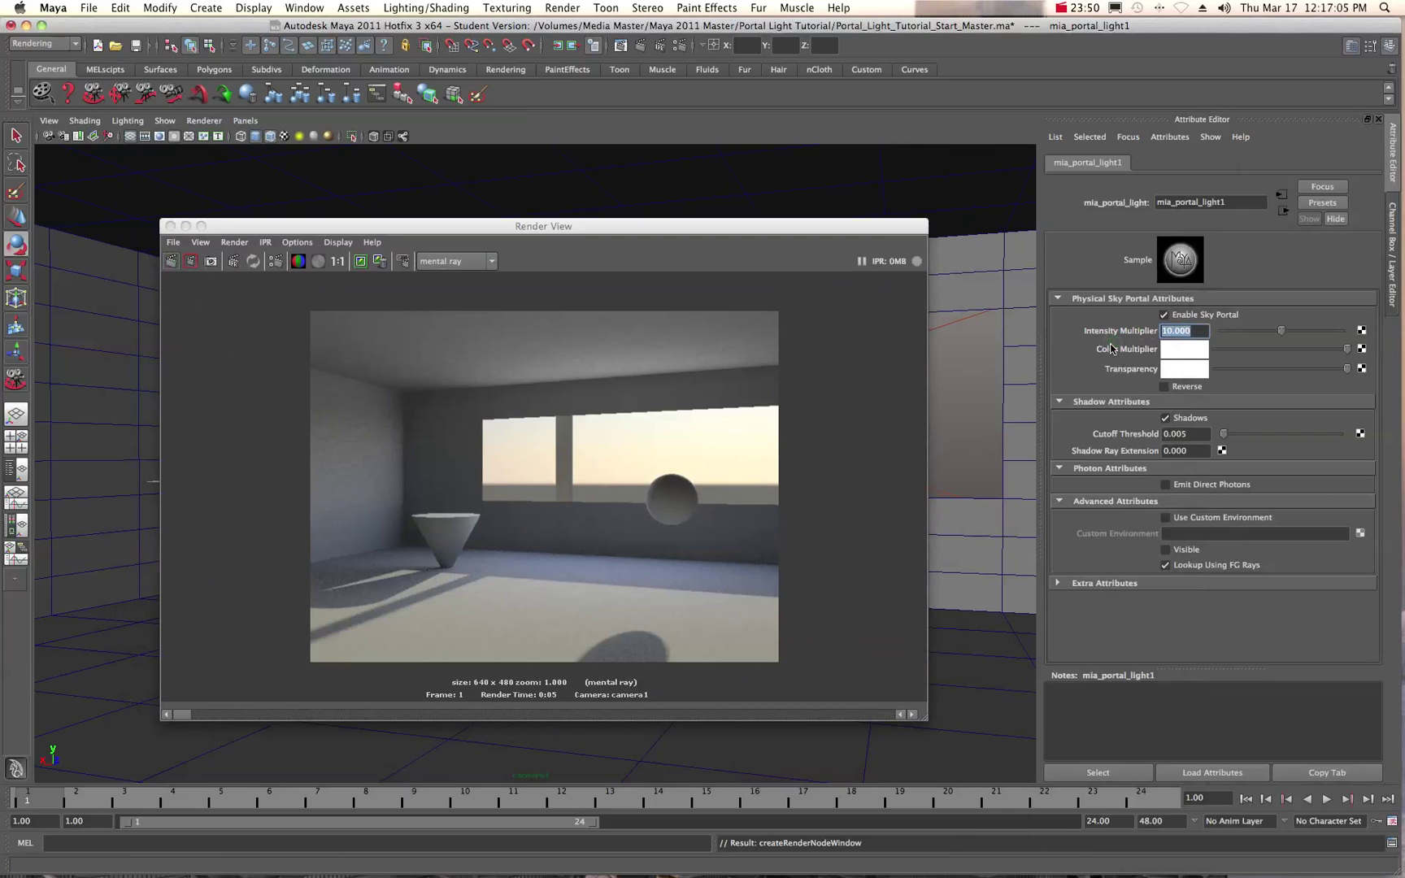
pyautogui.write('50')
pyautogui.click(171, 262)
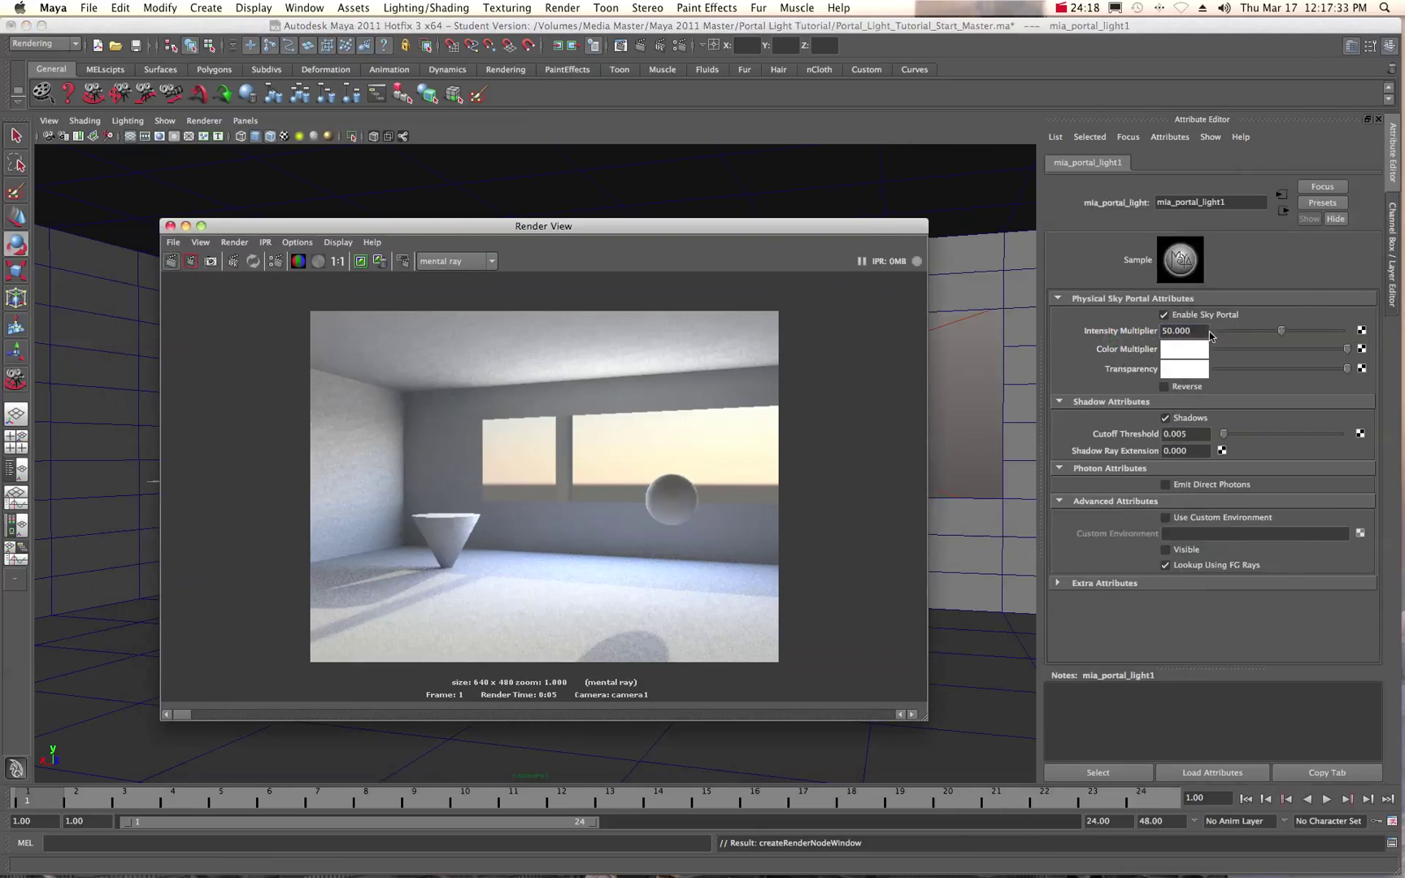
# Lower the portal light's Intensity Multiplier to 20 and re-render the room.
pyautogui.moveTo(1208, 330); pyautogui.dragTo(1051, 325)
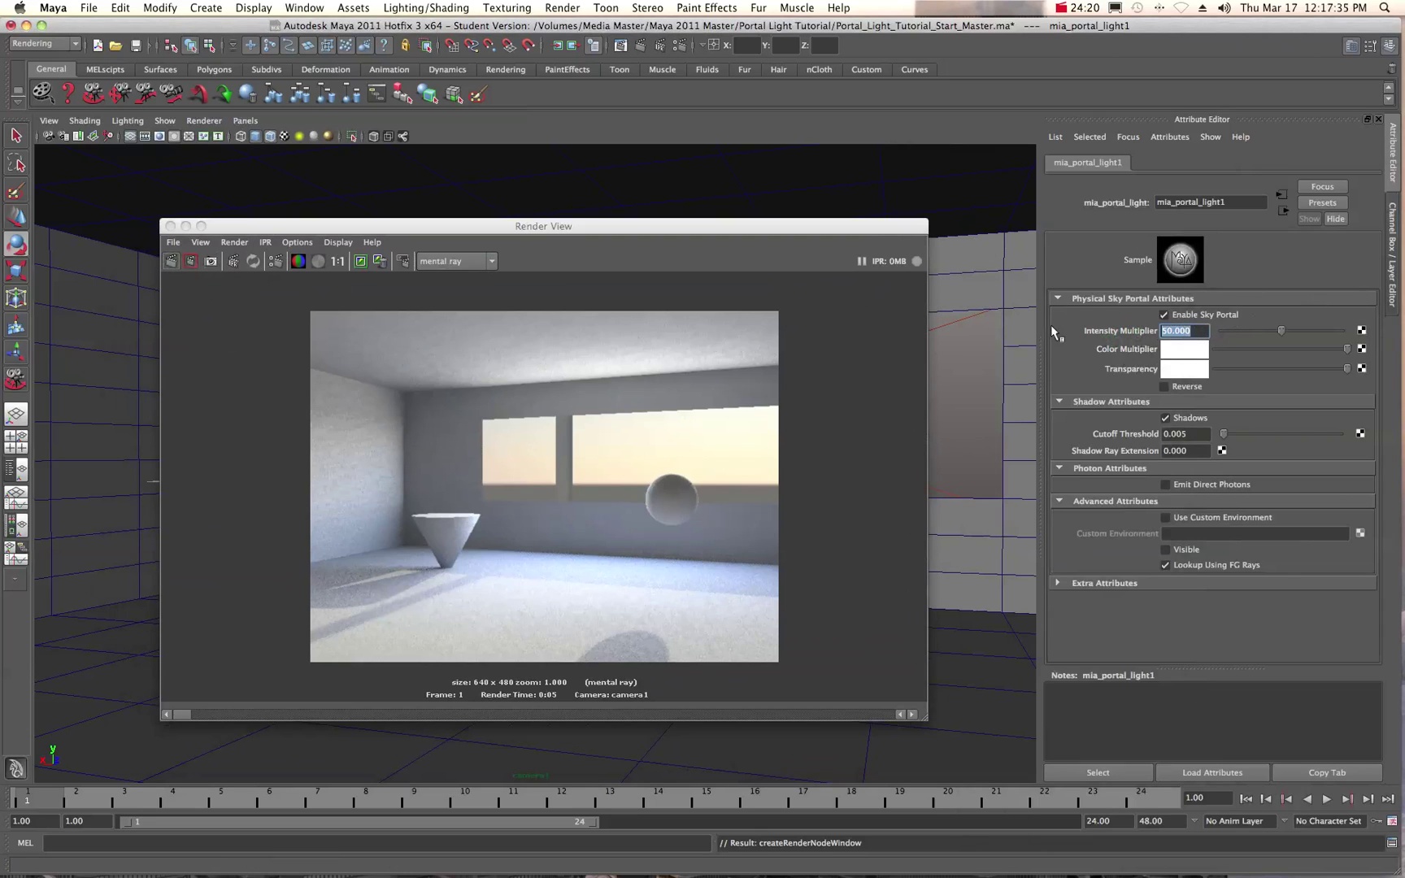
pyautogui.write('20')
pyautogui.click(169, 267)
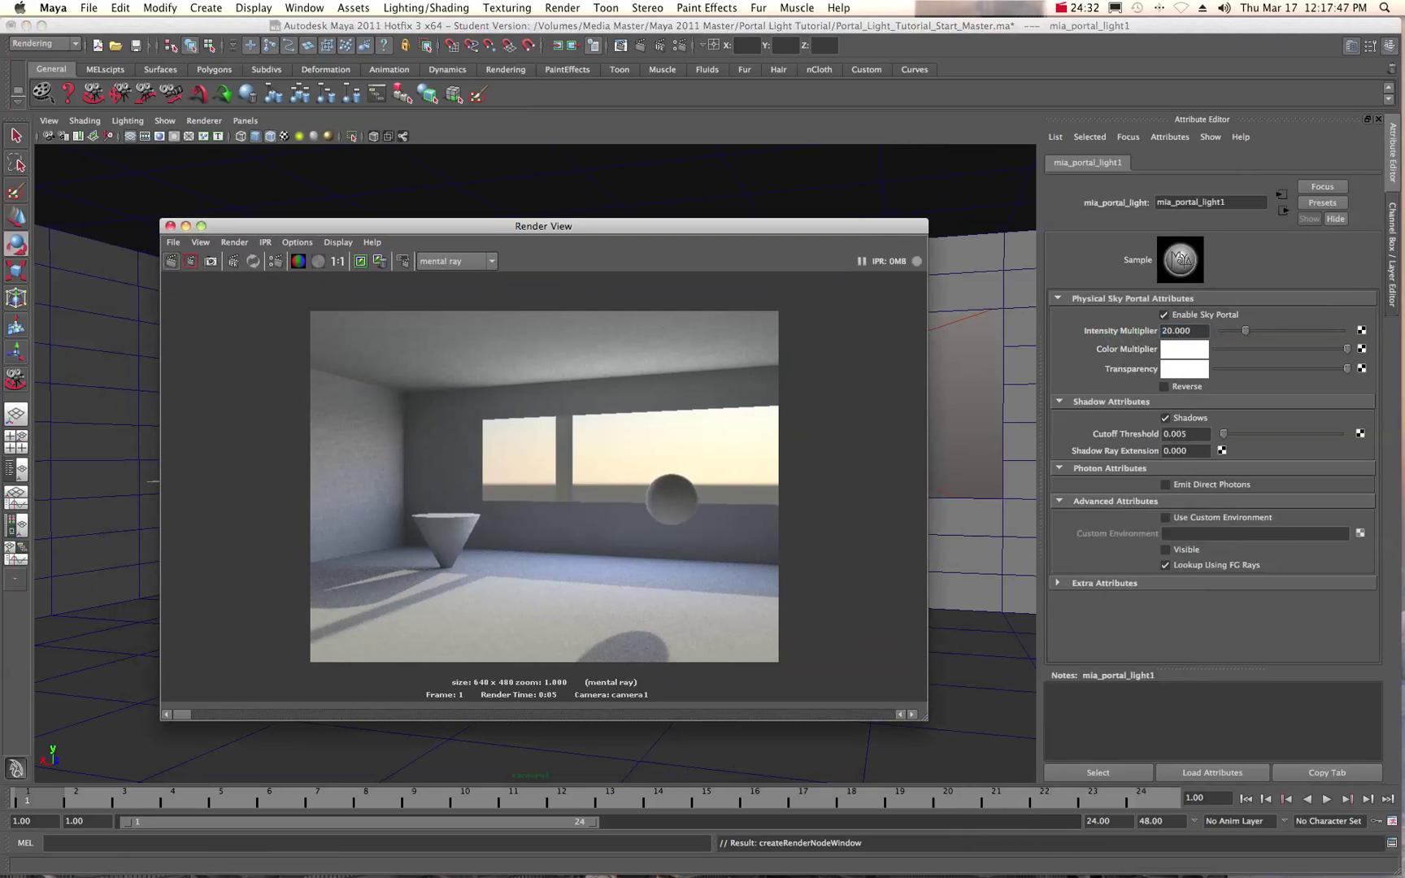
# Set the window area light's own Intensity to 1 and render, checking it against the portal light's Intensity Multiplier.
pyautogui.click(963, 319)
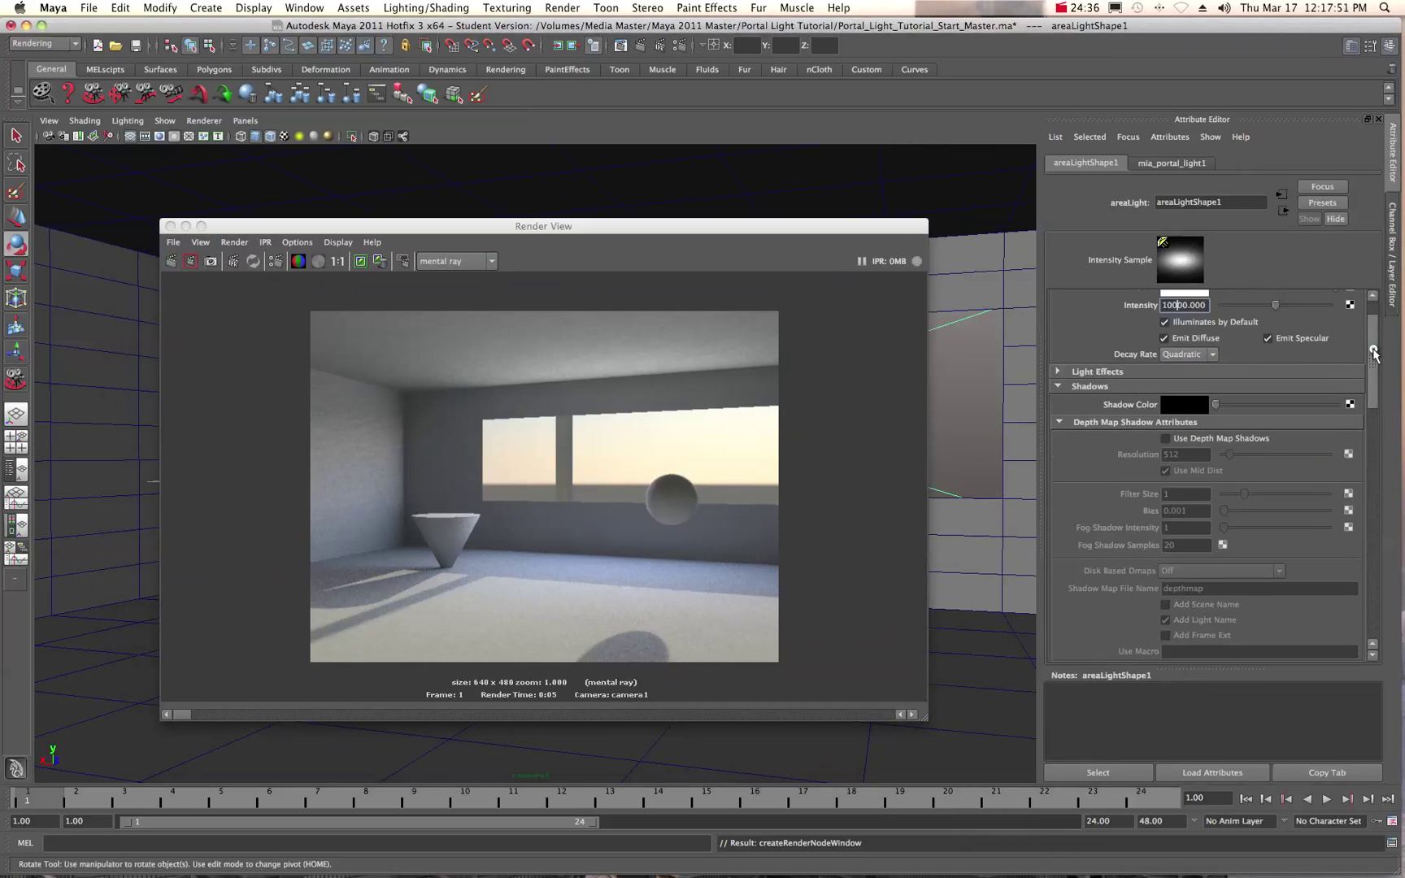
pyautogui.moveTo(1373, 365); pyautogui.dragTo(1375, 327)
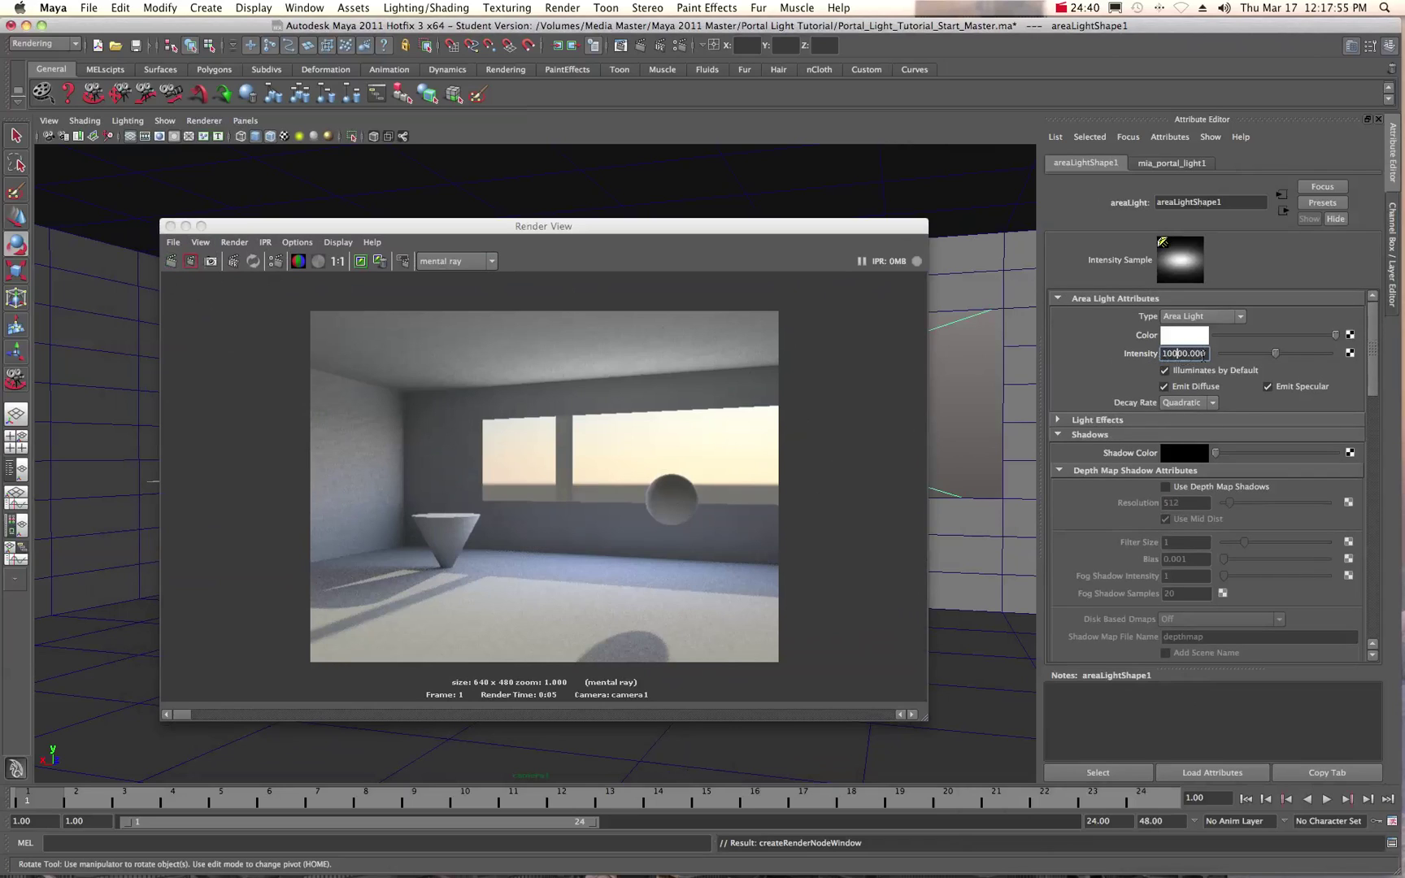
pyautogui.doubleClick(1207, 354)
pyautogui.write('1')
pyautogui.click(171, 261)
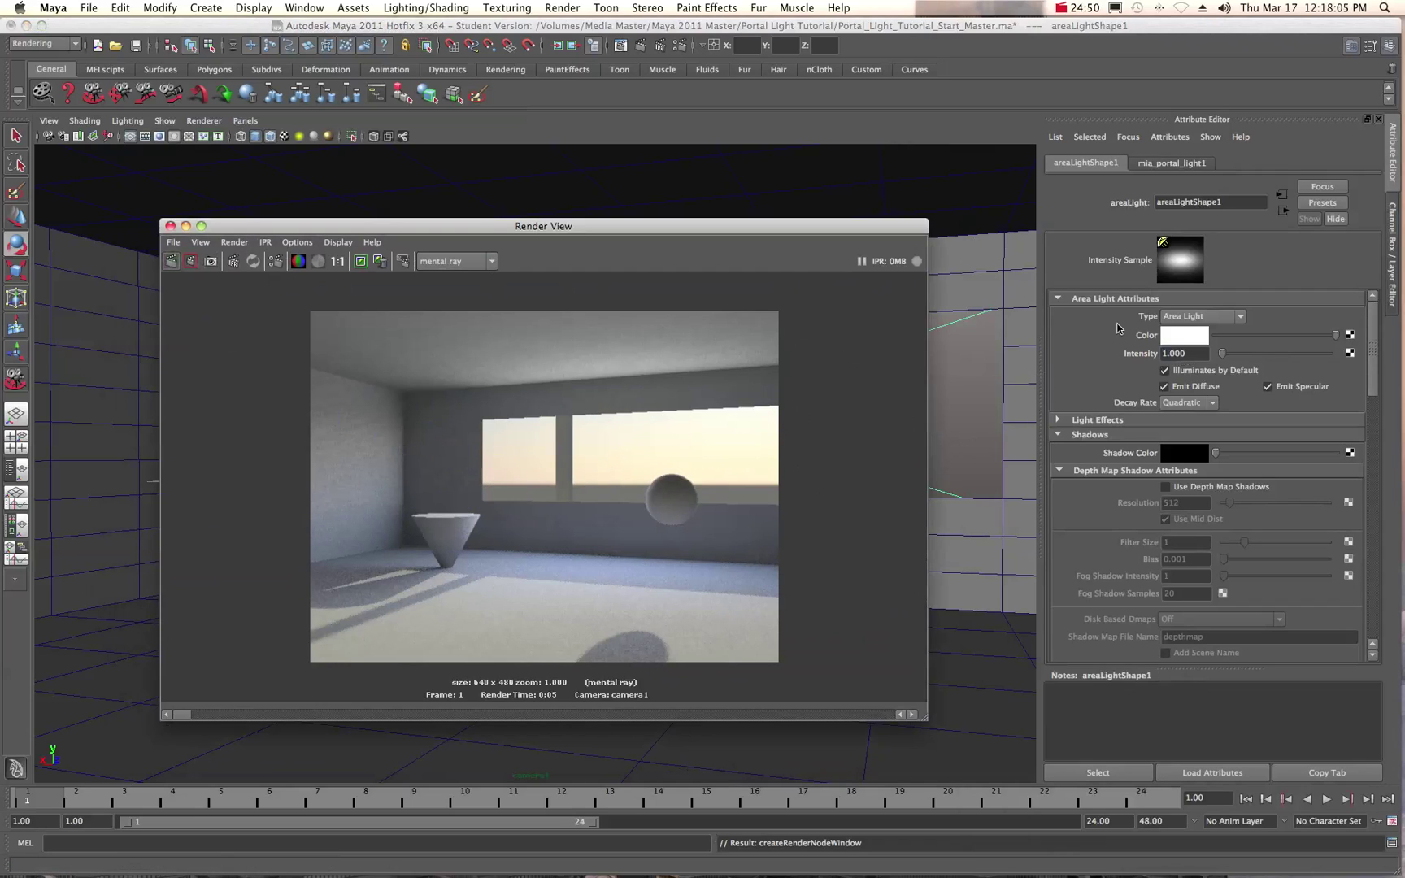
pyautogui.click(1183, 164)
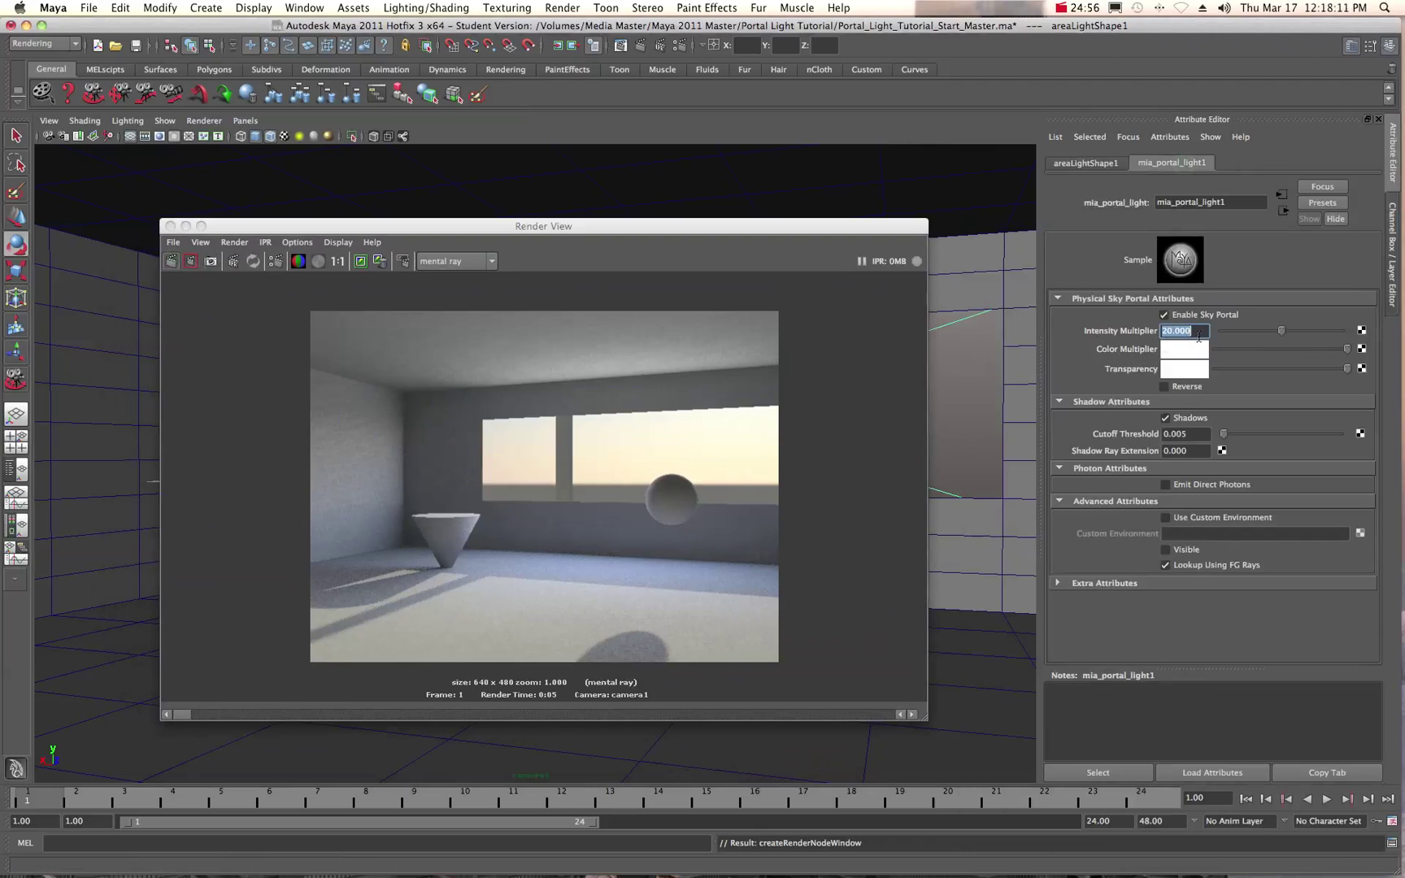
pyautogui.click(1087, 163)
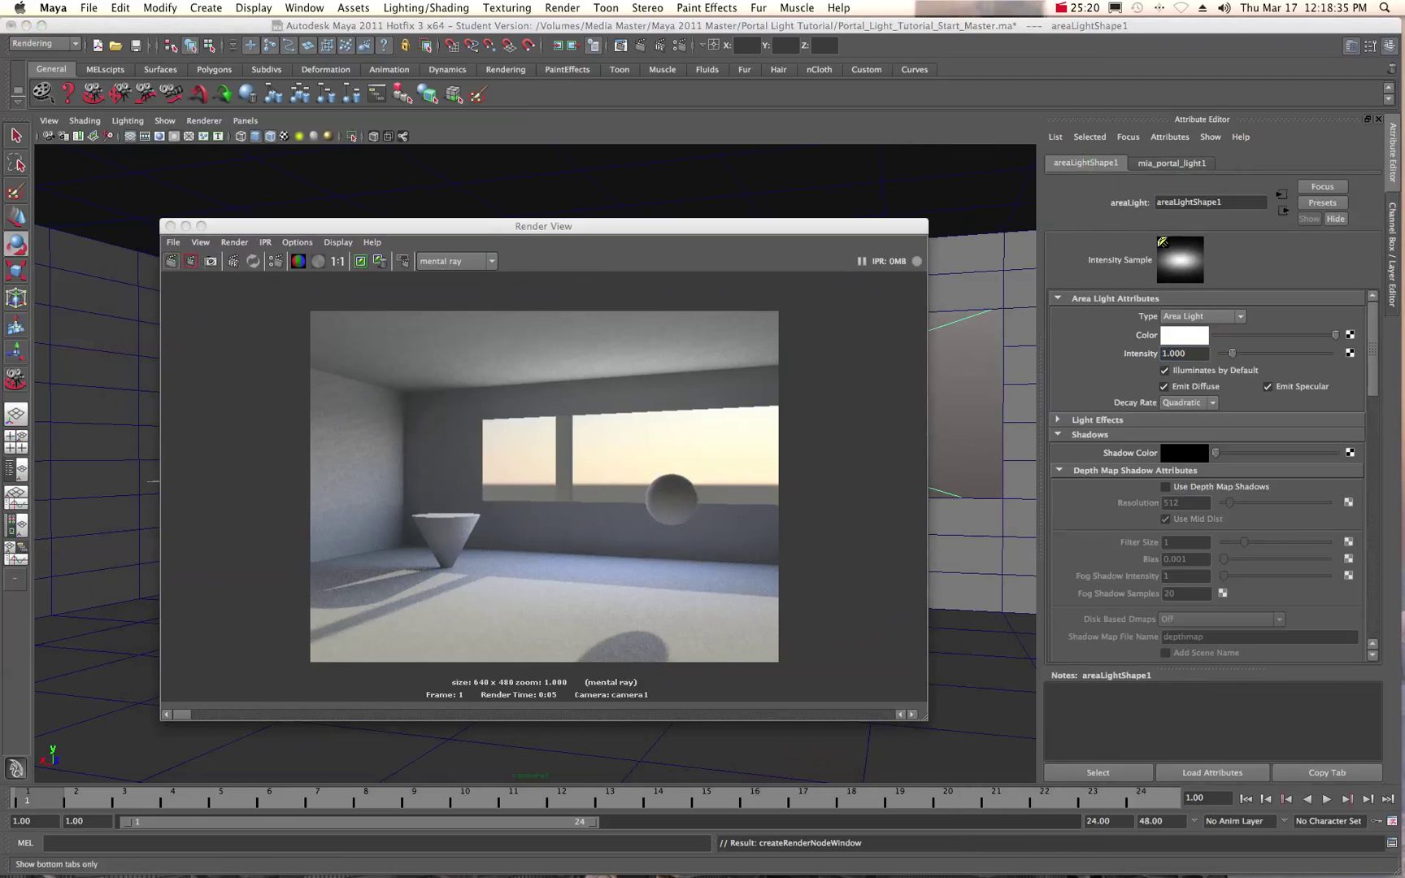
# Review the Final Gathering options in the Render Settings and view Point Interpolation Chart.tif in Preview.
pyautogui.moveTo(1081, 214); pyautogui.dragTo(652, 216)
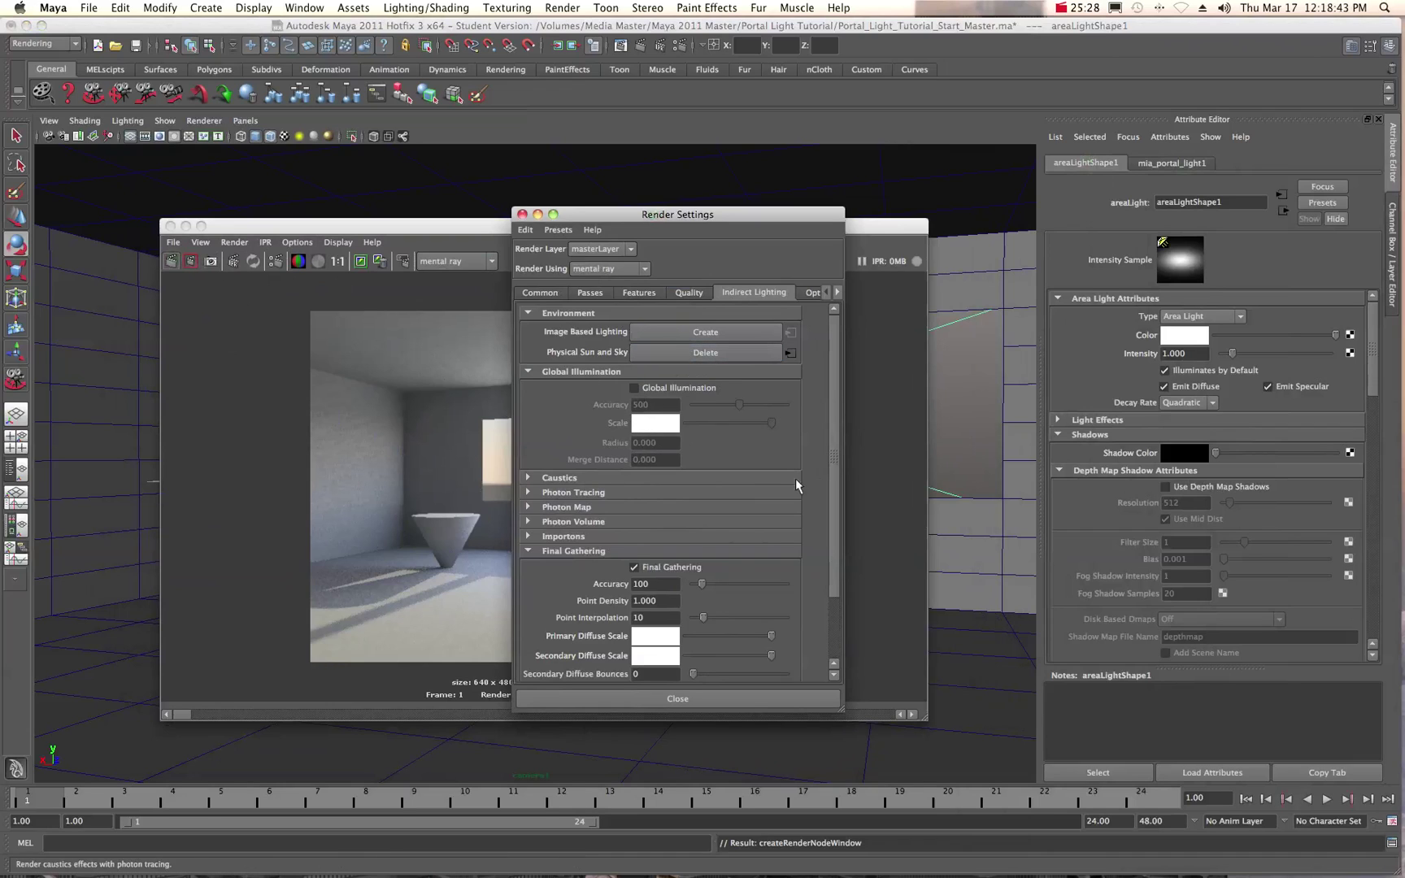
pyautogui.moveTo(835, 429); pyautogui.dragTo(839, 493)
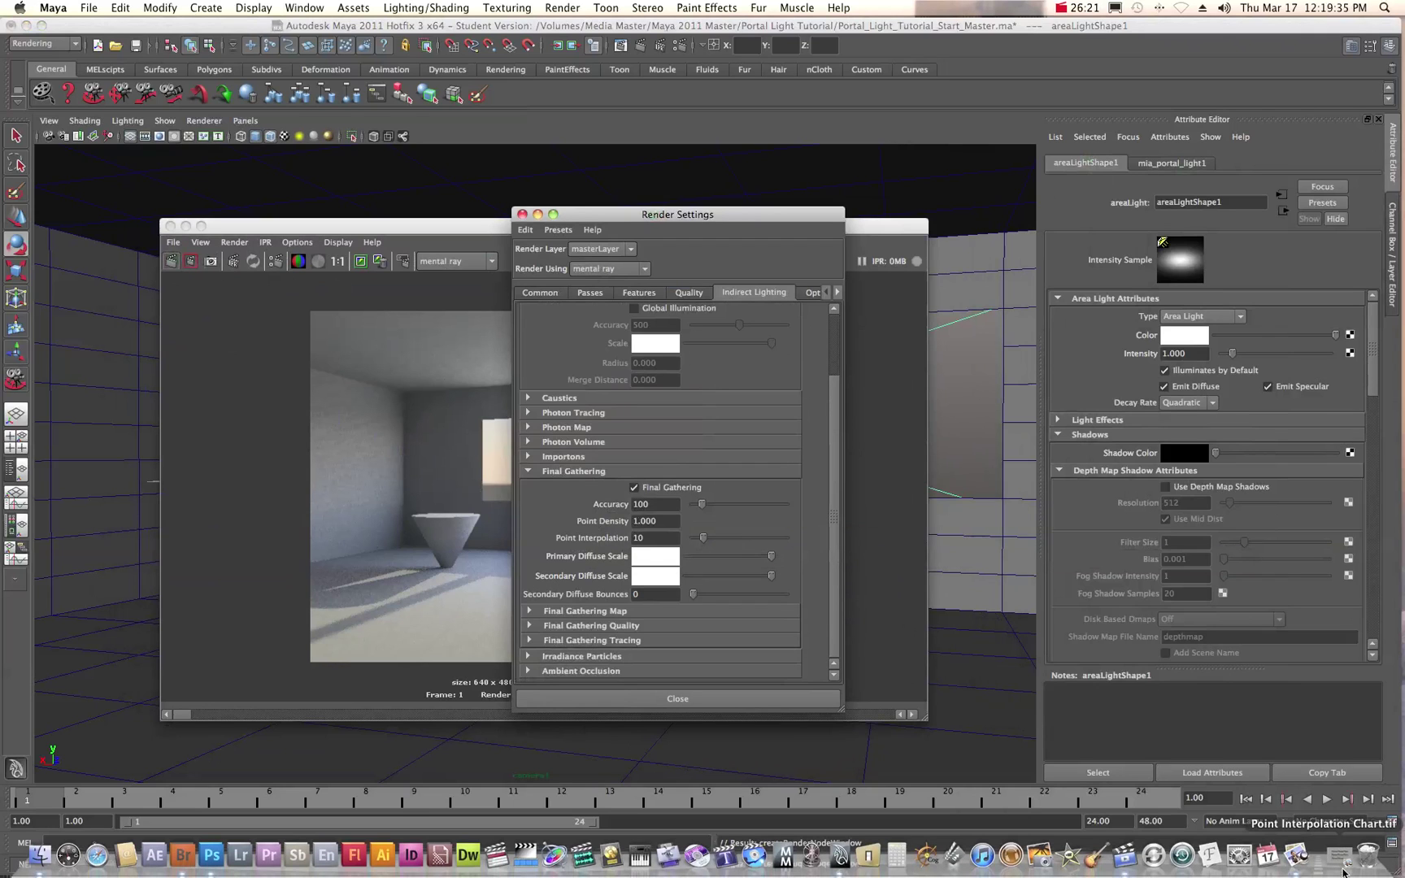
pyautogui.click(1339, 858)
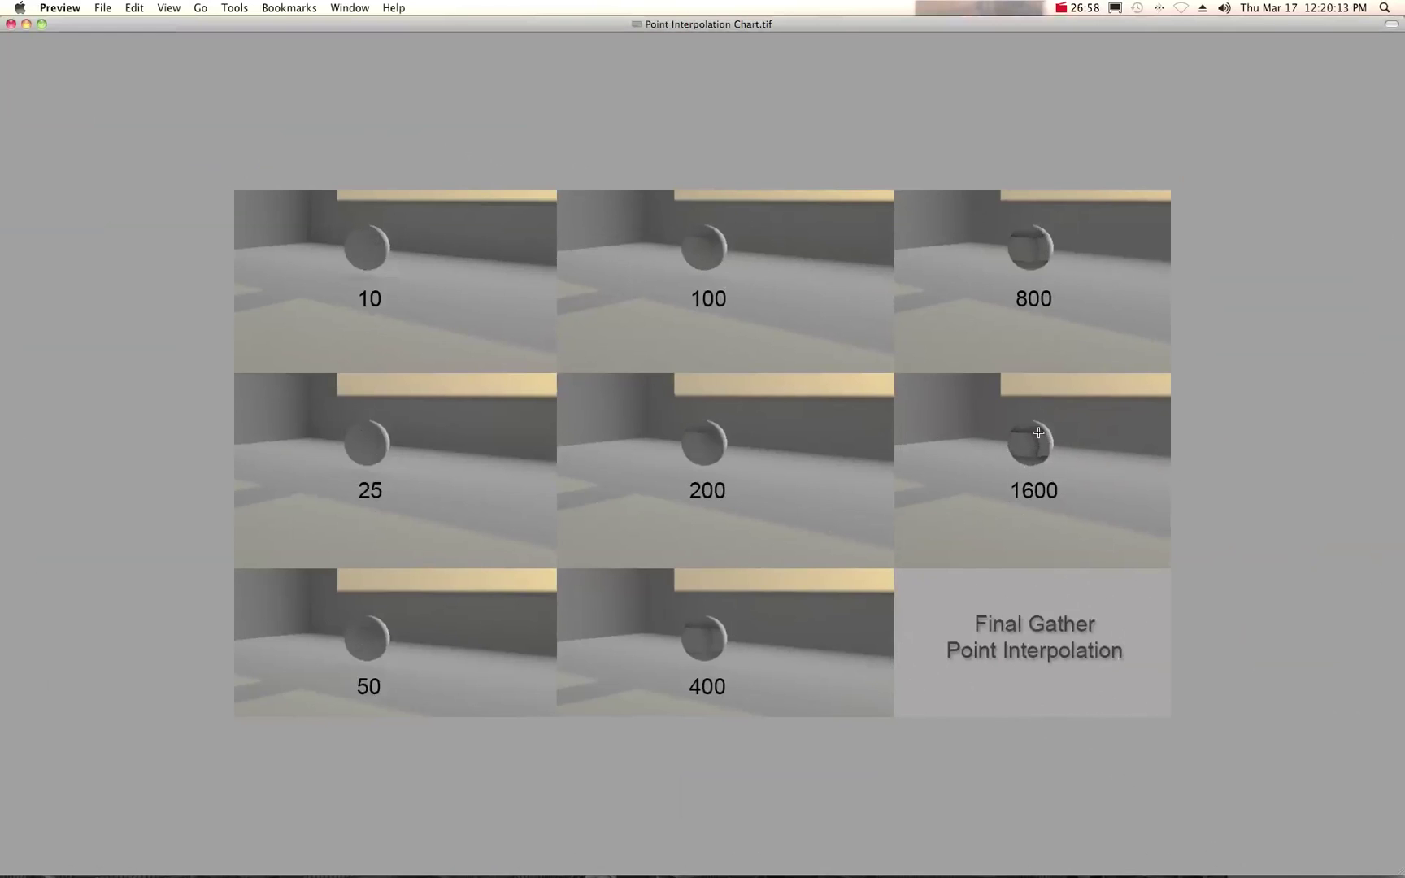
pyautogui.click(12, 24)
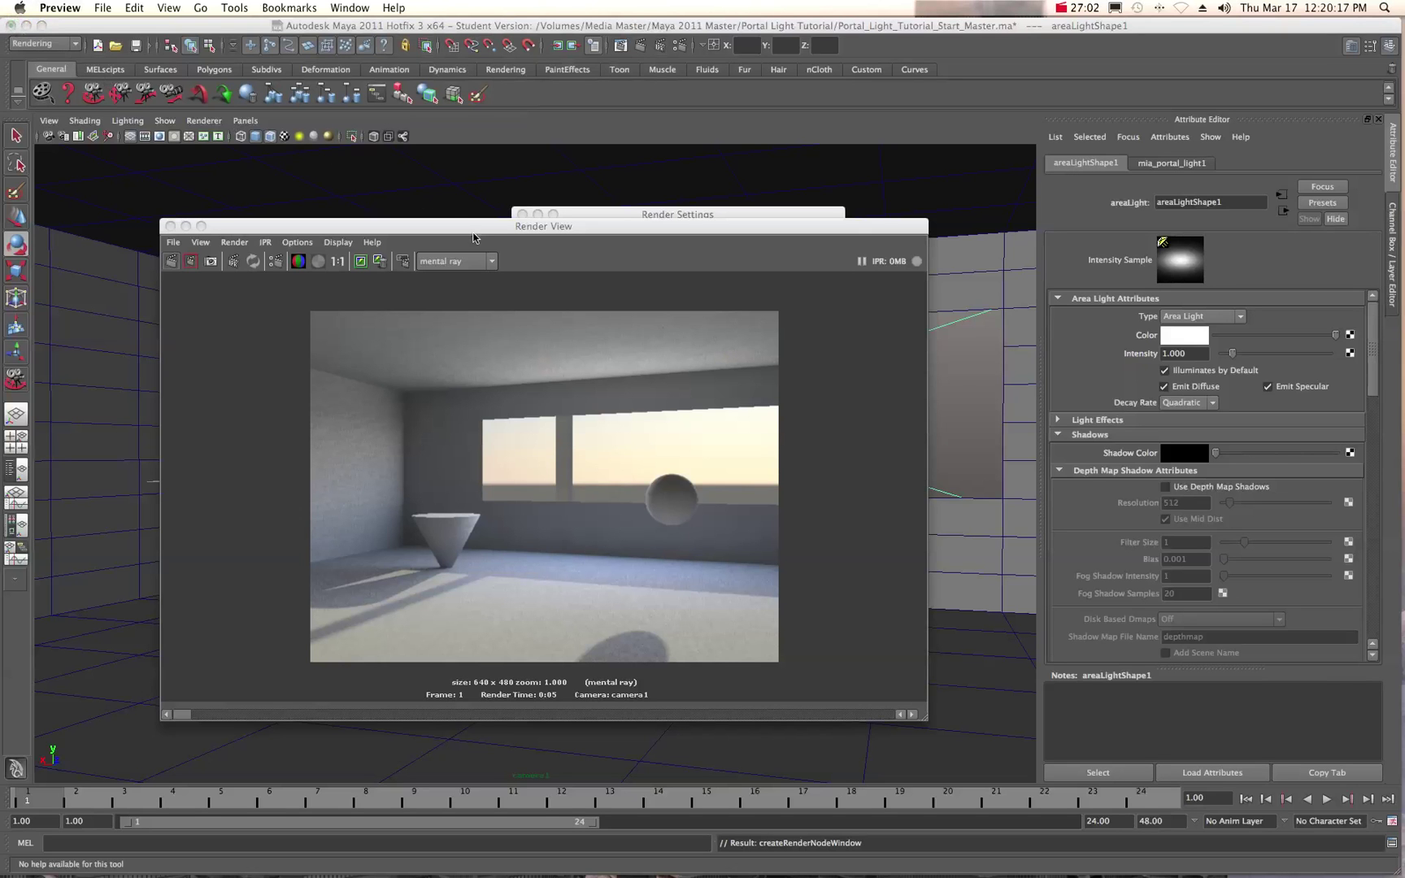
# Review the Quality options in the Render Settings, from Anti-Aliasing and Sample Options through Shadows and Motion Blur.
pyautogui.moveTo(496, 224); pyautogui.dragTo(455, 214)
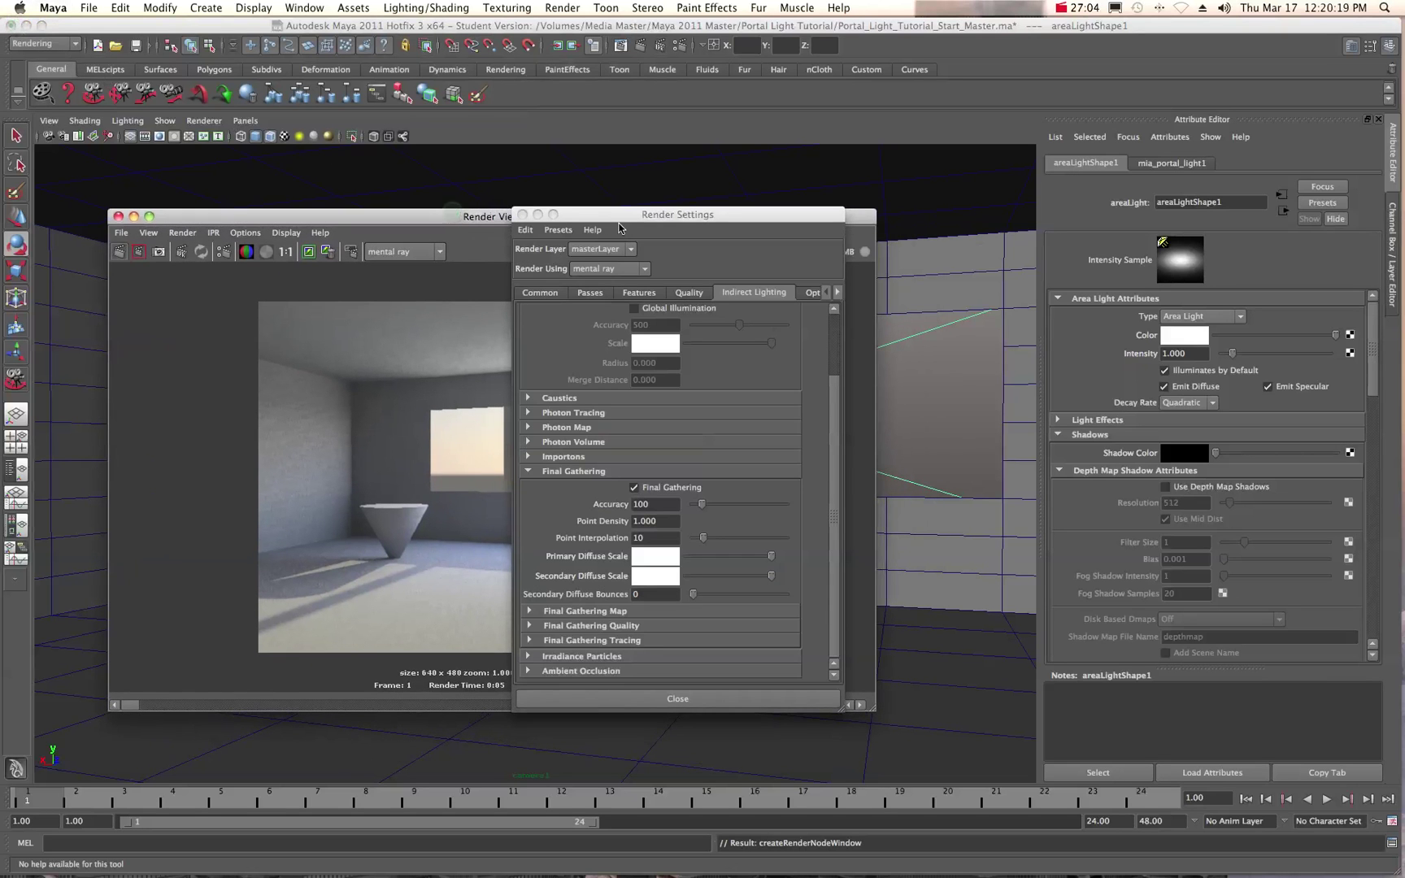
pyautogui.moveTo(621, 215); pyautogui.dragTo(764, 206)
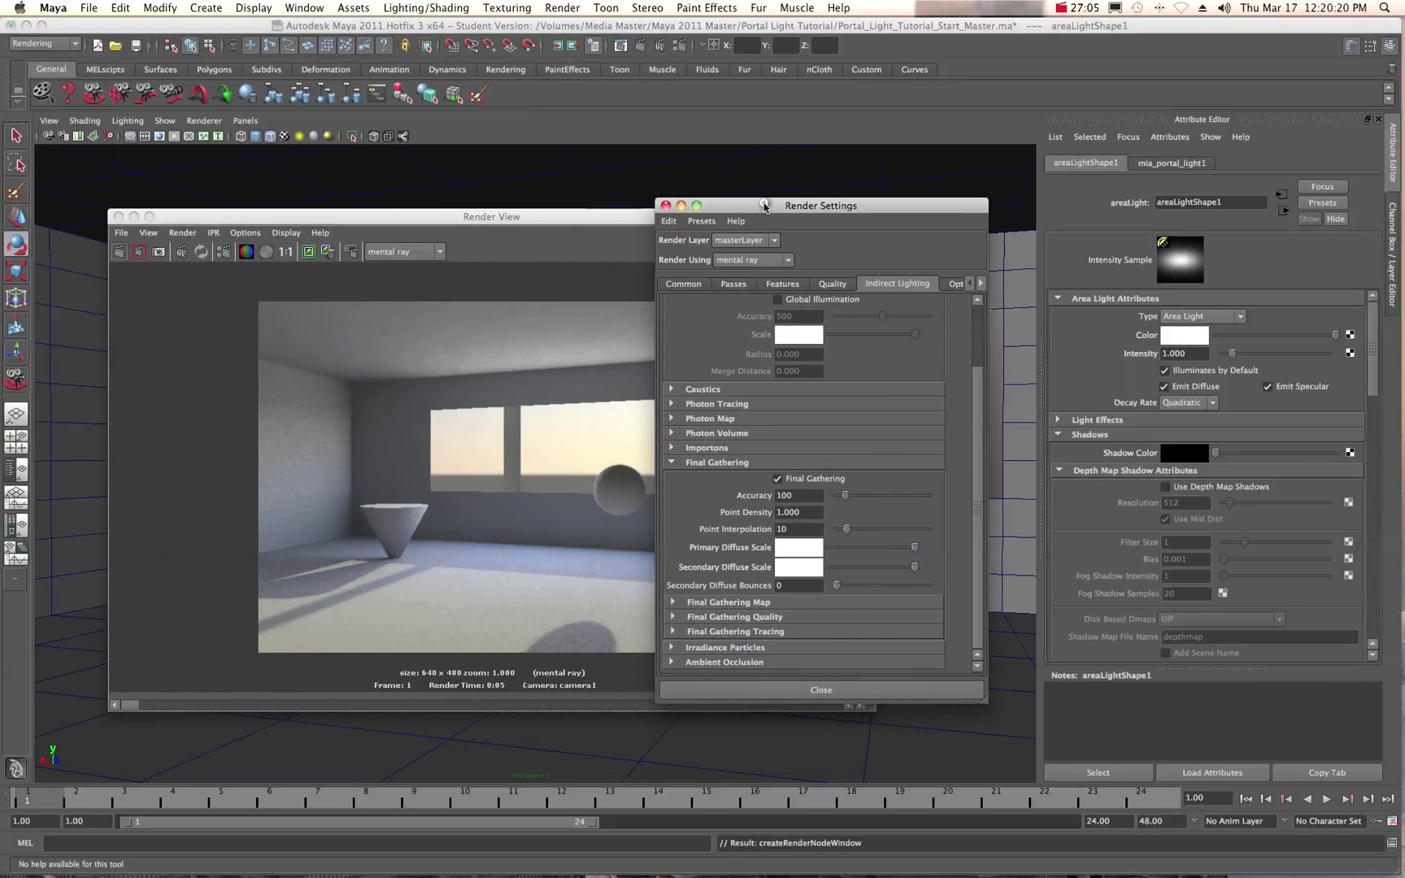
pyautogui.click(833, 283)
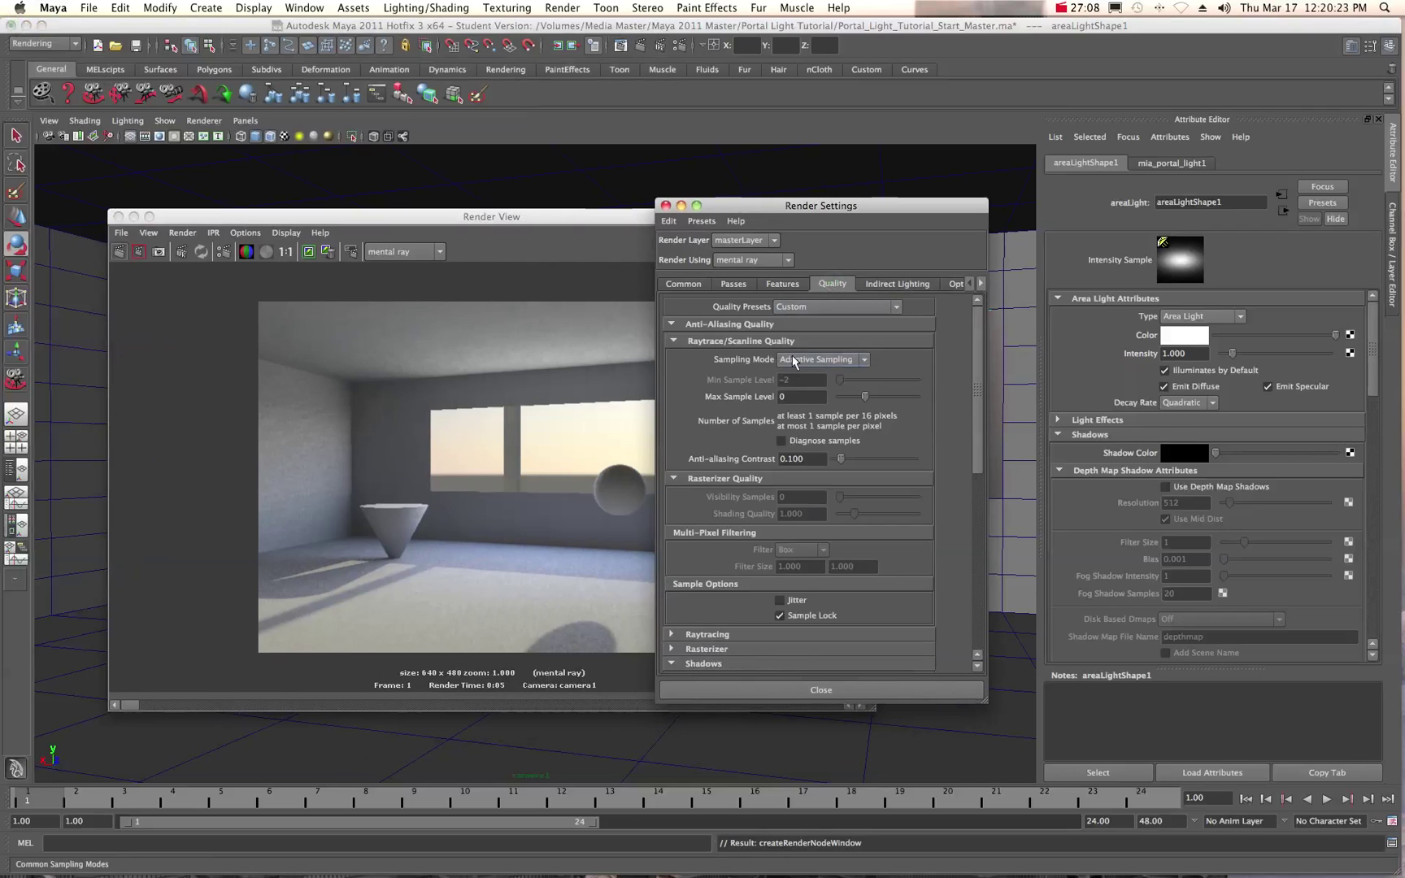
pyautogui.scroll(-1, 736, 401)
pyautogui.scroll(-10, 736, 401)
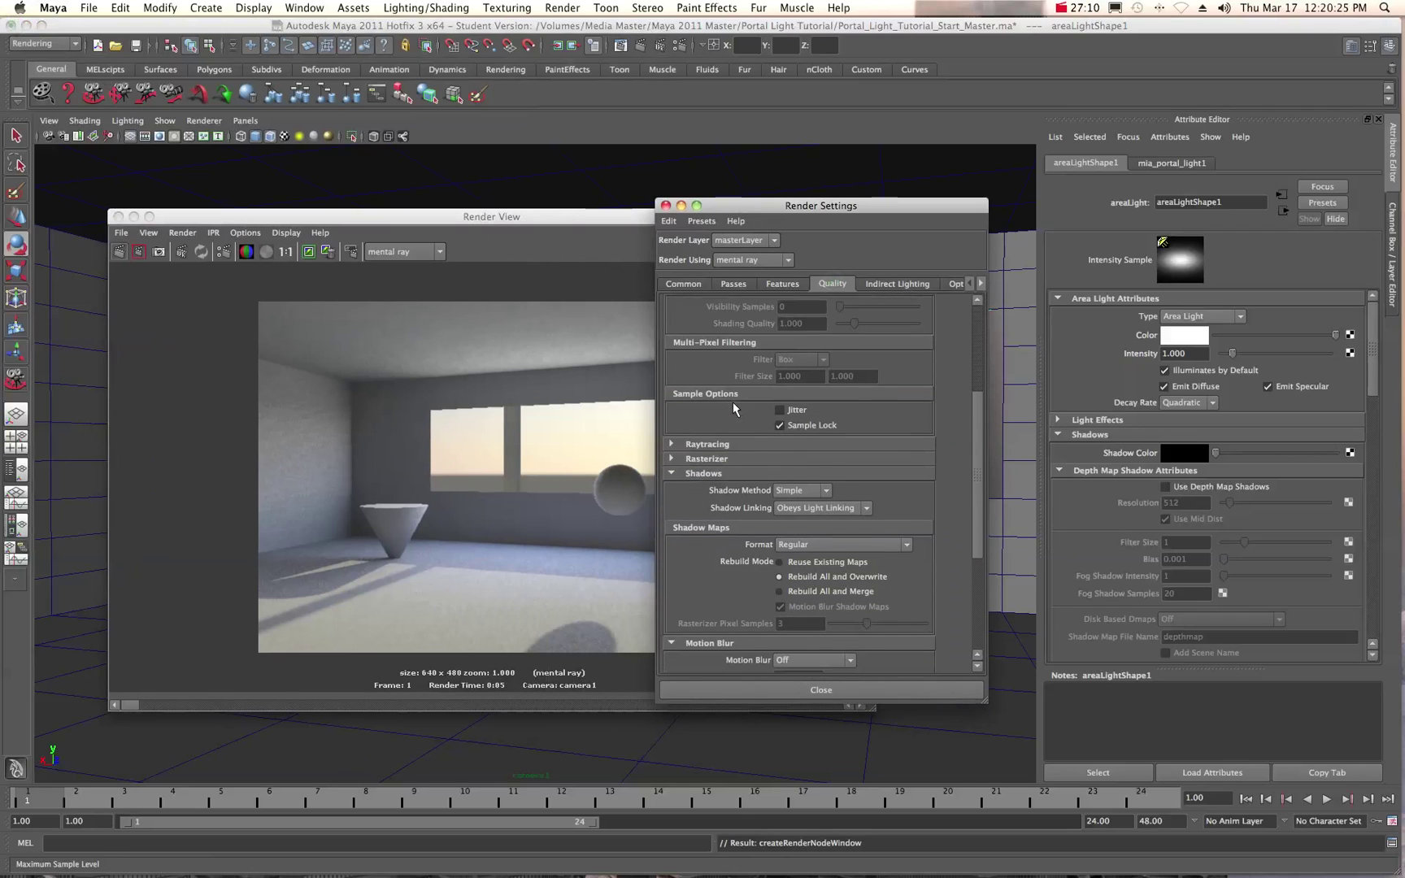
pyautogui.scroll(-5, 728, 493)
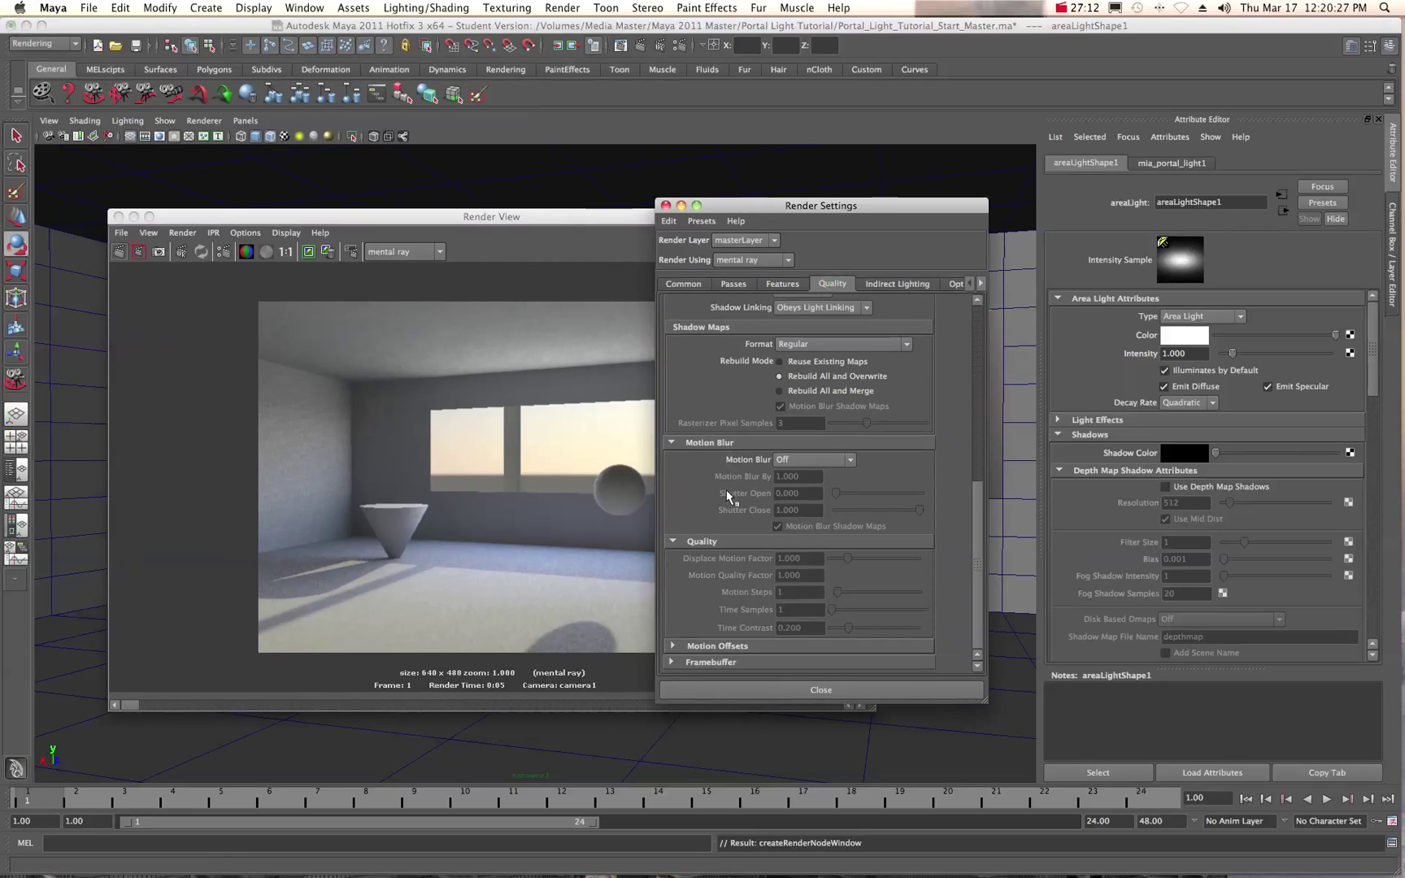
pyautogui.scroll(10, 725, 493)
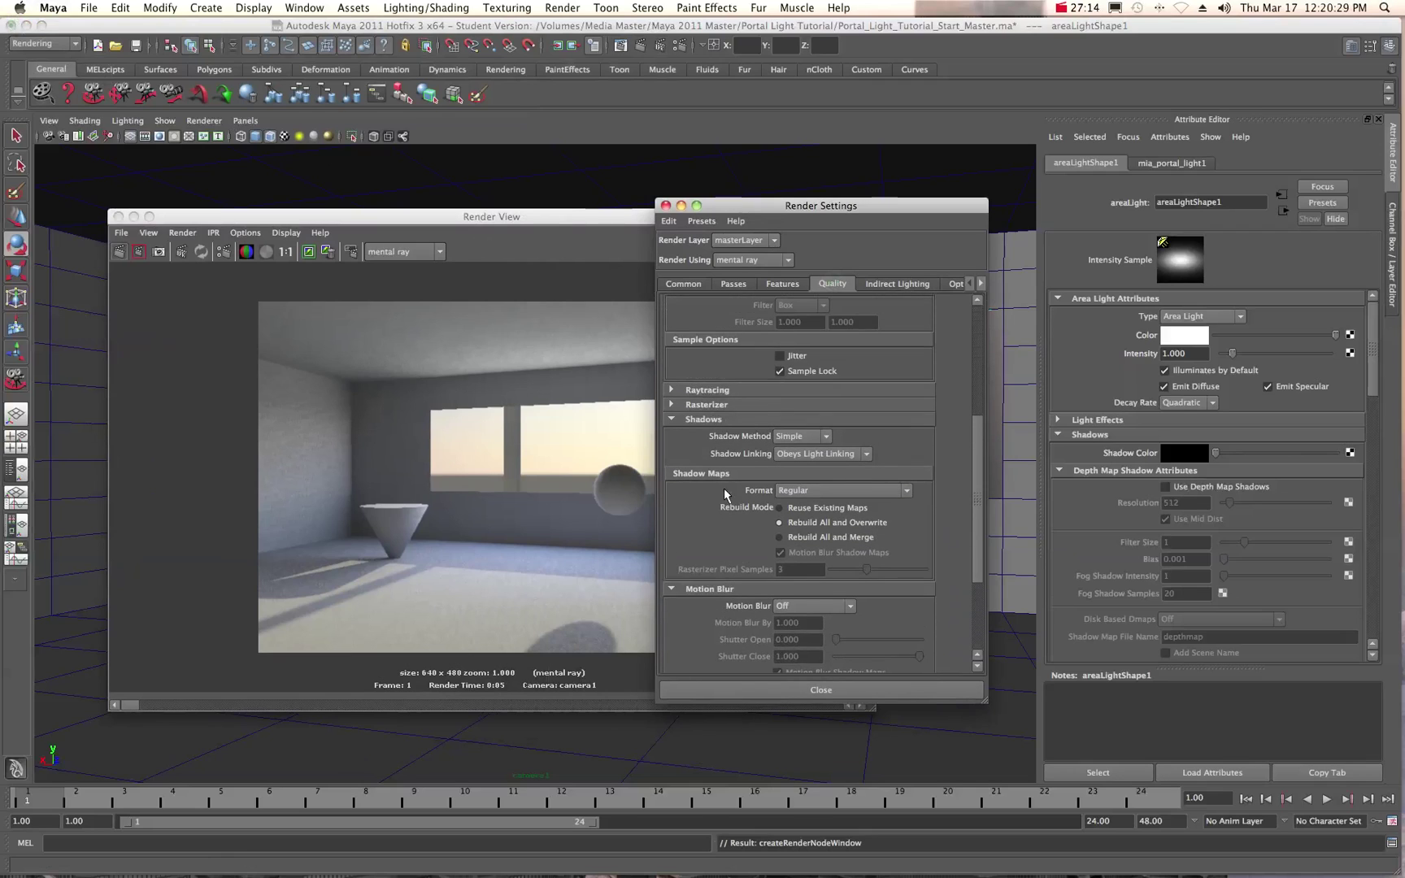
pyautogui.scroll(5, 725, 493)
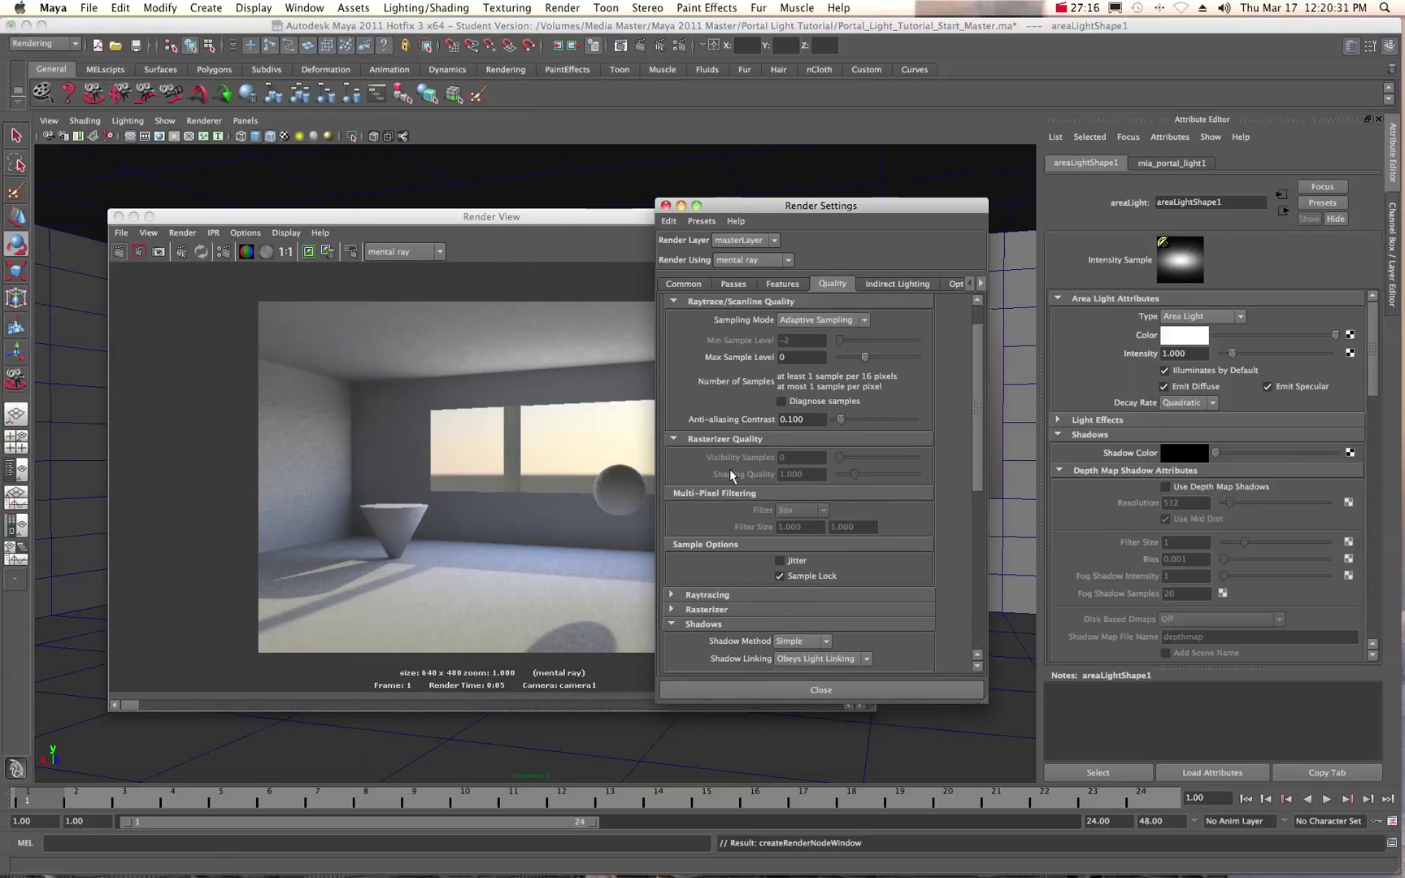
# Examine the rendering Features in the Render Settings, including Secondary Effects and Extra Features, and move the window out of the way.
pyautogui.click(777, 285)
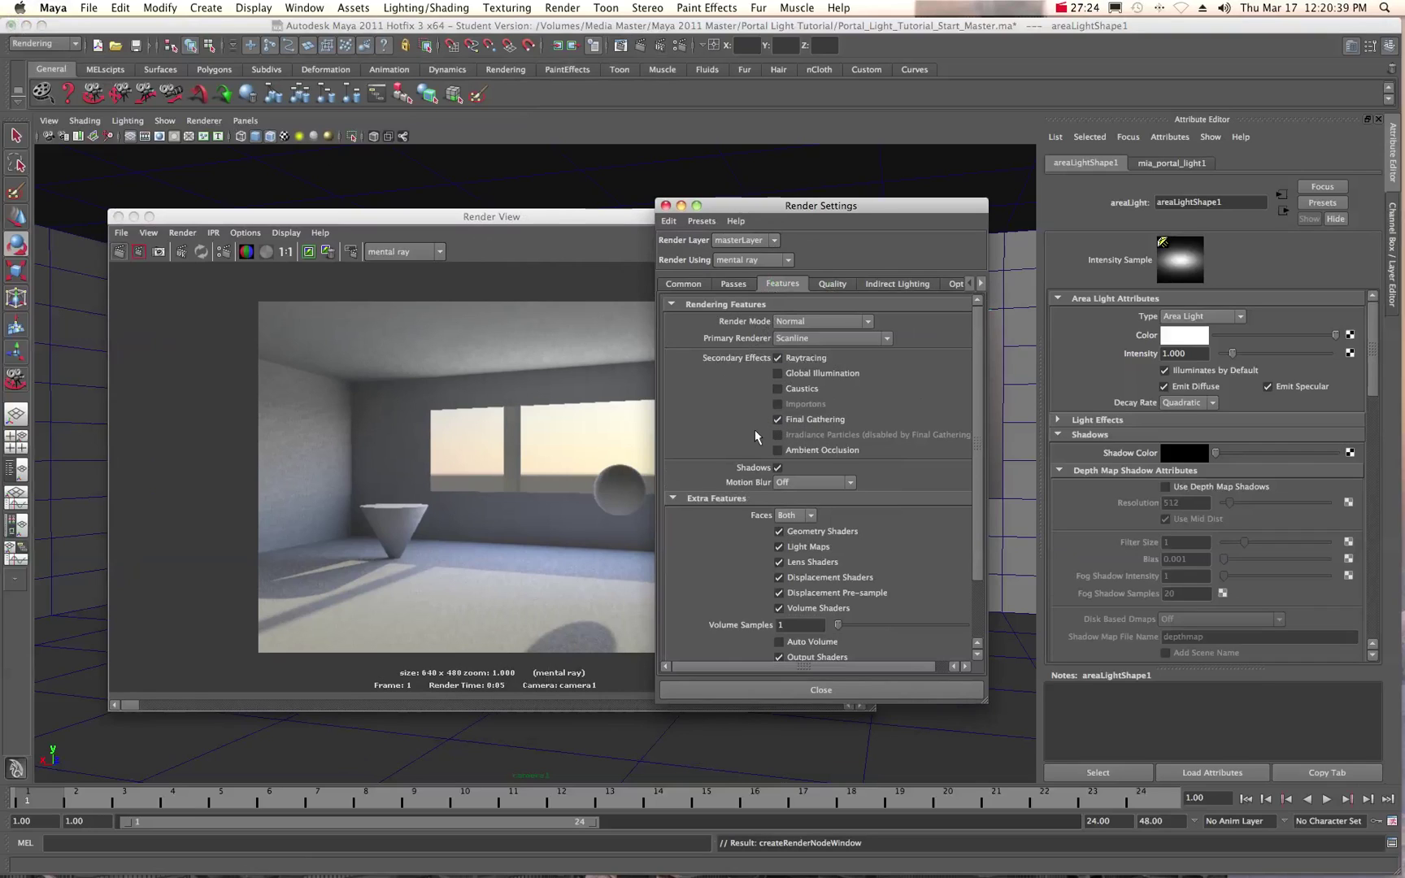
pyautogui.scroll(-2, 724, 407)
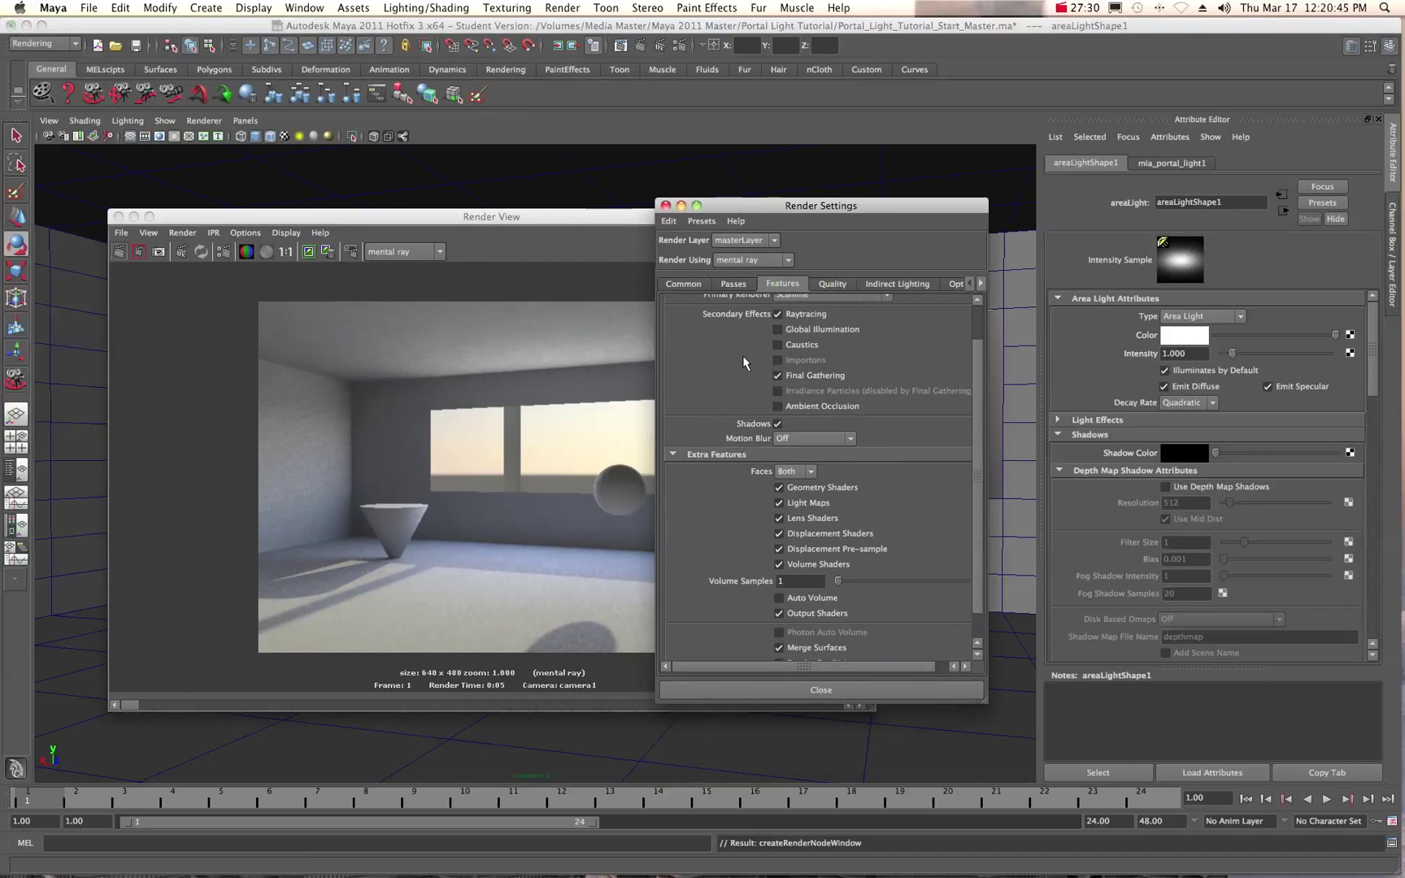
pyautogui.scroll(-1, 741, 366)
pyautogui.scroll(-1, 738, 370)
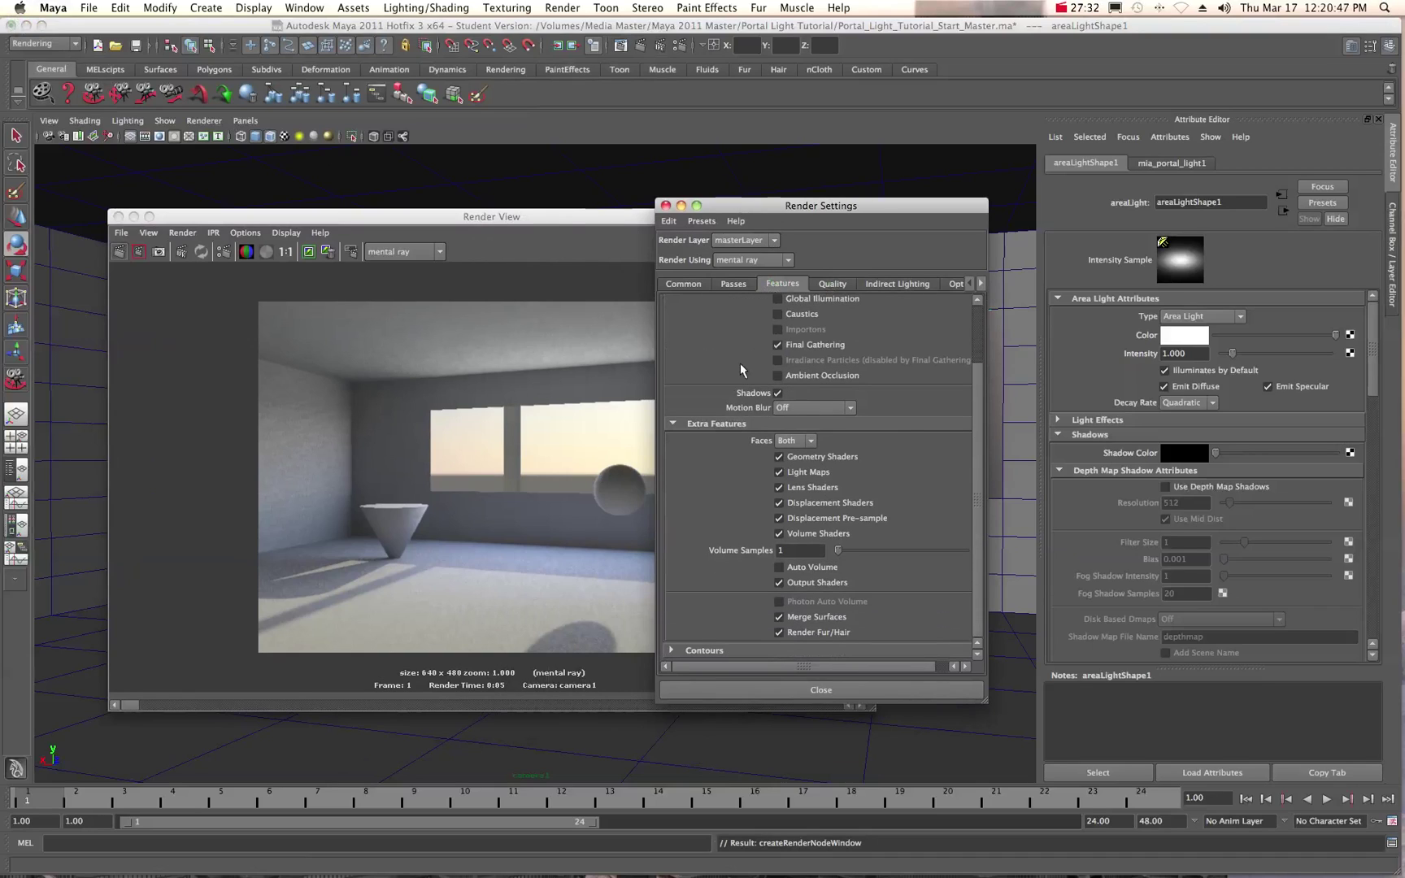
pyautogui.moveTo(846, 210); pyautogui.dragTo(1404, 210)
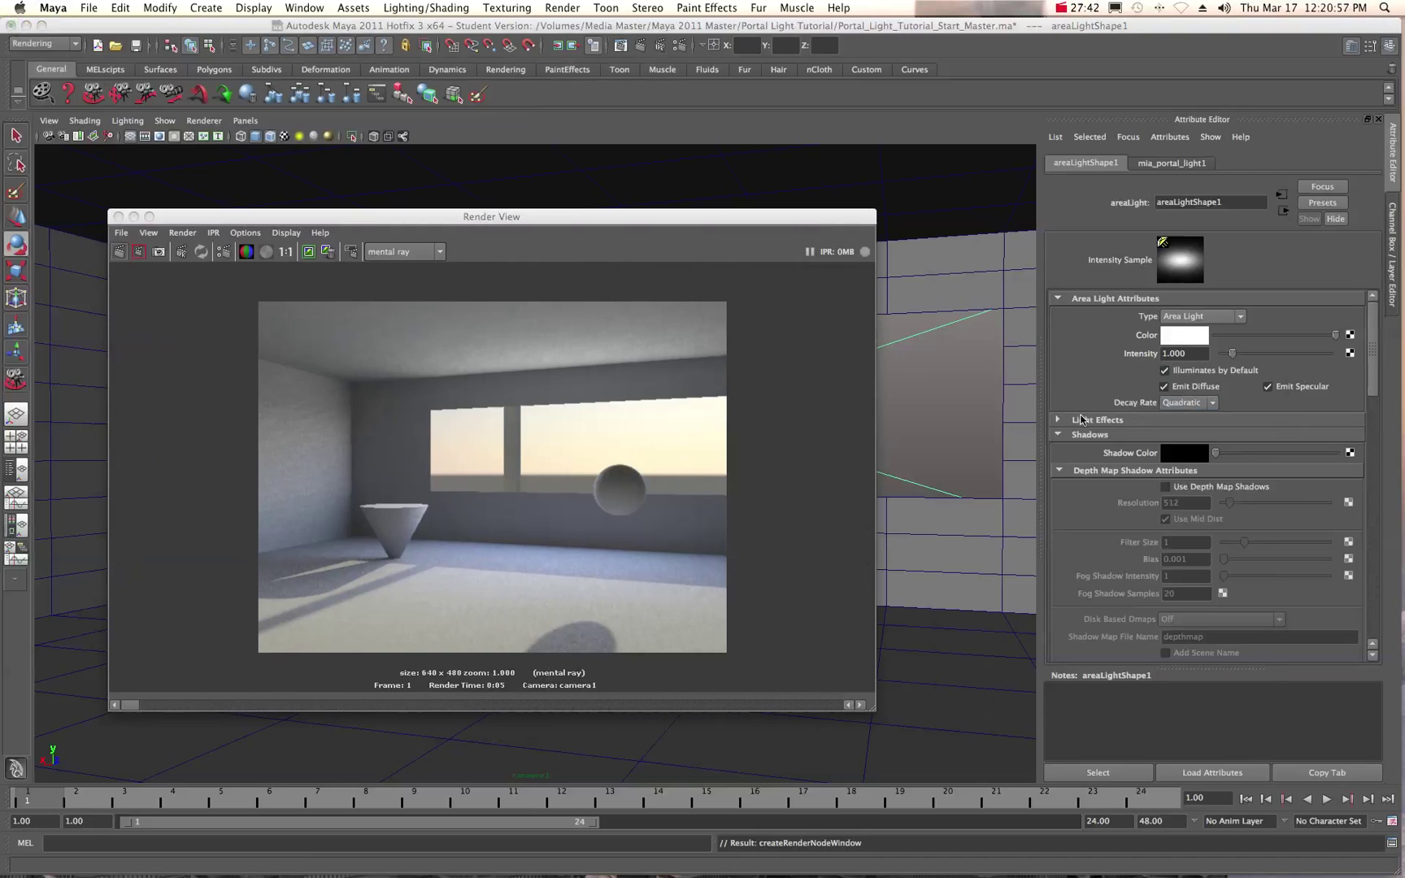
# Set the window area light's Shadow Rays to 40 and Ray Depth Limit to 6, rendering the room after each change.
pyautogui.scroll(-8, 1082, 419)
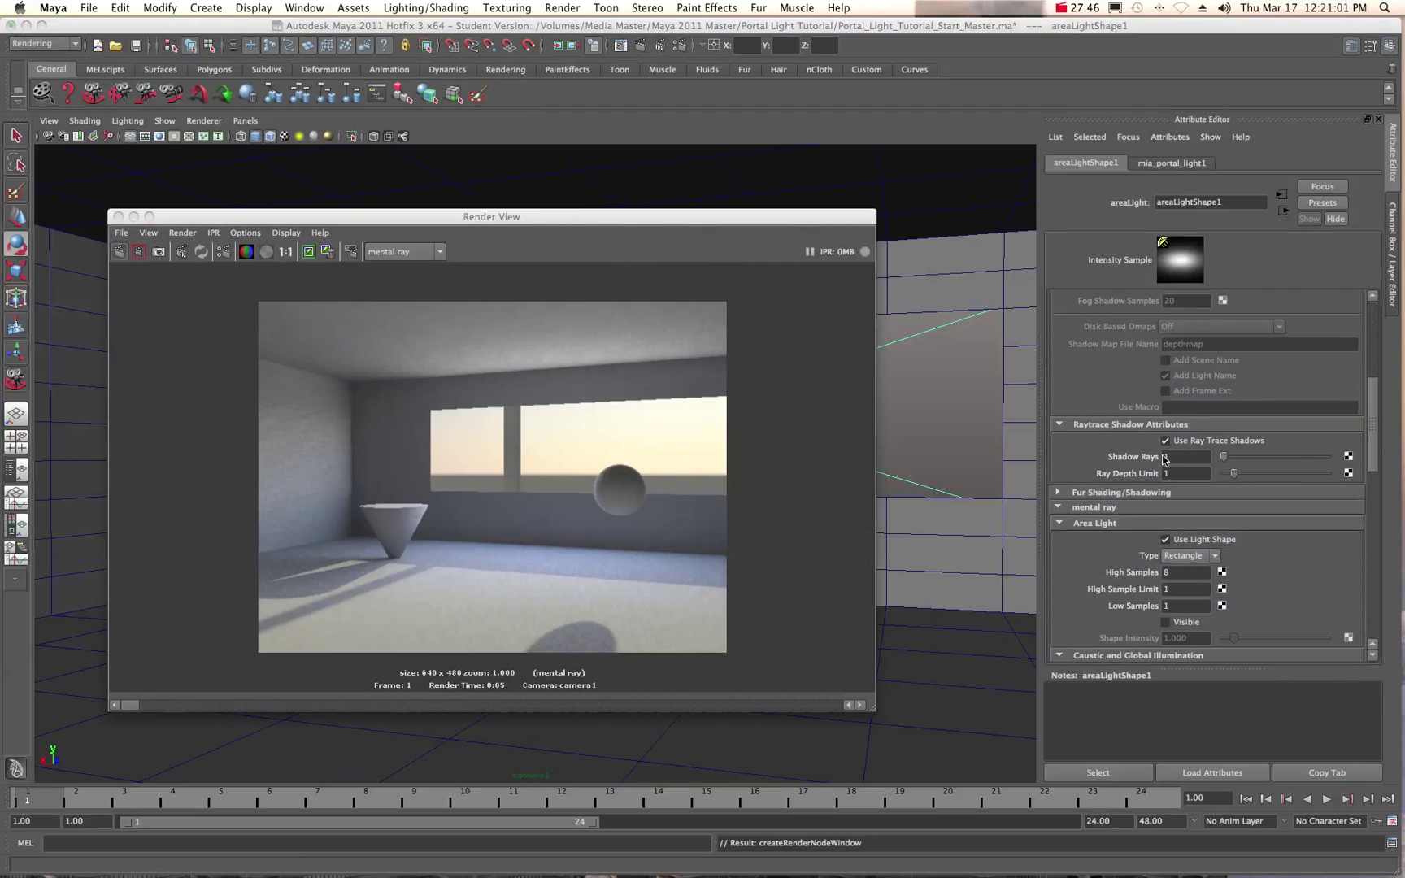
pyautogui.moveTo(1224, 461); pyautogui.dragTo(1342, 459)
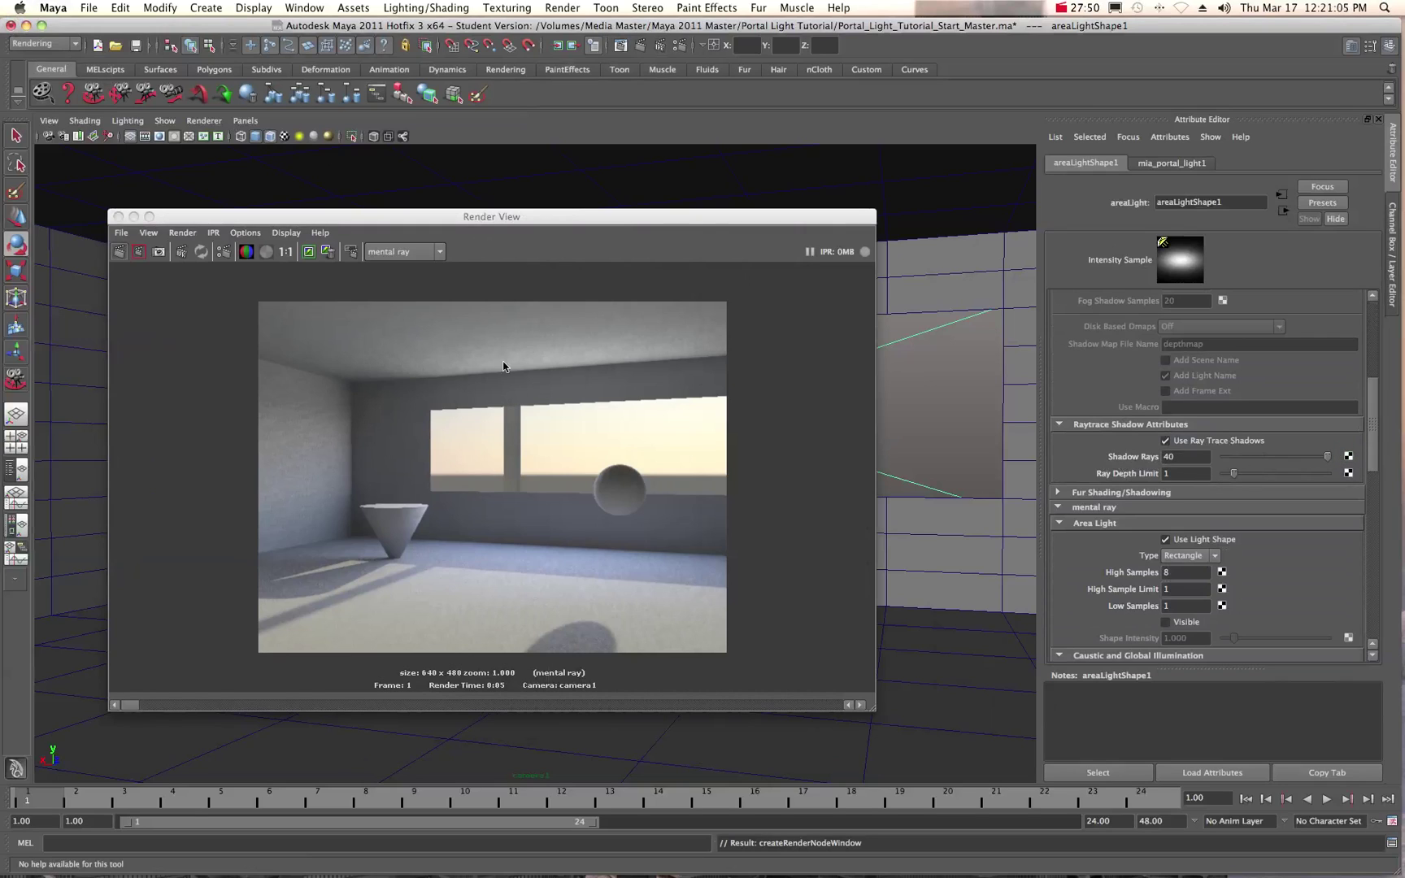
pyautogui.click(120, 252)
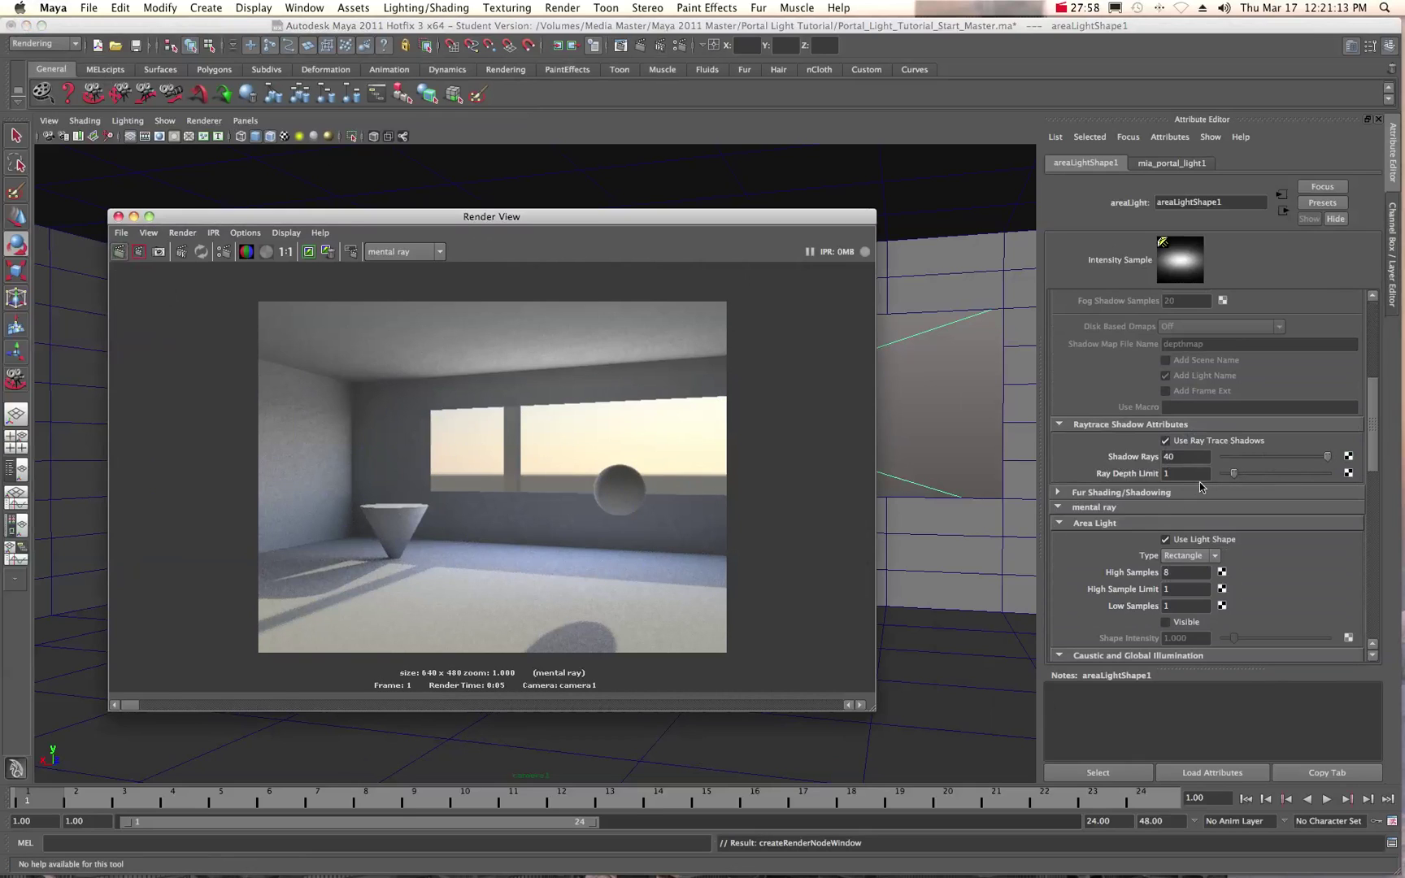
pyautogui.moveTo(1235, 473); pyautogui.dragTo(1285, 474)
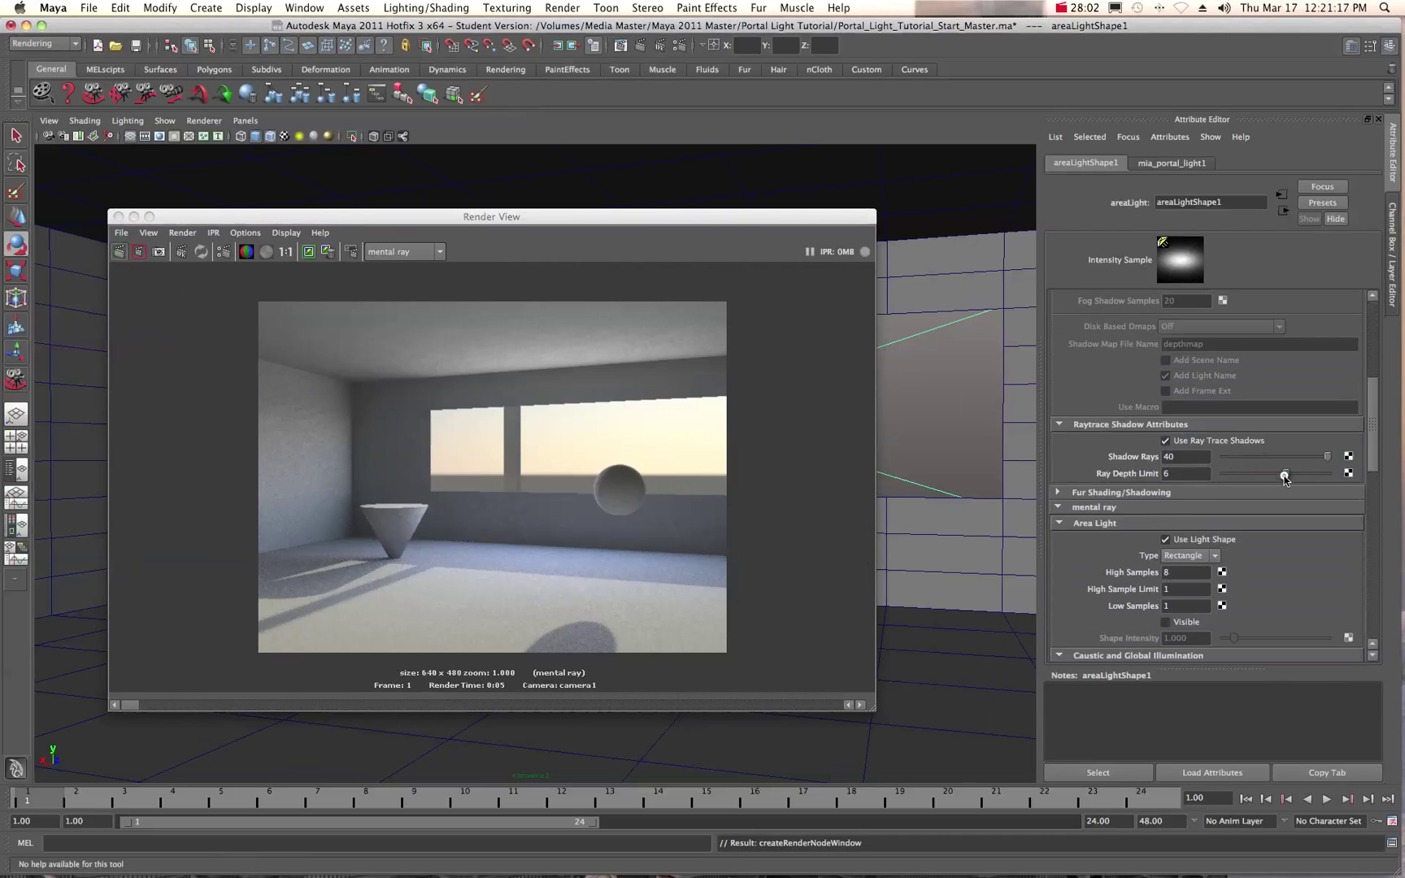
pyautogui.click(119, 251)
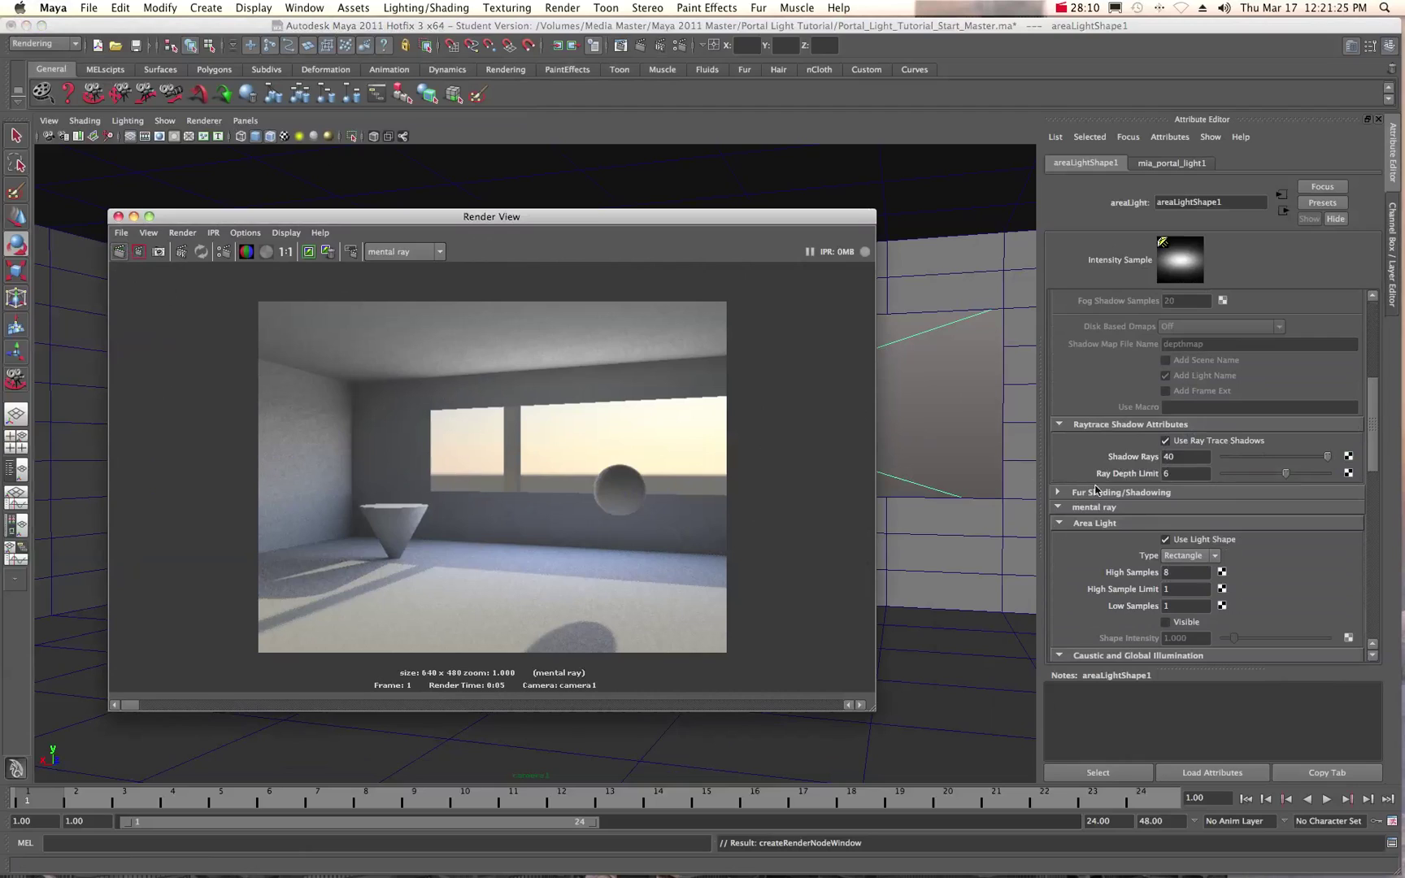
# Set the area light's mental ray High Samples to 64, High Sample Limit to 4 and Low Samples to 4, and re-render.
pyautogui.scroll(-2, 1133, 539)
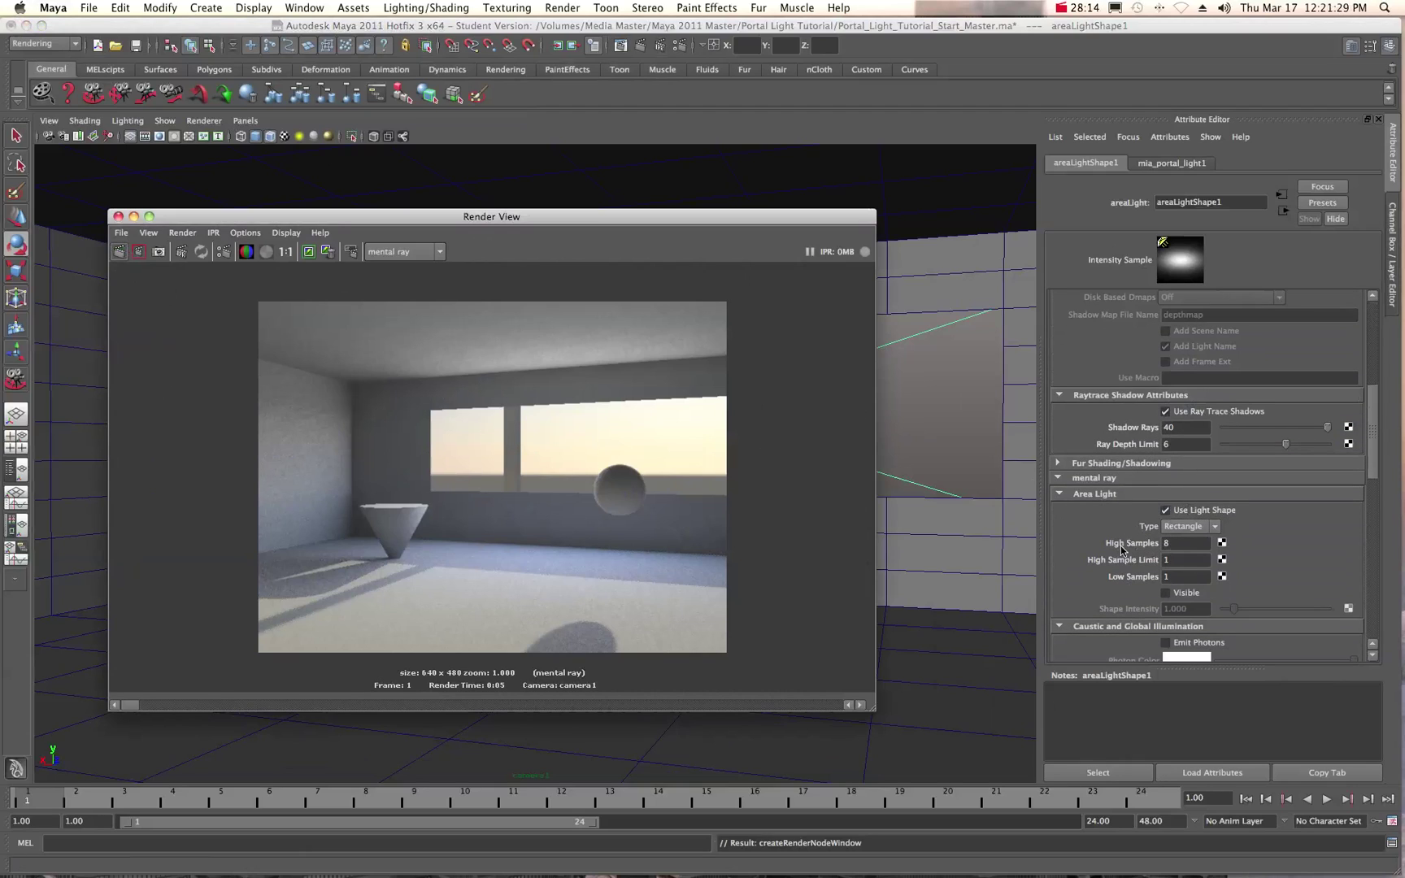
pyautogui.moveTo(1177, 547); pyautogui.dragTo(1131, 552)
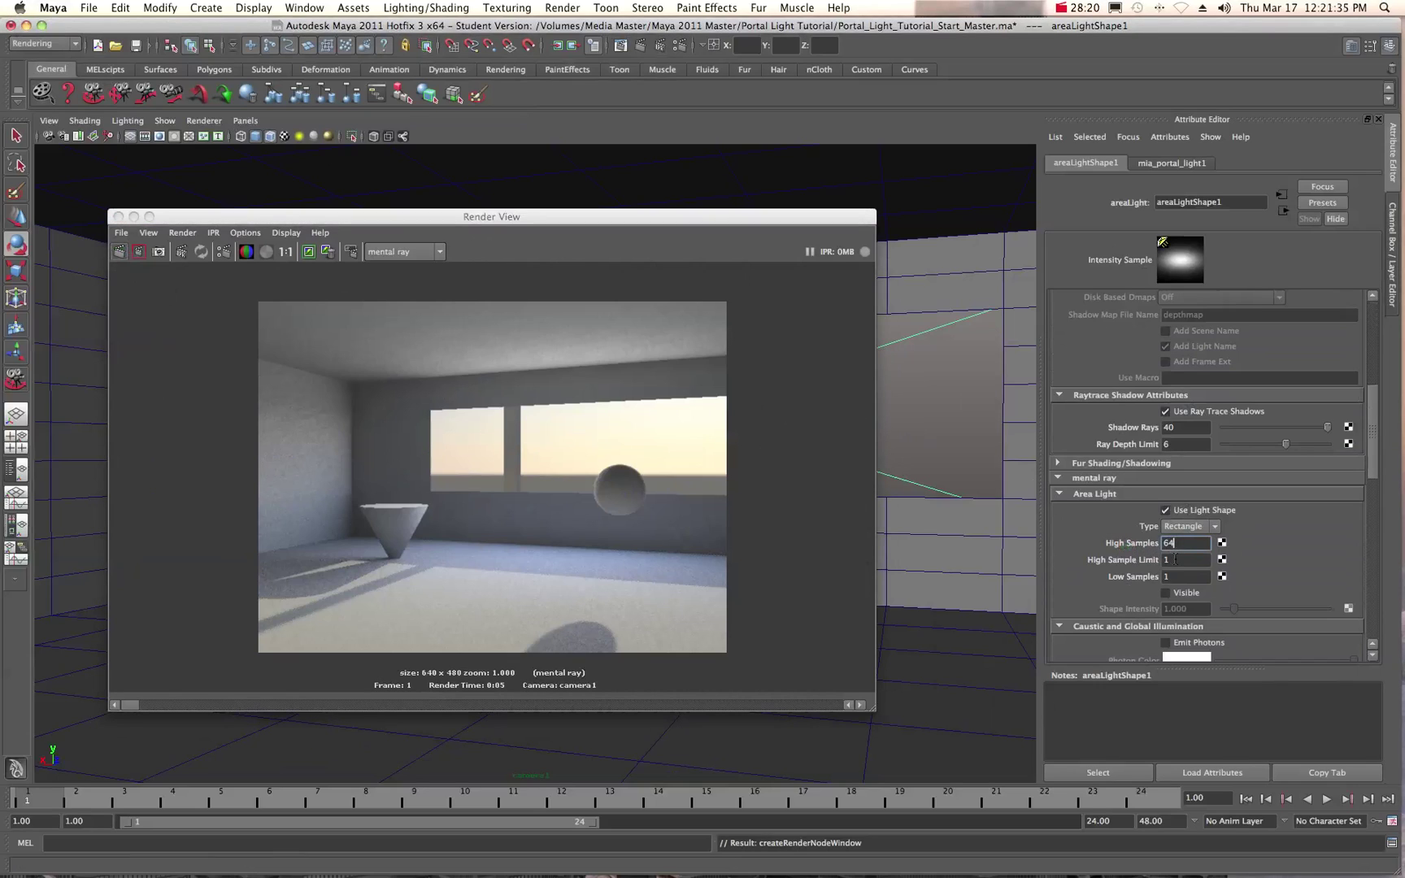
pyautogui.write('64')
pyautogui.moveTo(1175, 560); pyautogui.dragTo(1120, 569)
pyautogui.moveTo(1174, 577); pyautogui.dragTo(1156, 577)
pyautogui.write('4')
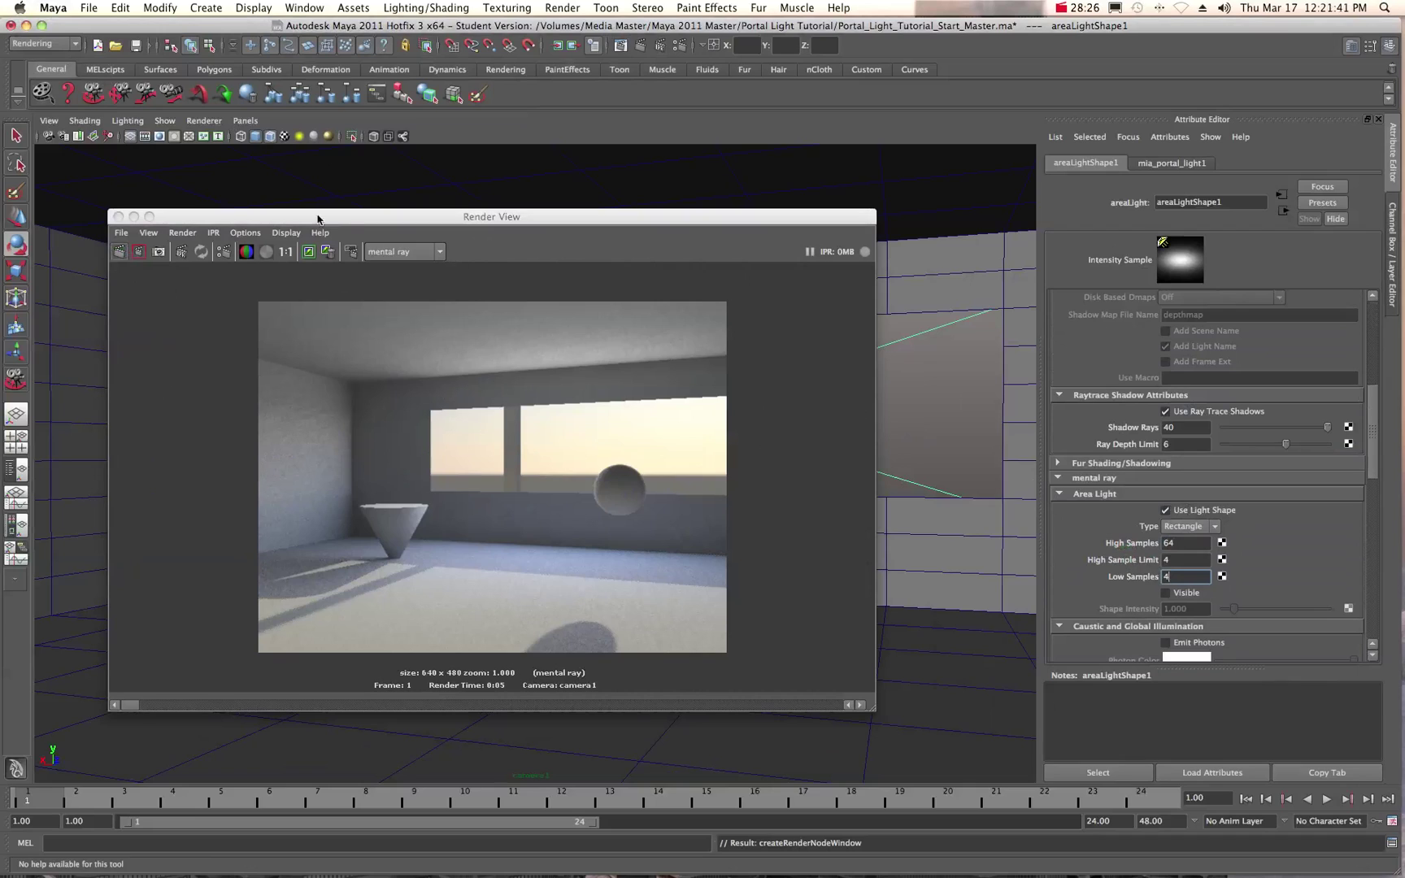
pyautogui.click(121, 253)
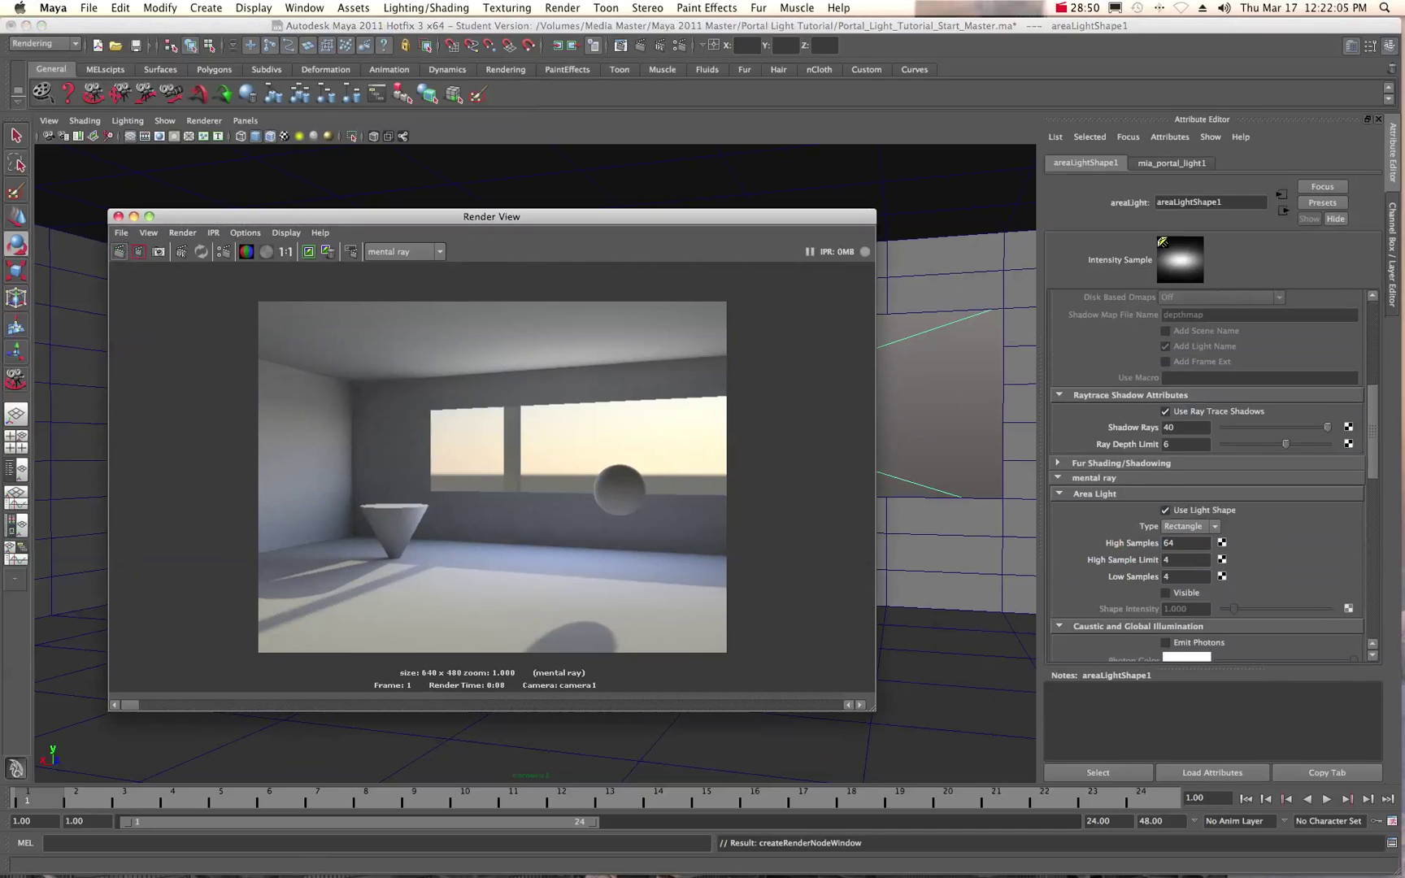
# Bring up the Hypershade and select the mia_physicalsun1 utility node to show its attributes, then move the Hypershade aside.
pyautogui.click(880, 319)
pyautogui.moveTo(1404, 228); pyautogui.dragTo(421, 181)
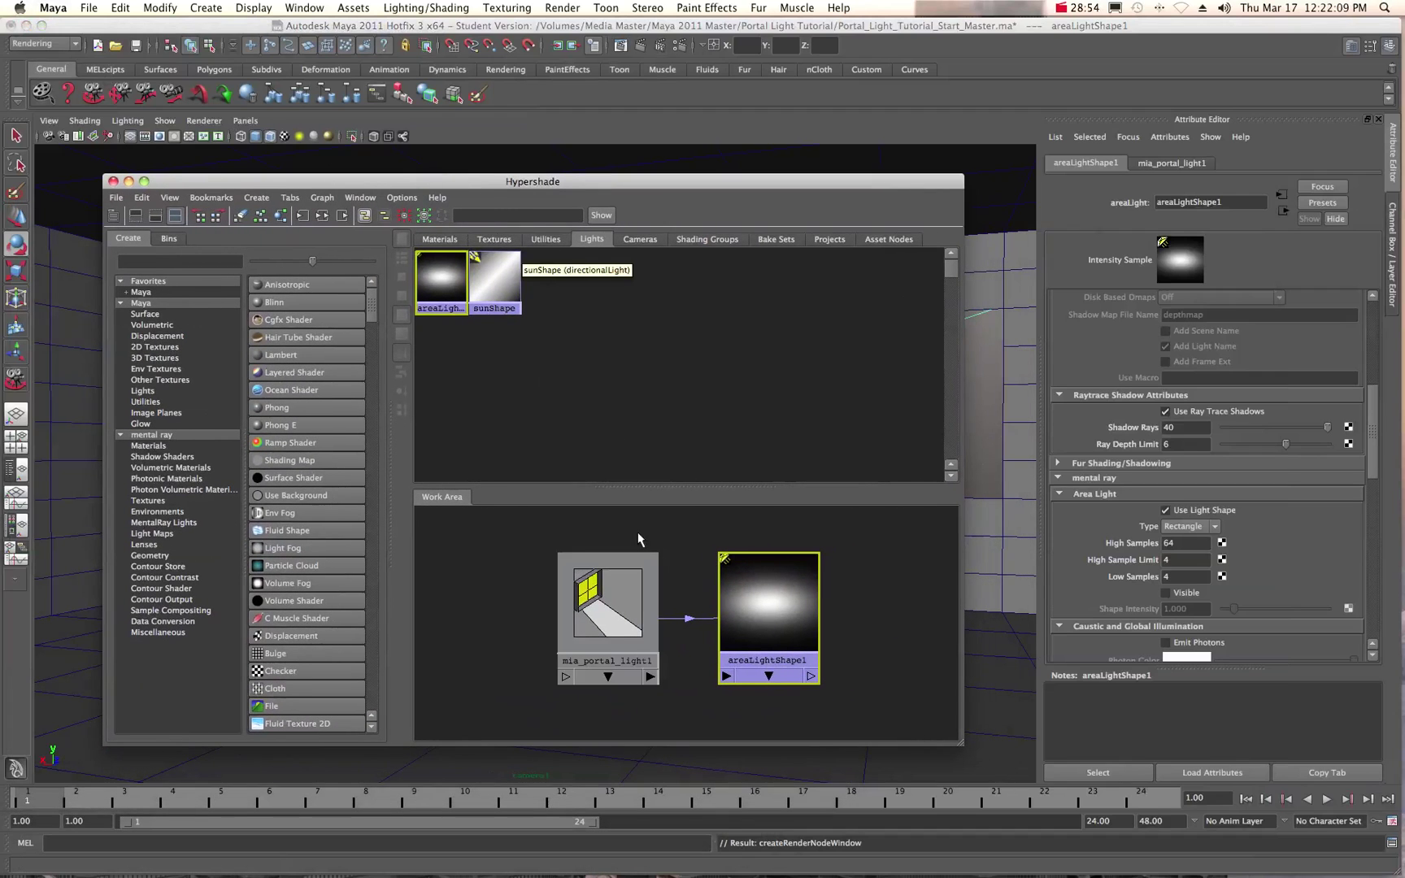
pyautogui.click(552, 241)
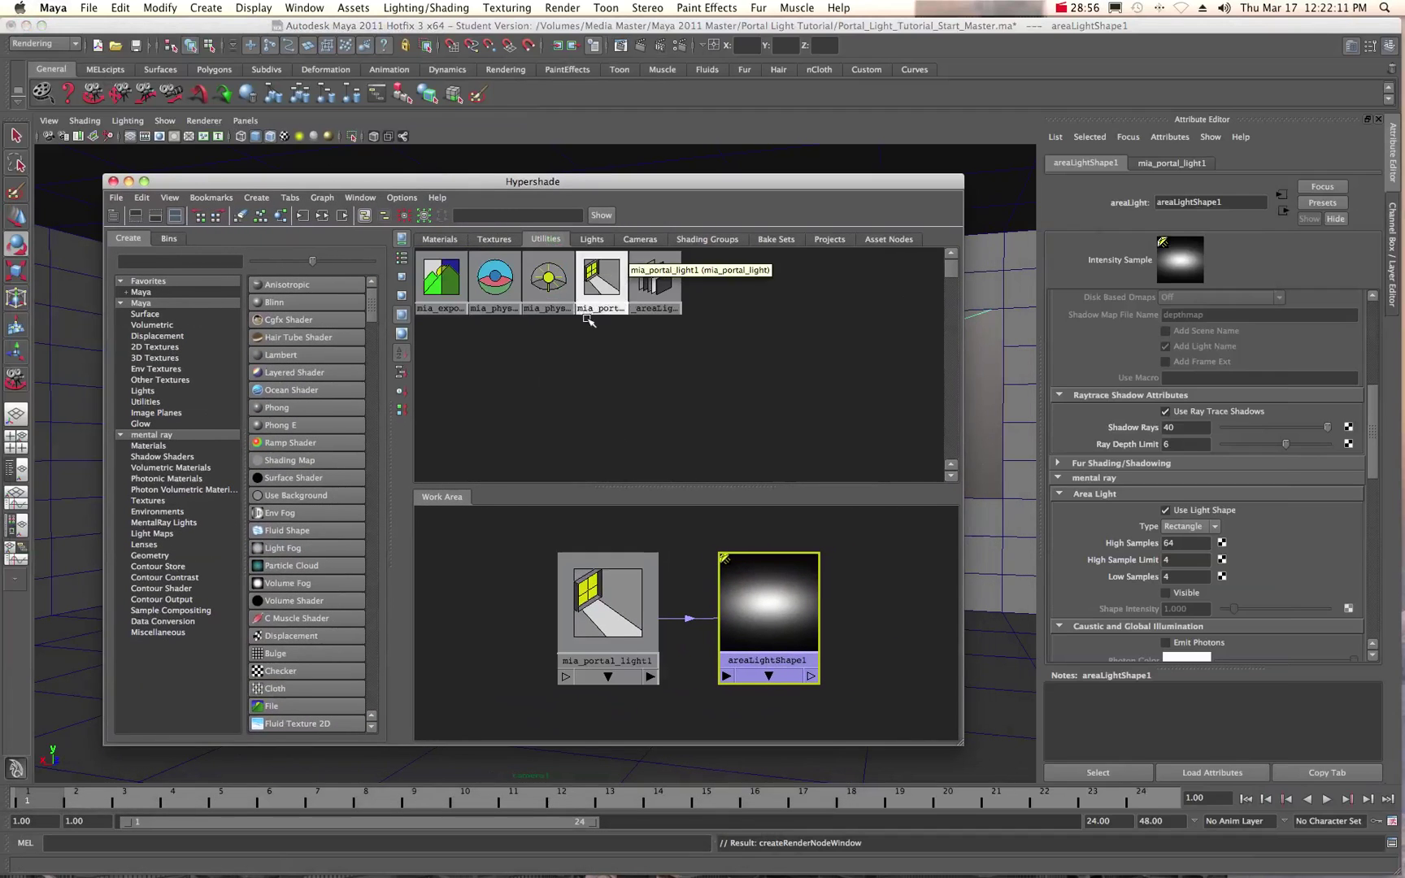
pyautogui.click(551, 280)
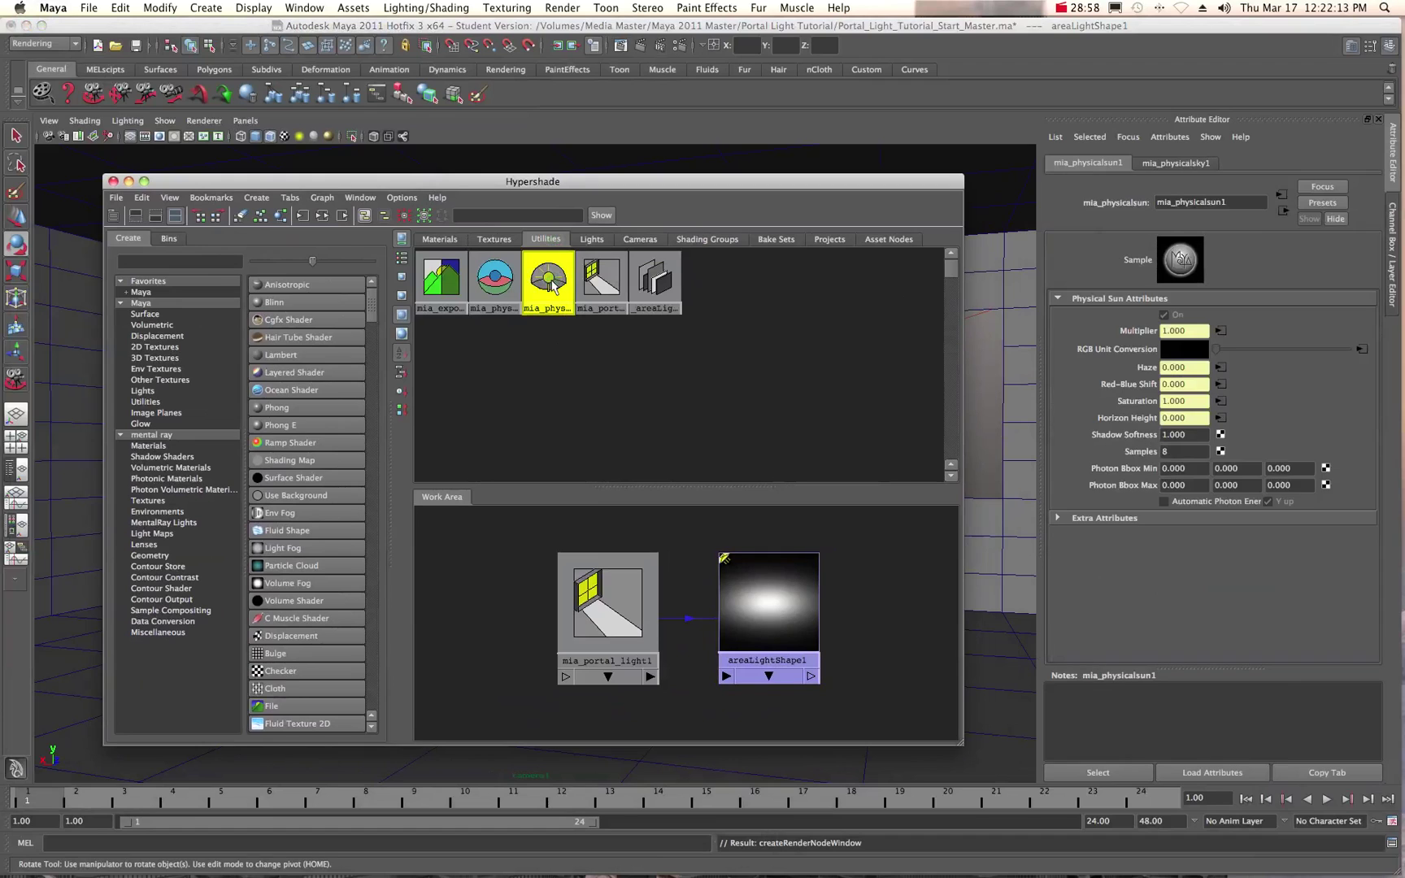
pyautogui.moveTo(476, 185); pyautogui.dragTo(1404, 184)
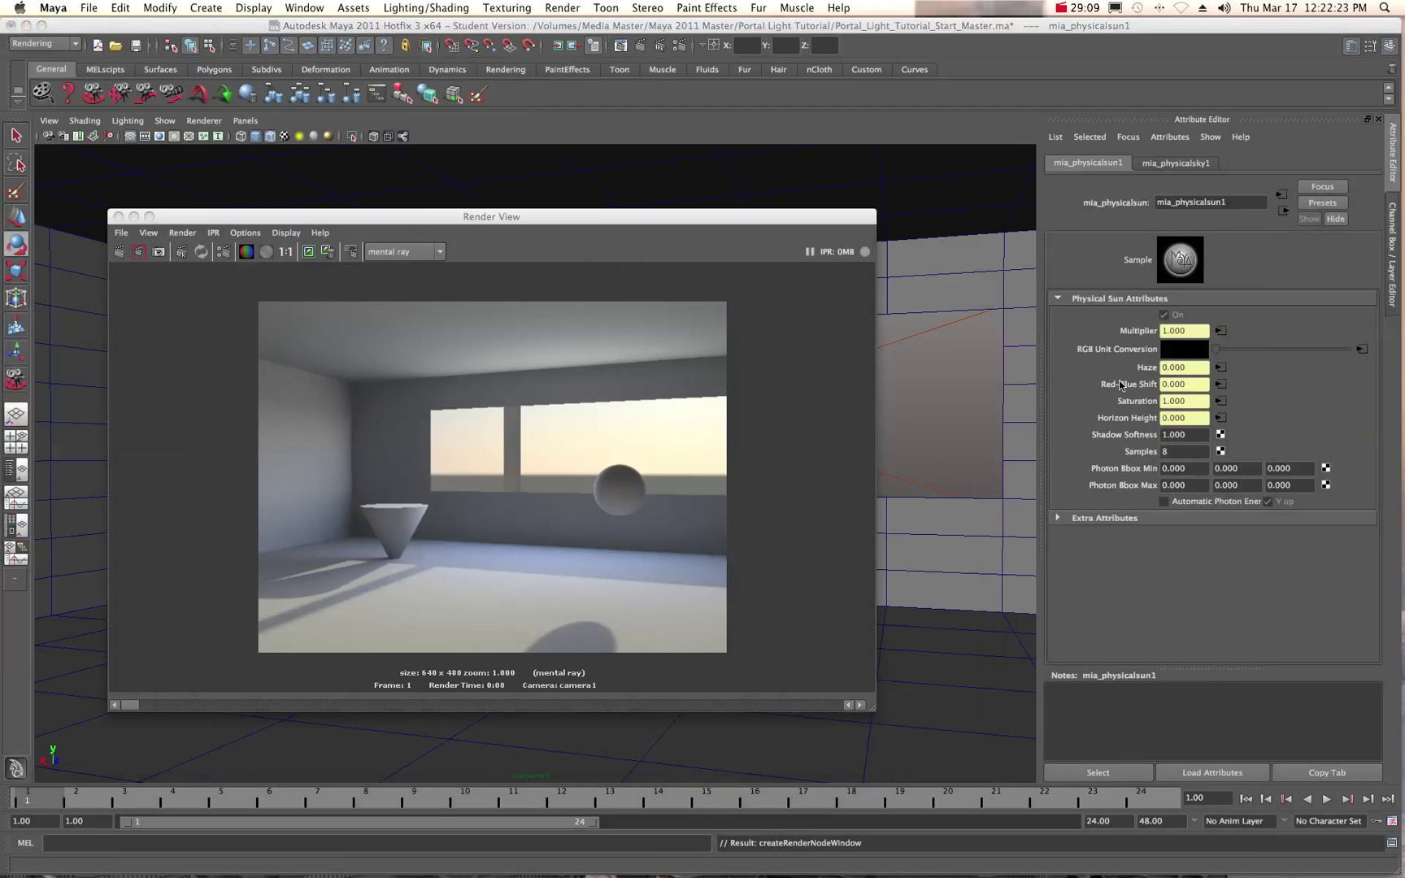
# Set the physical sun's Shadow Softness to 8 and render the room.
pyautogui.click(1191, 442)
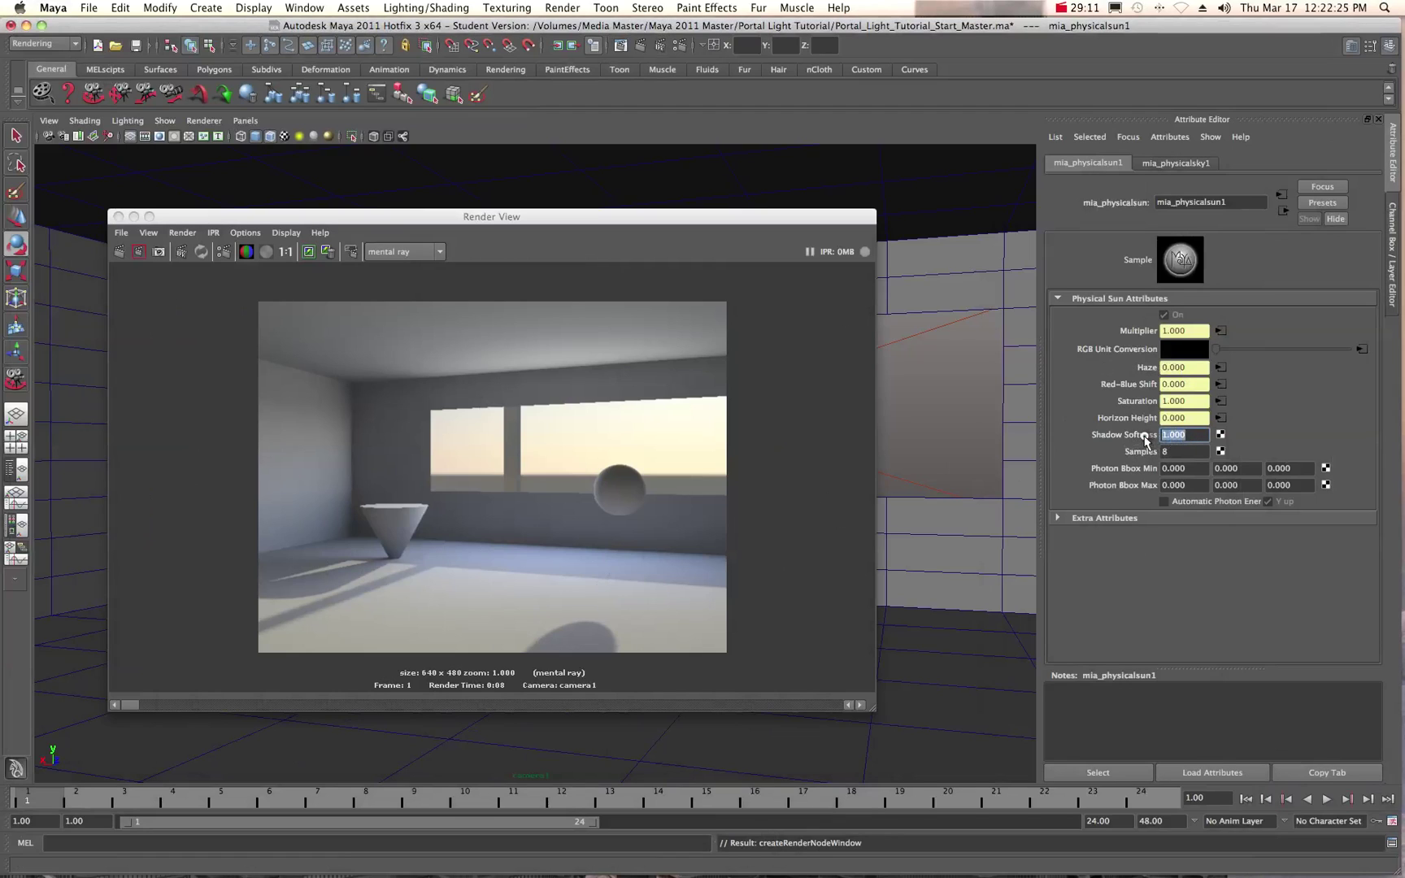
pyautogui.write('8')
pyautogui.click(120, 251)
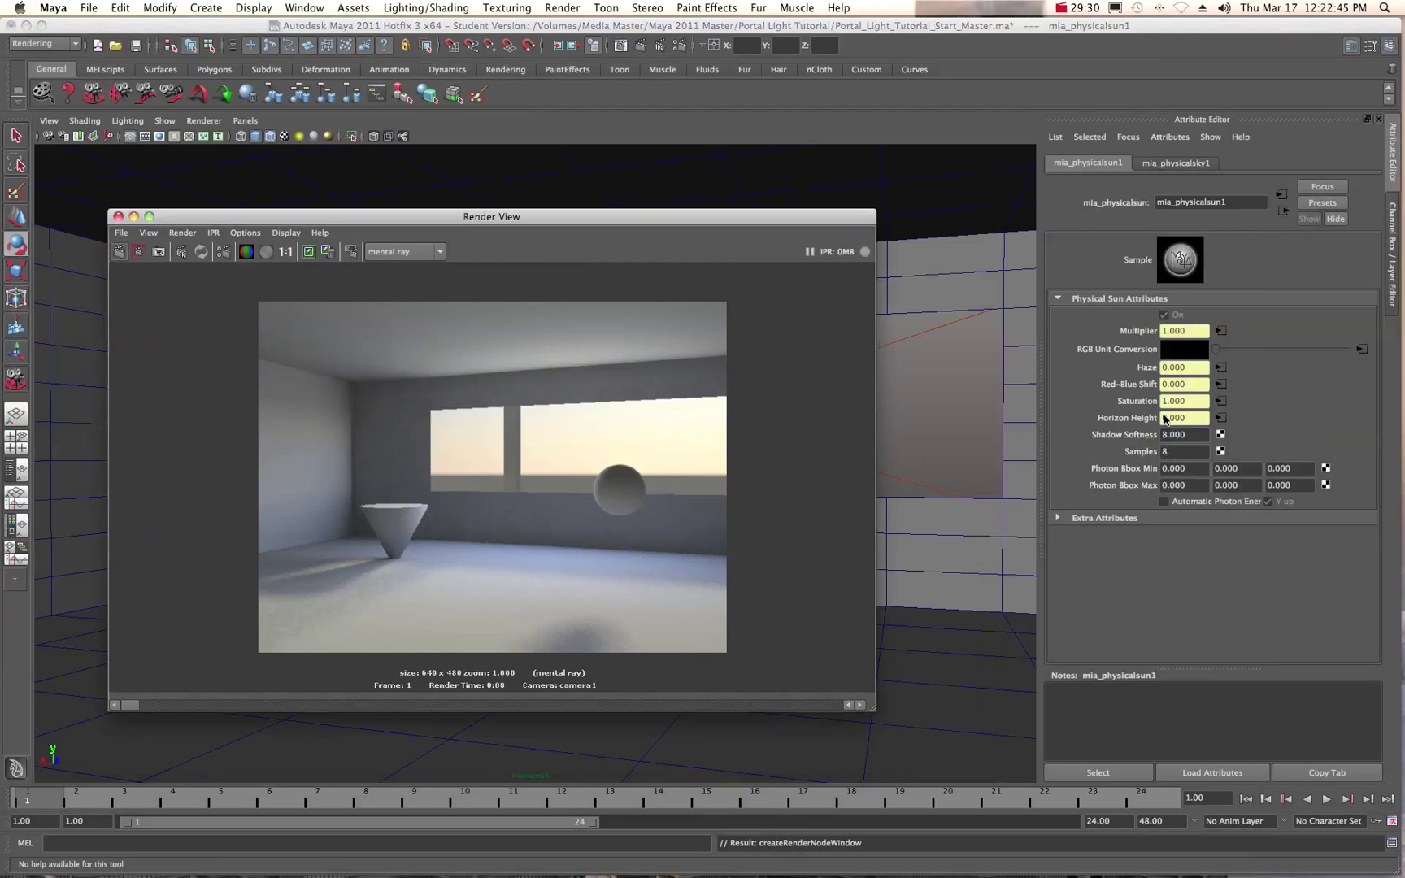
# Raise the physical sun's Shadow Softness to 20 and re-render the room.
pyautogui.click(1185, 438)
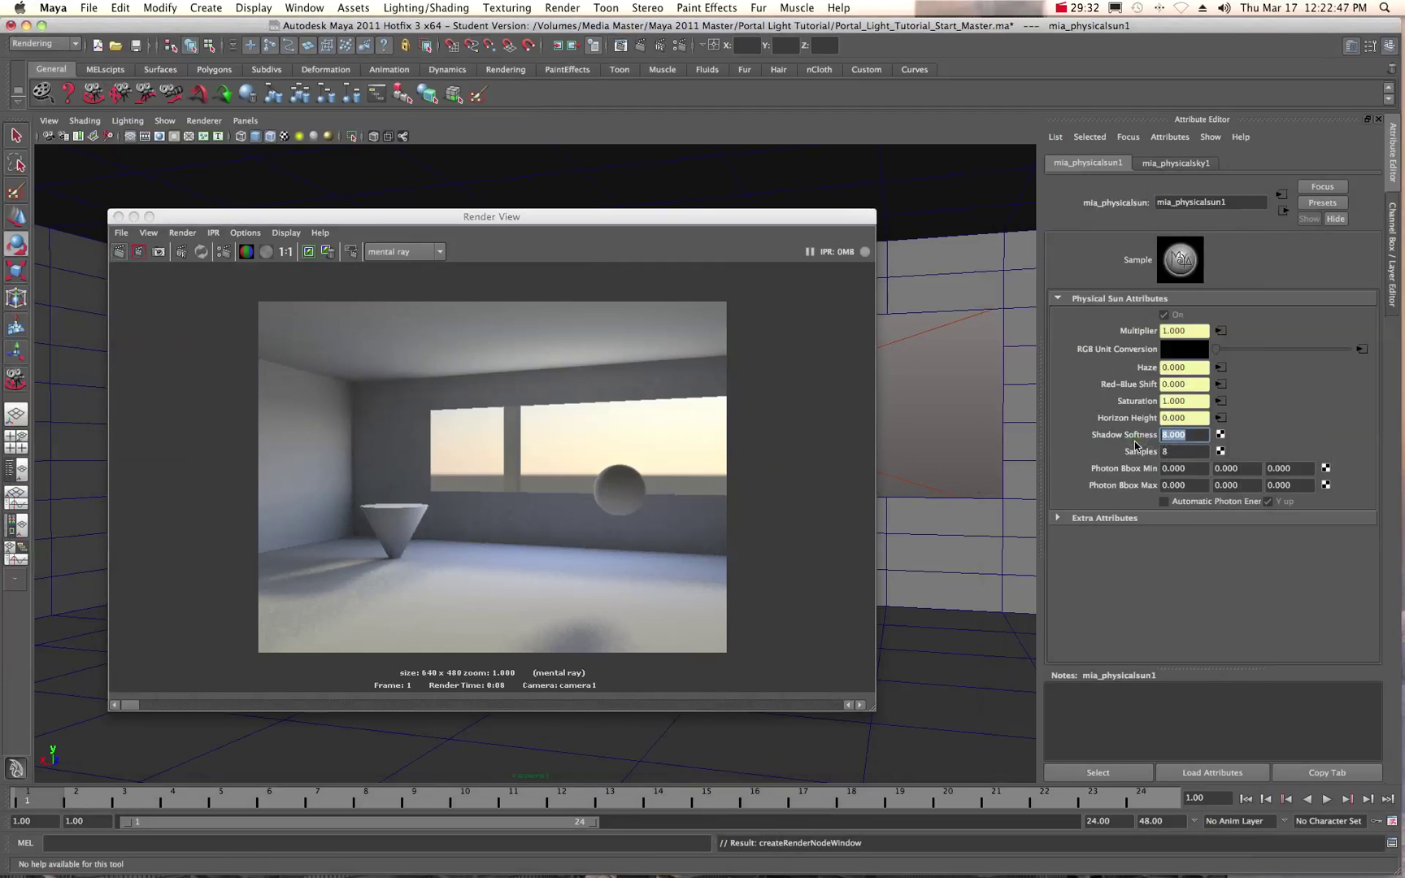
pyautogui.write('20')
pyautogui.press('Return')
pyautogui.click(119, 254)
pyautogui.click(118, 254)
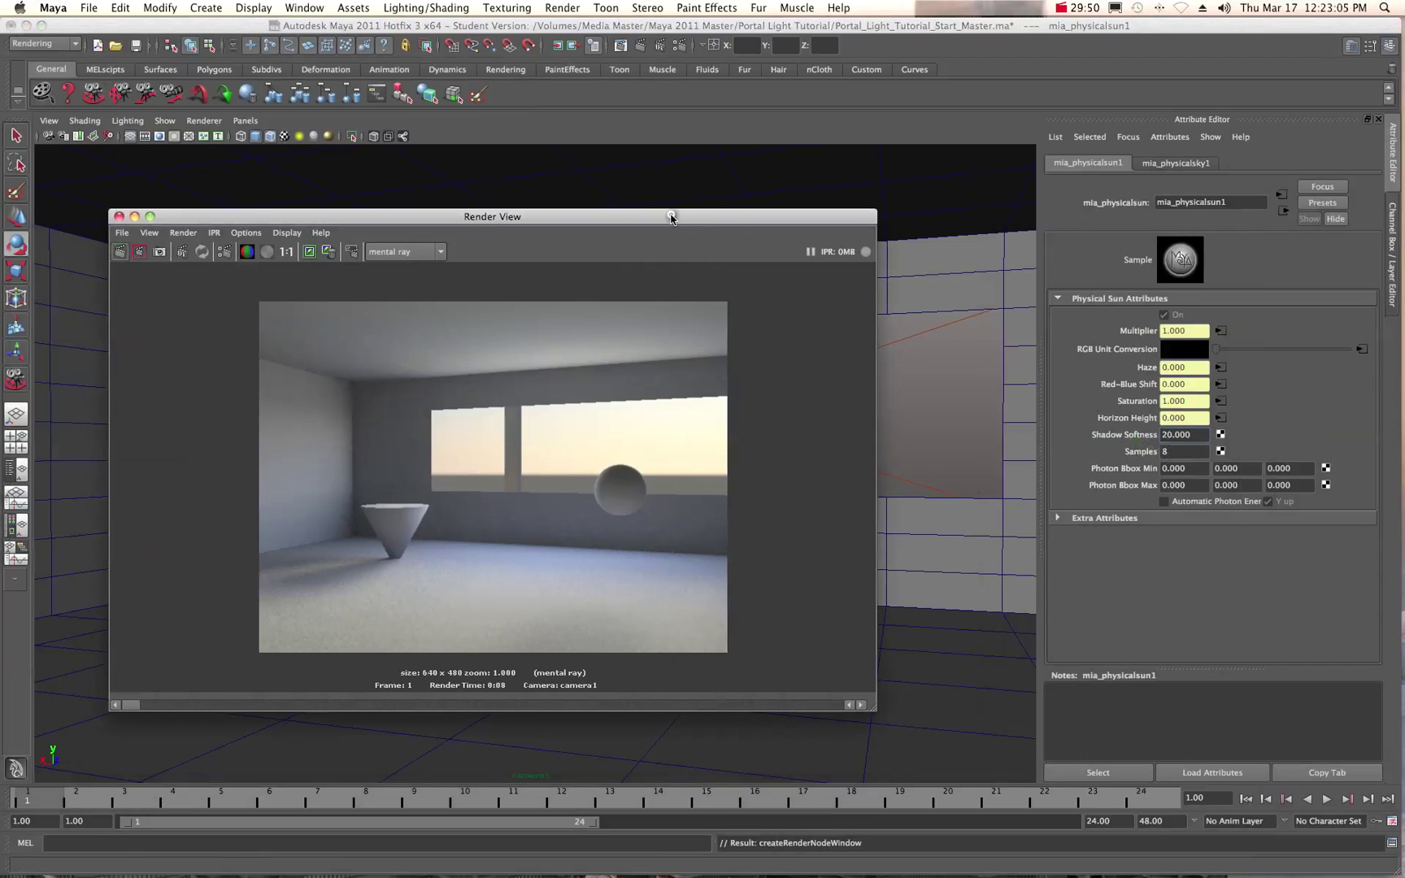
# Clear the Render View from the viewport, select the window area light and check its Raytrace Shadow and mental ray sampling attributes.
pyautogui.moveTo(671, 220); pyautogui.dragTo(1404, 218)
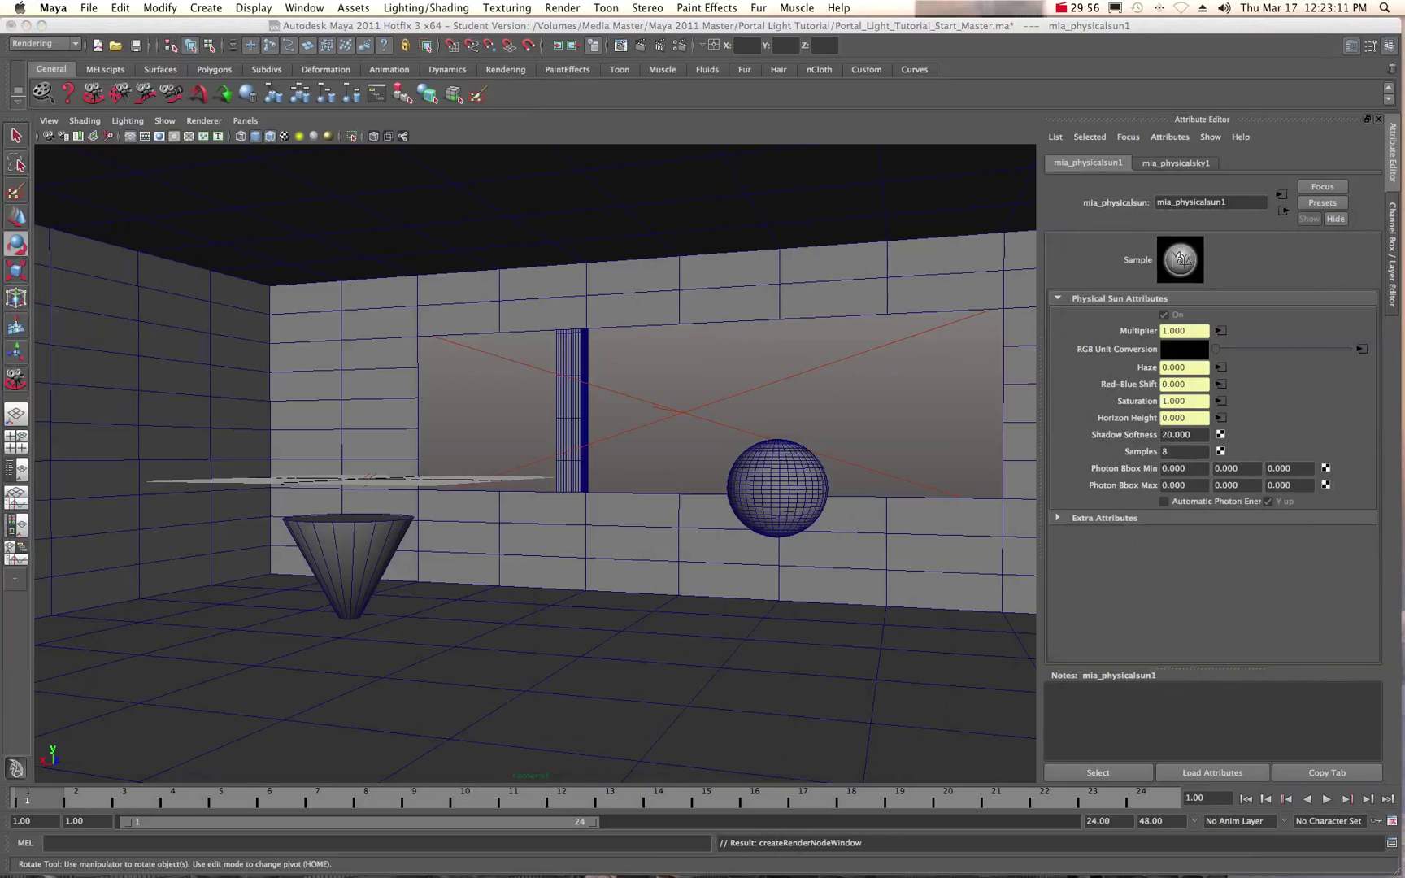
pyautogui.click(866, 352)
pyautogui.scroll(-2, 1259, 530)
pyautogui.scroll(2, 1243, 500)
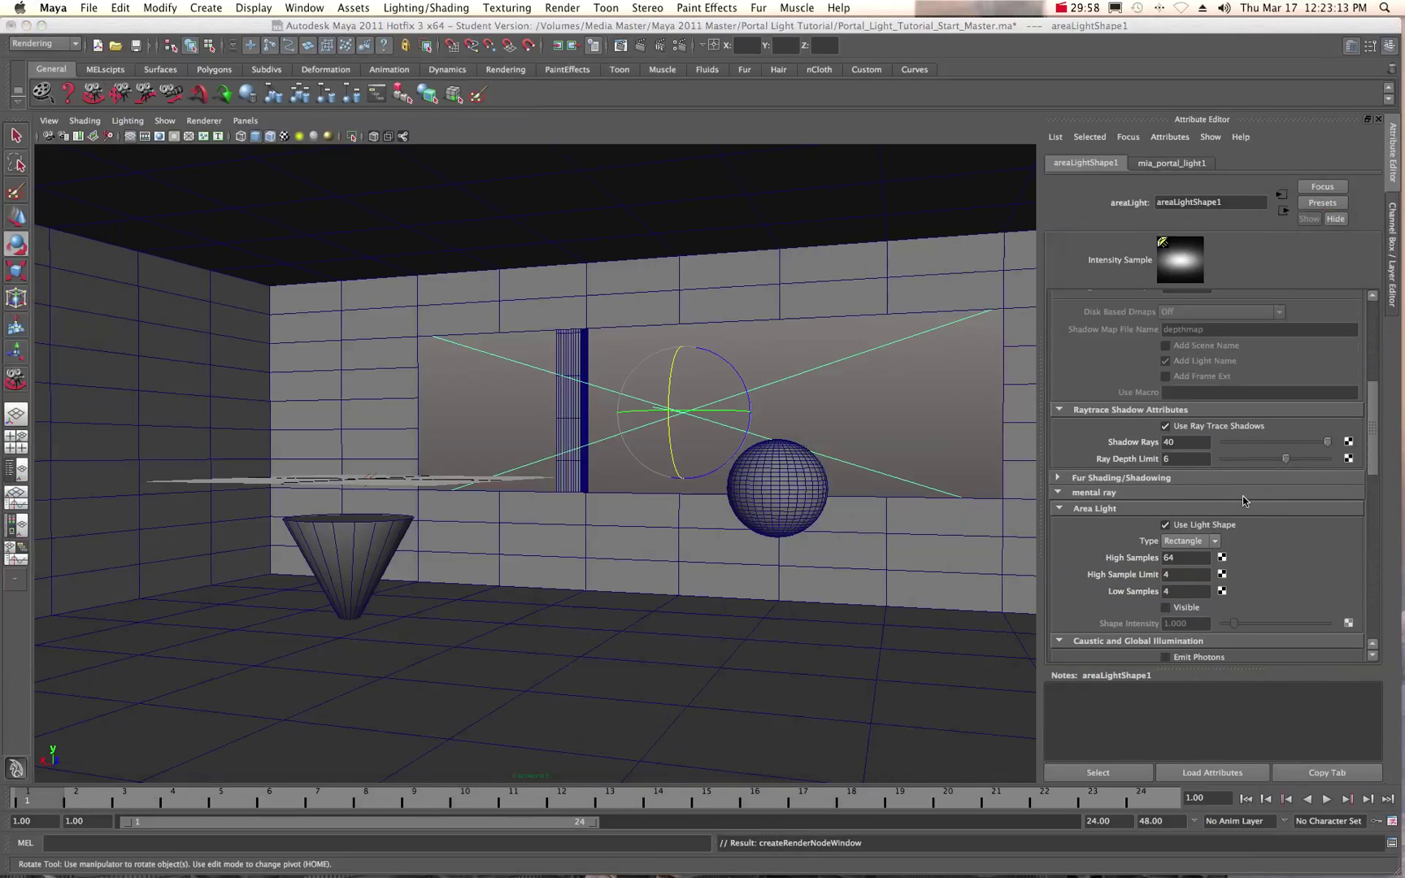
pyautogui.doubleClick(1187, 443)
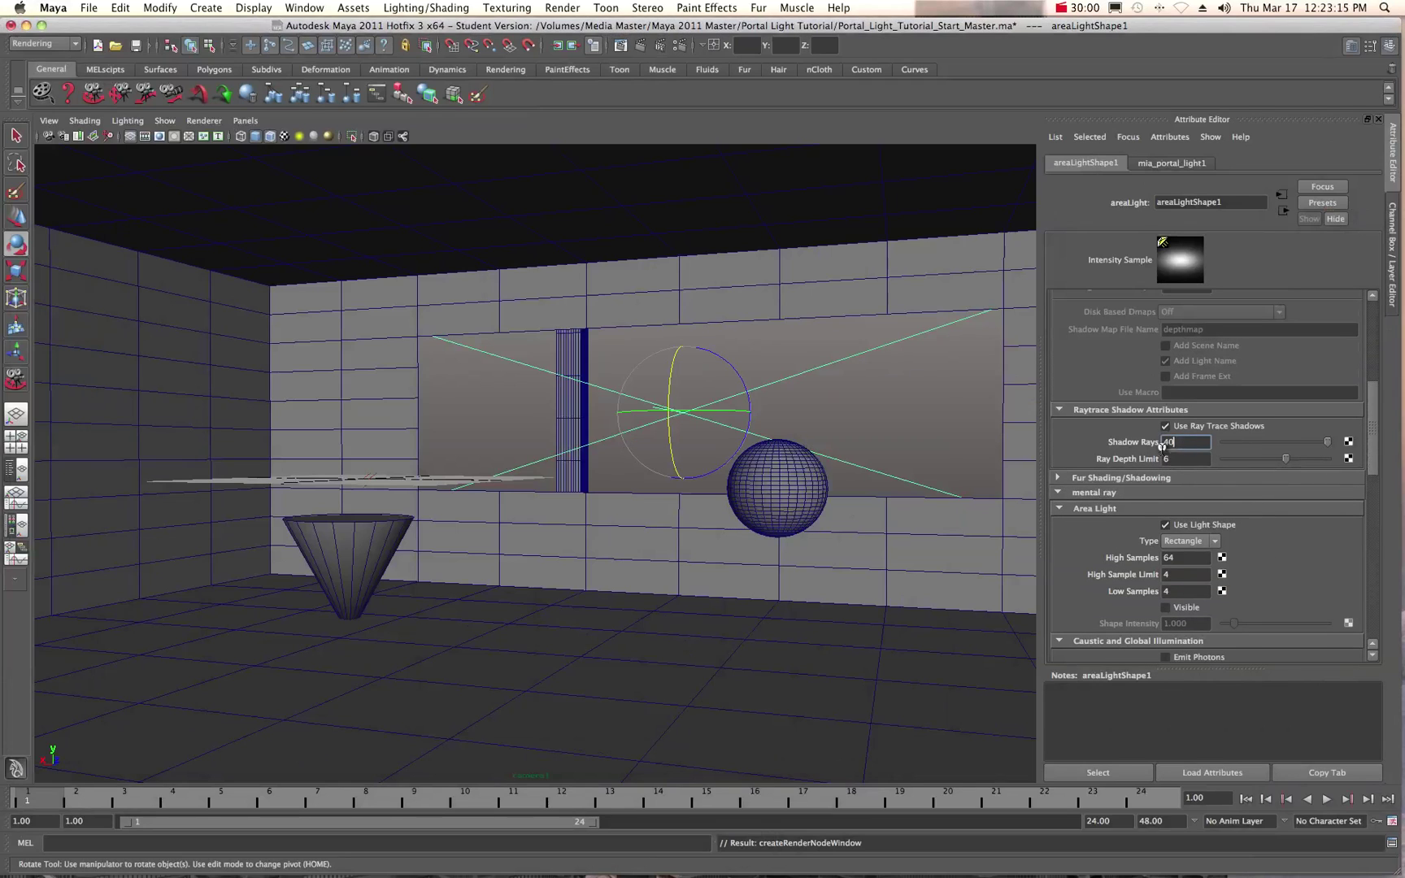
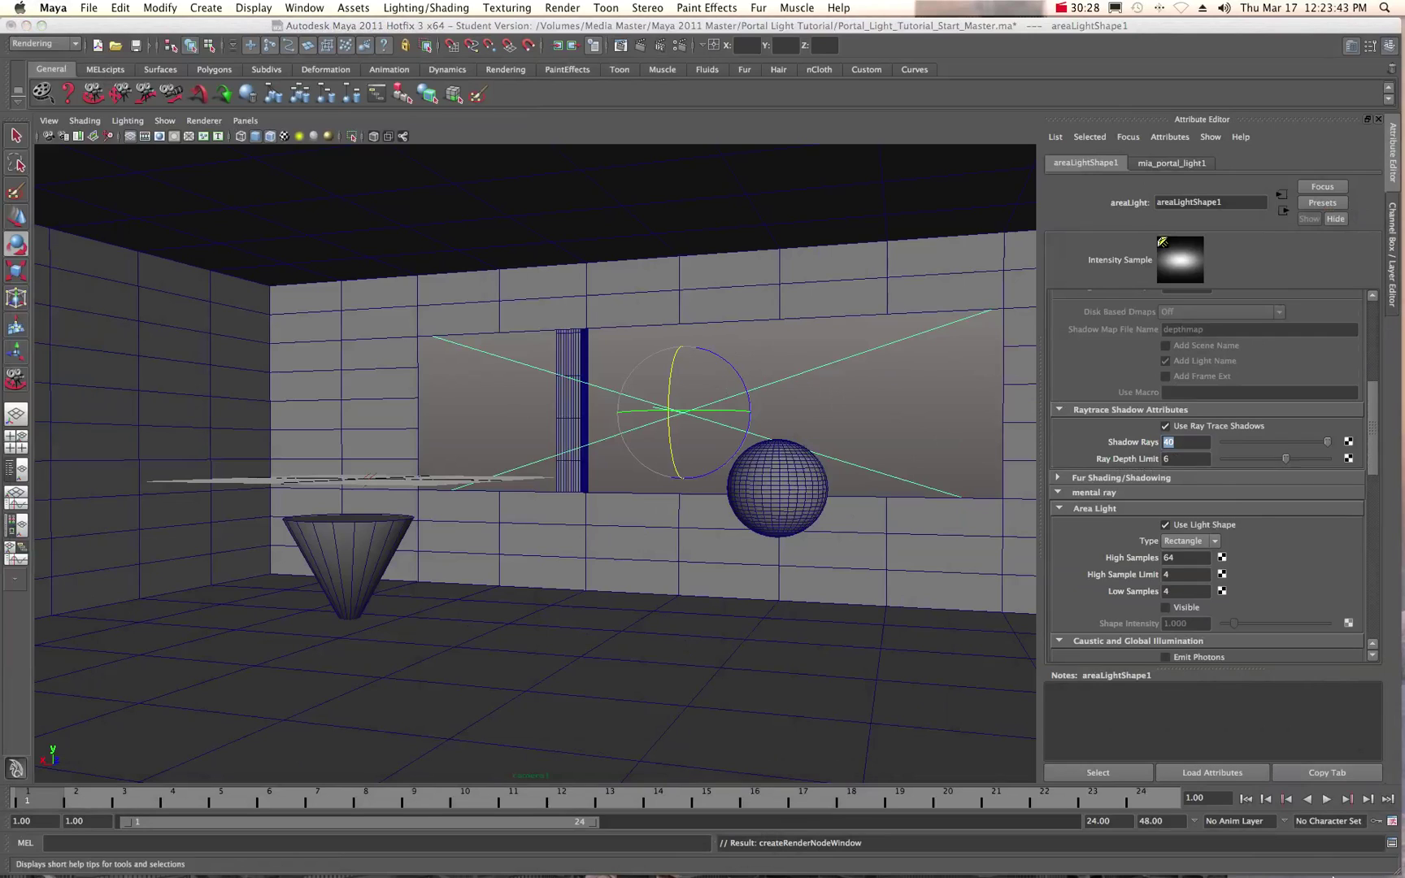
pyautogui.moveTo(1254, 838)
# Switch the viewport to the persp camera to view the whole room from outside.
pyautogui.click(252, 122)
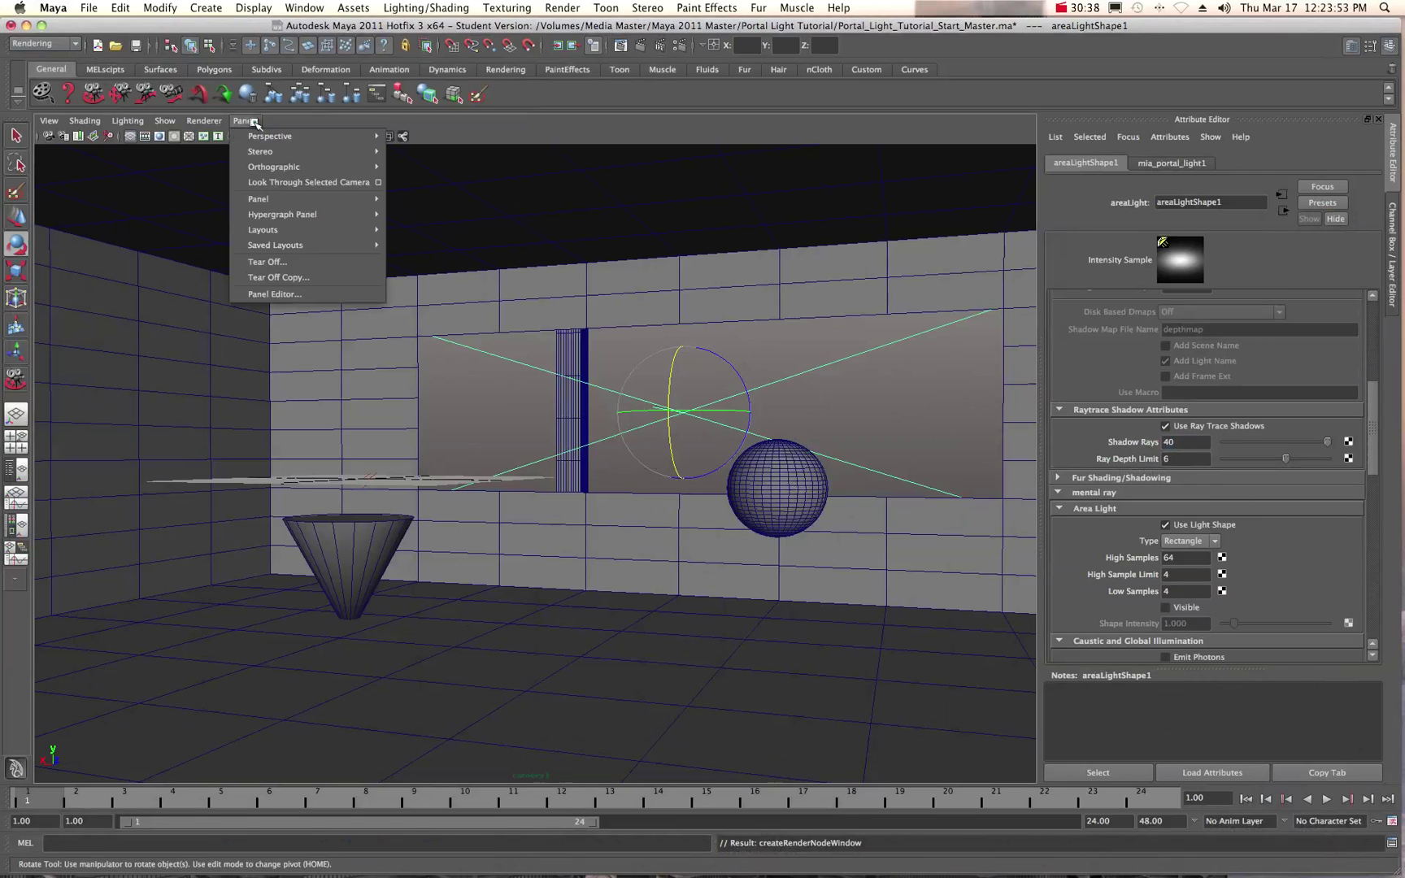
pyautogui.moveTo(257, 134)
pyautogui.click(415, 152)
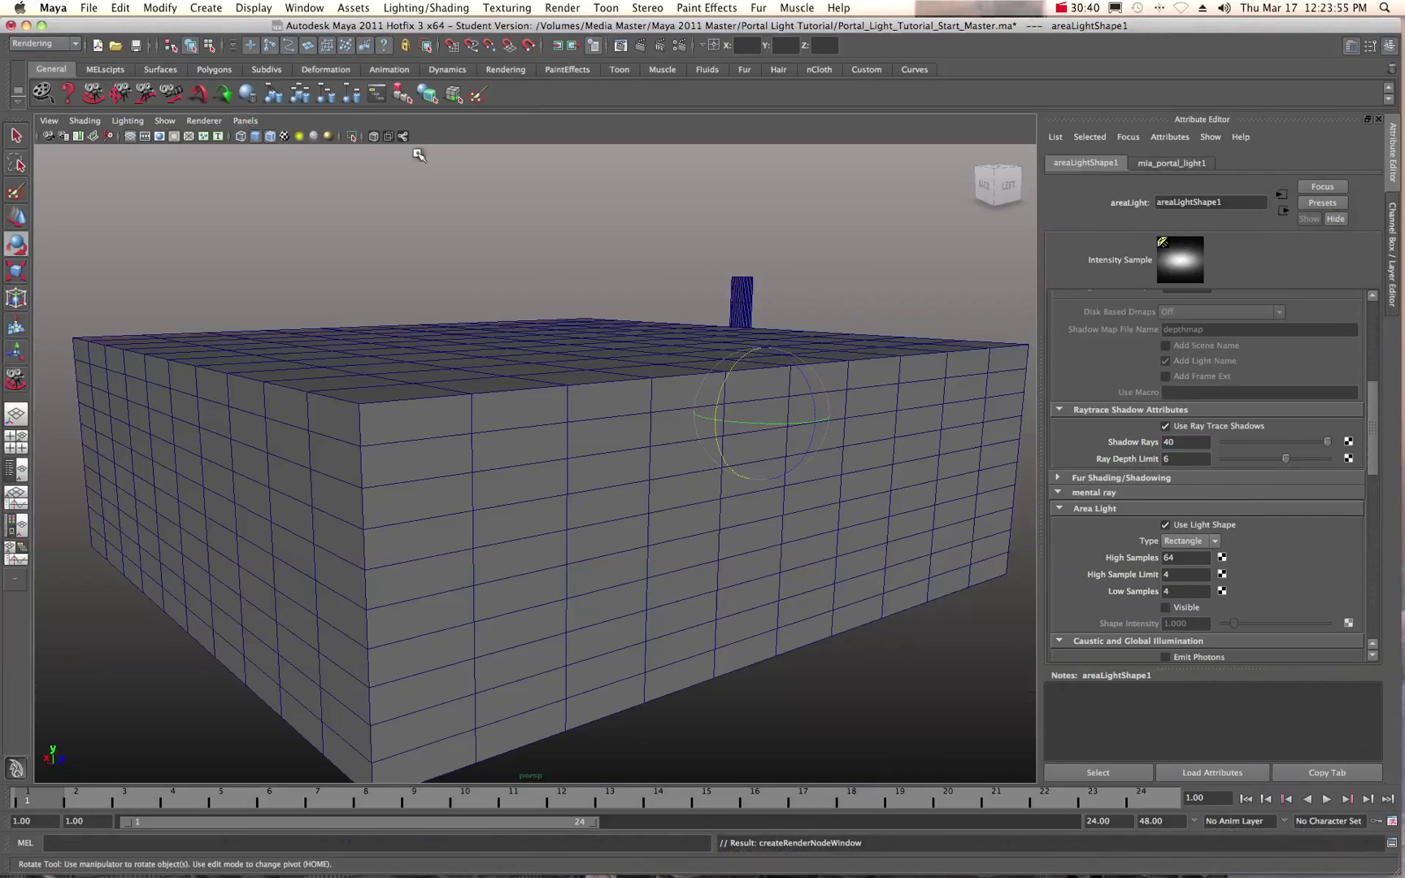
pyautogui.scroll(-5, 556, 369)
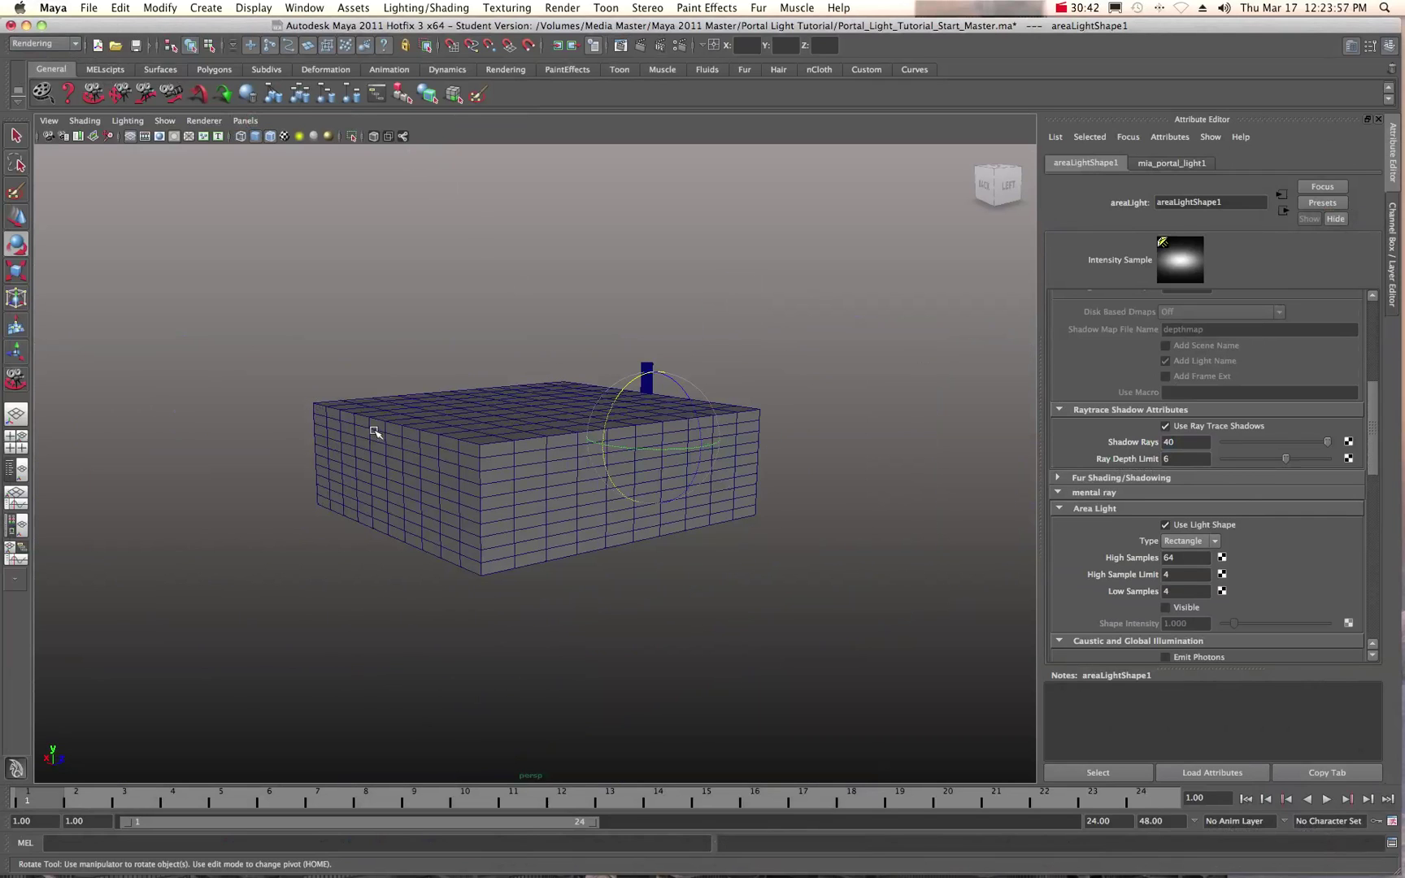
# Delete a block of faces eight wide and three high, in the third to fifth rows of the room's back wall, to cut an opening.
pyautogui.click(986, 184)
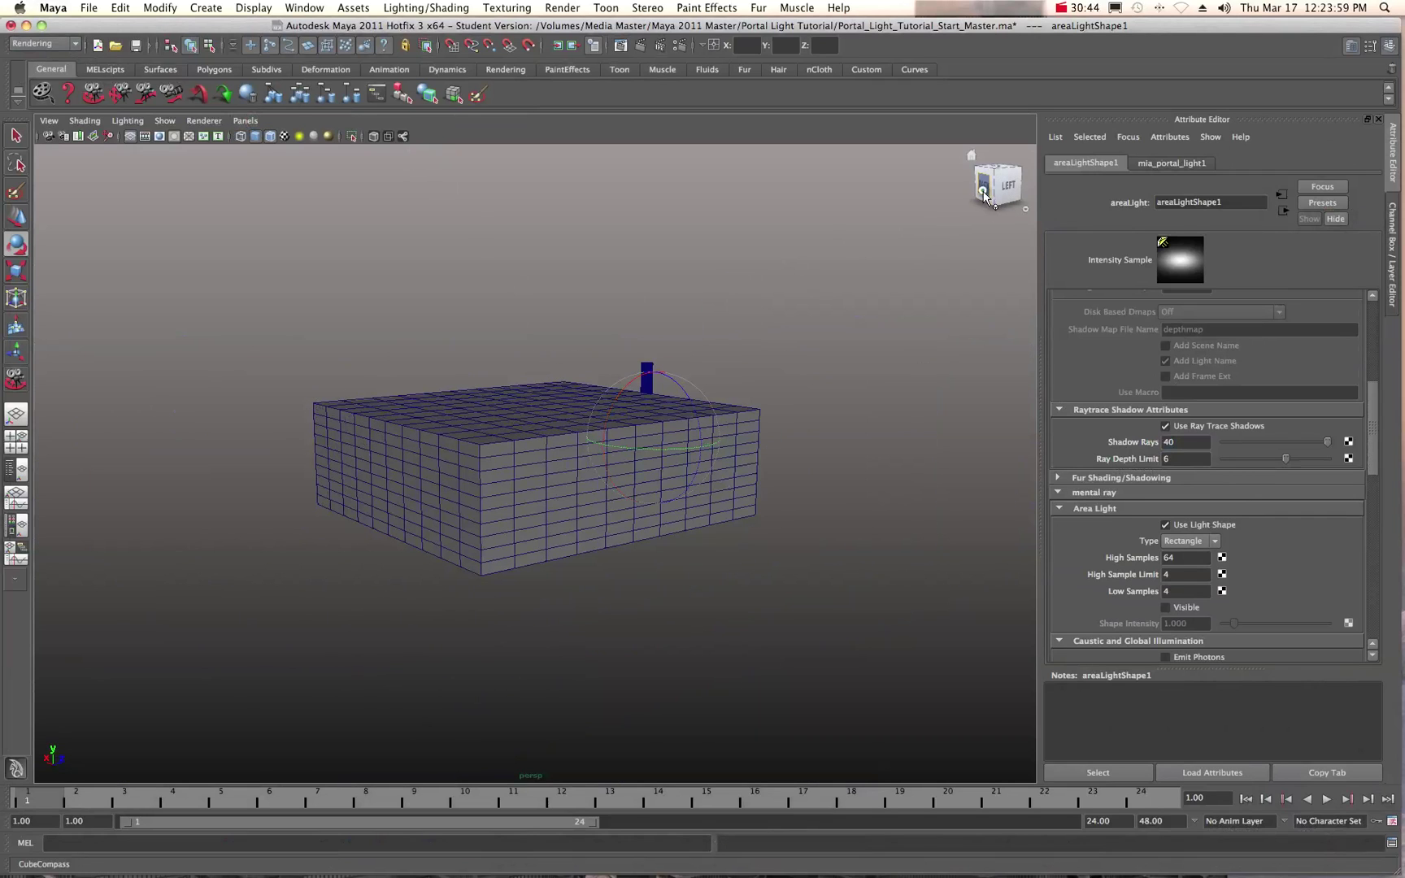
pyautogui.scroll(-4, 497, 439)
pyautogui.scroll(4, 497, 439)
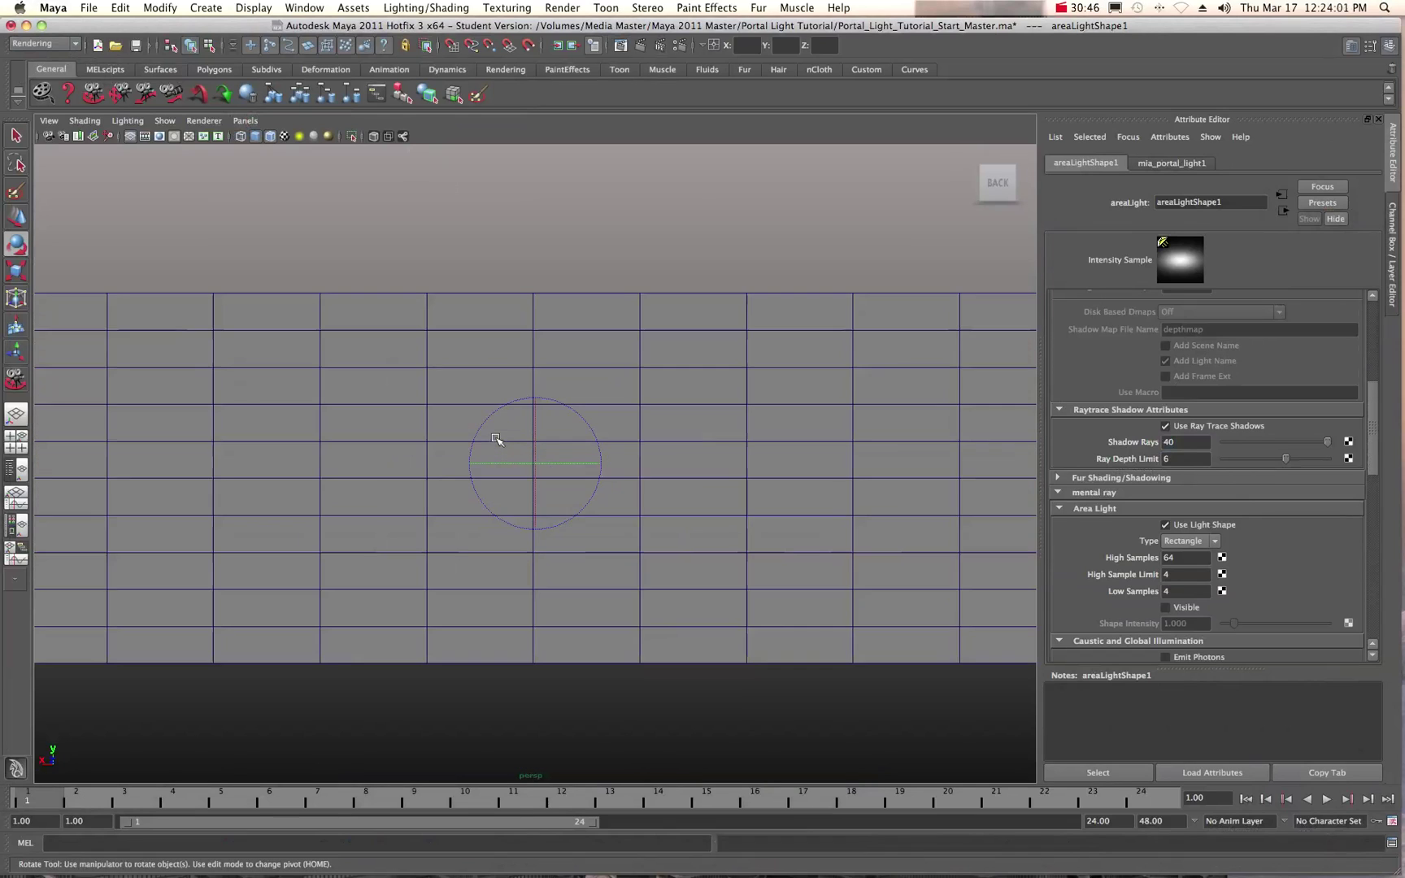
pyautogui.scroll(-2, 497, 439)
pyautogui.moveTo(367, 399); pyautogui.dragTo(371, 437, button='right')
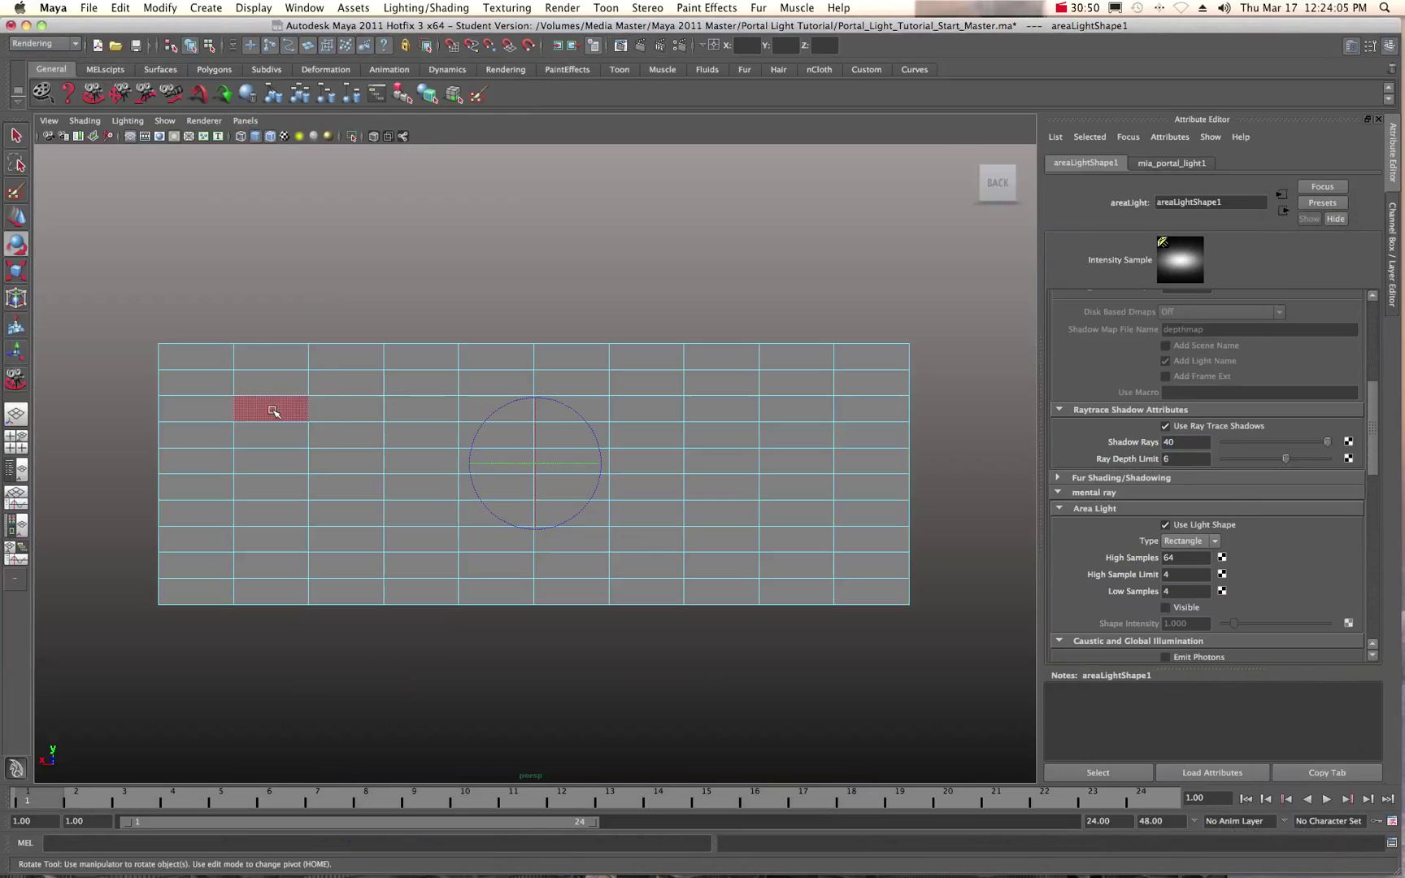
pyautogui.click(275, 442)
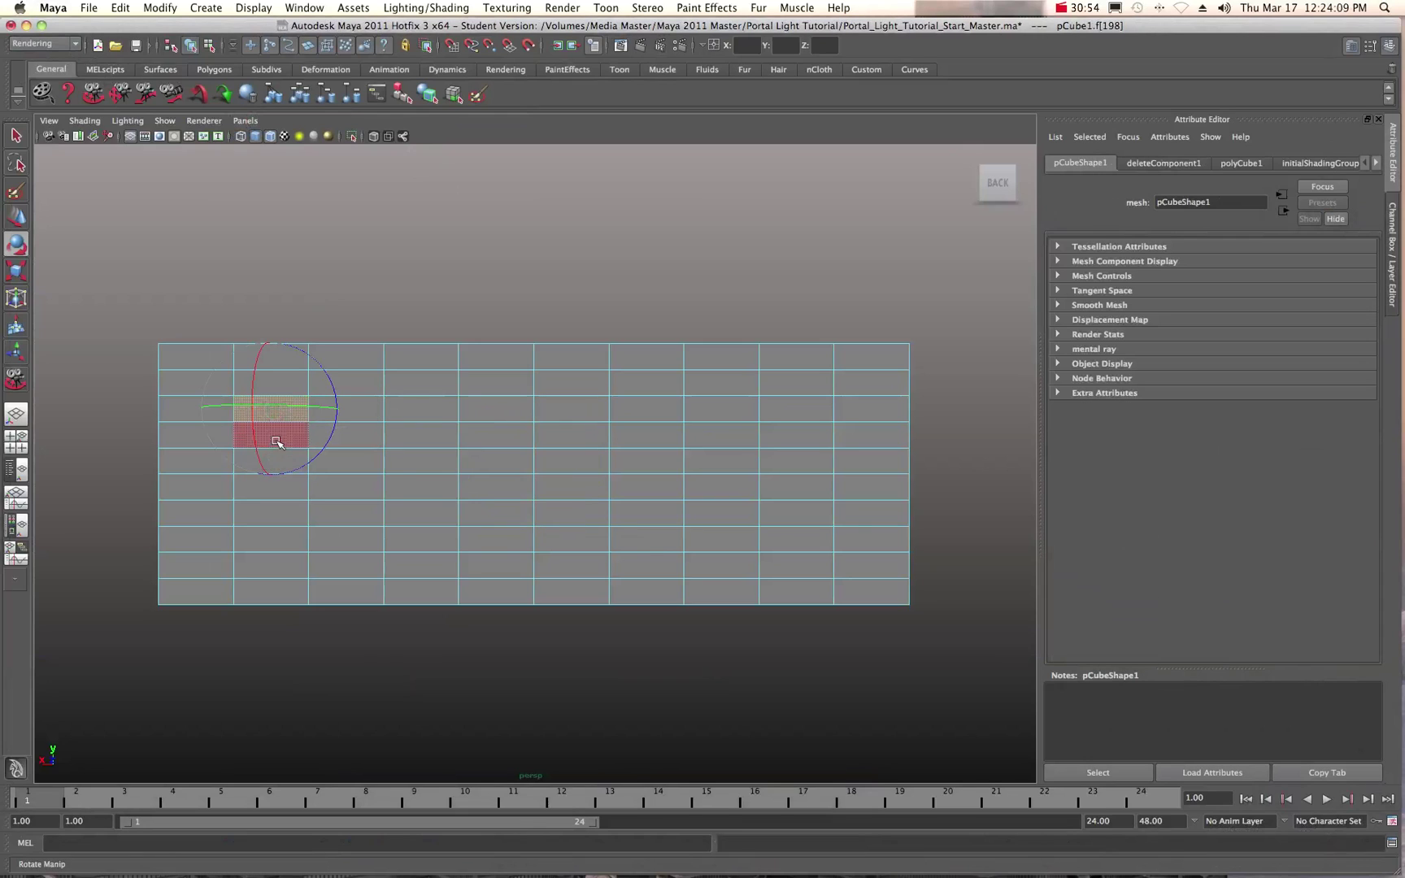
pyautogui.keyDown('shift'); pyautogui.click(333, 461); pyautogui.keyUp('shift')
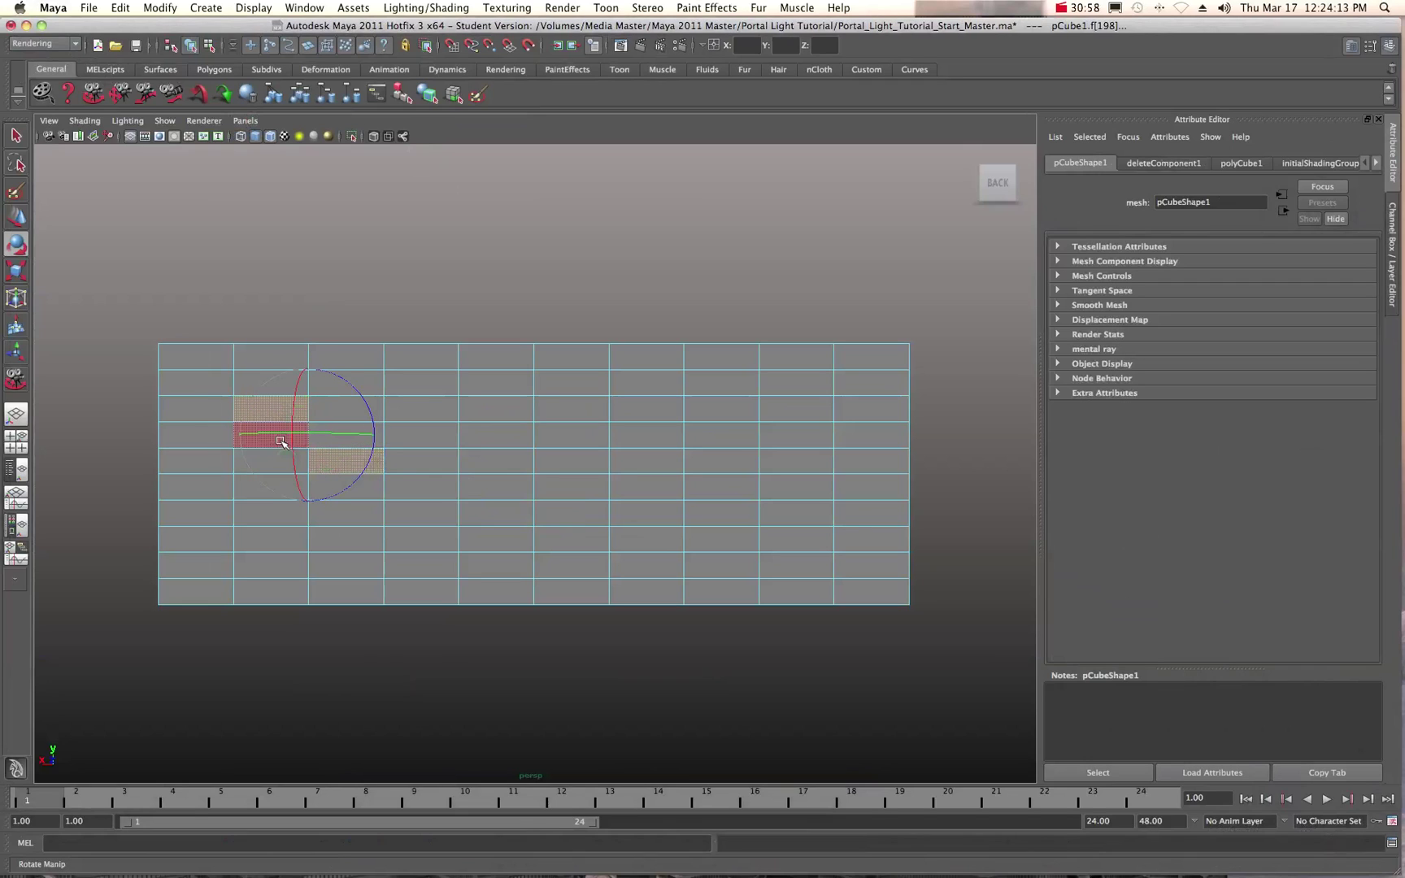
pyautogui.click(16, 135)
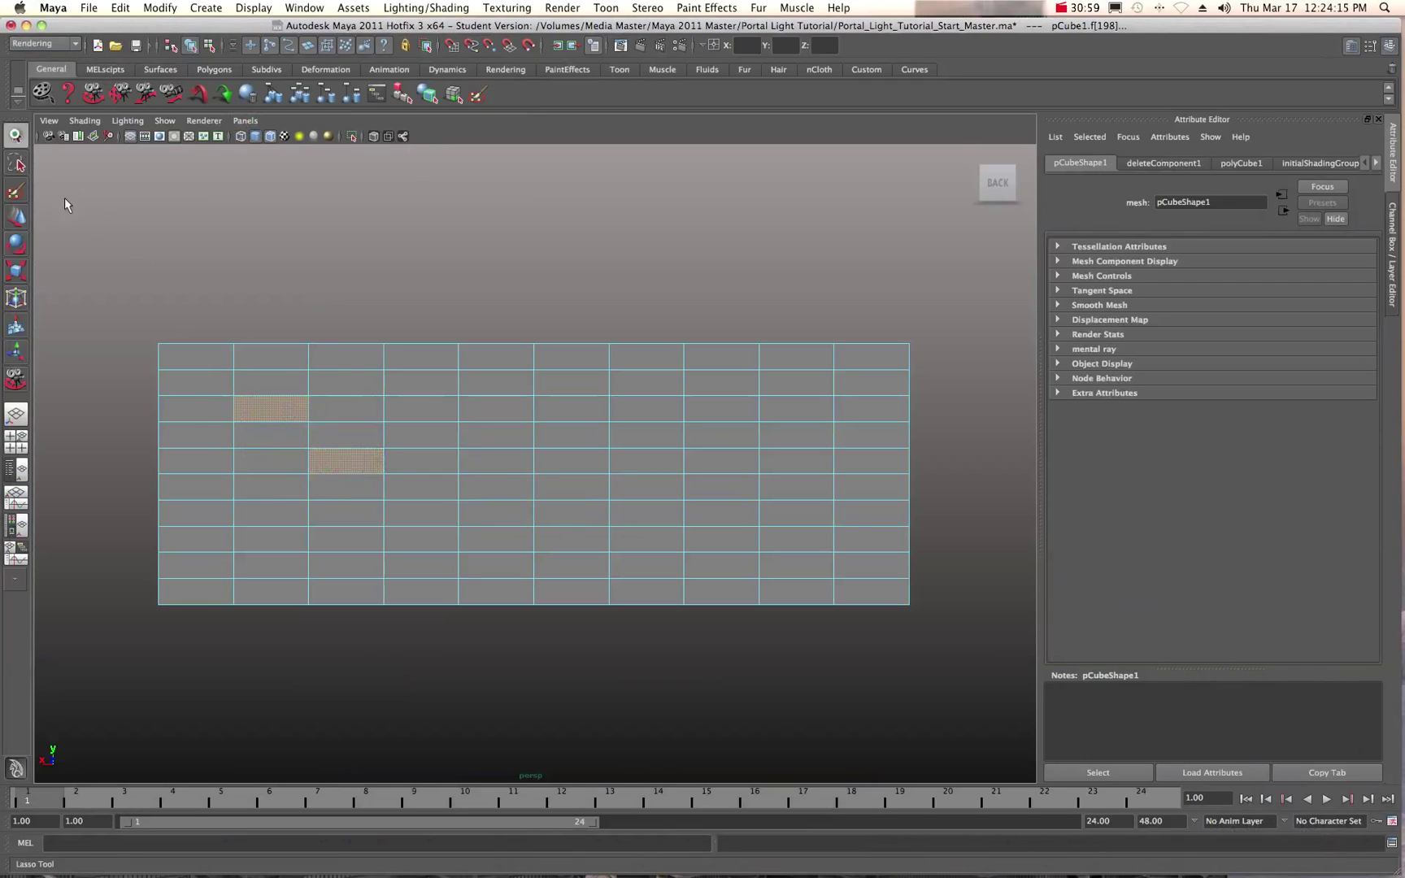
pyautogui.keyDown('shift'); pyautogui.click(248, 416); pyautogui.keyUp('shift')
pyautogui.keyDown('shift'); pyautogui.click(263, 437); pyautogui.keyUp('shift')
pyautogui.keyDown('shift'); pyautogui.click(271, 458); pyautogui.keyUp('shift')
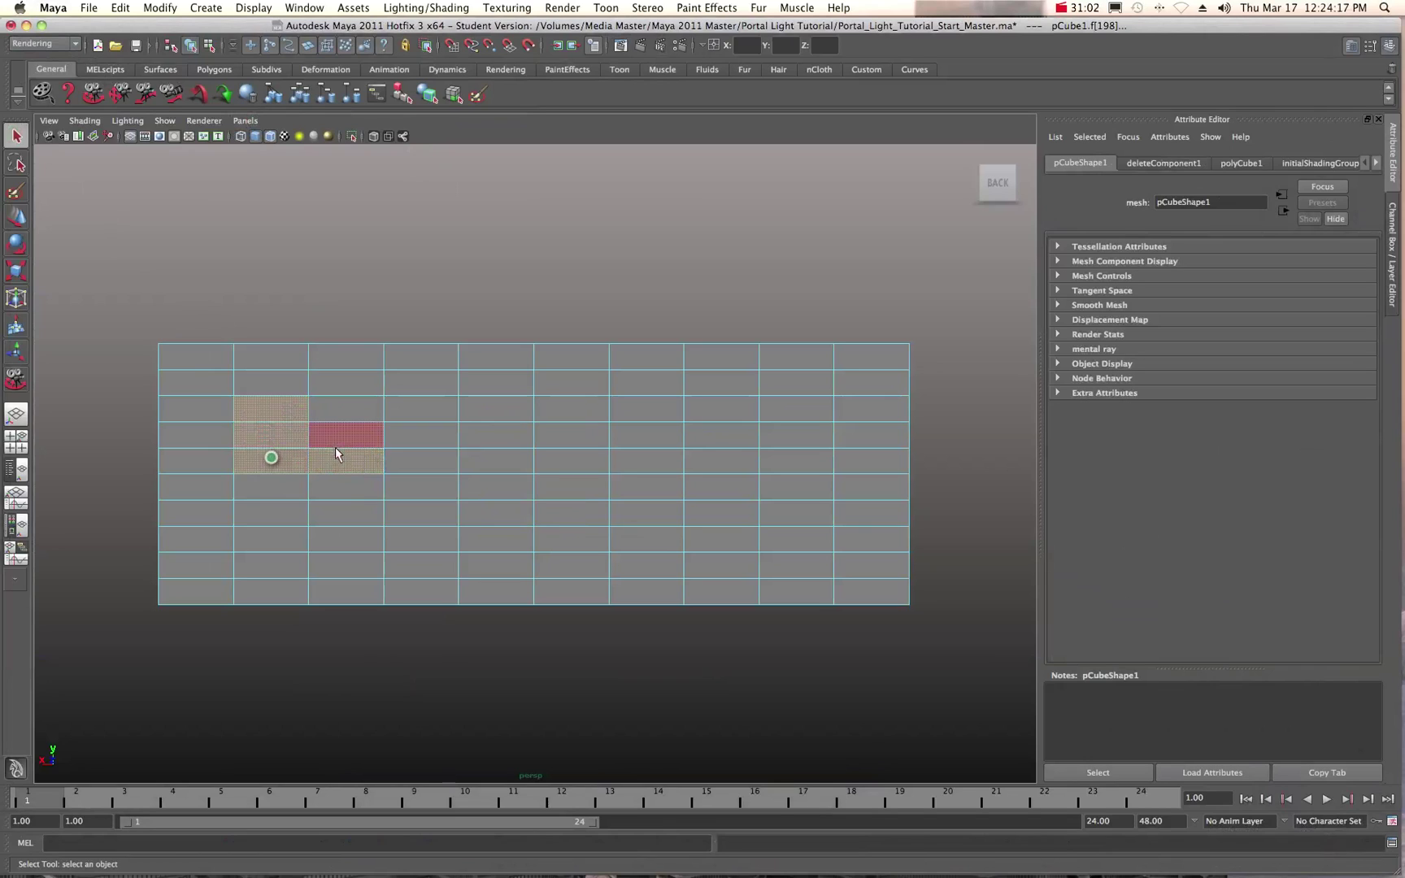
pyautogui.keyDown('shift'); pyautogui.click(345, 432); pyautogui.keyUp('shift')
pyautogui.keyDown('shift'); pyautogui.click(351, 407); pyautogui.keyUp('shift')
pyautogui.keyDown('shift'); pyautogui.click(408, 414); pyautogui.keyUp('shift')
pyautogui.keyDown('shift'); pyautogui.click(412, 431); pyautogui.keyUp('shift')
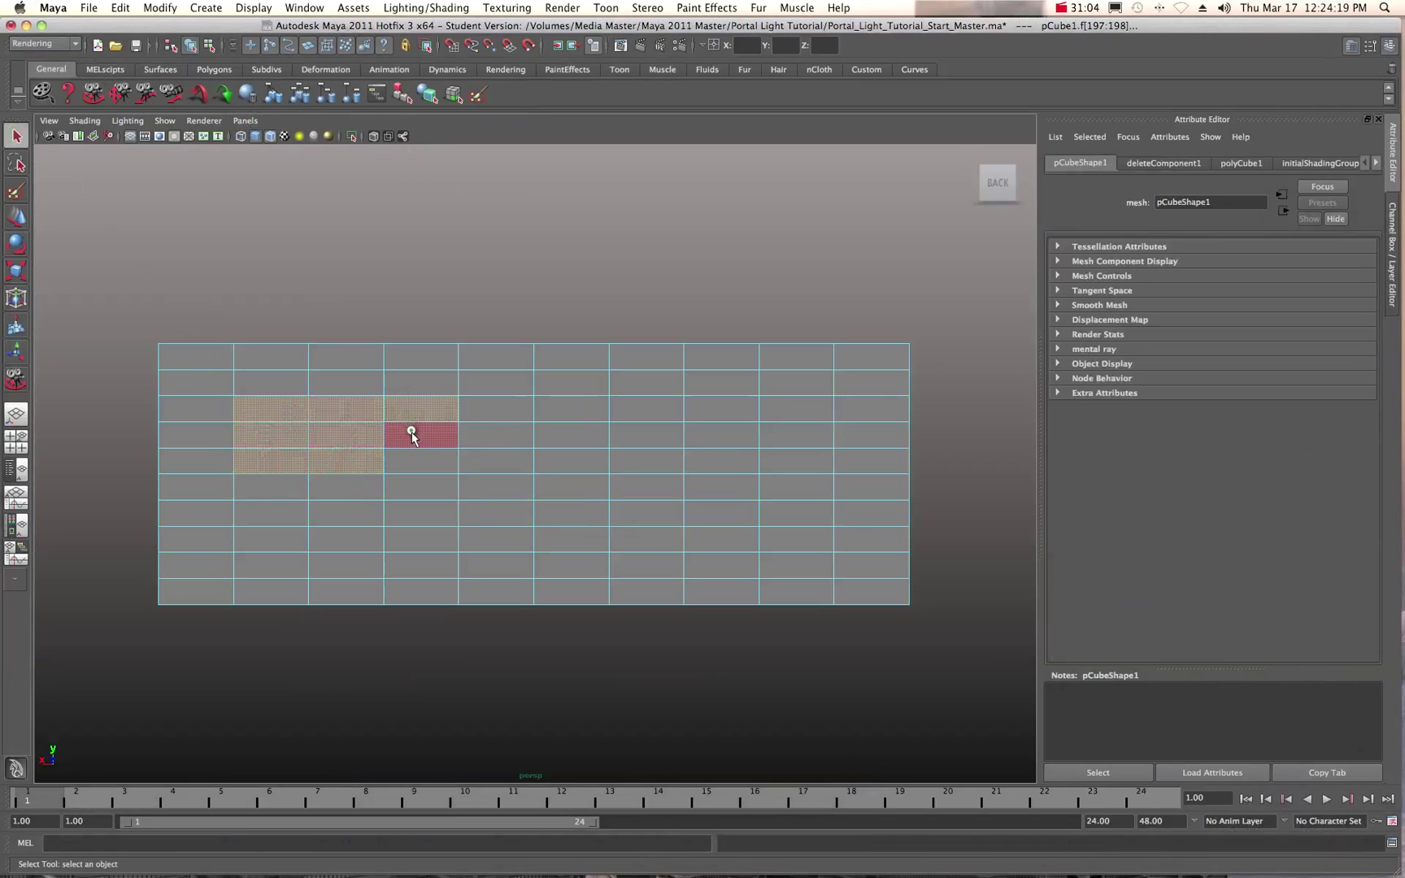
pyautogui.keyDown('shift'); pyautogui.click(412, 431); pyautogui.keyUp('shift')
pyautogui.keyDown('shift'); pyautogui.click(408, 458); pyautogui.keyUp('shift')
pyautogui.keyDown('shift'); pyautogui.click(478, 459); pyautogui.keyUp('shift')
pyautogui.keyDown('shift'); pyautogui.click(483, 439); pyautogui.keyUp('shift')
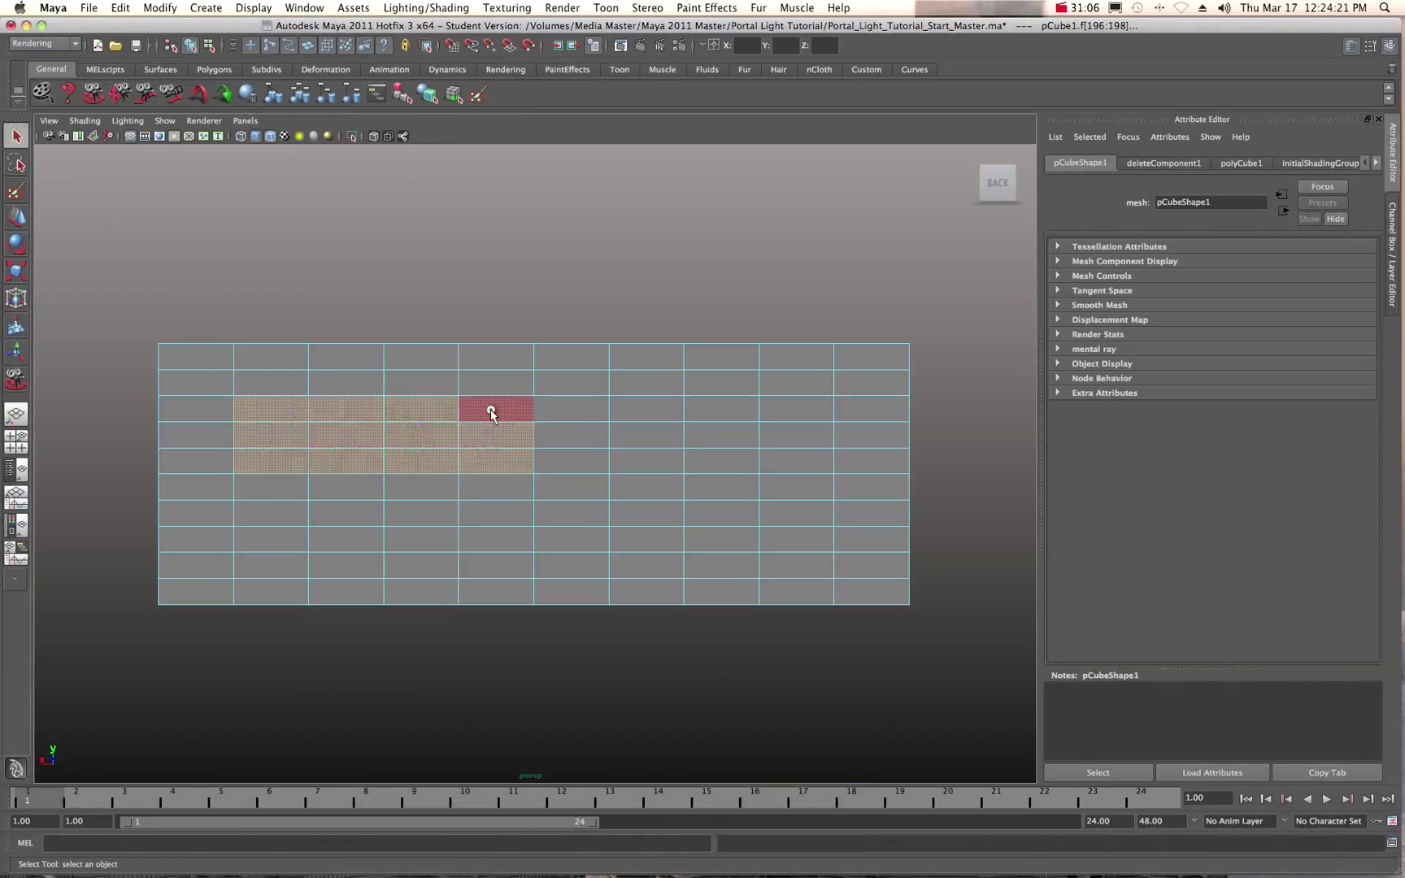
pyautogui.keyDown('shift'); pyautogui.click(490, 410); pyautogui.keyUp('shift')
pyautogui.keyDown('shift'); pyautogui.click(557, 409); pyautogui.keyUp('shift')
pyautogui.keyDown('shift'); pyautogui.click(558, 431); pyautogui.keyUp('shift')
pyautogui.keyDown('shift'); pyautogui.click(561, 455); pyautogui.keyUp('shift')
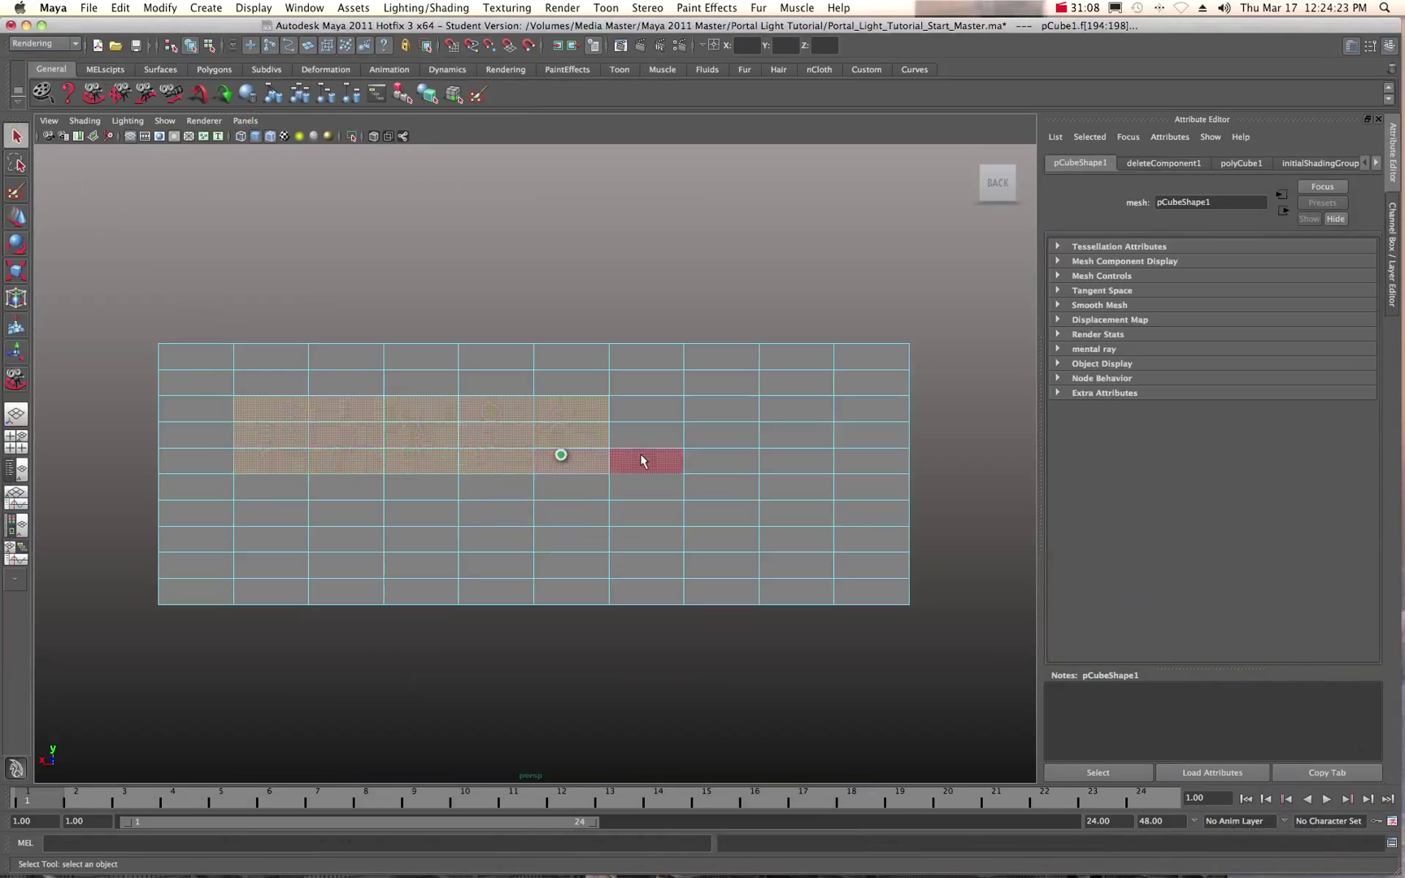
pyautogui.keyDown('shift'); pyautogui.click(644, 456); pyautogui.keyUp('shift')
pyautogui.keyDown('shift'); pyautogui.click(645, 443); pyautogui.keyUp('shift')
pyautogui.keyDown('shift'); pyautogui.click(649, 408); pyautogui.keyUp('shift')
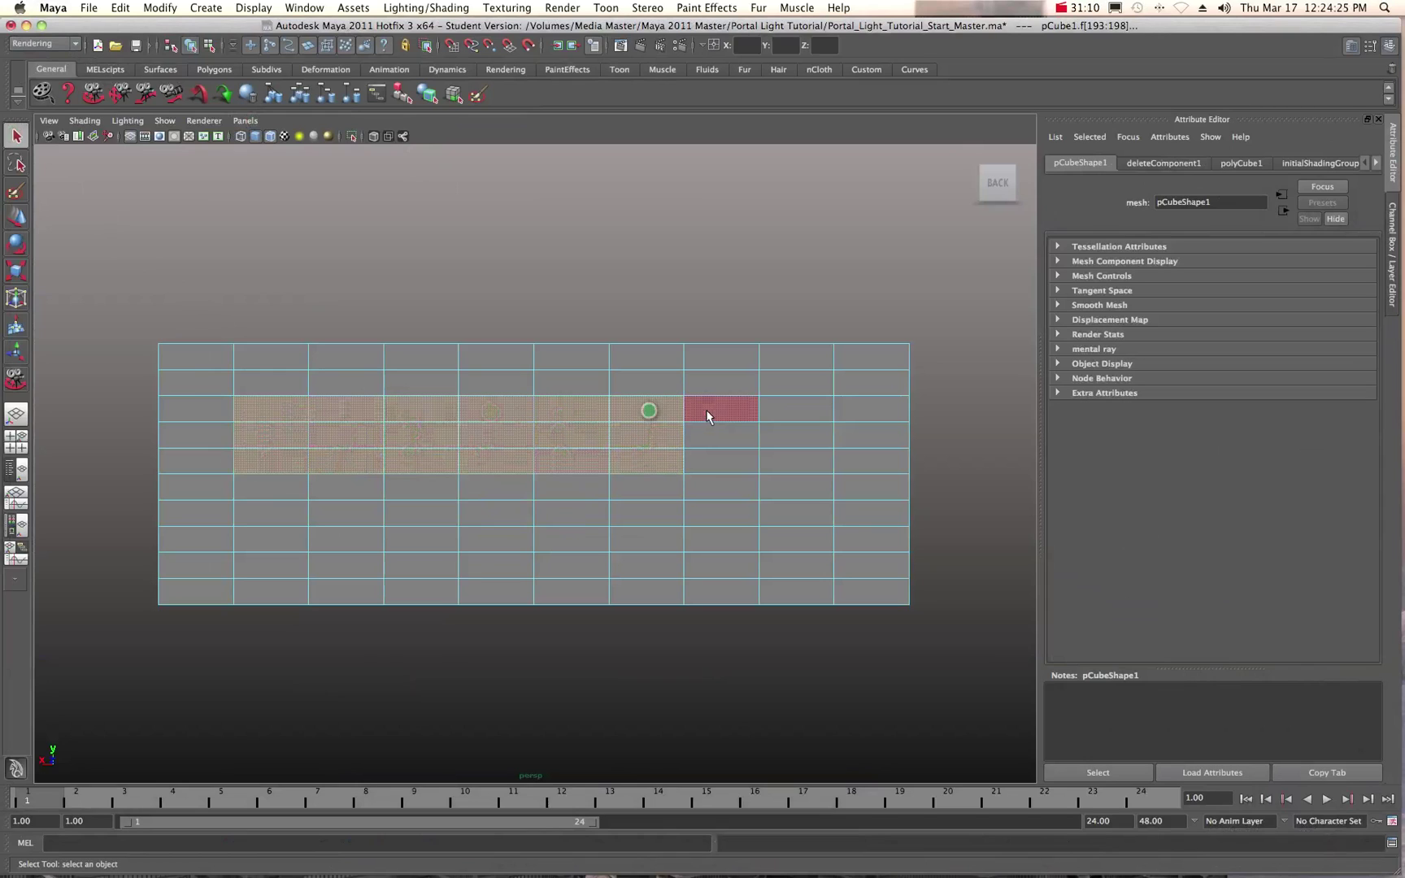
pyautogui.keyDown('shift'); pyautogui.click(709, 410); pyautogui.keyUp('shift')
pyautogui.keyDown('shift'); pyautogui.click(714, 431); pyautogui.keyUp('shift')
pyautogui.keyDown('shift'); pyautogui.click(715, 458); pyautogui.keyUp('shift')
pyautogui.keyDown('shift'); pyautogui.click(791, 461); pyautogui.keyUp('shift')
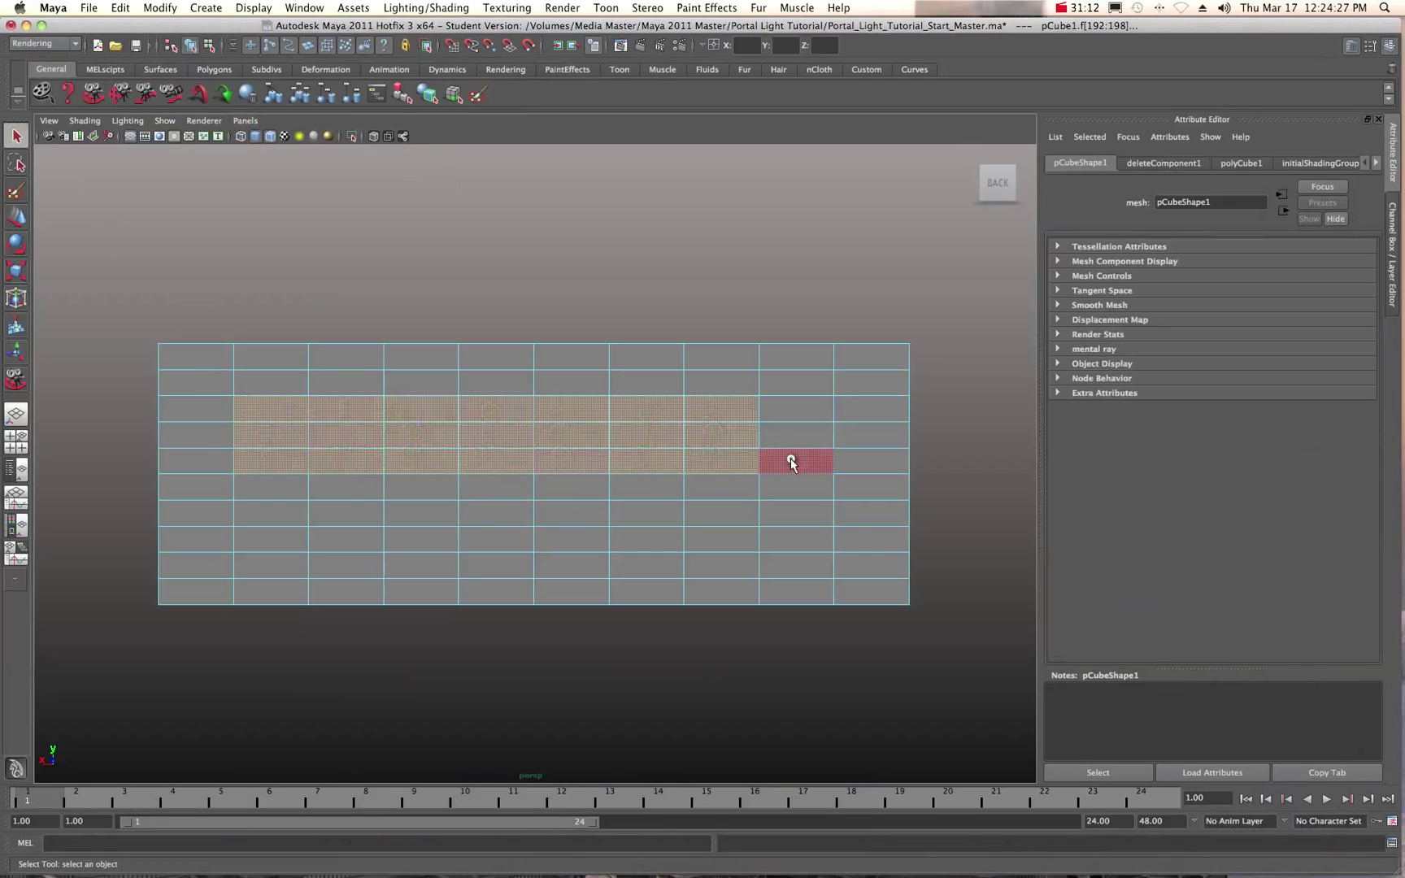
pyautogui.keyDown('shift'); pyautogui.click(787, 441); pyautogui.keyUp('shift')
pyautogui.keyDown('shift'); pyautogui.click(787, 409); pyautogui.keyUp('shift')
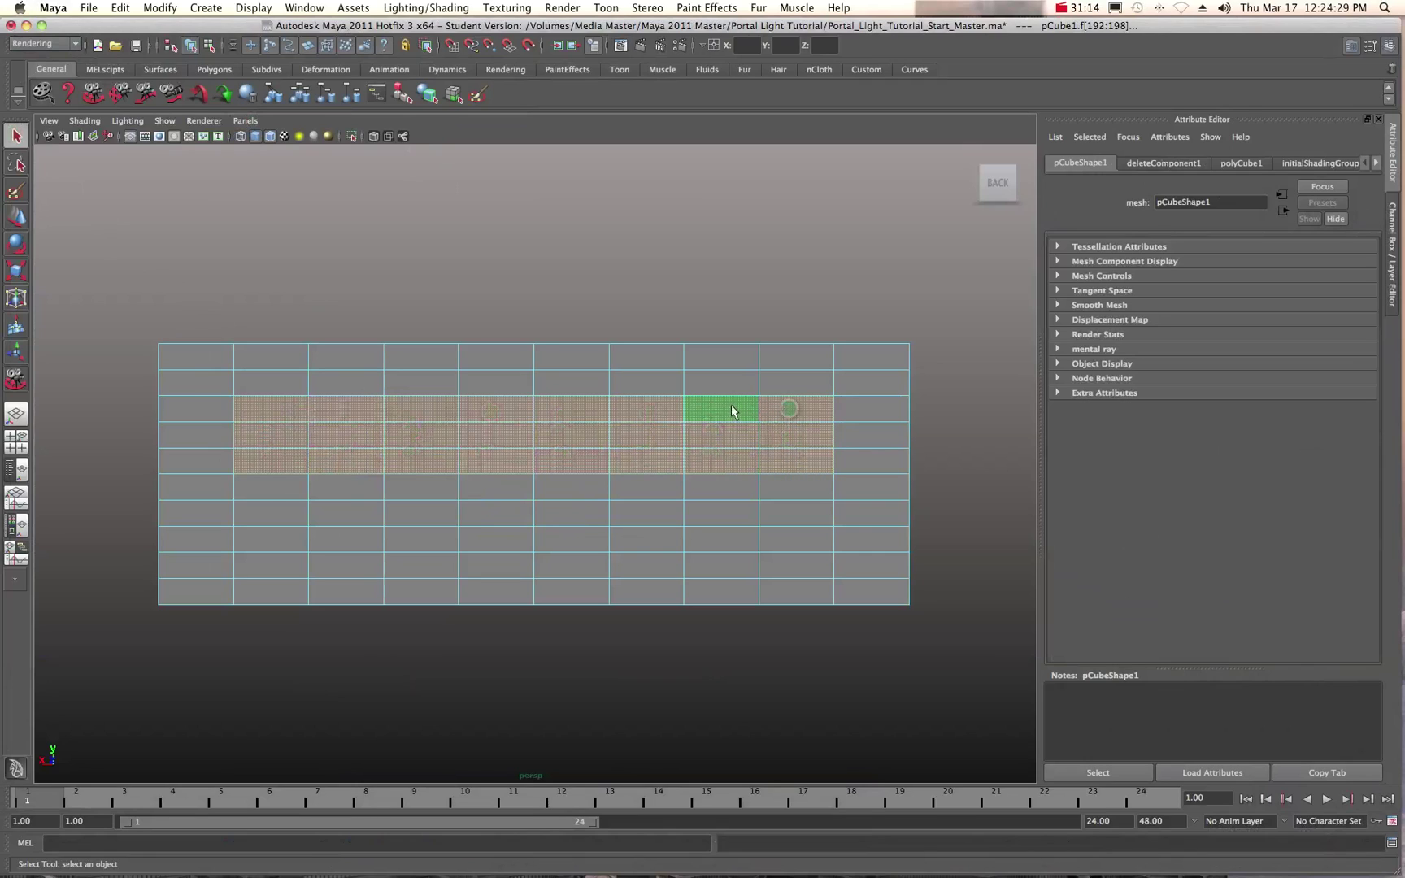
pyautogui.click(92, 96)
pyautogui.moveTo(207, 271); pyautogui.dragTo(241, 300)
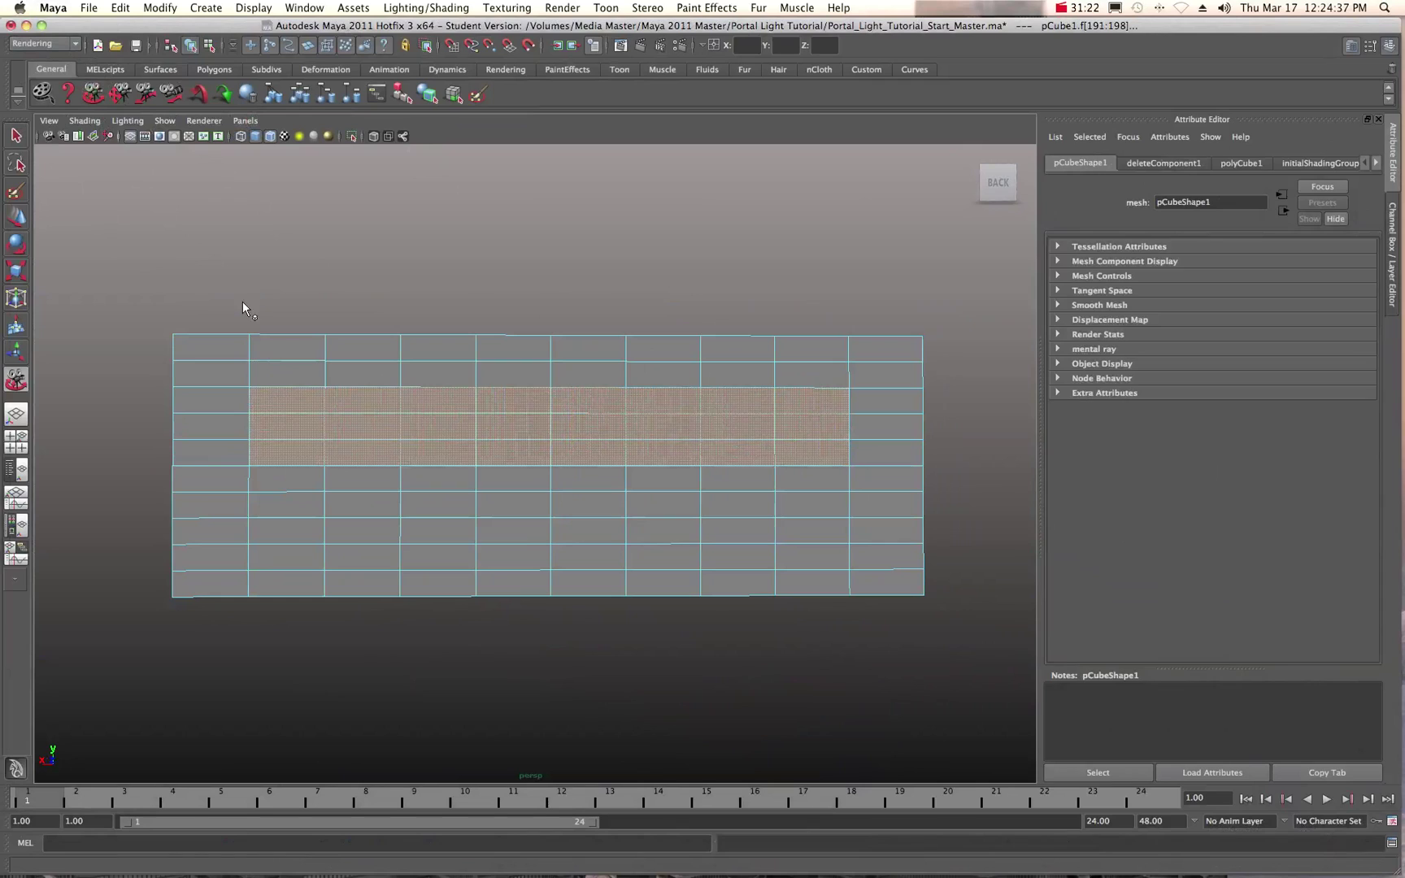
pyautogui.press('Delete')
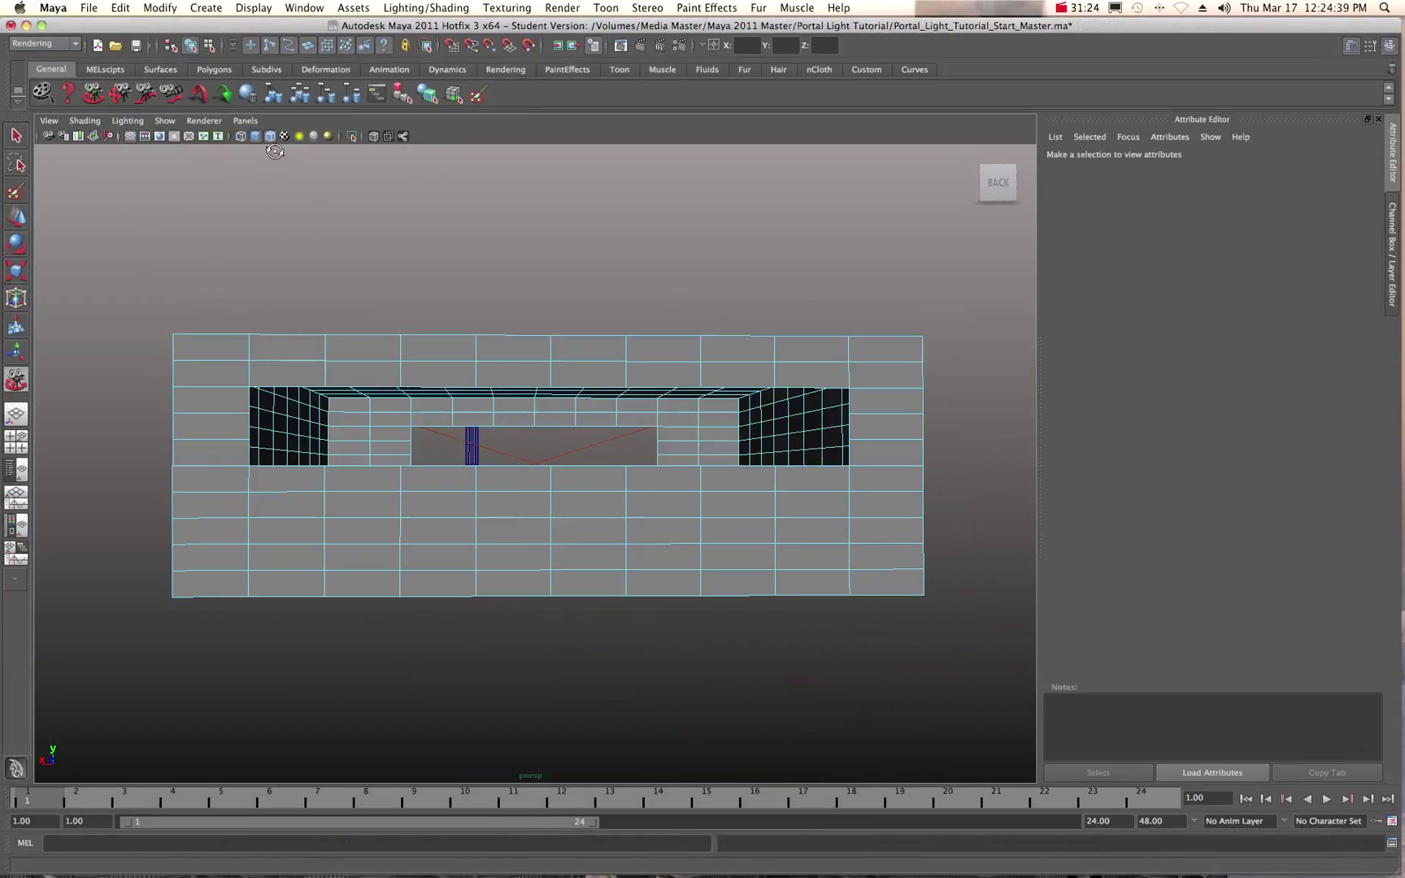
# Look through camera1, keep the current image in the Render View and re-render the room with the back opening.
pyautogui.click(245, 120)
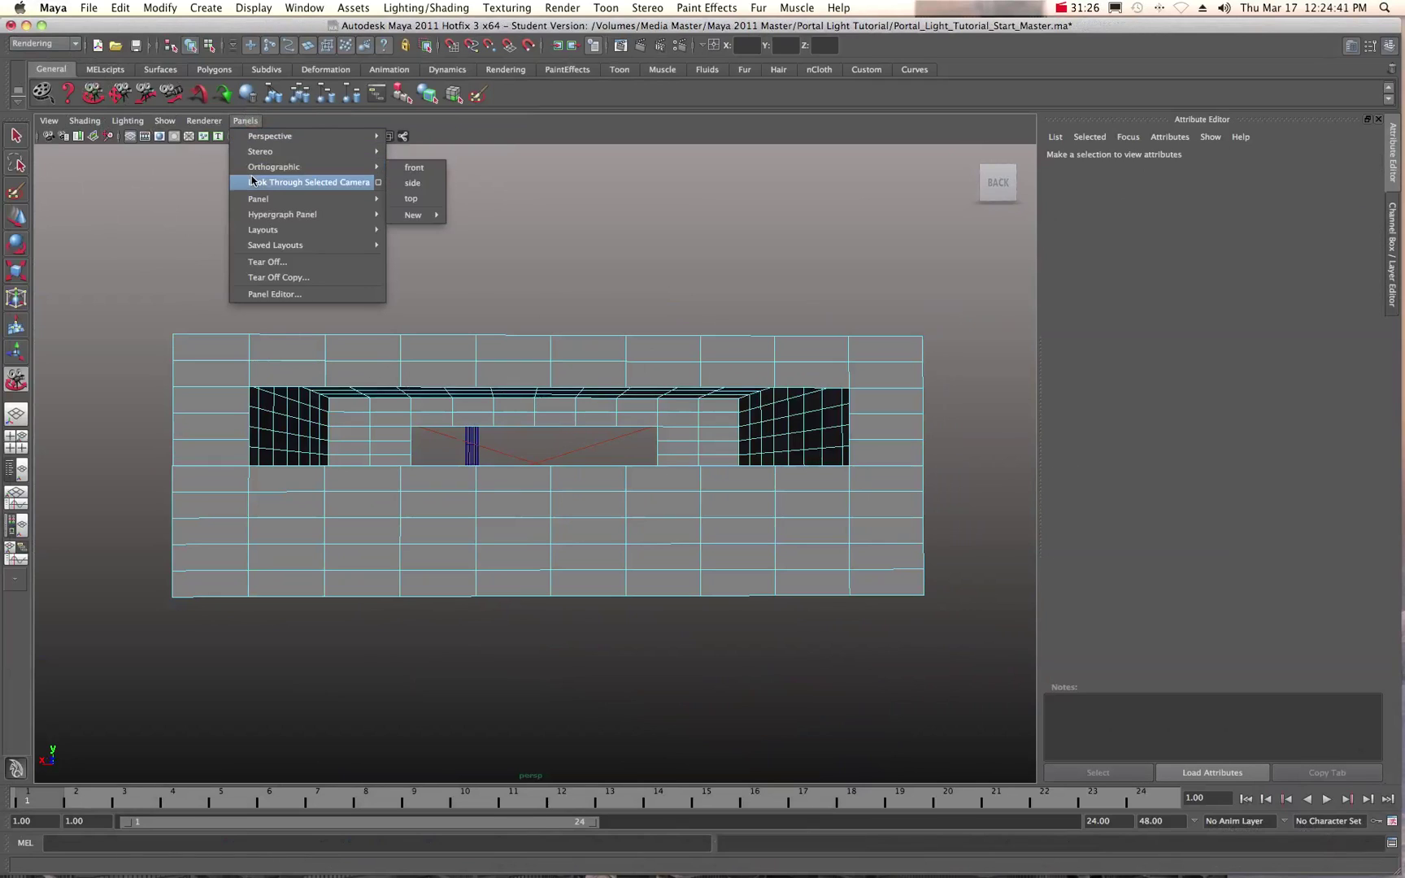
pyautogui.click(402, 140)
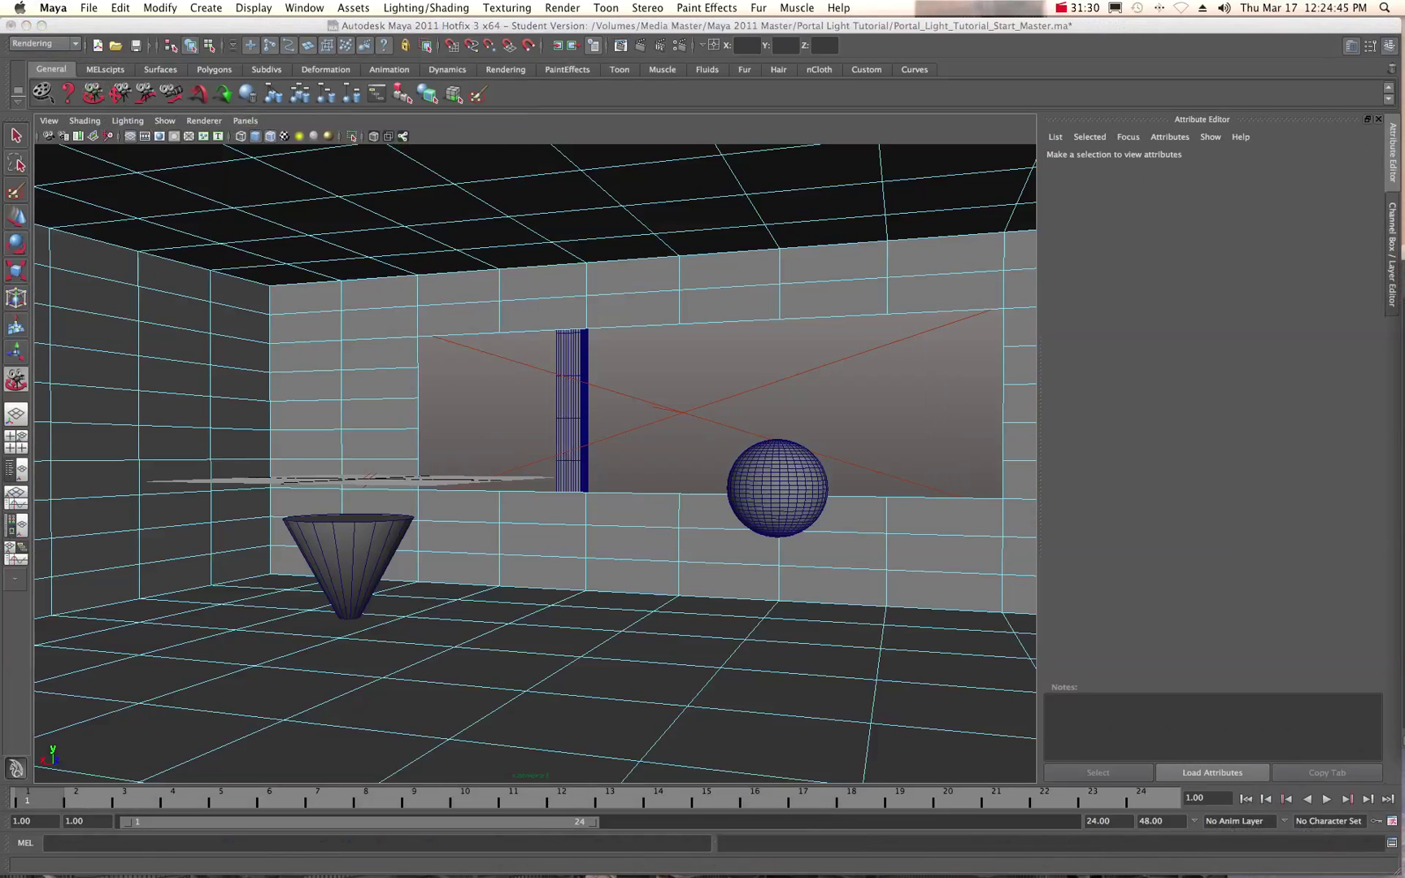
pyautogui.moveTo(1404, 263); pyautogui.dragTo(361, 222)
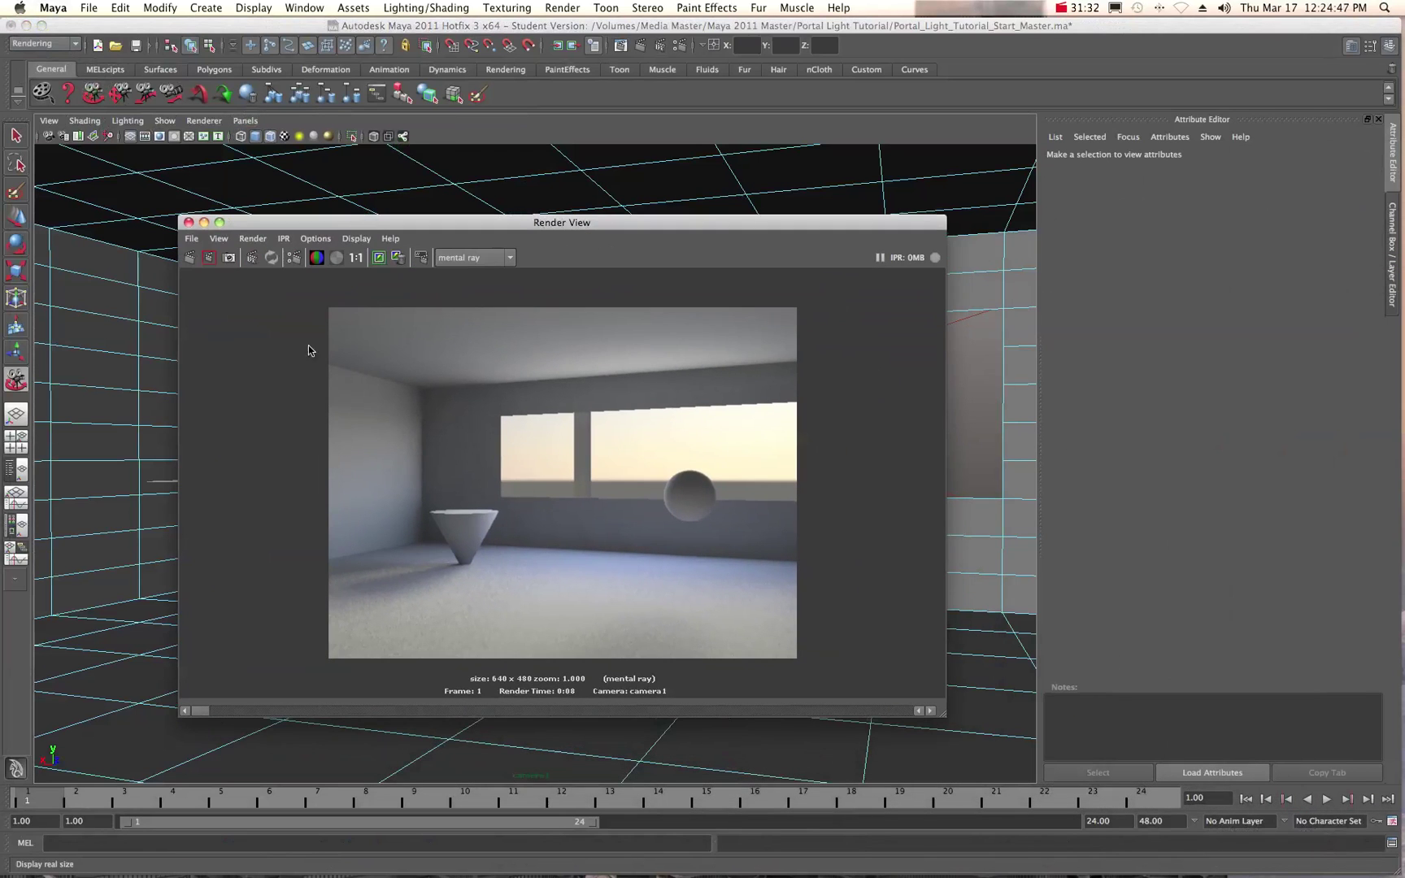
pyautogui.click(378, 257)
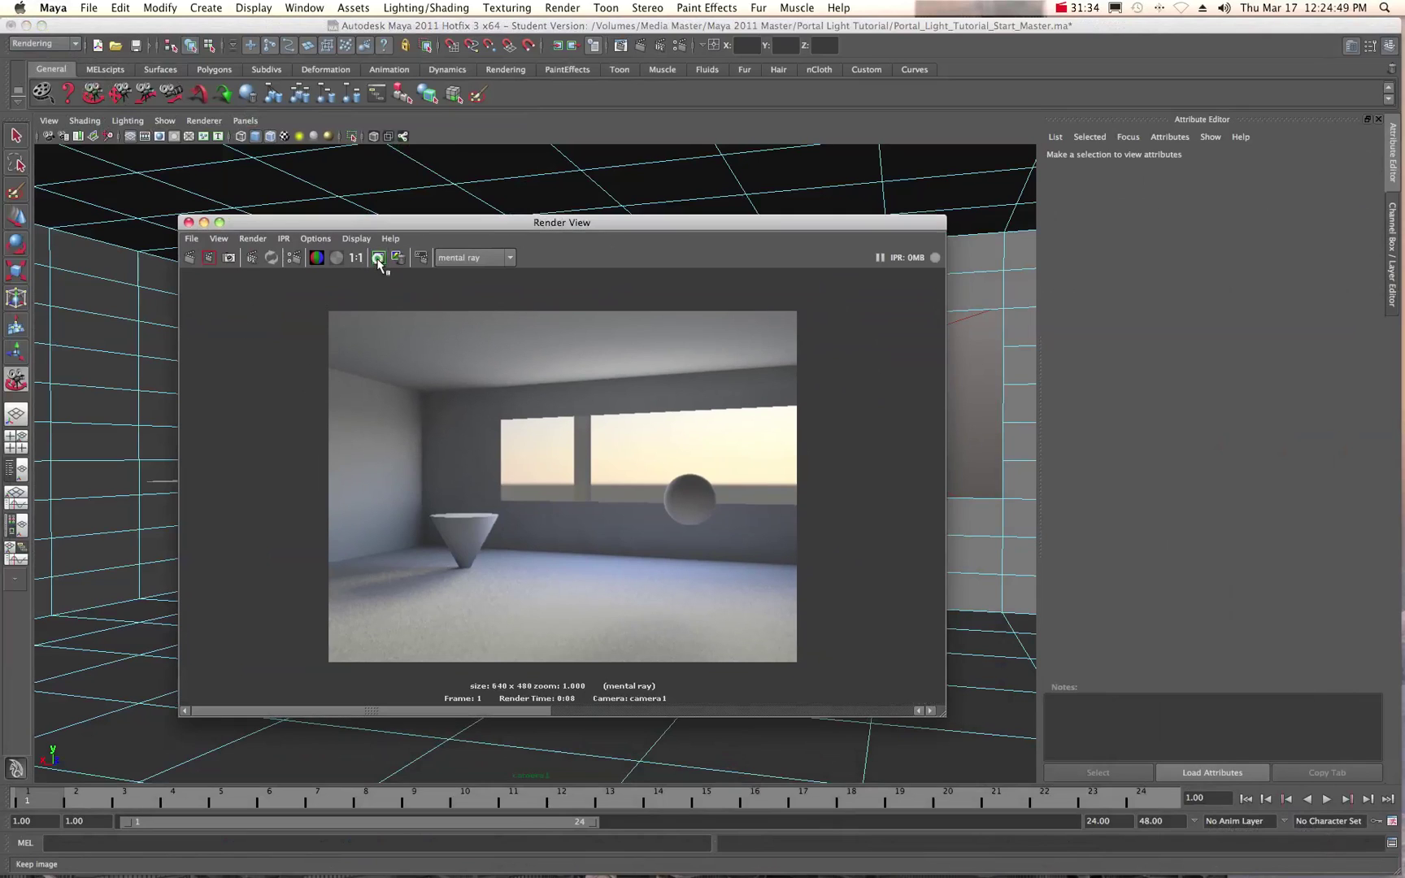
pyautogui.click(189, 257)
# Keep the new render, compare it with the stored images and clear the Render View from the viewport.
pyautogui.click(379, 258)
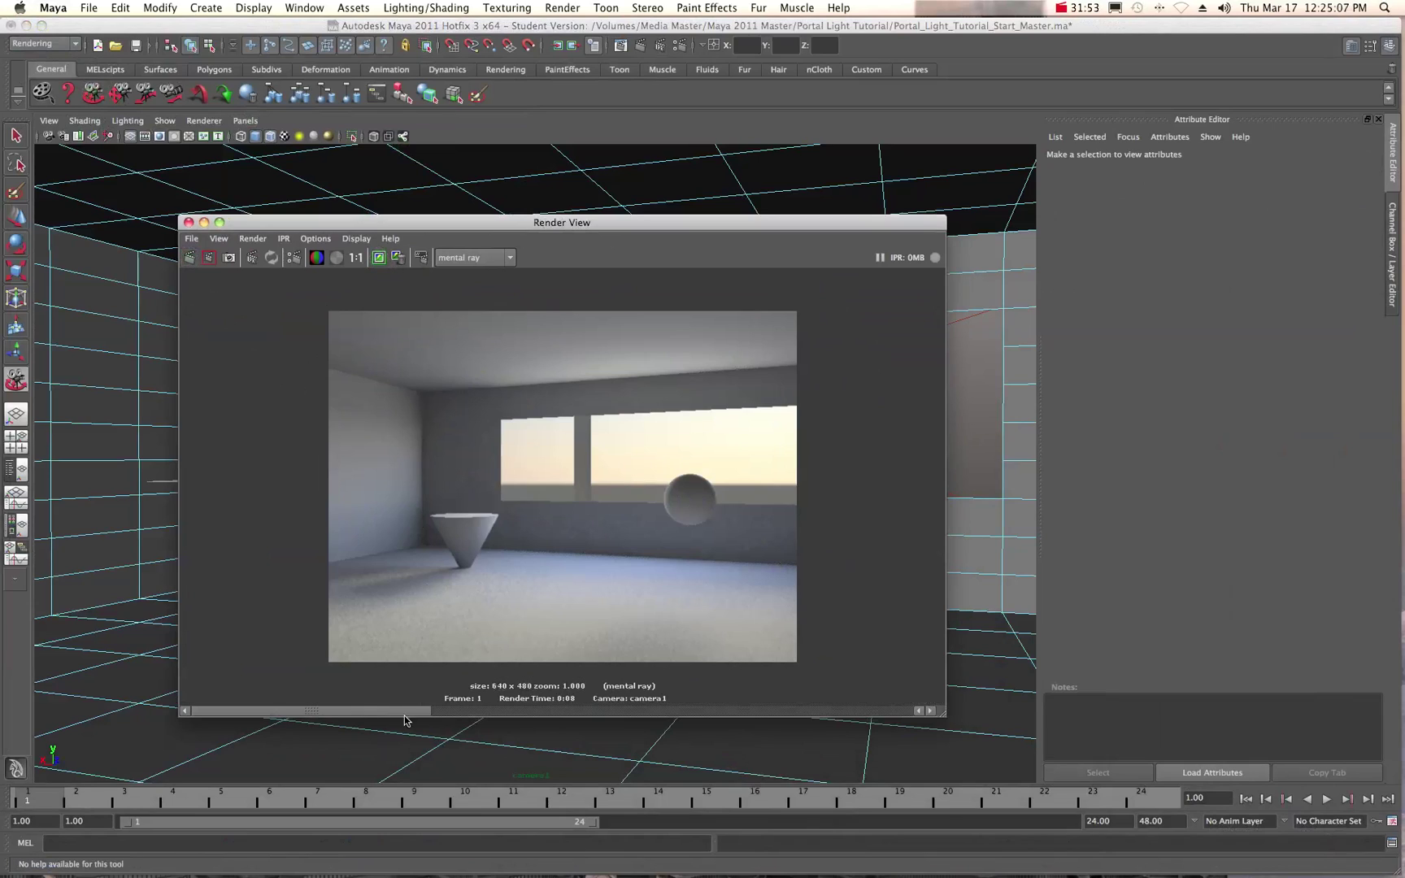
pyautogui.moveTo(419, 711)
pyautogui.mouseDown()
pyautogui.moveTo(756, 703)
pyautogui.moveTo(437, 708)
pyautogui.mouseUp()
pyautogui.moveTo(308, 223); pyautogui.dragTo(1404, 195)
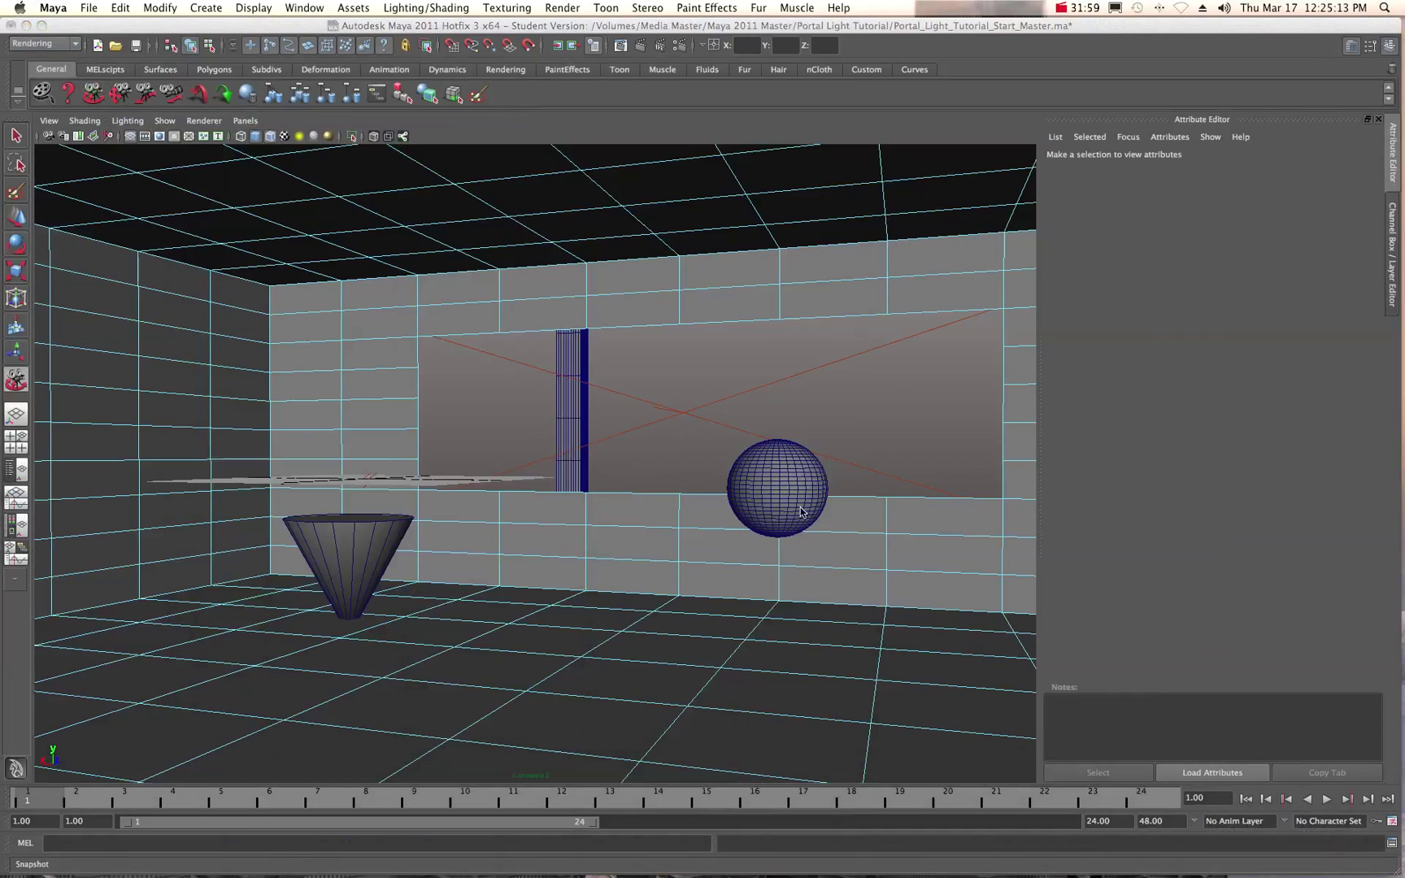
# Examine the room from outside, from the back opening around to the window with its area light and outer post.
pyautogui.keyDown('alt'); pyautogui.moveTo(801, 506); pyautogui.dragTo(640, 511, button='right'); pyautogui.keyUp('alt')
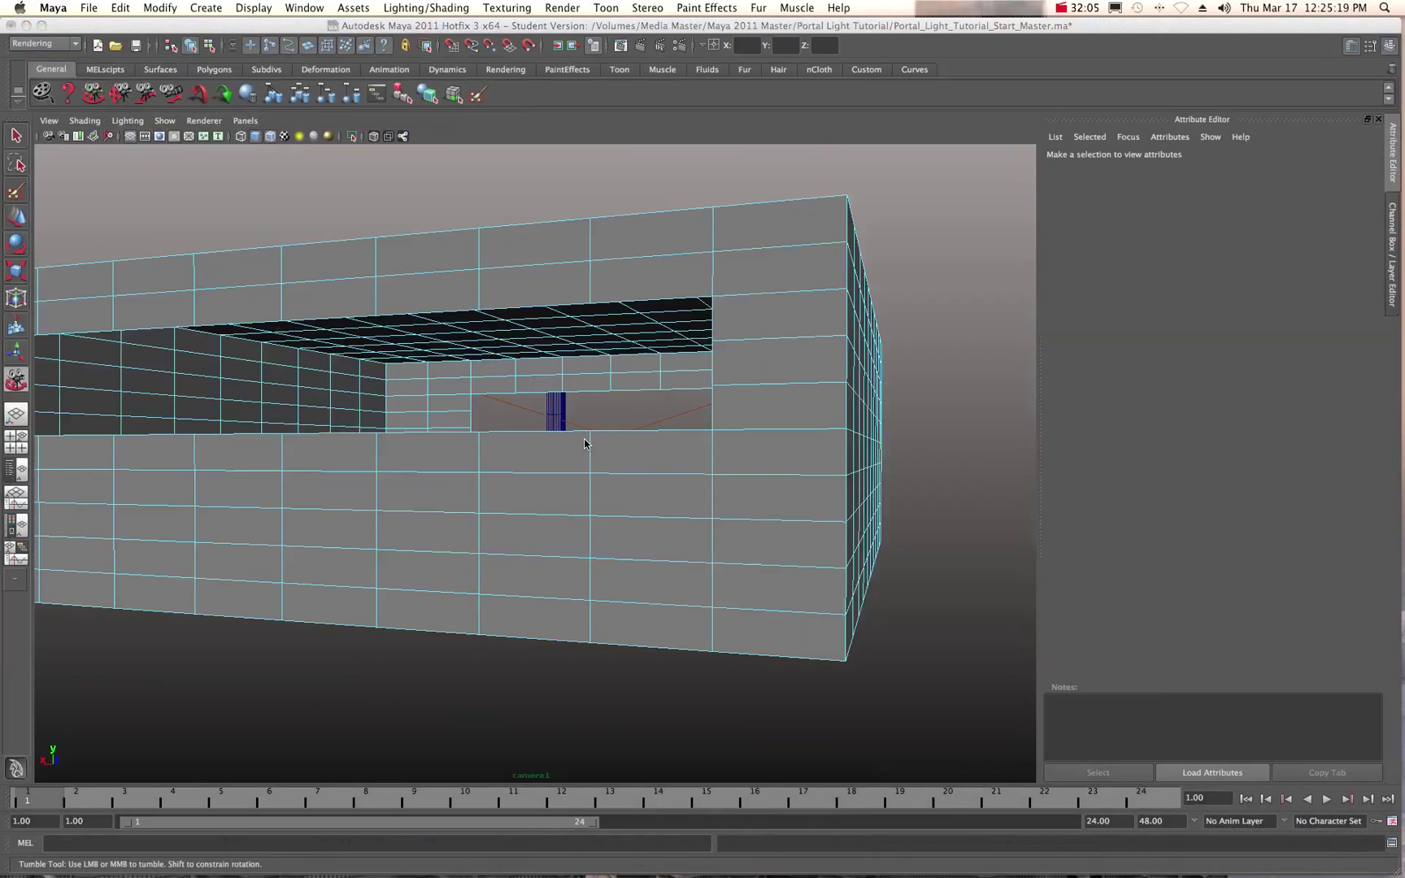
pyautogui.scroll(-5, 593, 446)
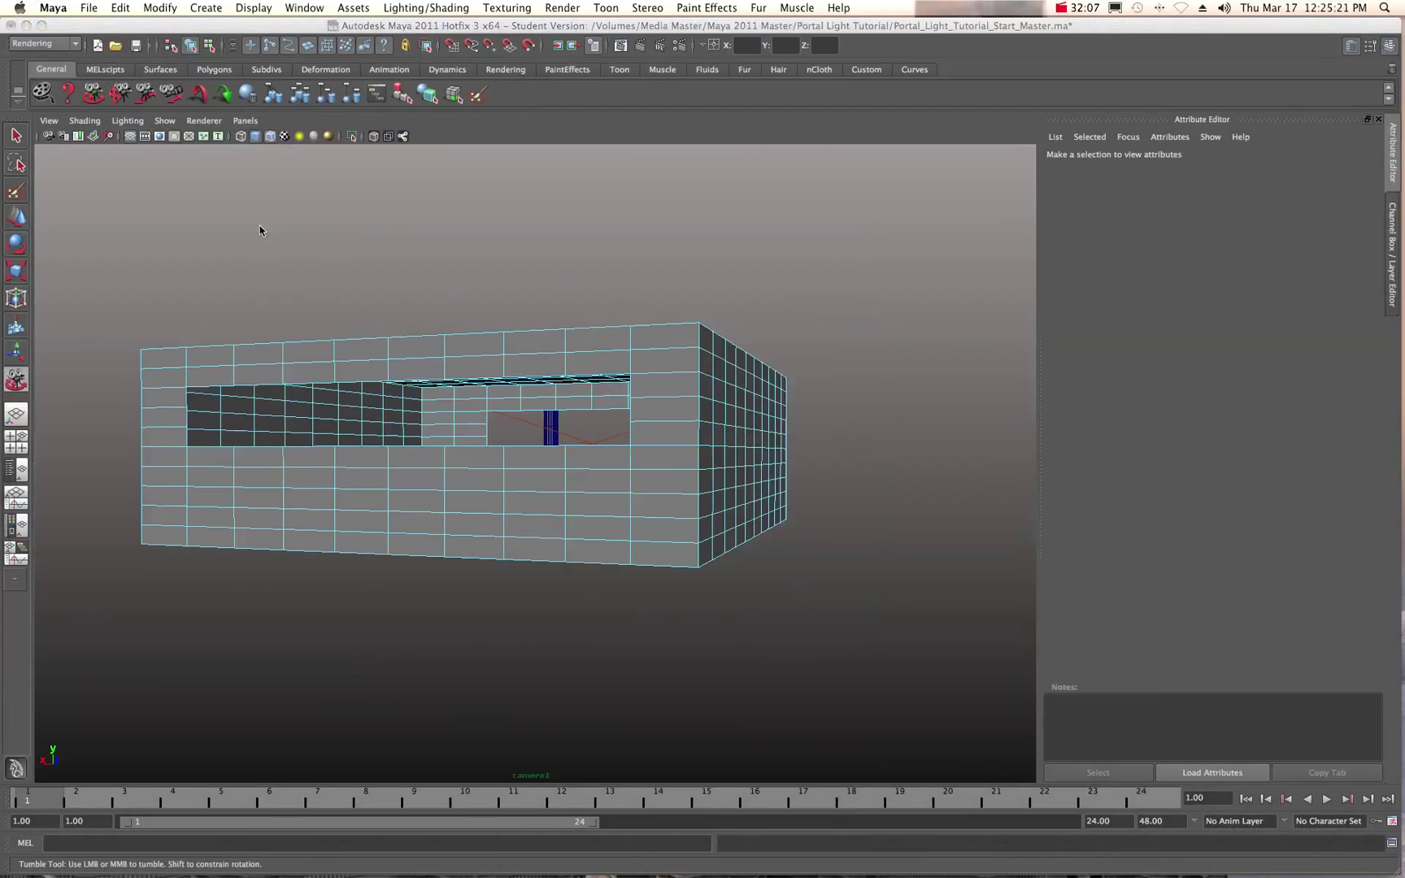
pyautogui.click(88, 97)
pyautogui.moveTo(606, 407); pyautogui.dragTo(355, 411)
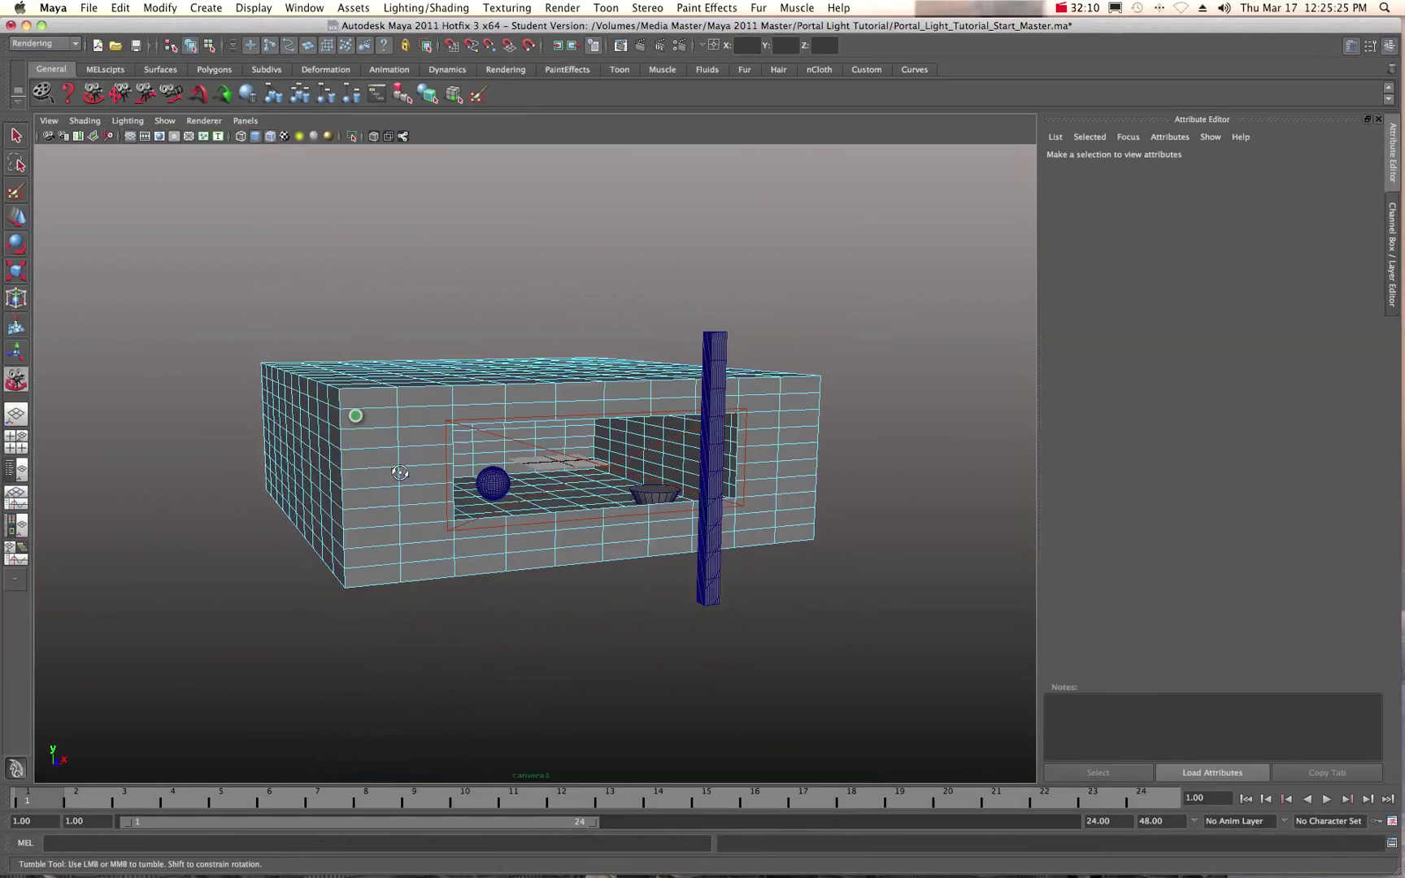
pyautogui.moveTo(398, 471); pyautogui.dragTo(465, 478)
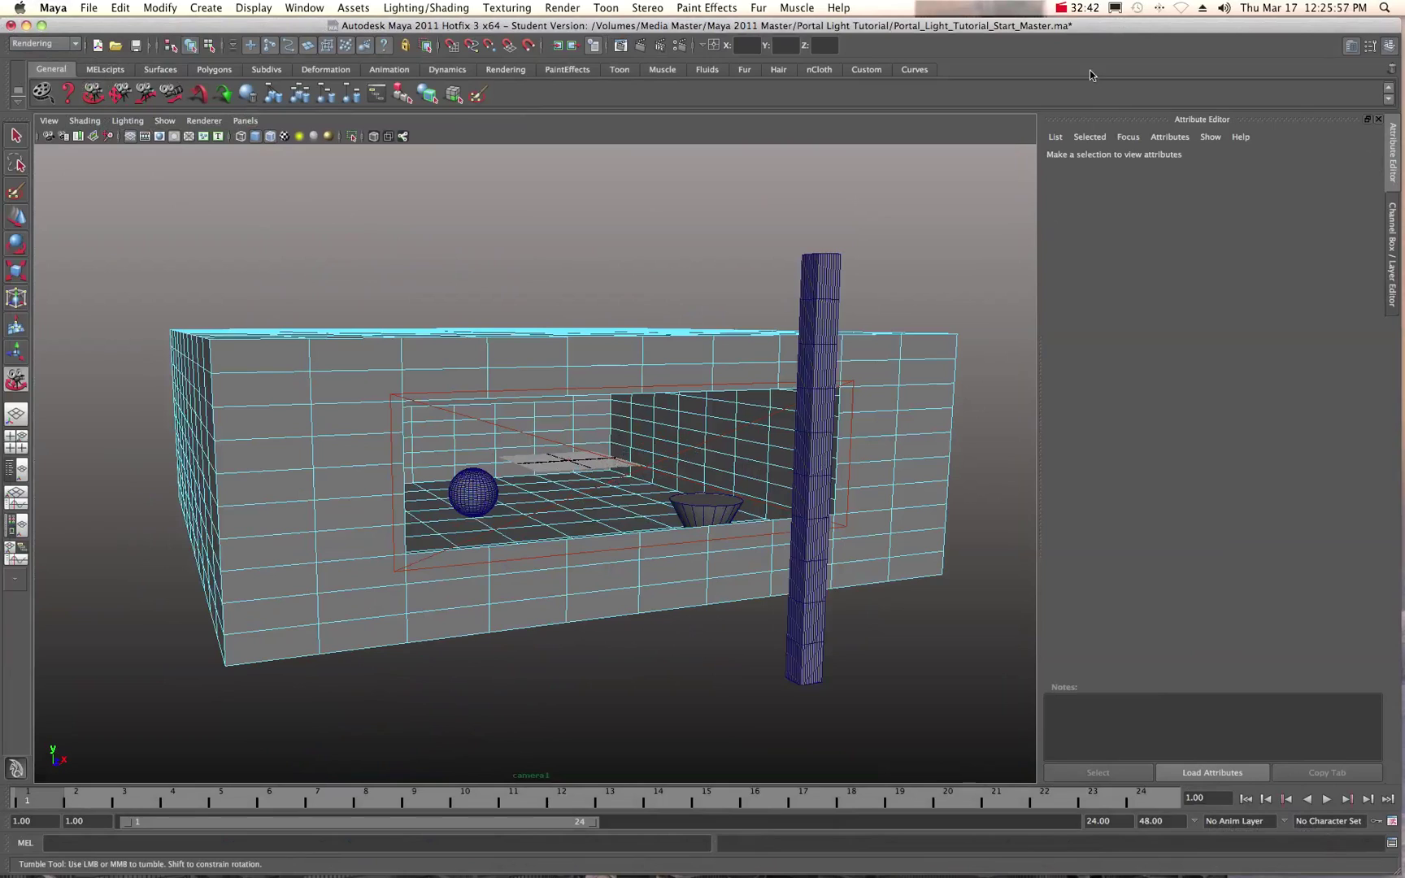
pyautogui.click(1063, 8)
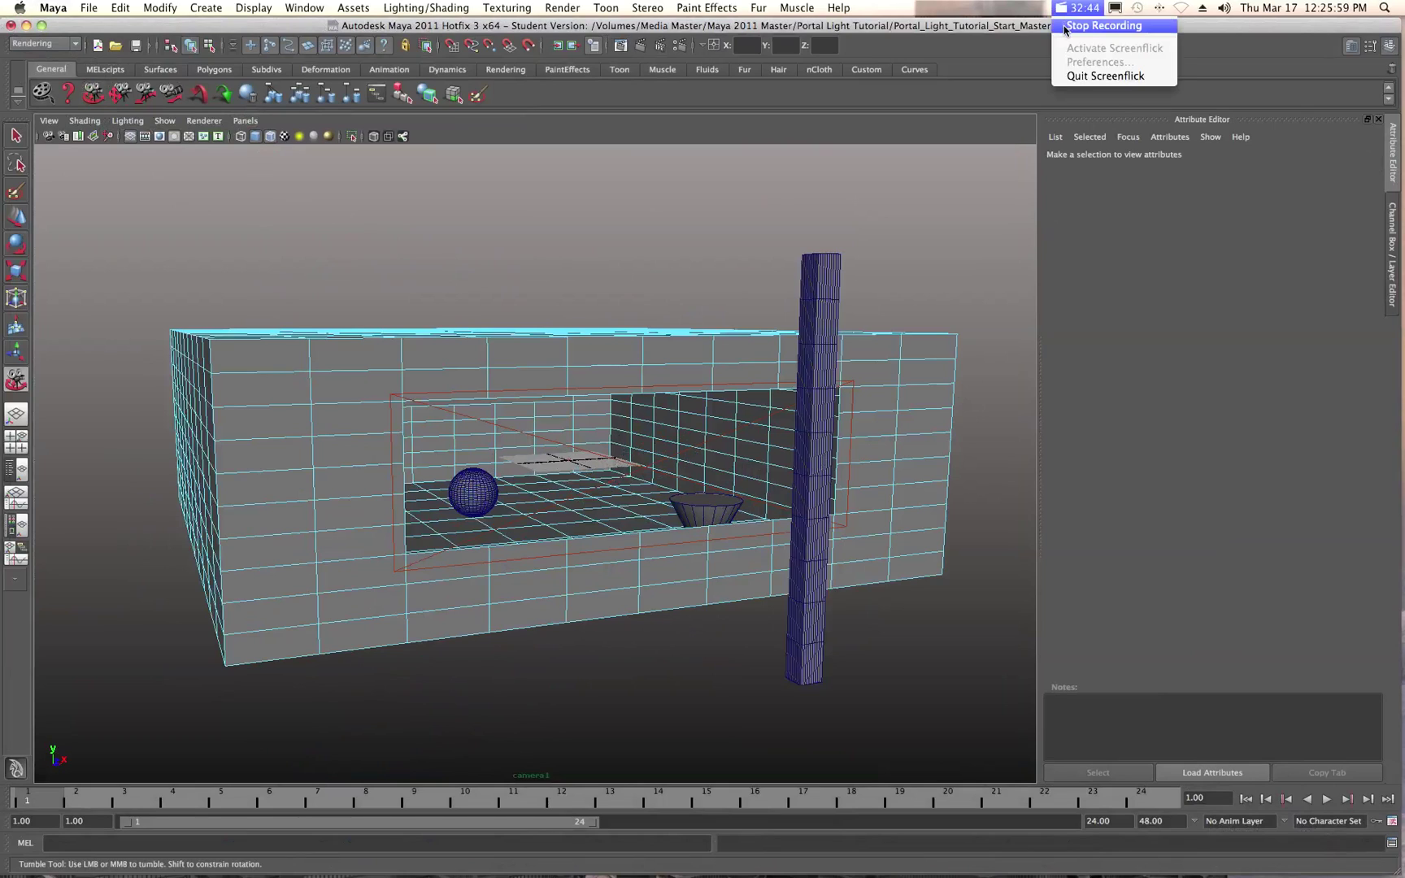